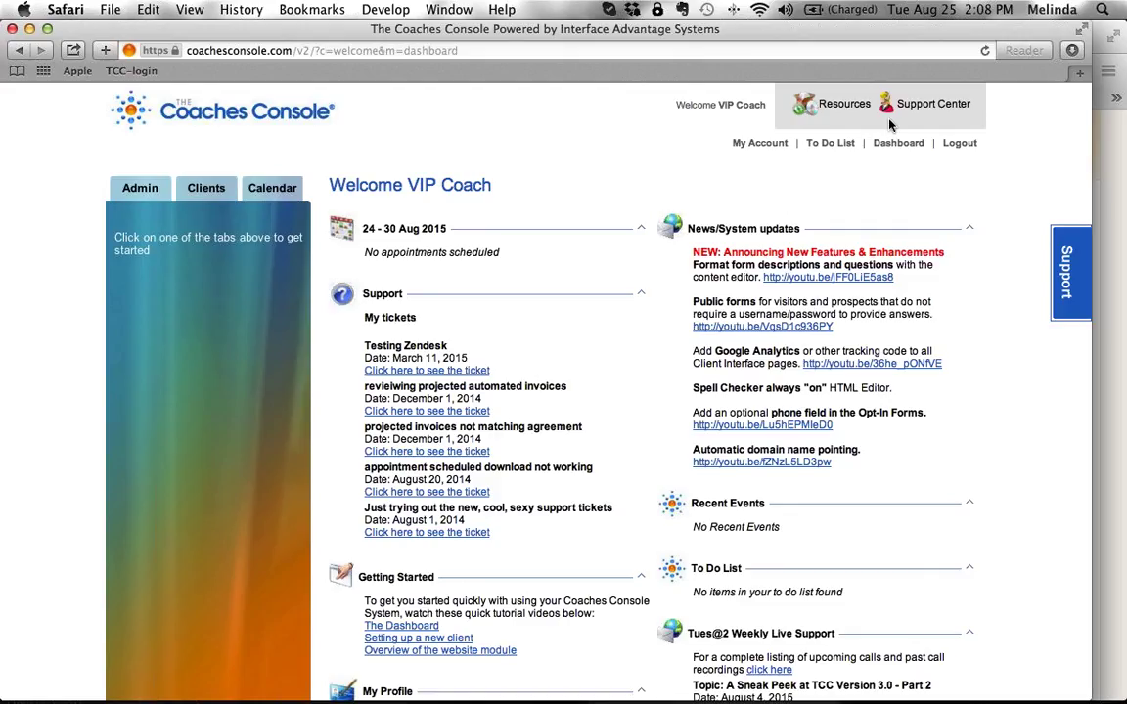
# - Open the Communication Log of the fifth active client in the v2 Coaches Console
pyautogui.press('super+Tab')
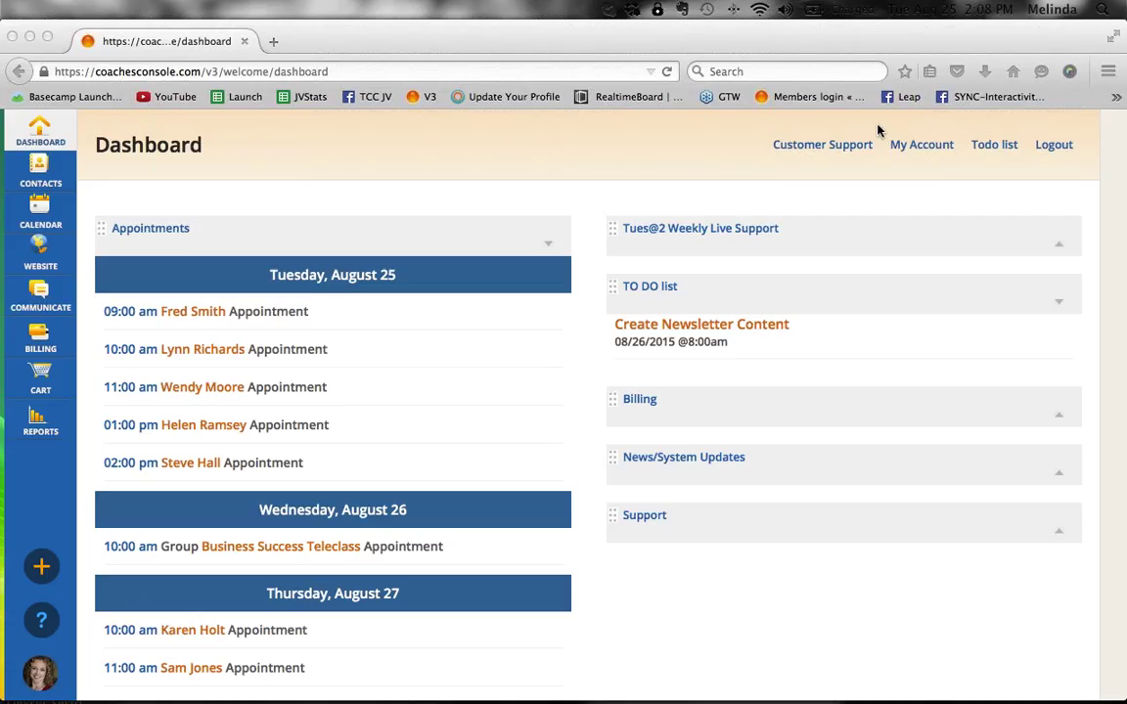
pyautogui.press('super+Tab')
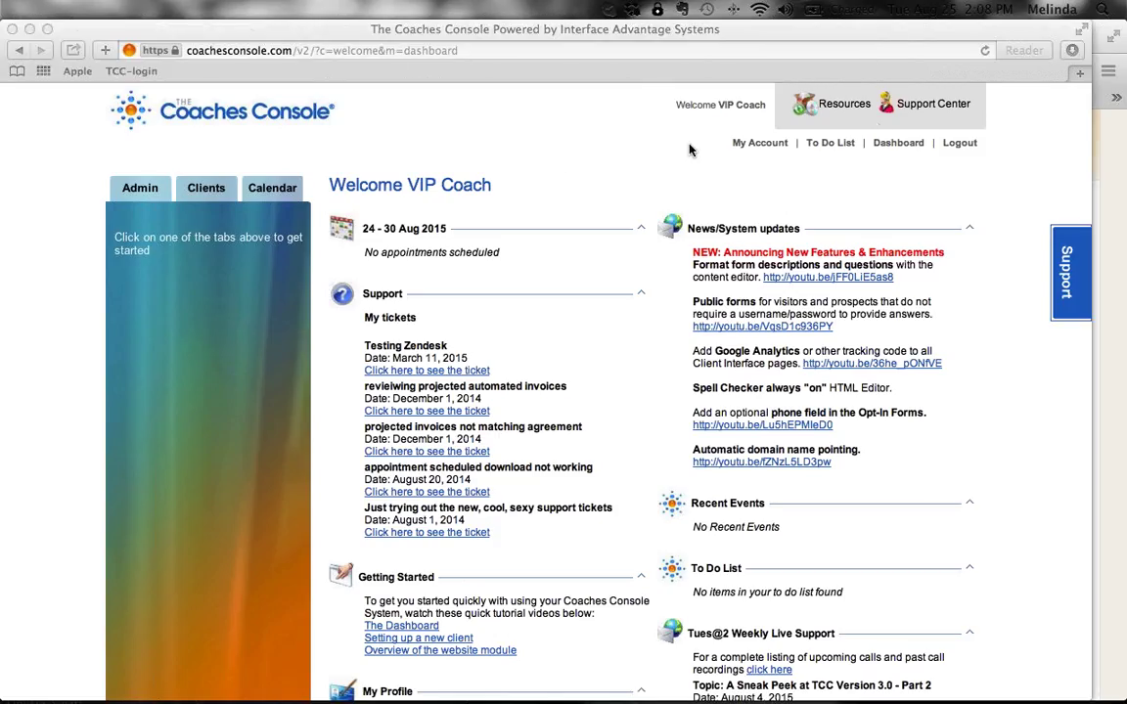
pyautogui.click(201, 192)
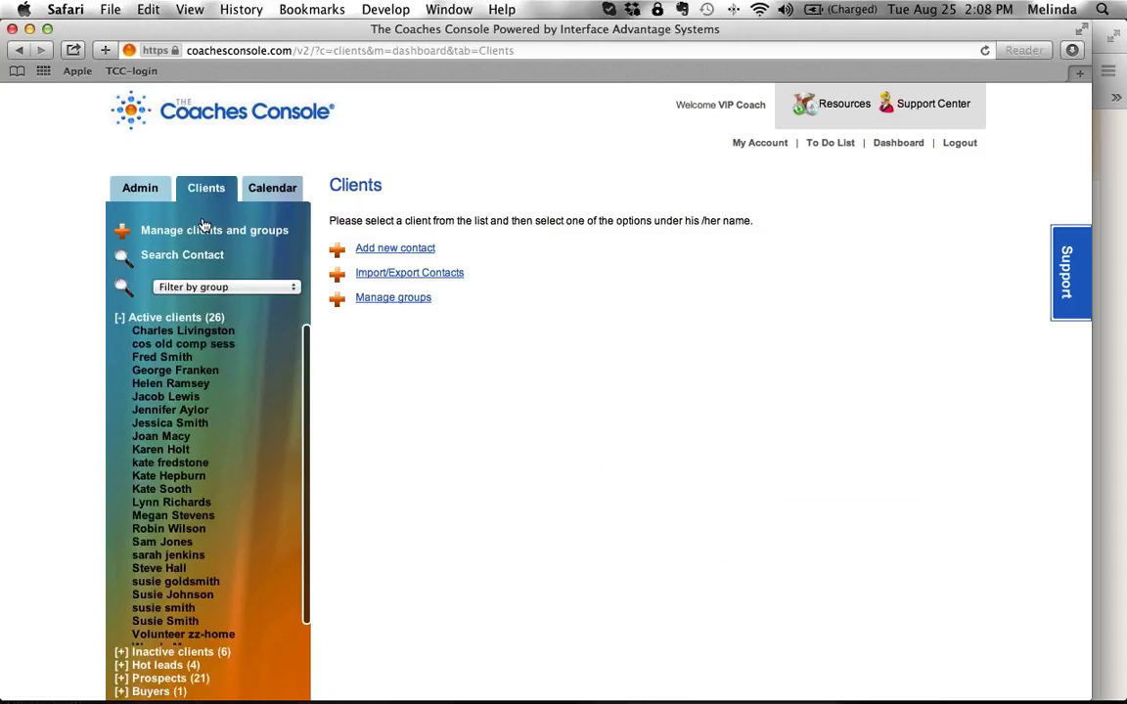
pyautogui.click(167, 395)
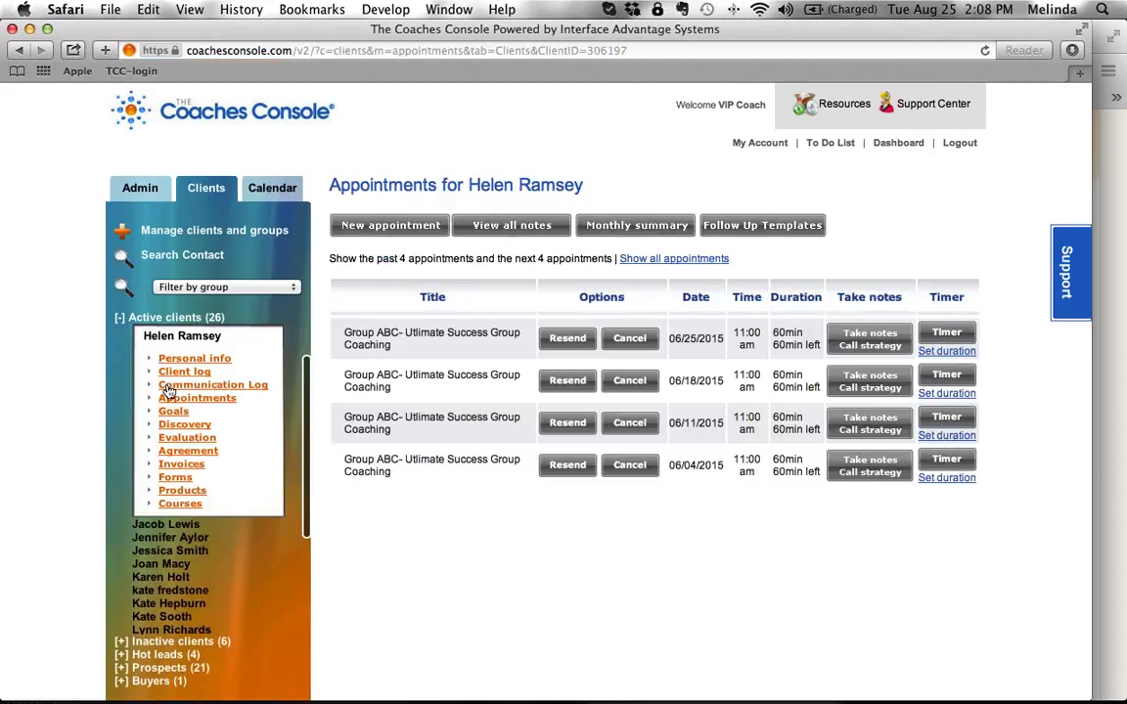
pyautogui.moveTo(260, 389); pyautogui.dragTo(157, 385)
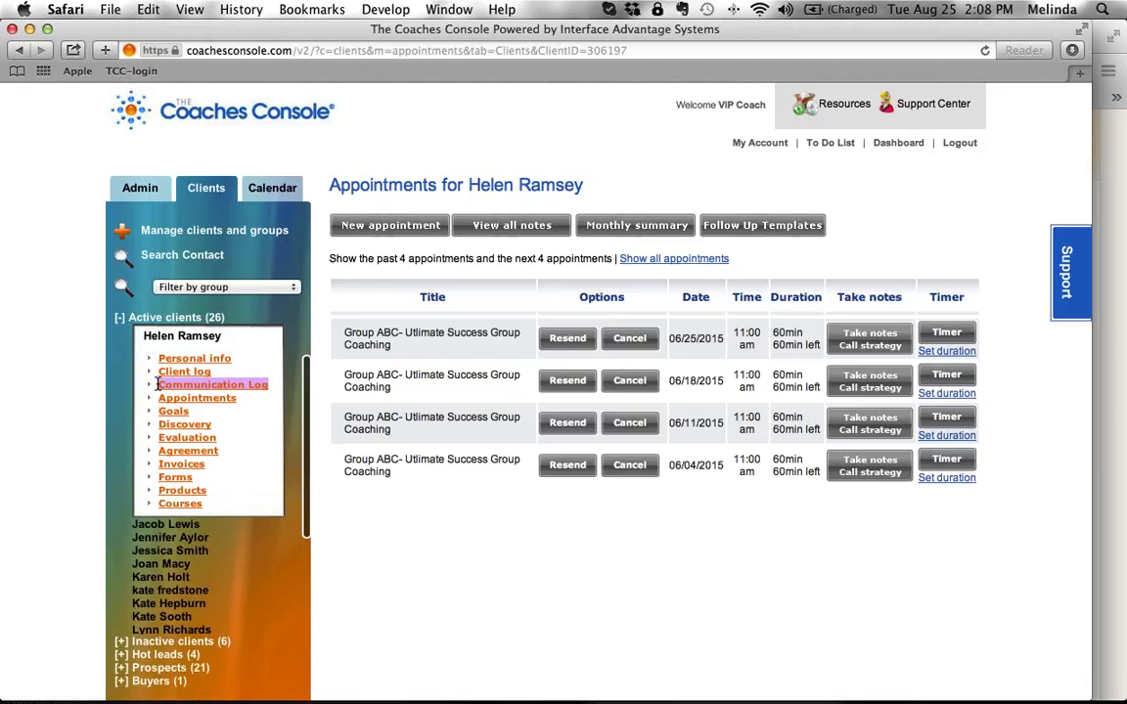
pyautogui.click(278, 388)
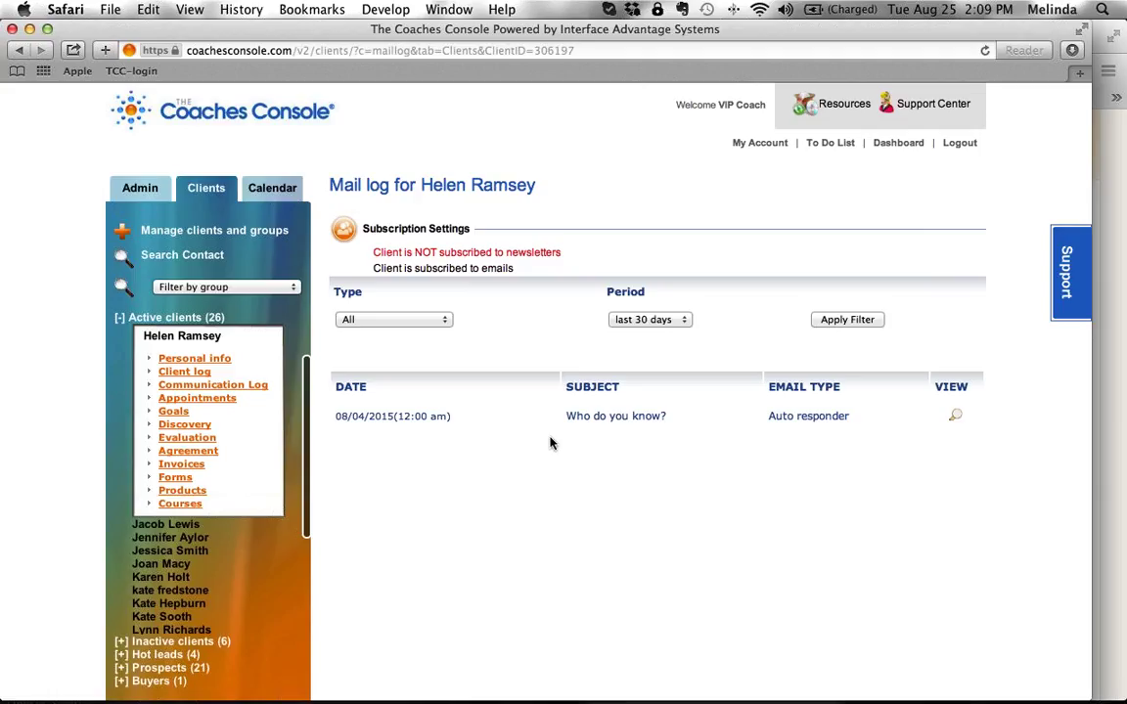
# - Review the Type and Period filter options available for the client's mail log
pyautogui.click(442, 320)
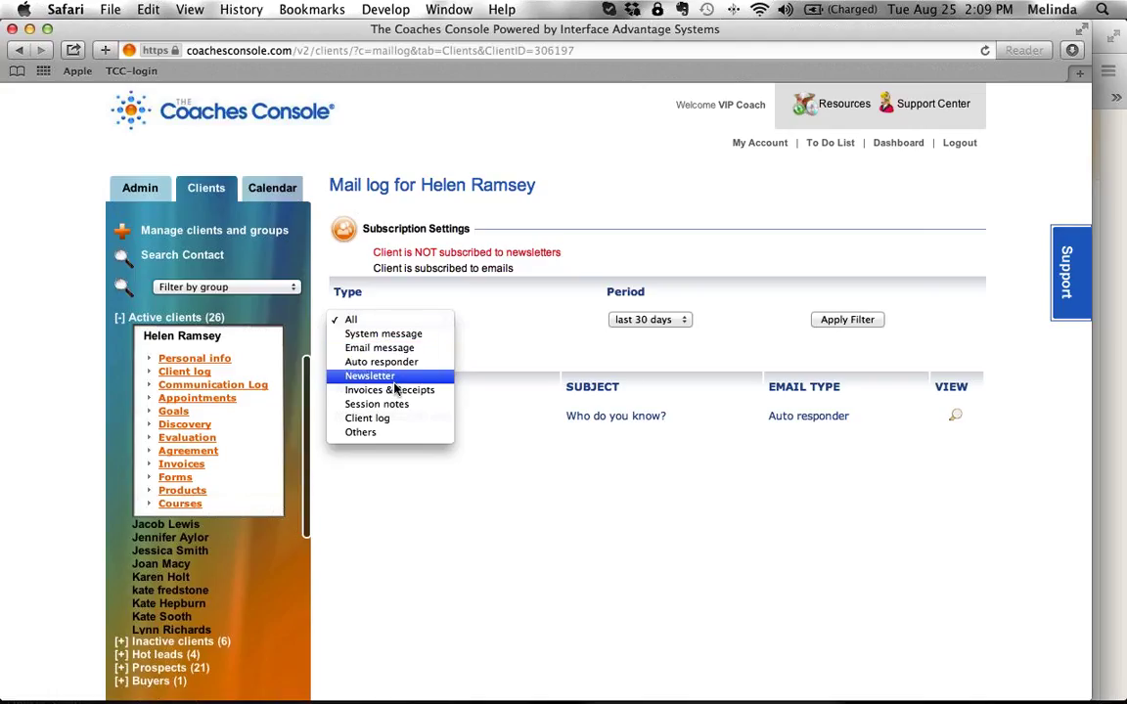
pyautogui.click(510, 334)
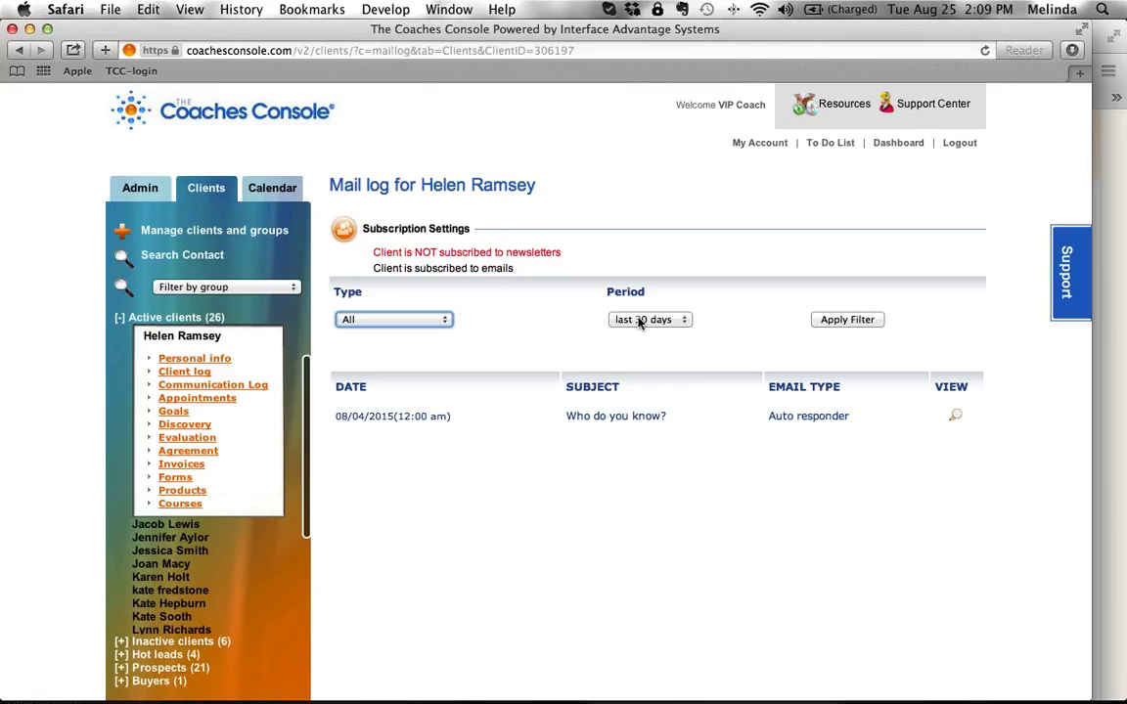
pyautogui.click(641, 320)
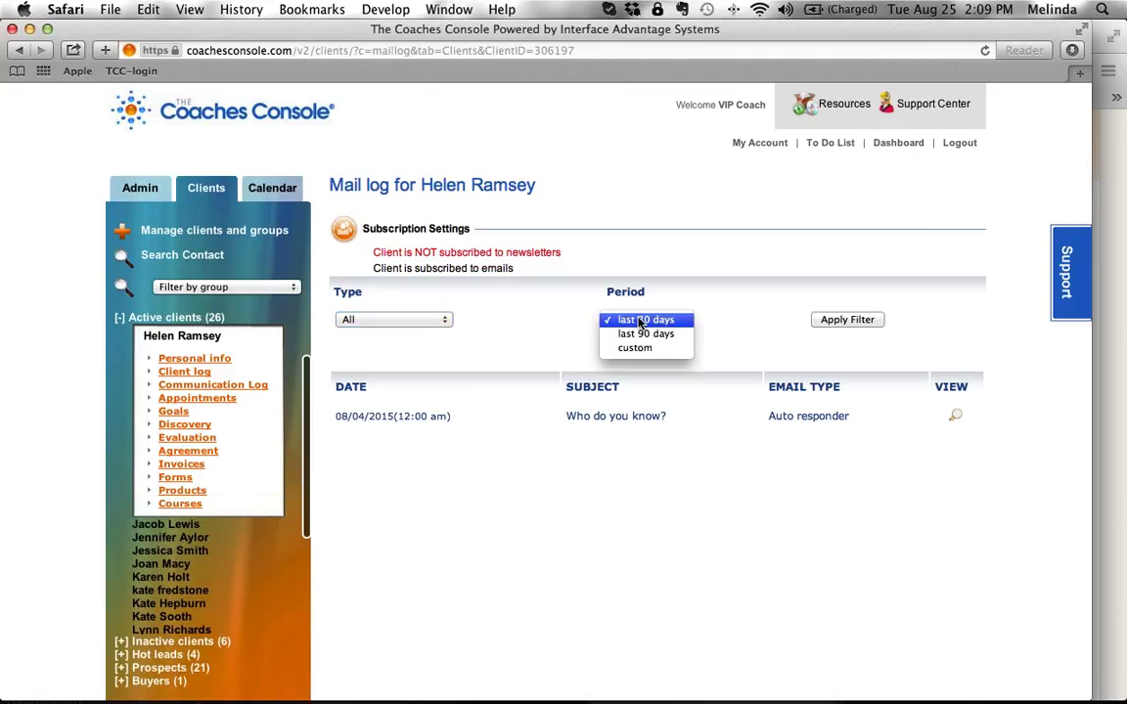
pyautogui.click(558, 343)
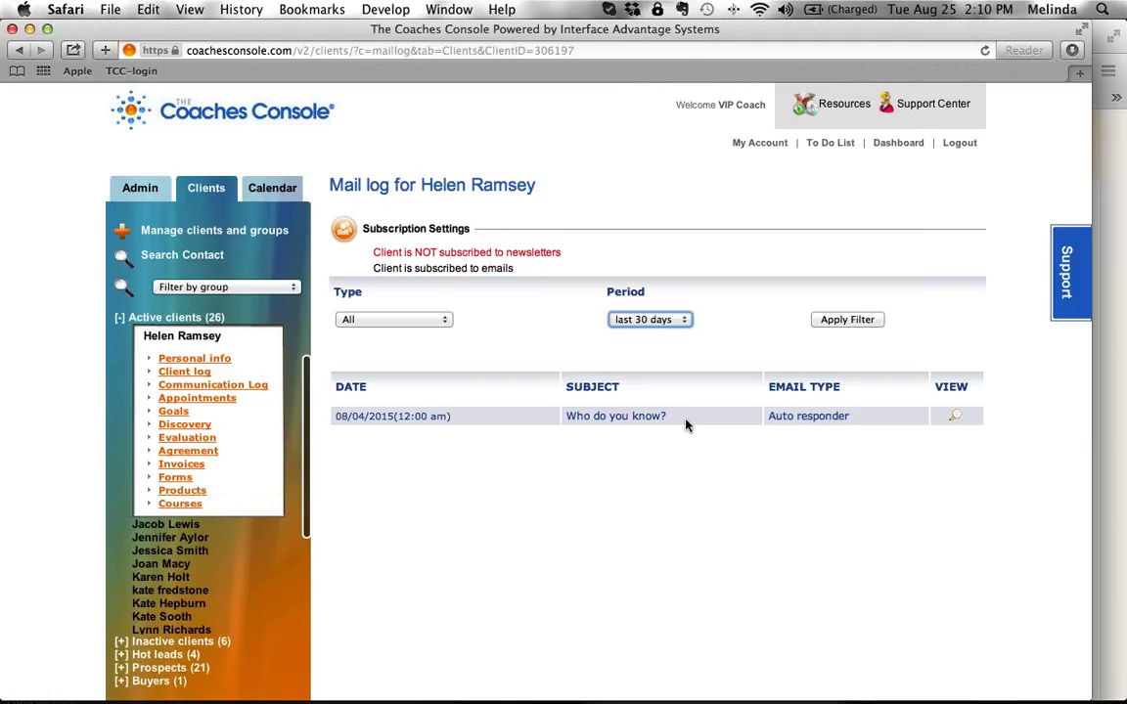
# - View the "Who do you know?" auto responder message from the mail log, checking its content and header, and close it
pyautogui.click(956, 418)
pyautogui.scroll(-5, 860, 372)
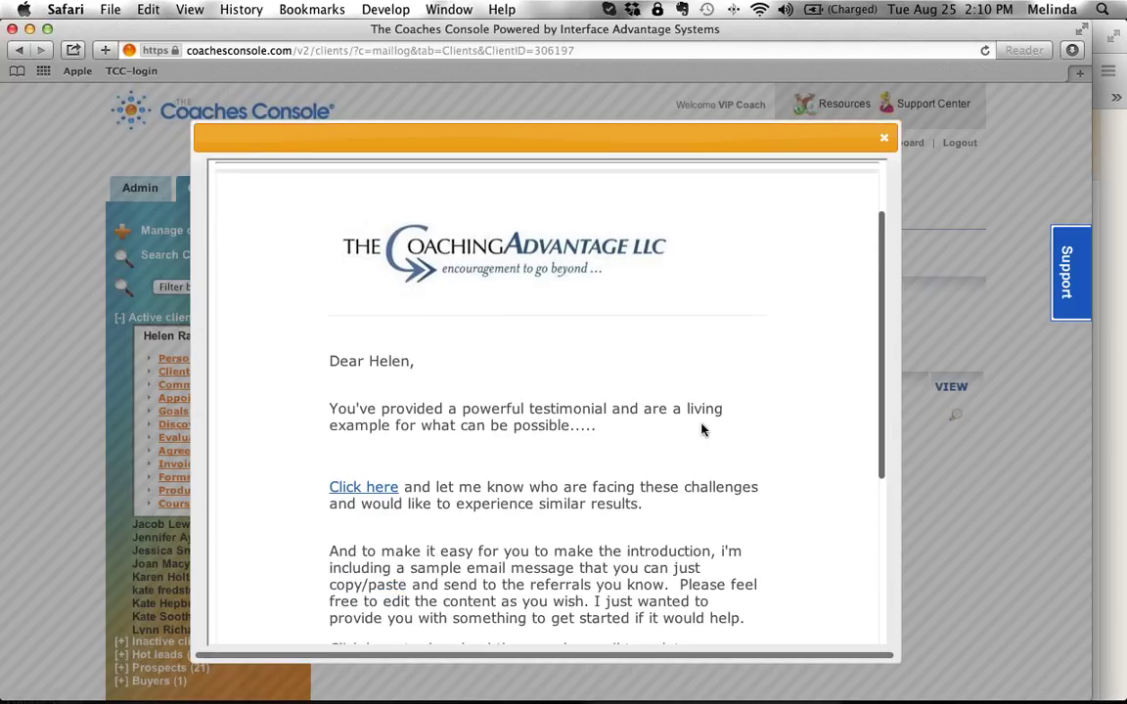
pyautogui.scroll(5, 701, 430)
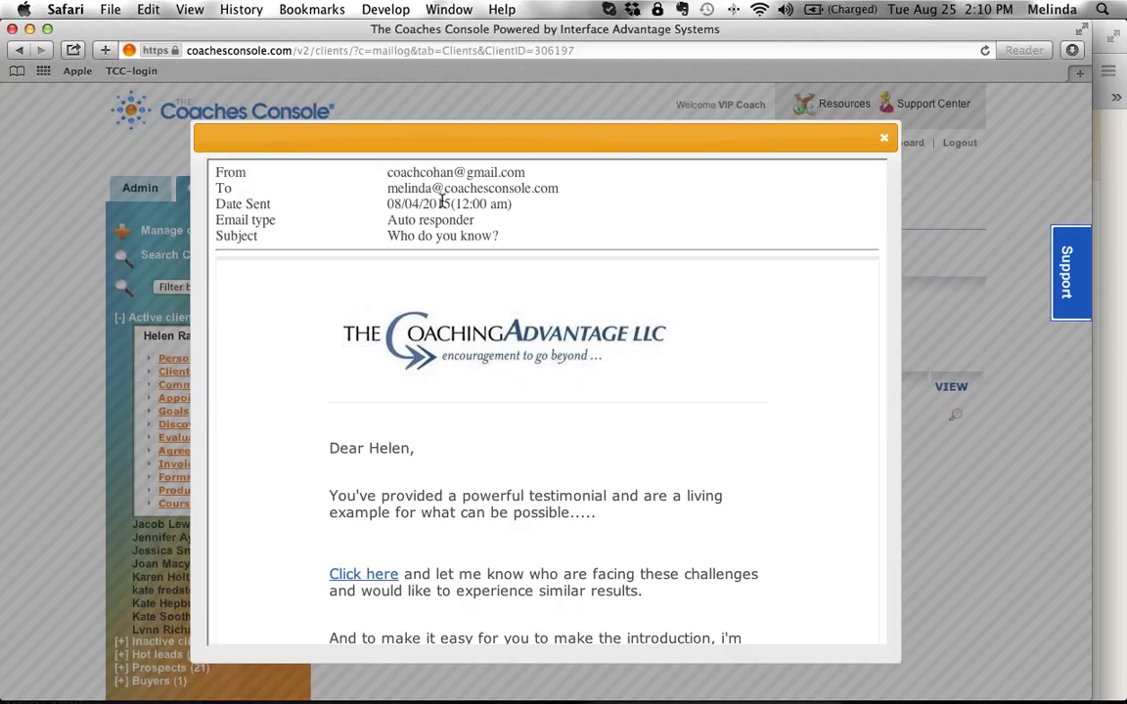
pyautogui.click(883, 138)
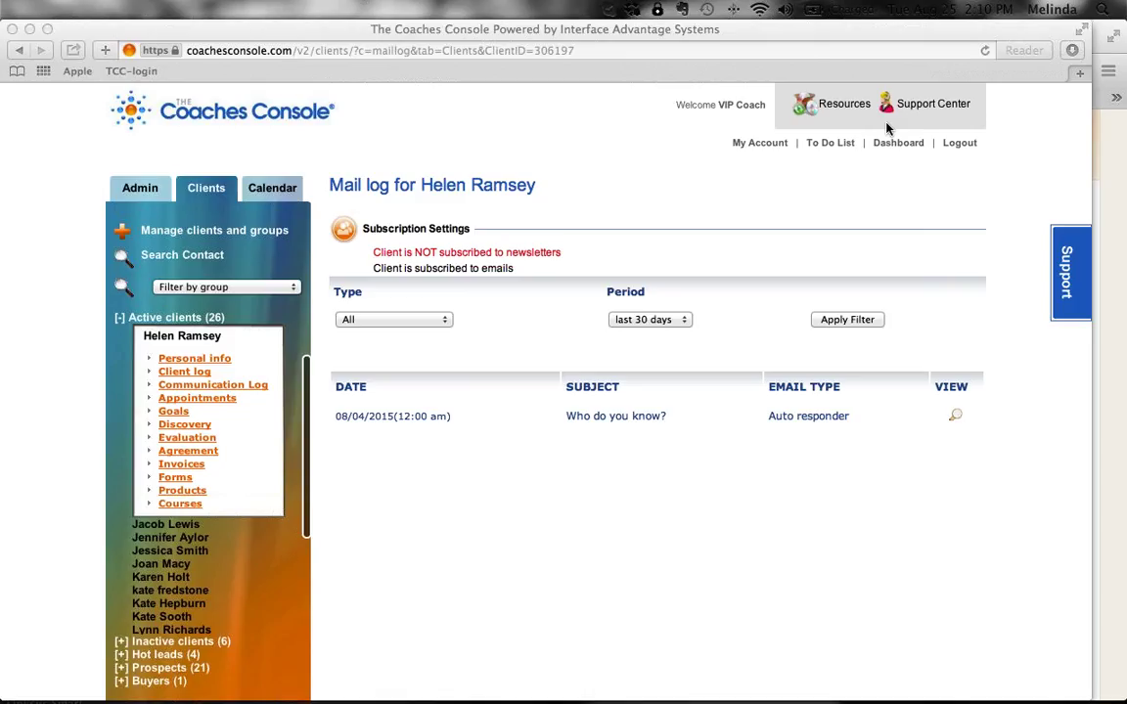
# - Switch to the v3 Coaches Console in Firefox, open the same active client's Email Log and view its communication type options
pyautogui.press('super+Tab')
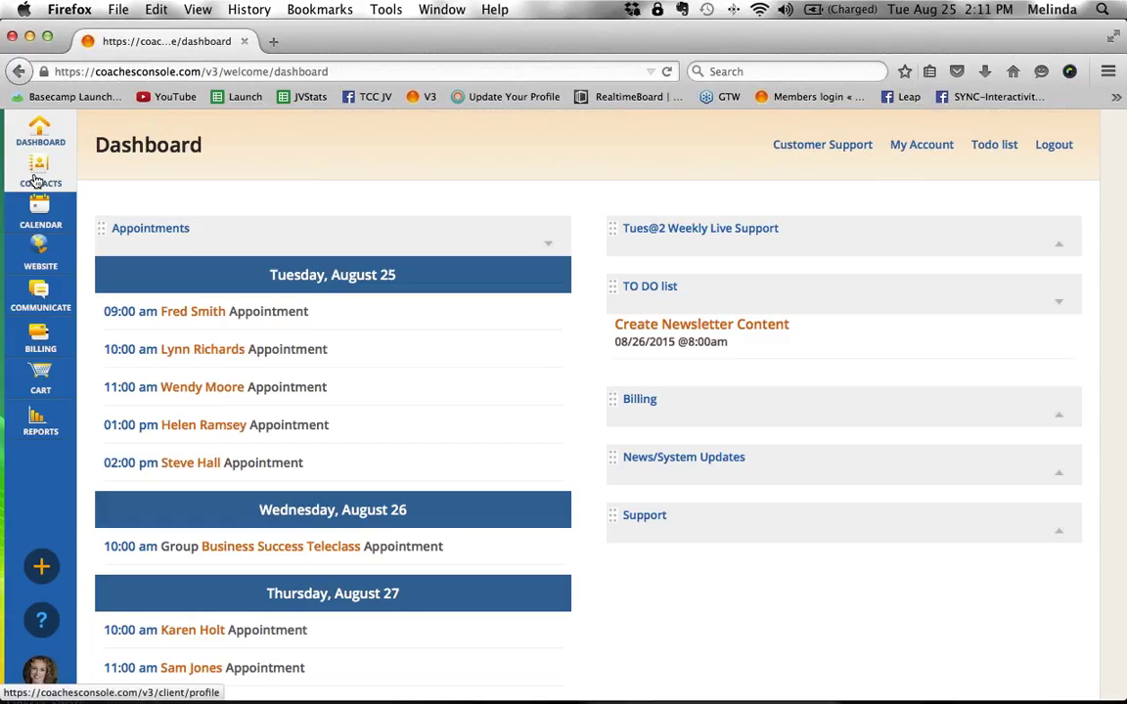
pyautogui.click(35, 179)
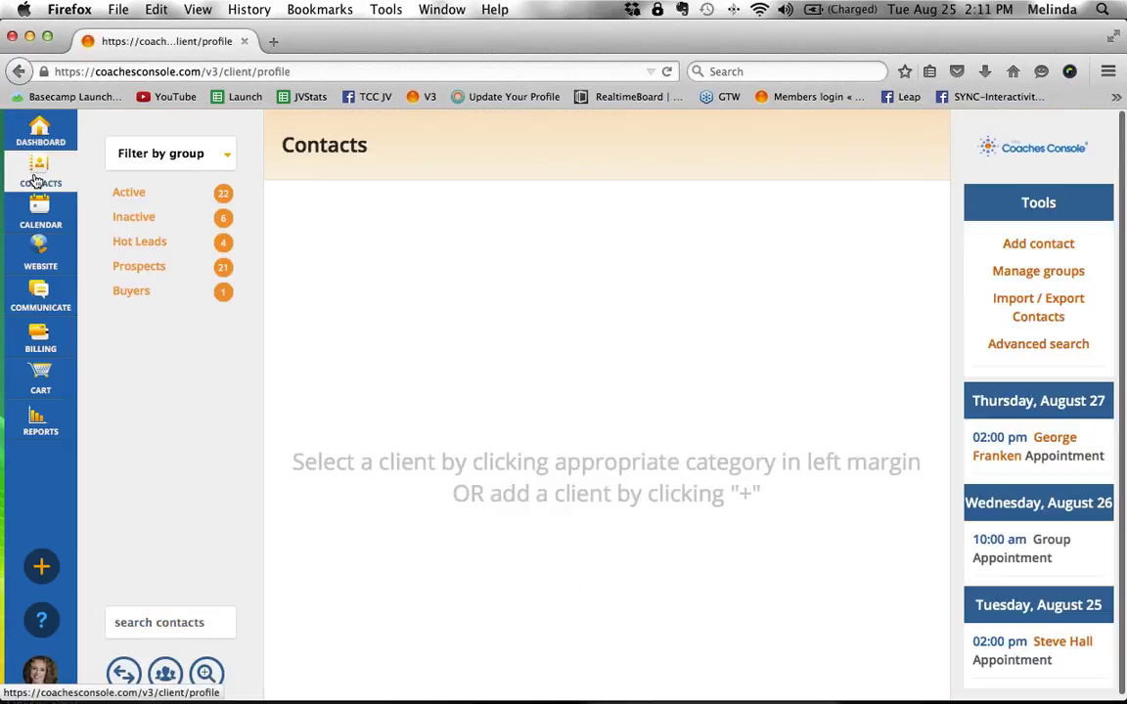
pyautogui.click(120, 193)
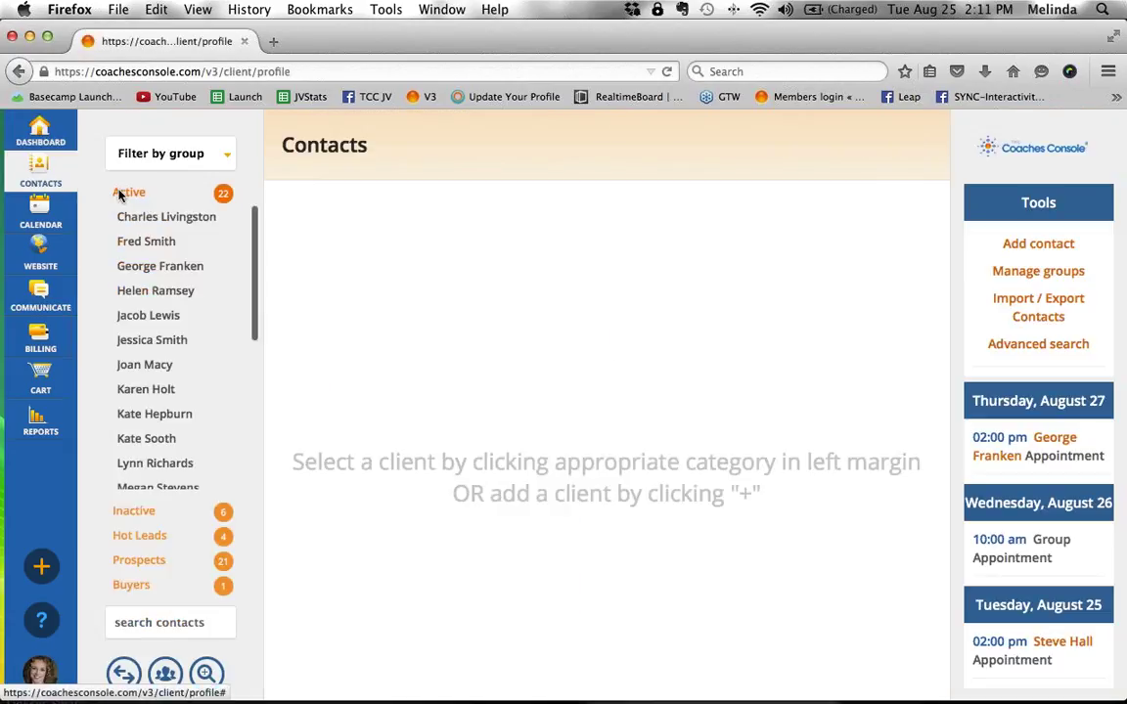
pyautogui.click(156, 290)
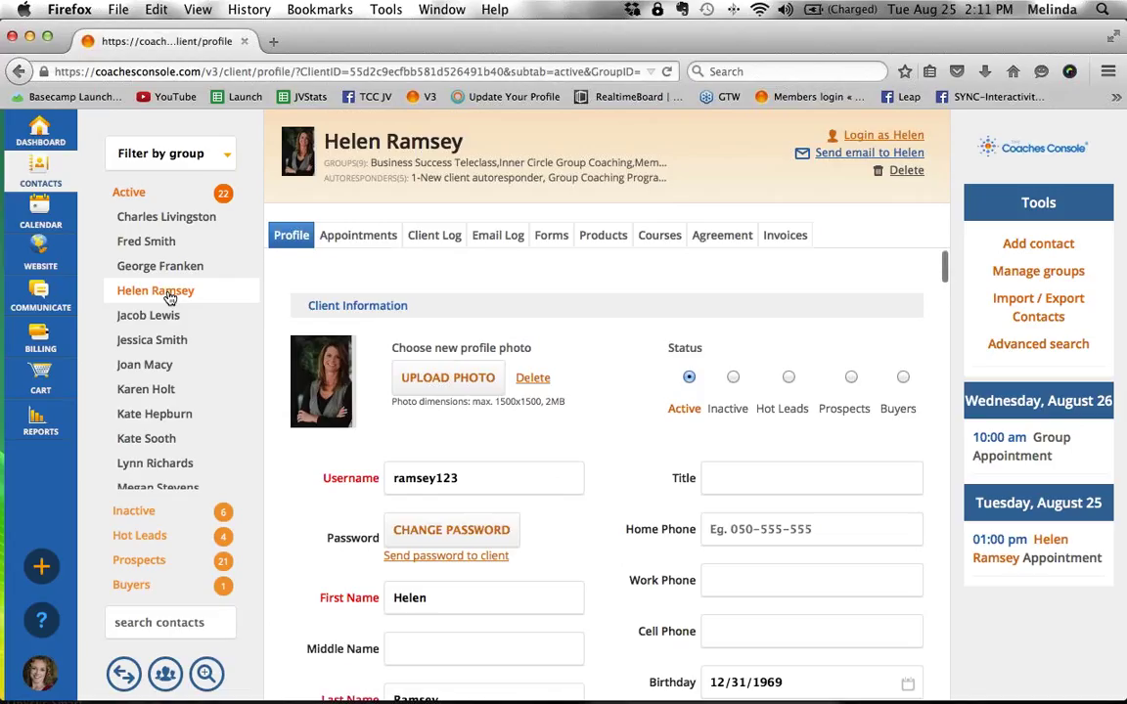
pyautogui.click(492, 240)
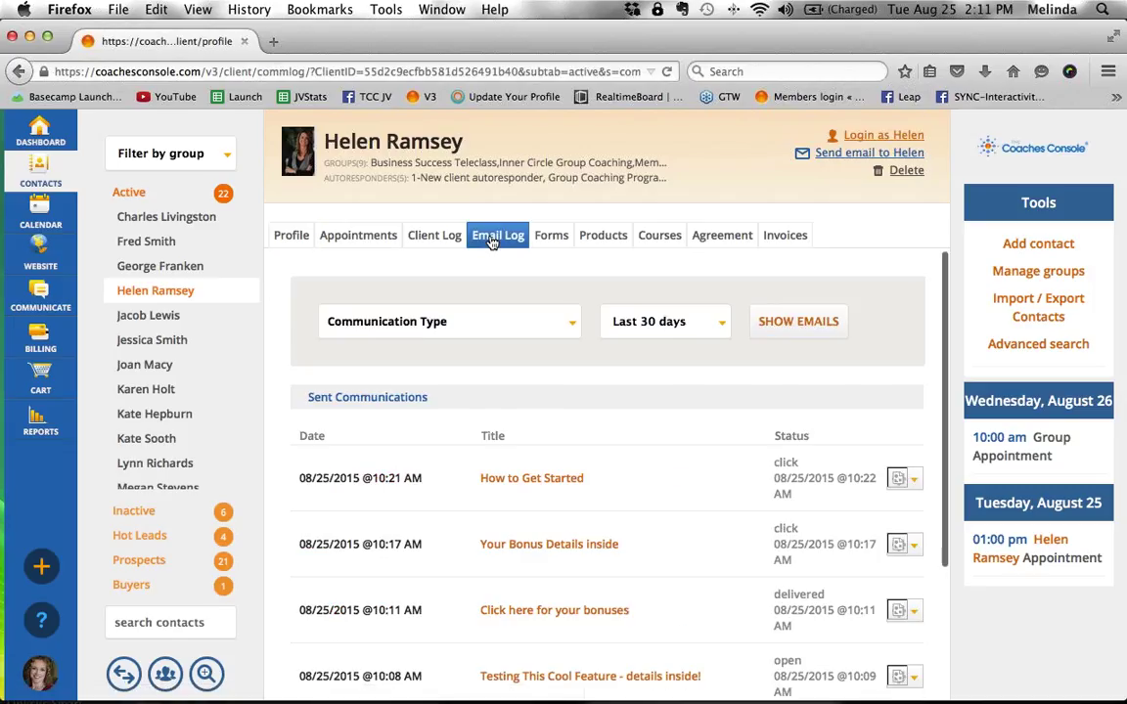
pyautogui.click(557, 345)
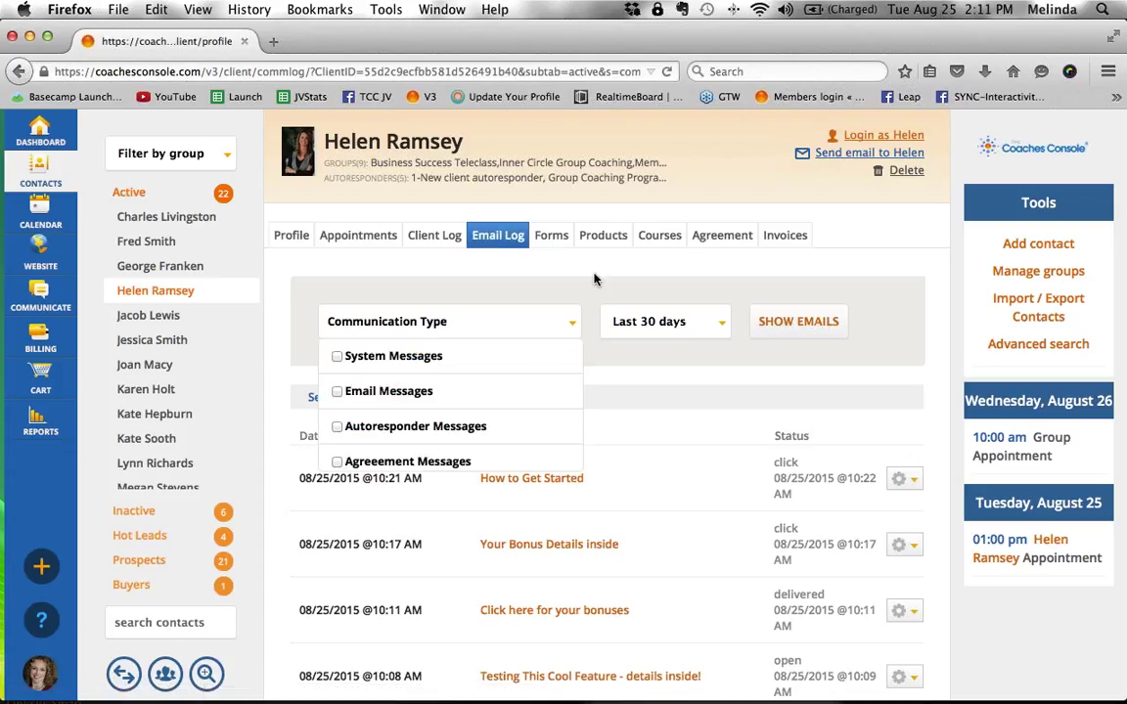
pyautogui.click(597, 324)
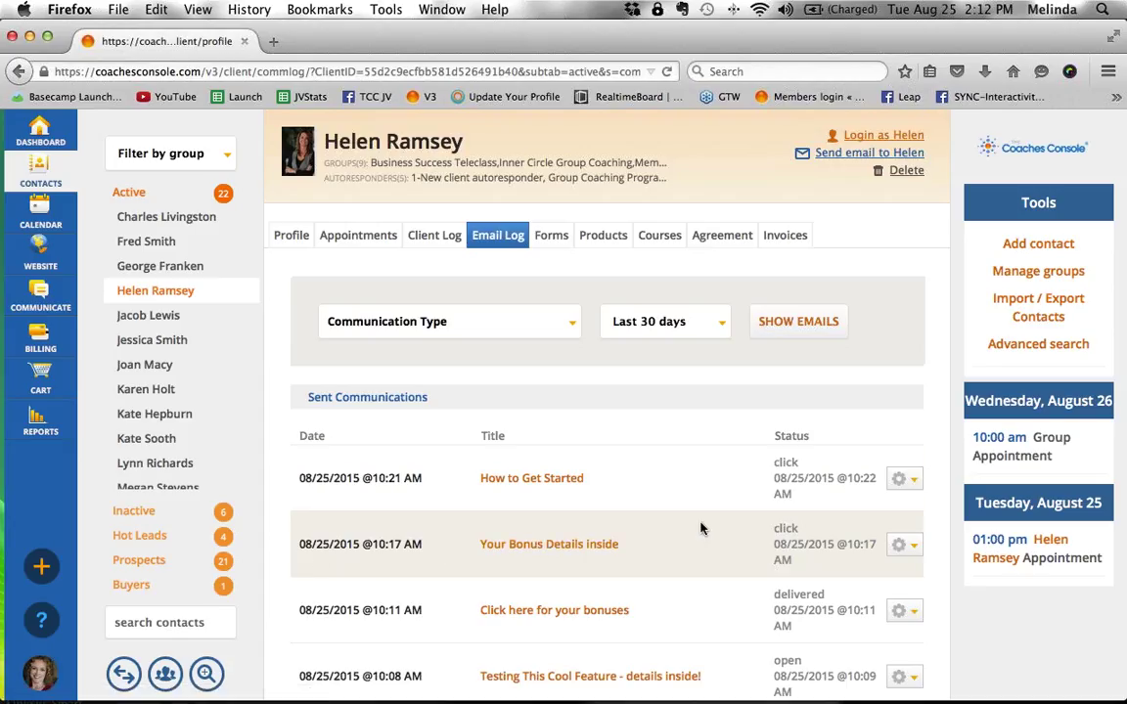
# - Examine the delivered, open and click statuses of the client's sent communications, including the "Your Bonus Details inside" email
pyautogui.doubleClick(788, 436)
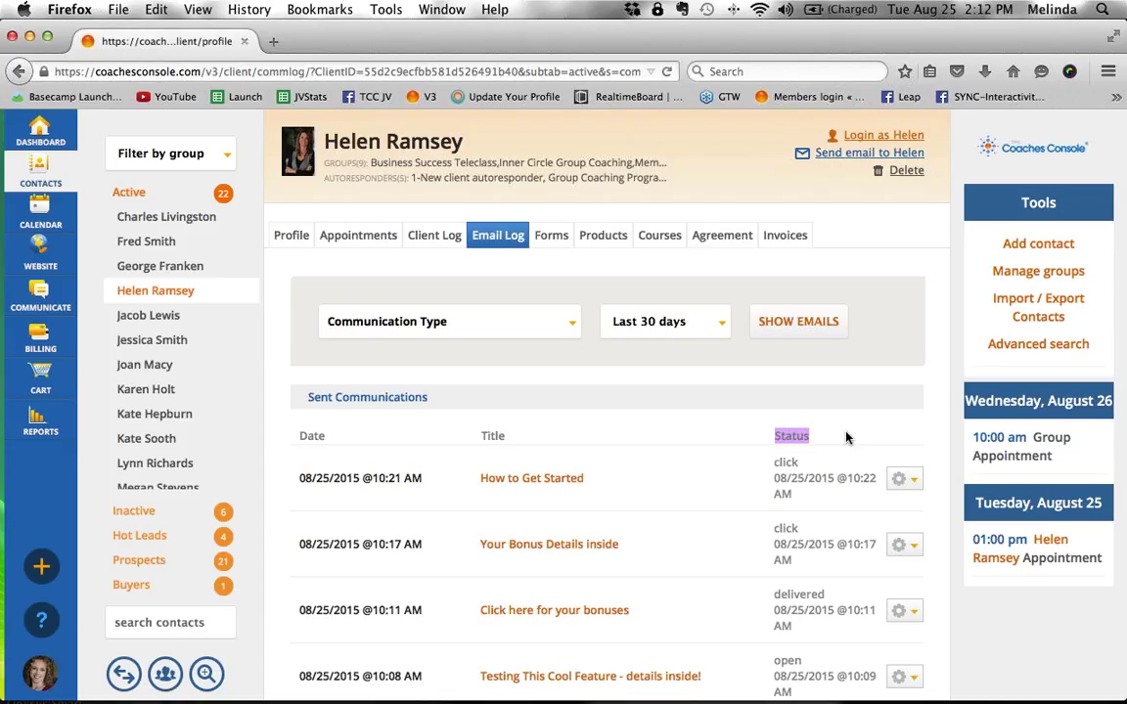
pyautogui.scroll(-2, 829, 521)
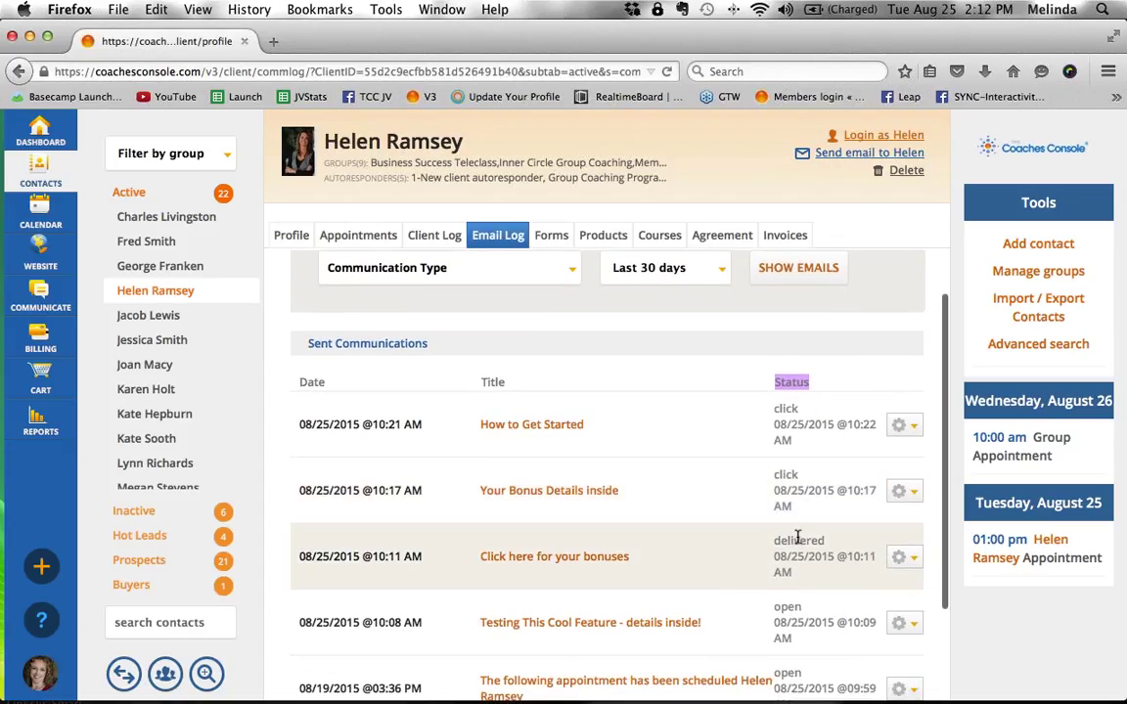
pyautogui.doubleClick(797, 539)
pyautogui.scroll(-2, 798, 537)
pyautogui.scroll(-1, 798, 537)
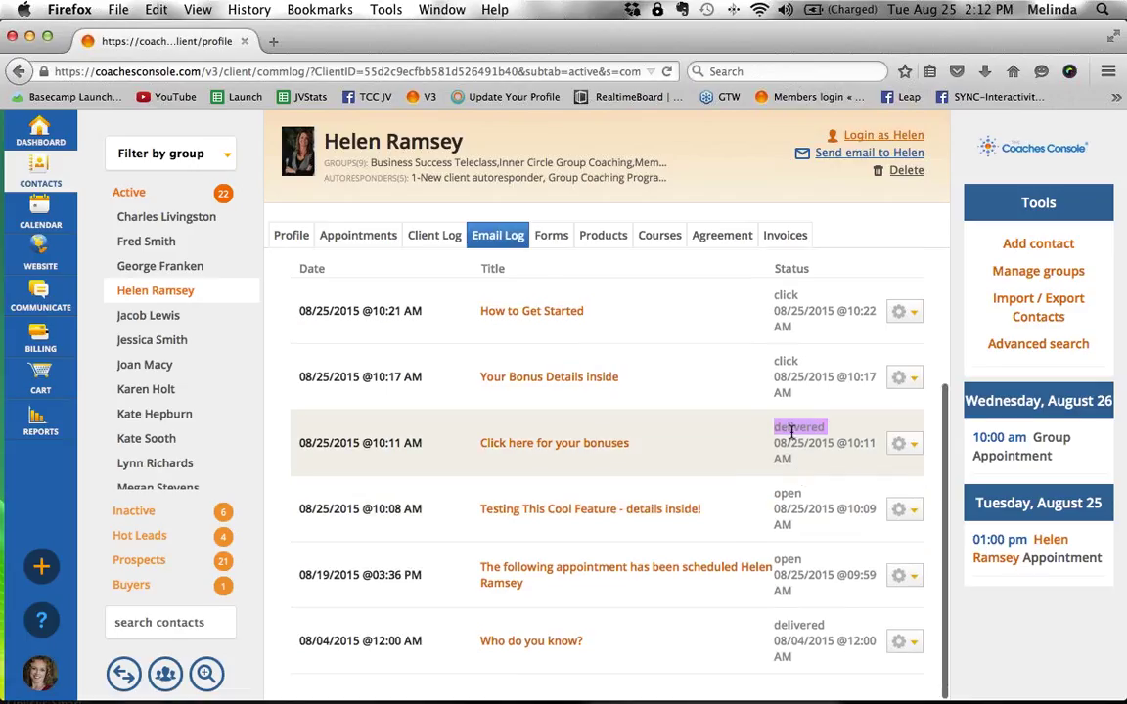
pyautogui.click(843, 433)
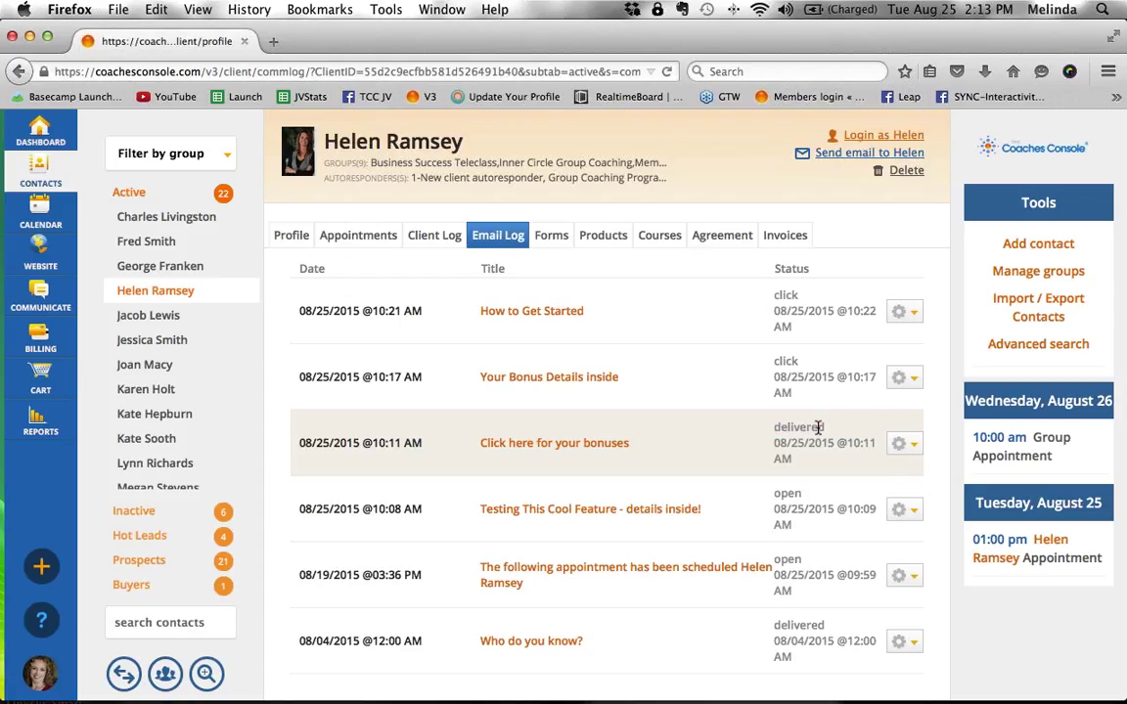
pyautogui.doubleClick(817, 427)
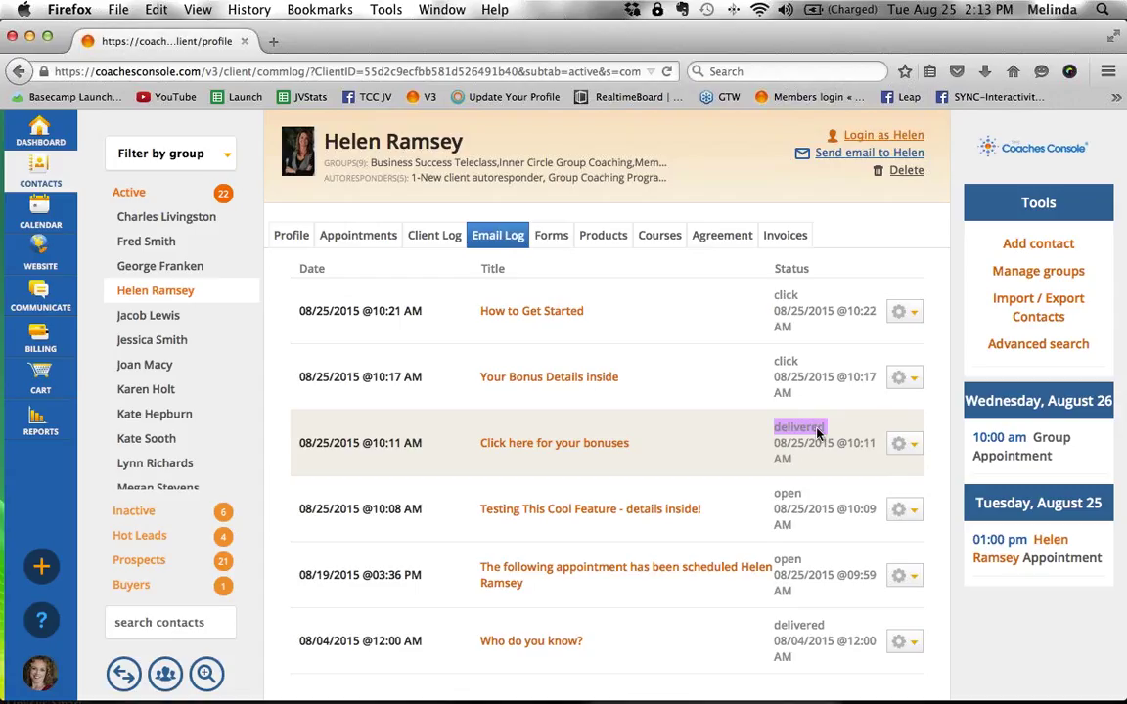
pyautogui.doubleClick(792, 492)
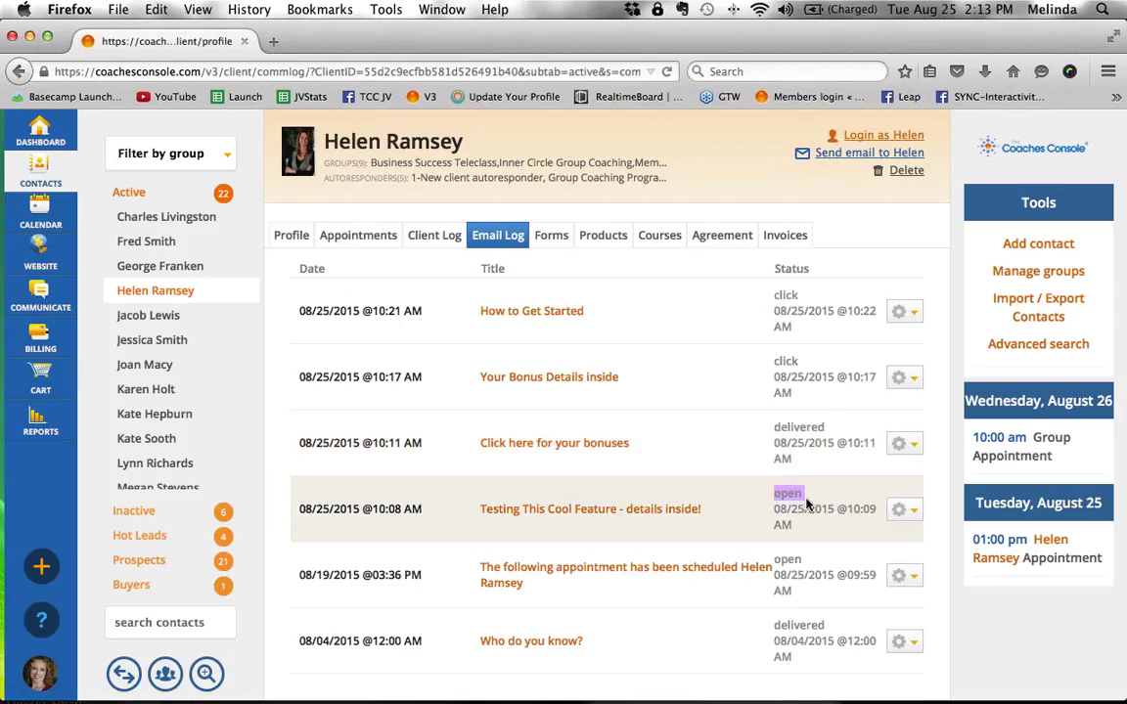
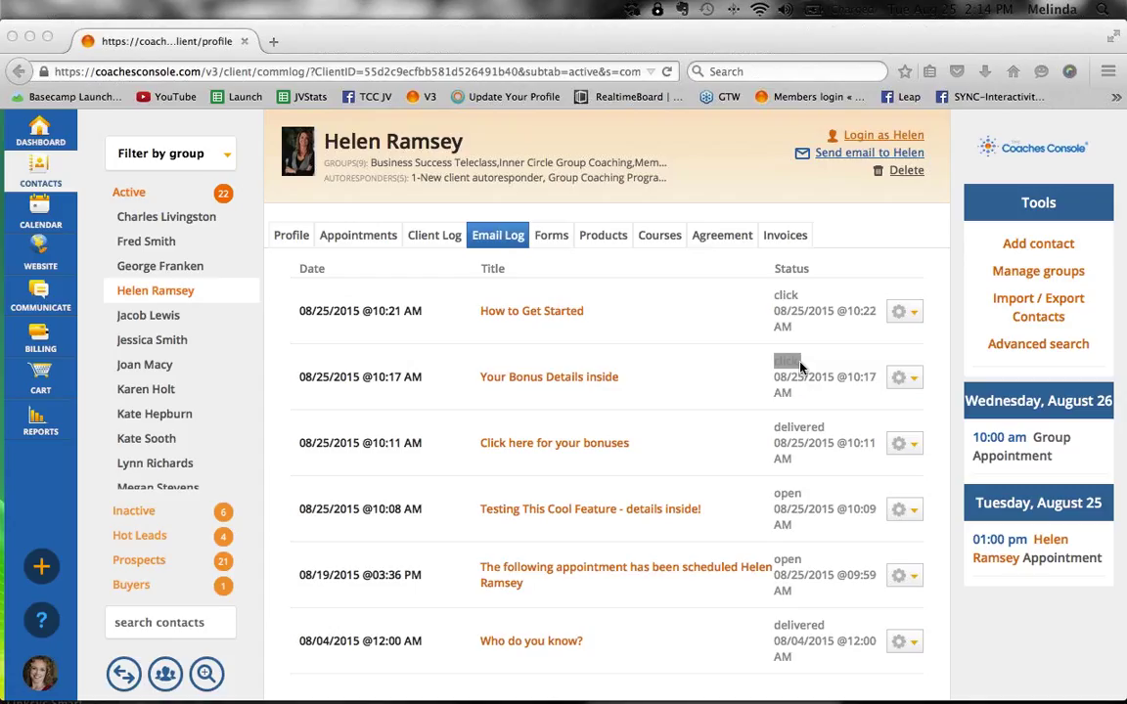
pyautogui.click(717, 372)
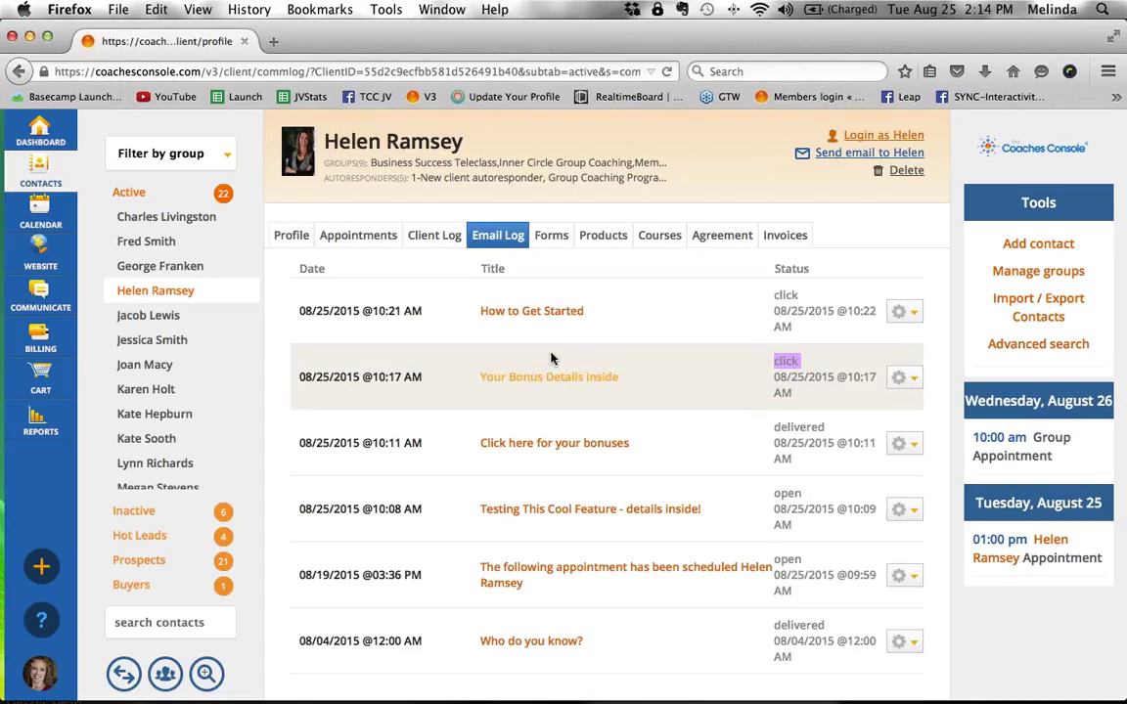
pyautogui.moveTo(463, 142); pyautogui.dragTo(297, 129)
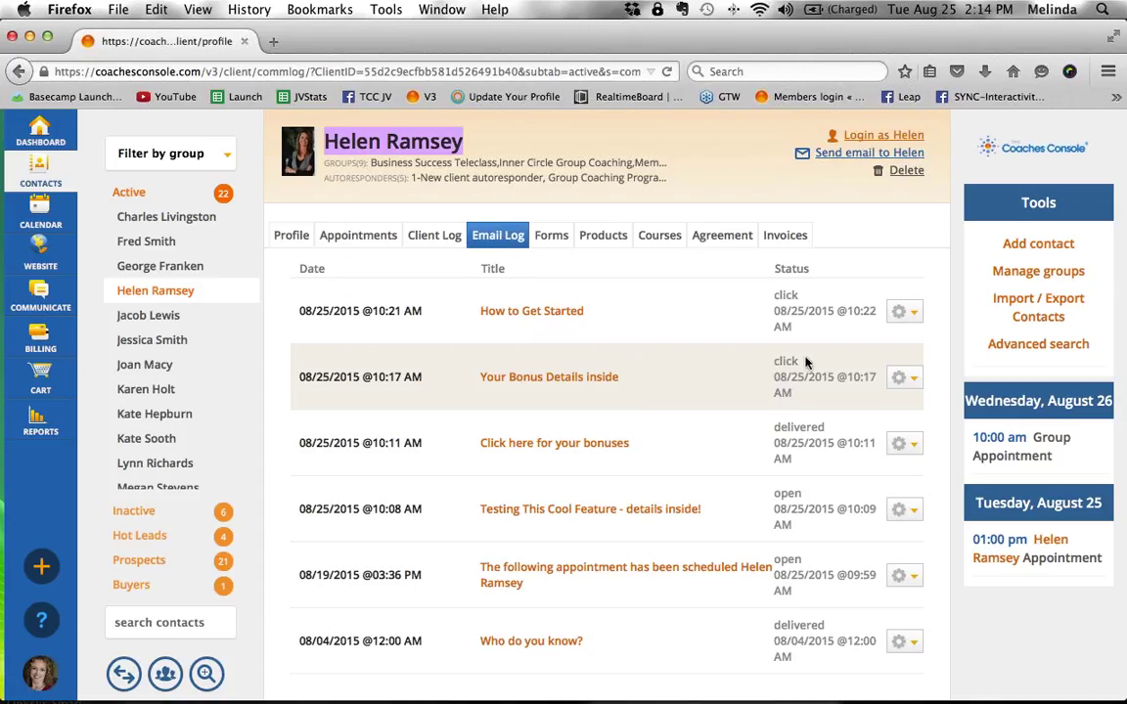
pyautogui.moveTo(806, 363); pyautogui.dragTo(770, 364)
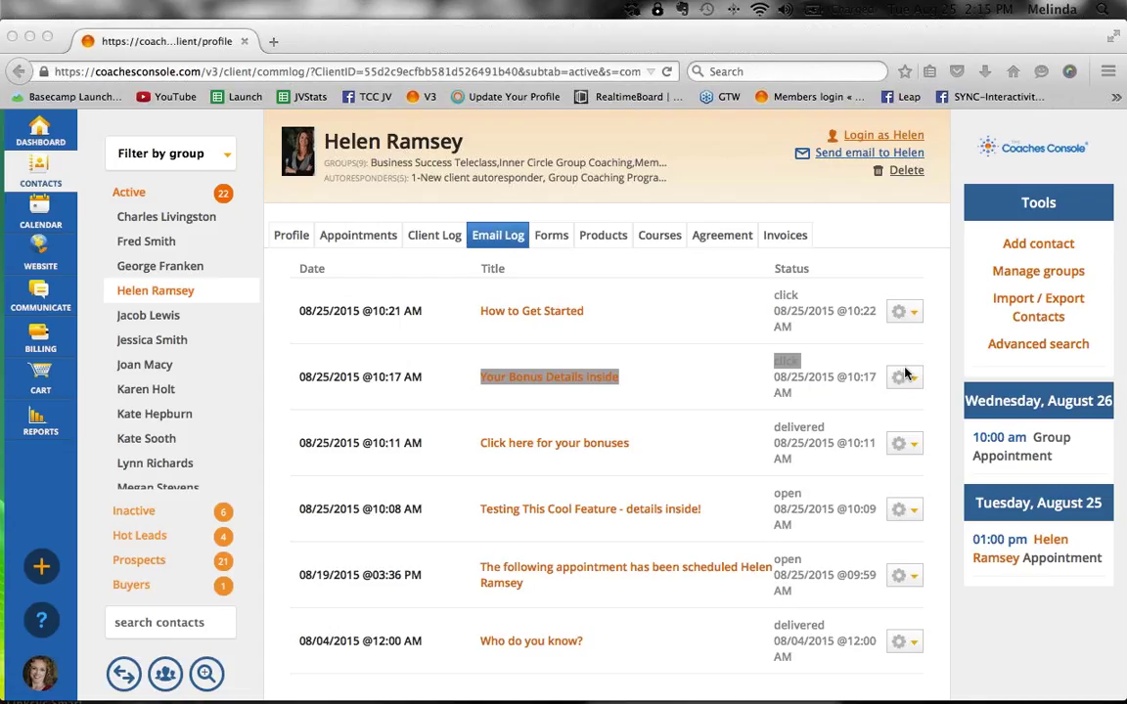
pyautogui.click(290, 313)
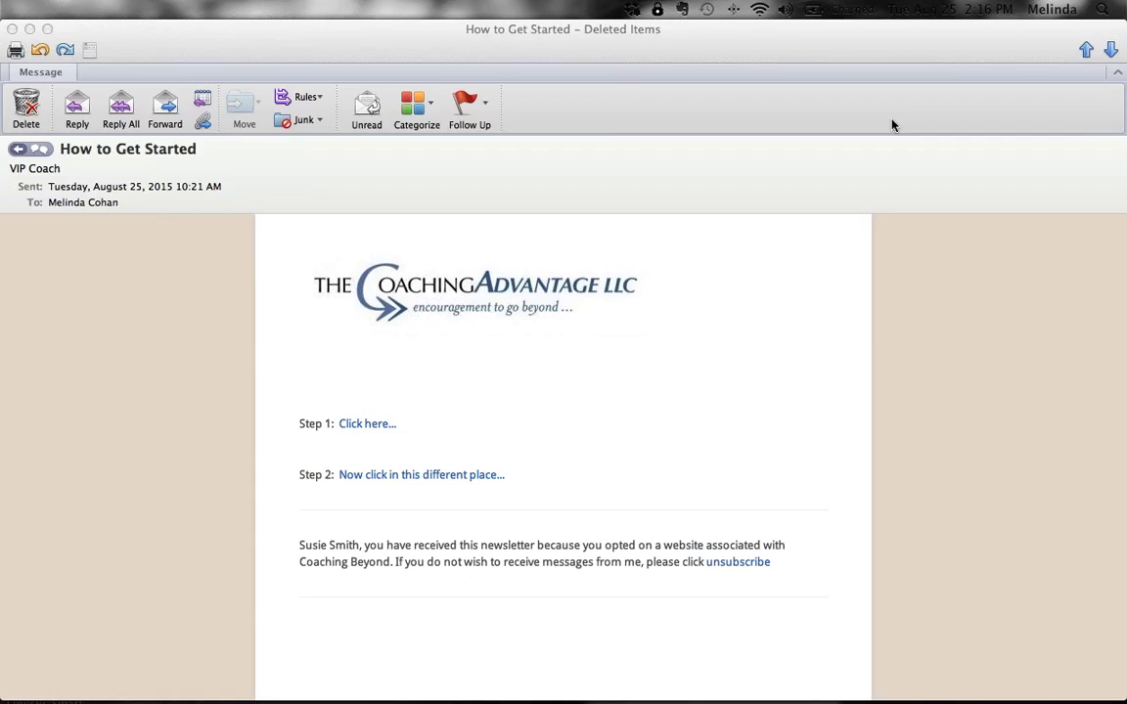
# - Follow the unsubscribe link in the "How to Get Started" message in Outlook and review the newsletter, email and autoresponder subscription options
pyautogui.scroll(-2, 585, 399)
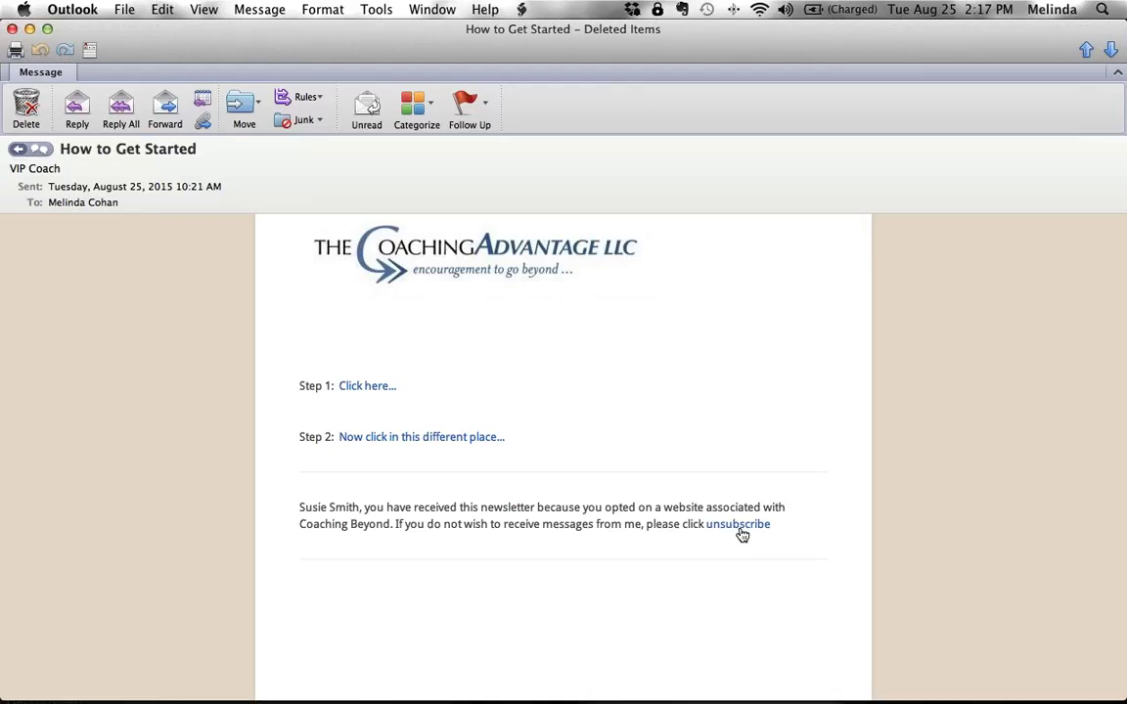
pyautogui.moveTo(742, 534)
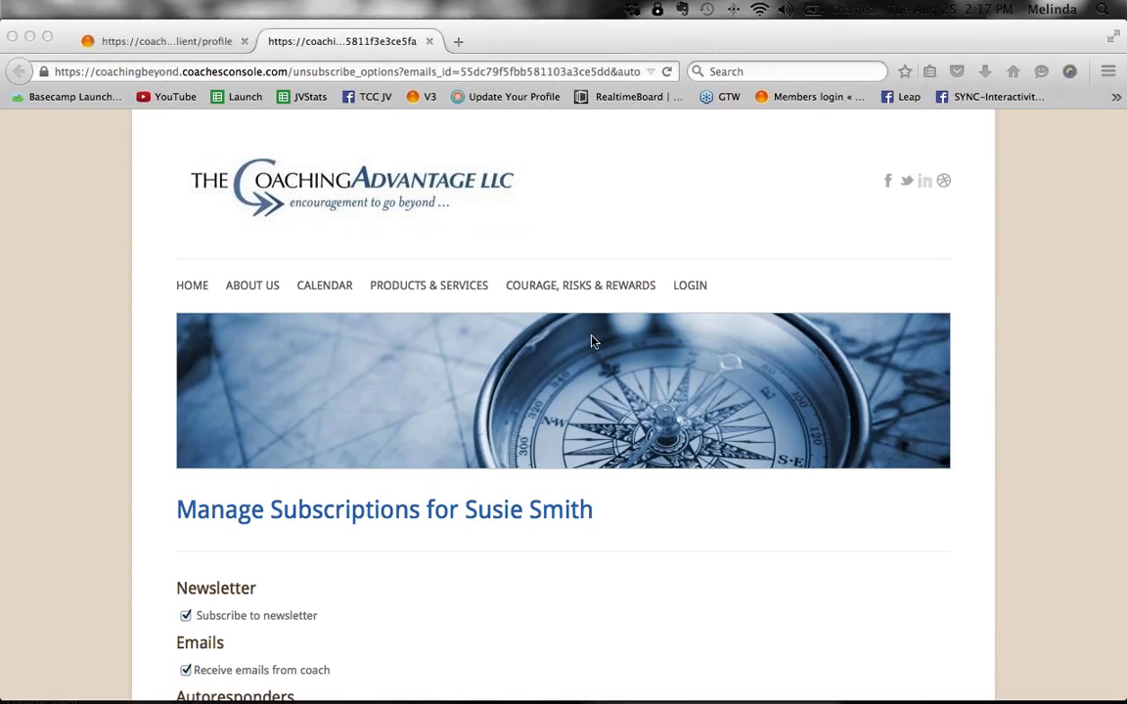
pyautogui.scroll(-1, 606, 559)
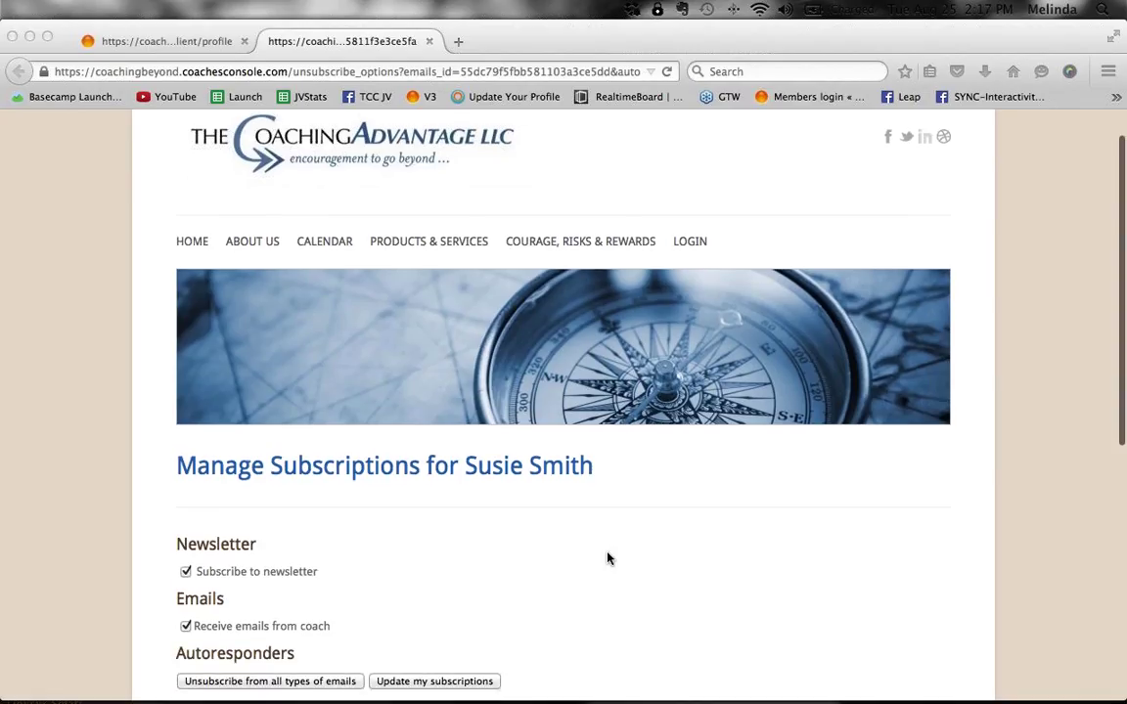
pyautogui.scroll(-3, 607, 559)
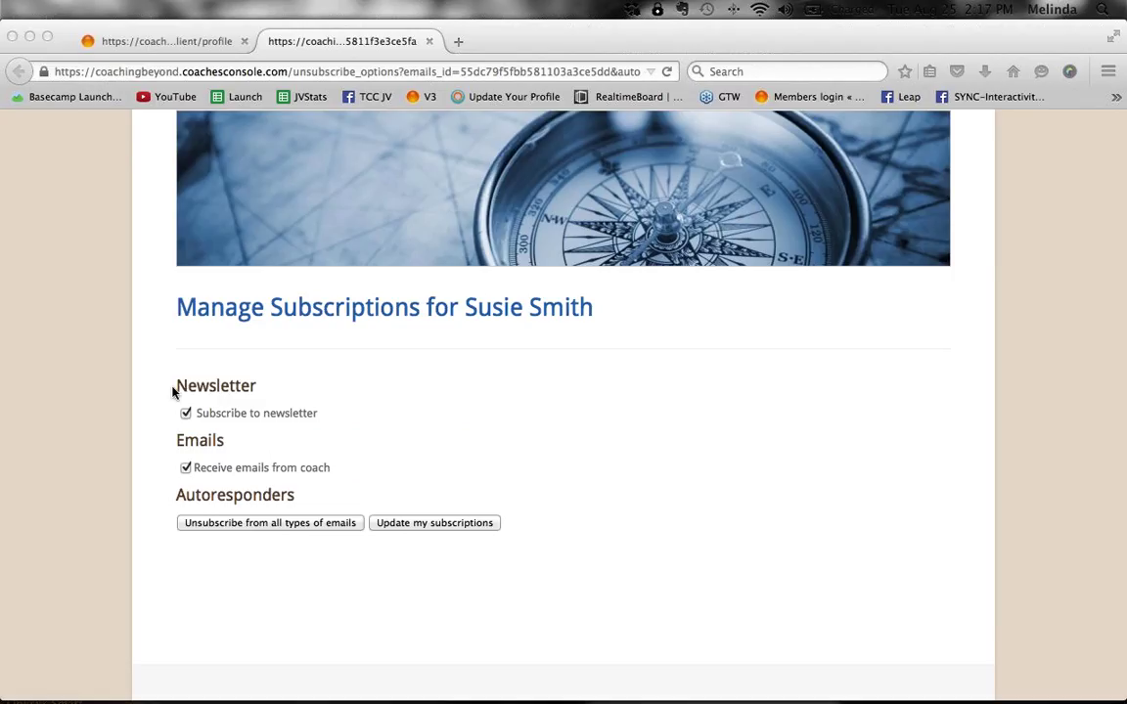
# - Examine the Newsletter, Emails and Autoresponders sections on the recipient's Manage Subscriptions page
pyautogui.click(208, 388)
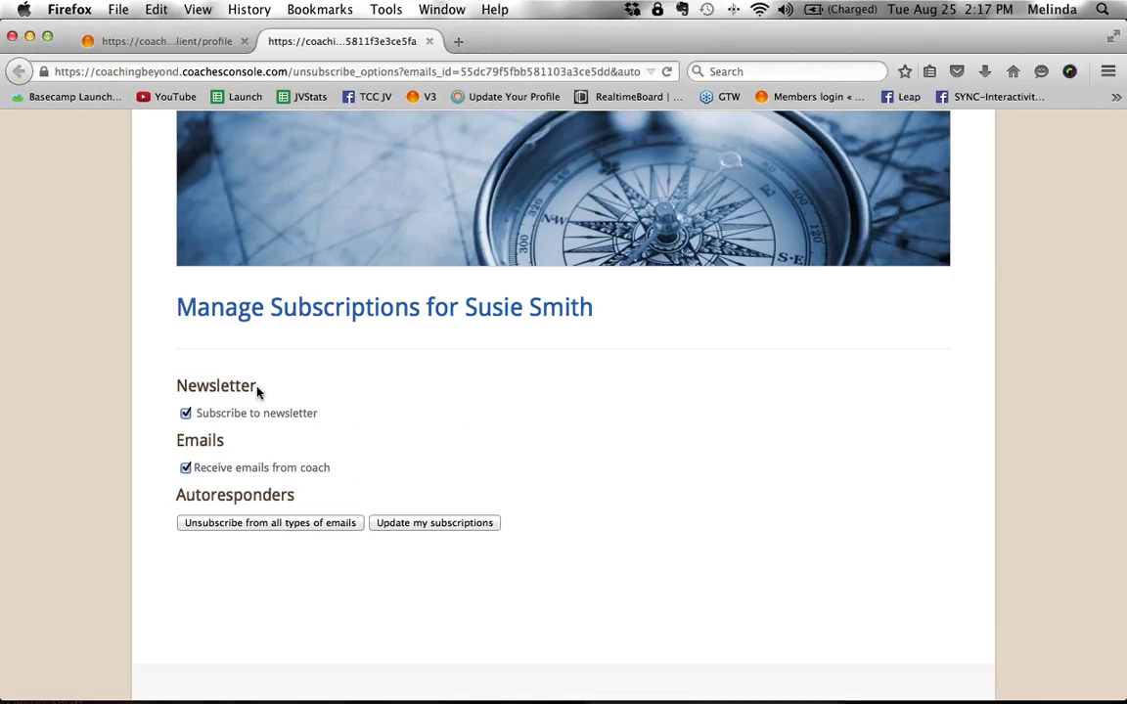
pyautogui.moveTo(256, 388); pyautogui.dragTo(179, 387)
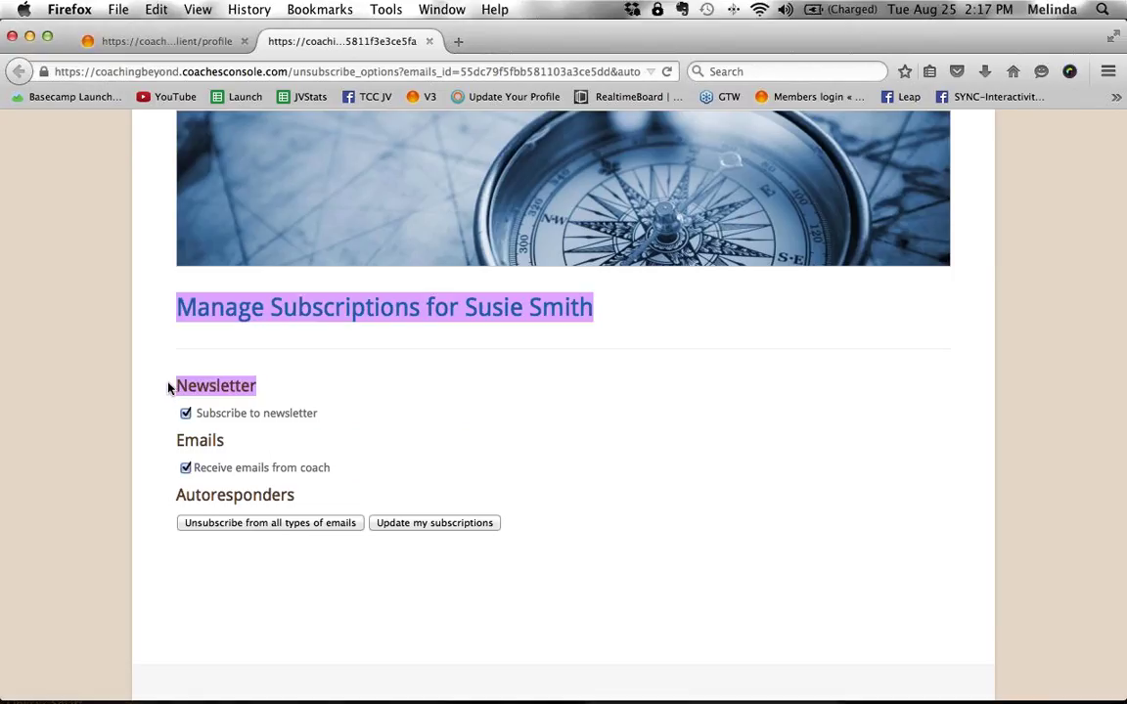
pyautogui.doubleClick(194, 442)
pyautogui.doubleClick(219, 496)
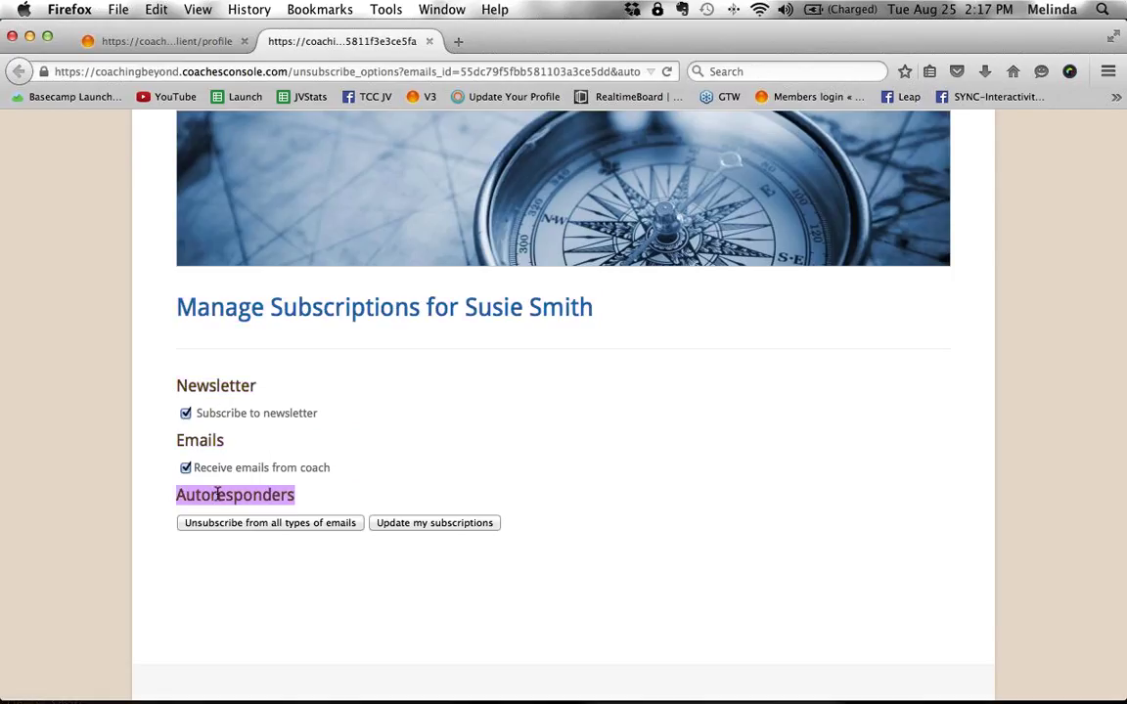
pyautogui.click(221, 442)
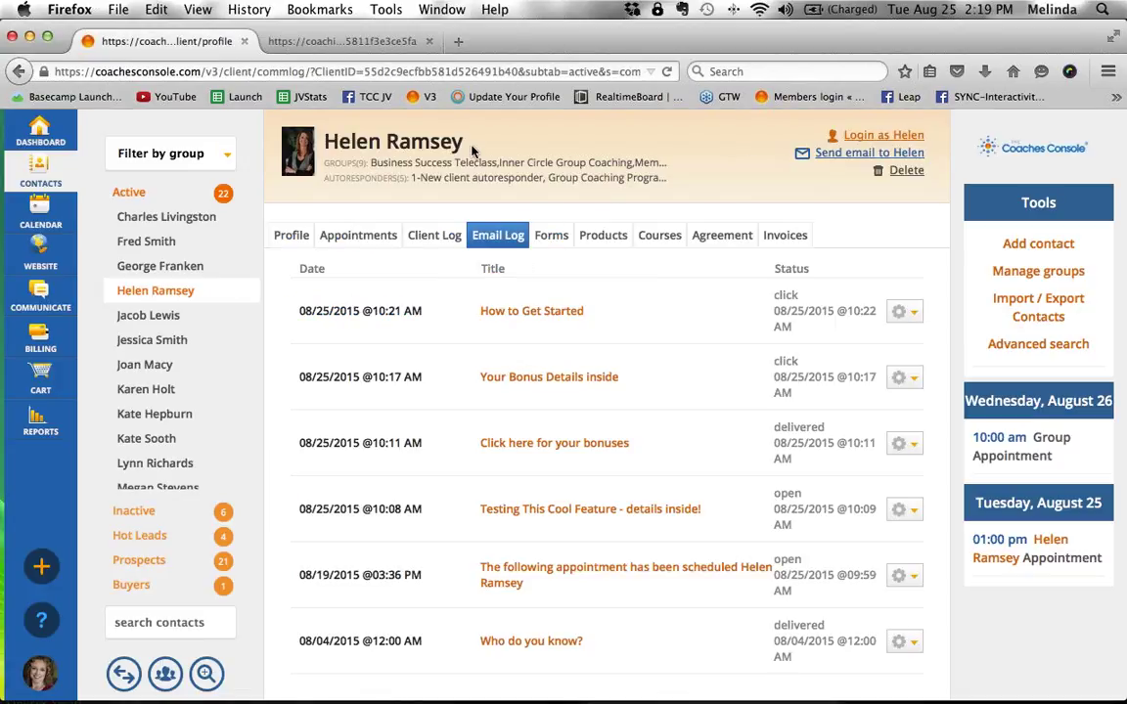
# - Return to the client's v3 Email Log and compare the click and delivered statuses of the three most recent emails
pyautogui.moveTo(472, 149); pyautogui.dragTo(326, 145)
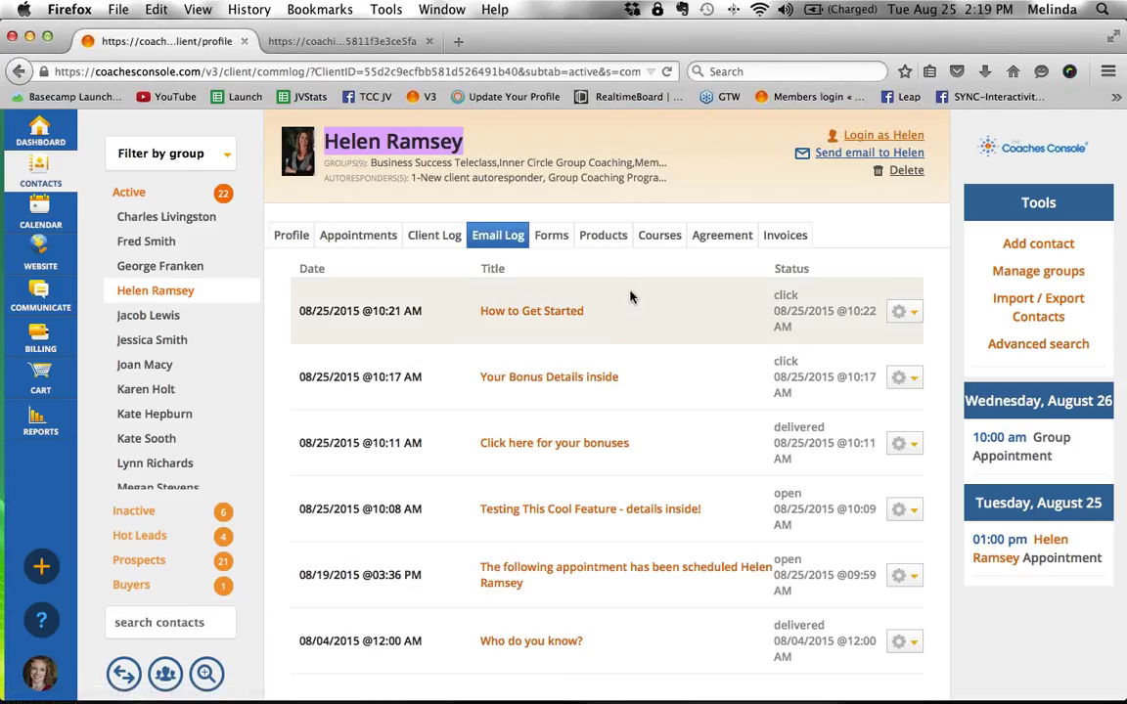
pyautogui.doubleClick(784, 295)
pyautogui.doubleClick(785, 361)
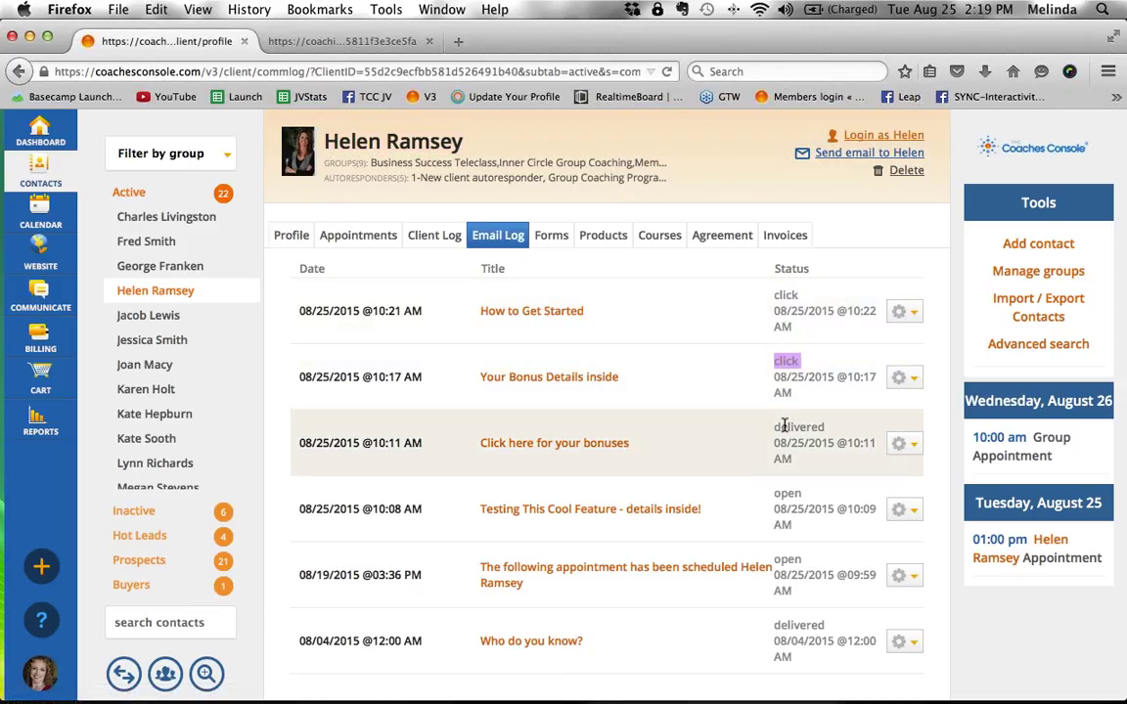
pyautogui.doubleClick(788, 426)
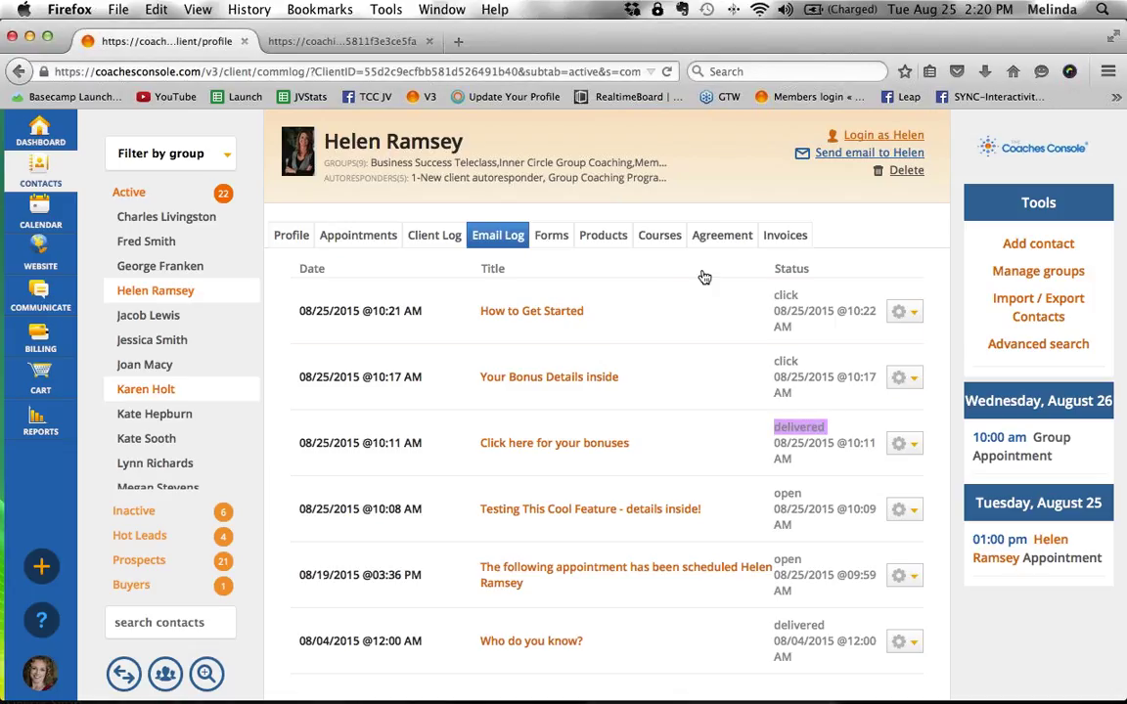
# - Open the Email Report and examine the open rate and click rate lines in its chart
pyautogui.click(45, 442)
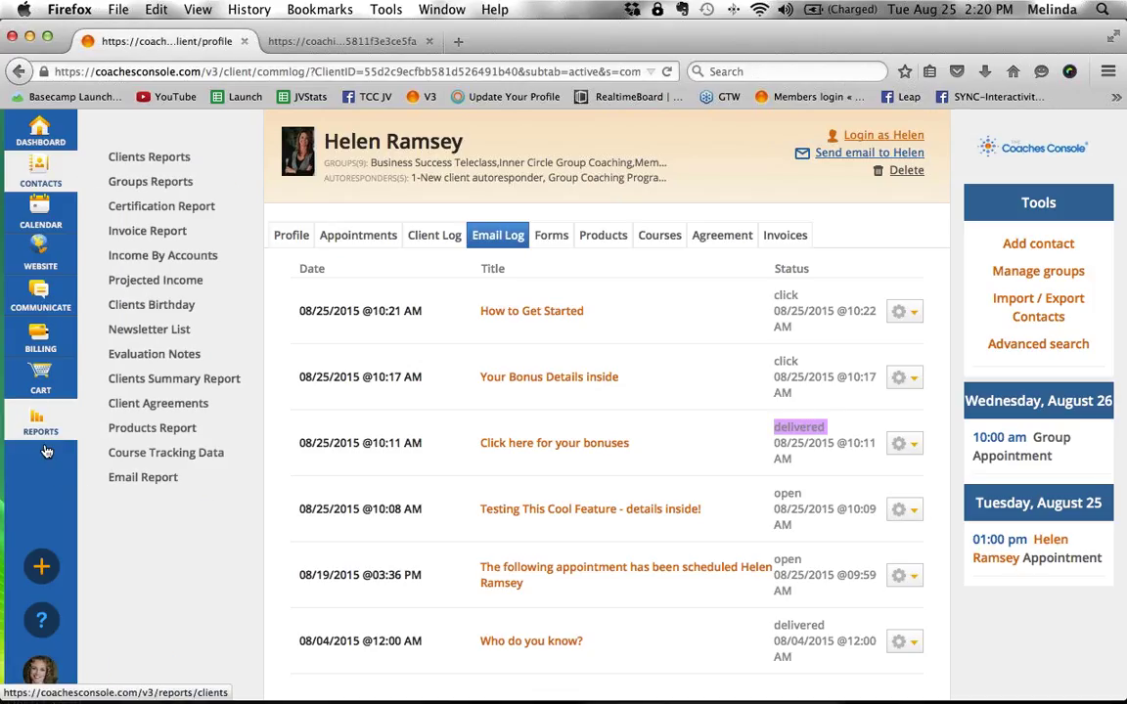
pyautogui.click(135, 480)
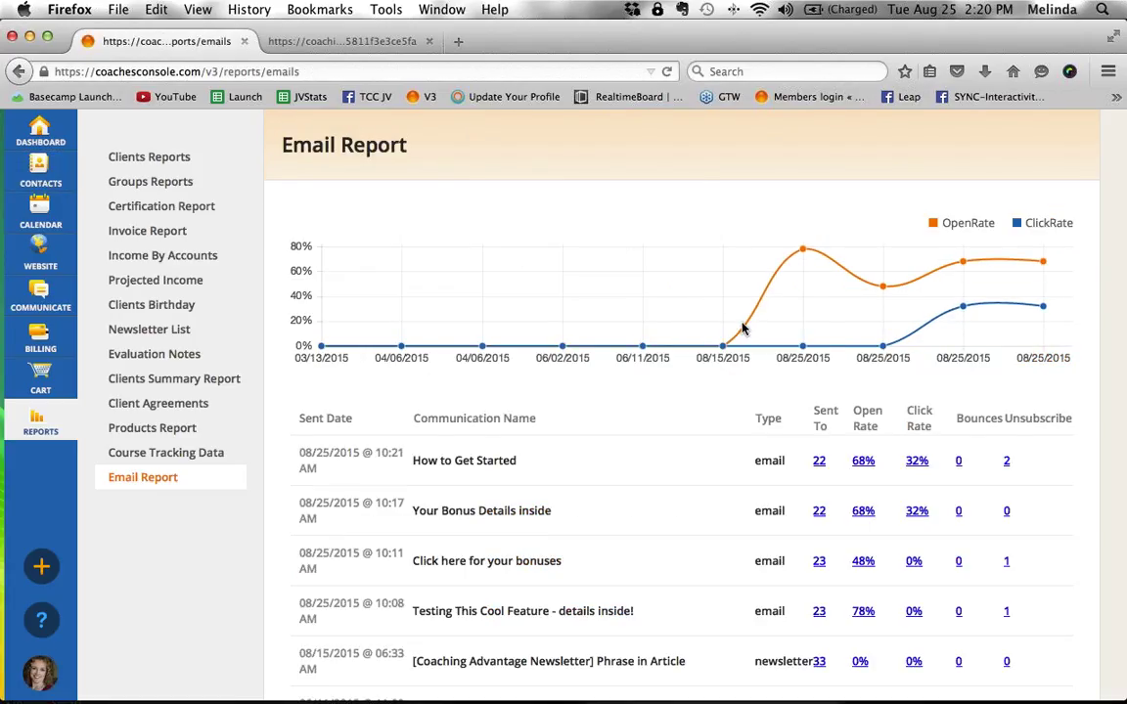
pyautogui.moveTo(1043, 319)
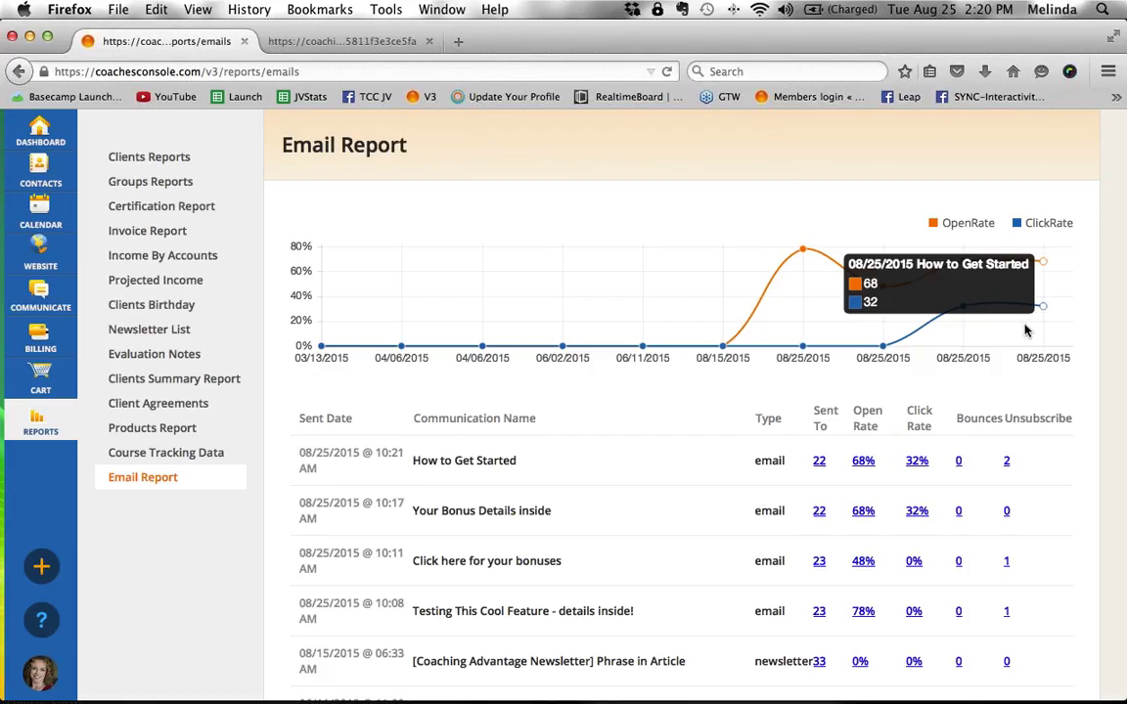
pyautogui.doubleClick(968, 223)
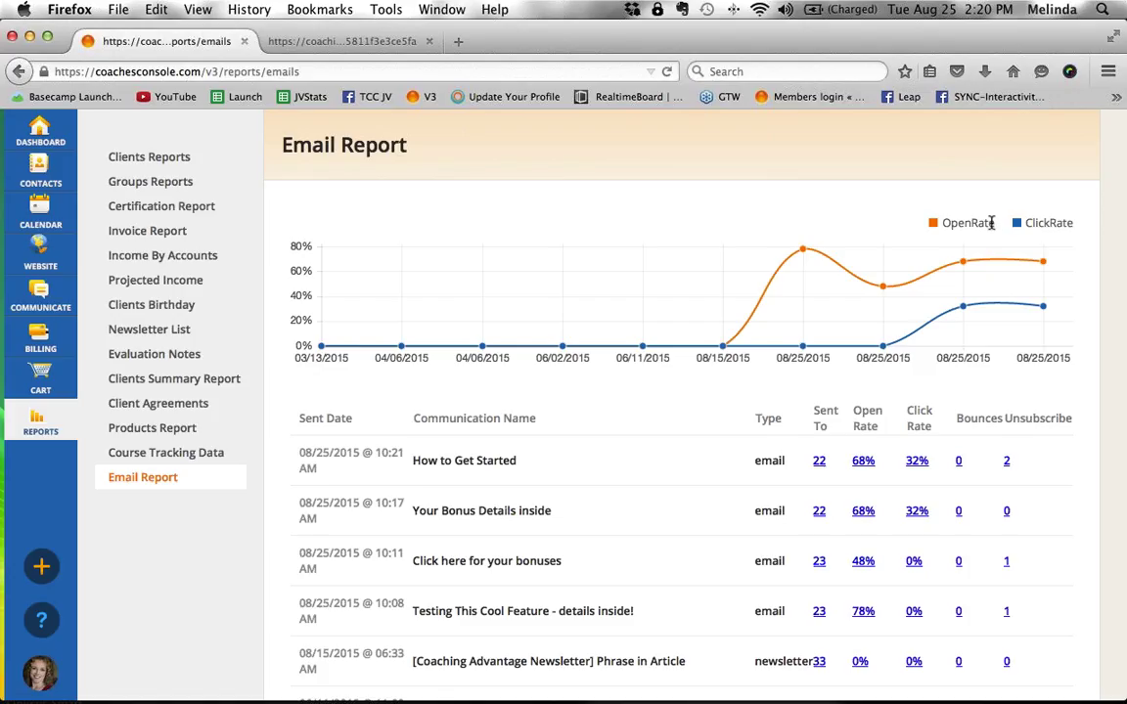
pyautogui.doubleClick(992, 223)
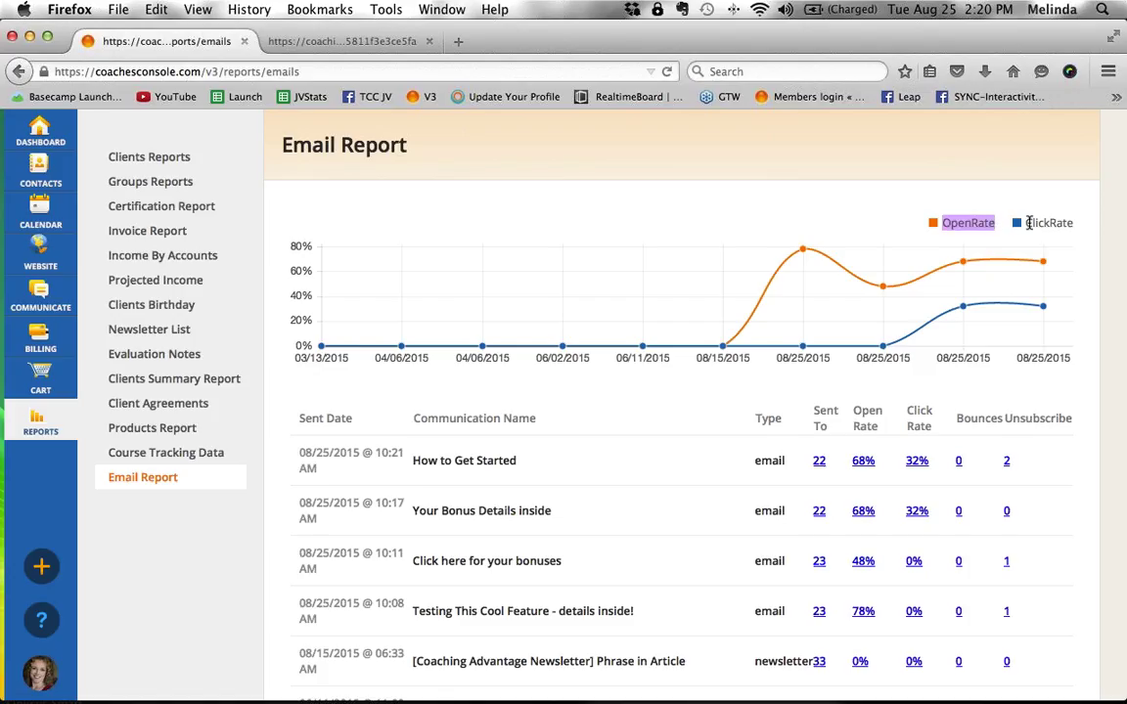
pyautogui.moveTo(1032, 223); pyautogui.dragTo(1068, 219)
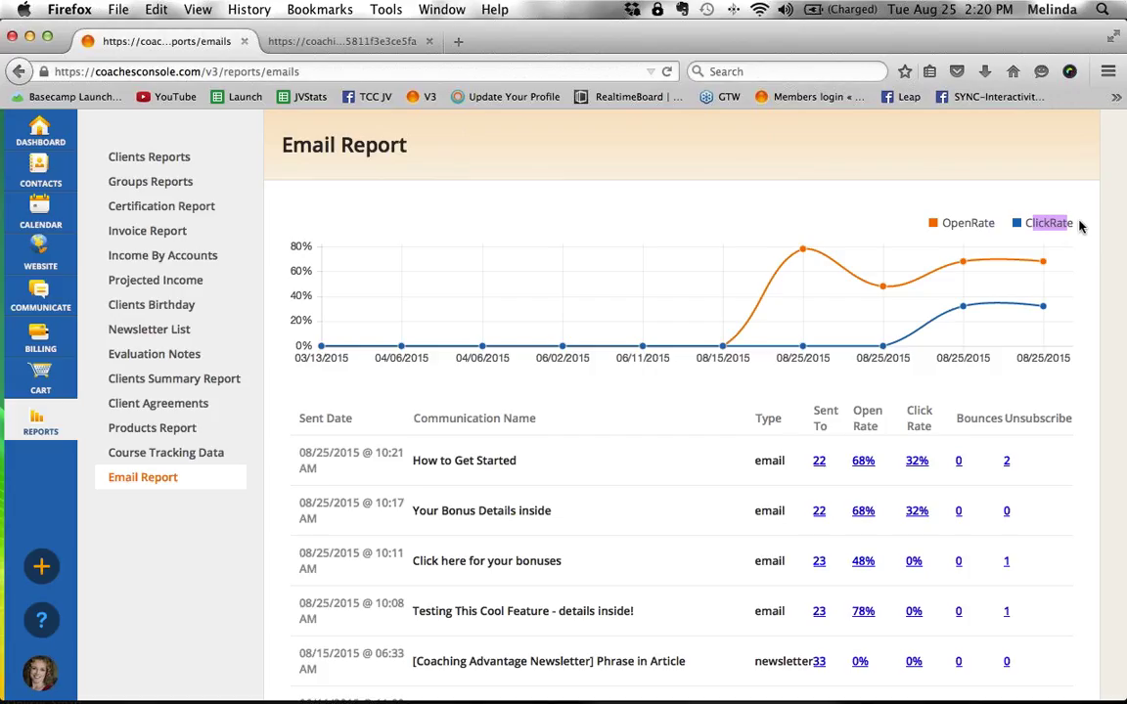
pyautogui.click(1080, 227)
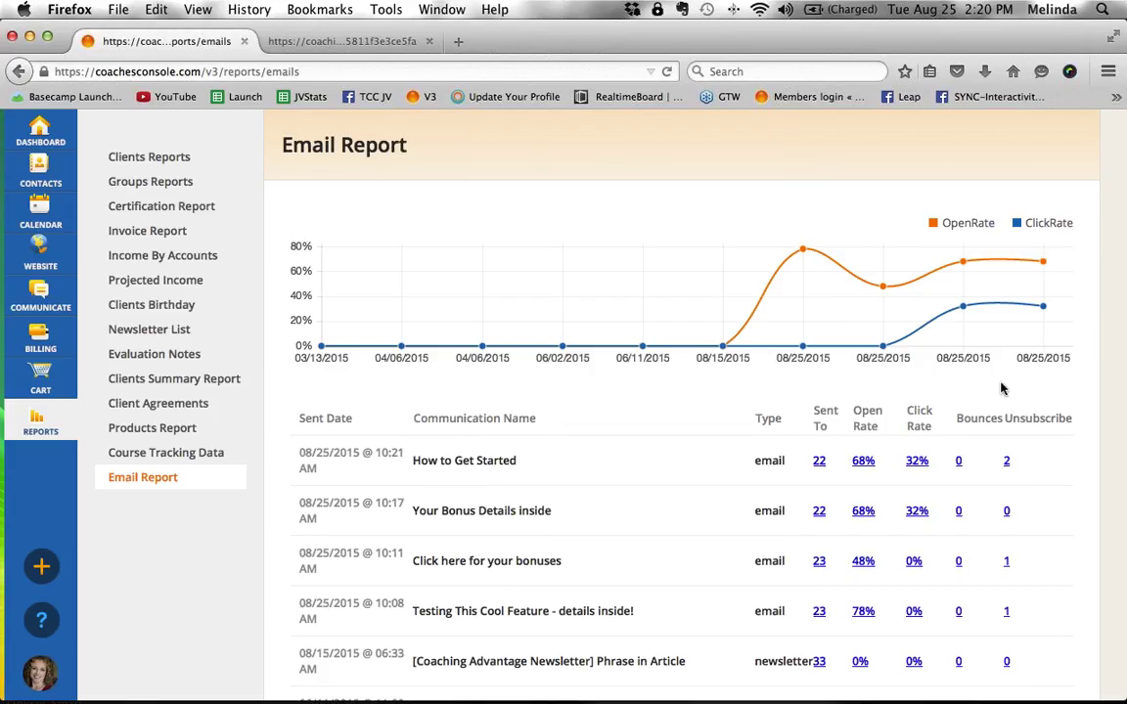
# - Review the communication names and types in the Email Report table, including the "How to Get Started" entry
pyautogui.scroll(-2, 1001, 389)
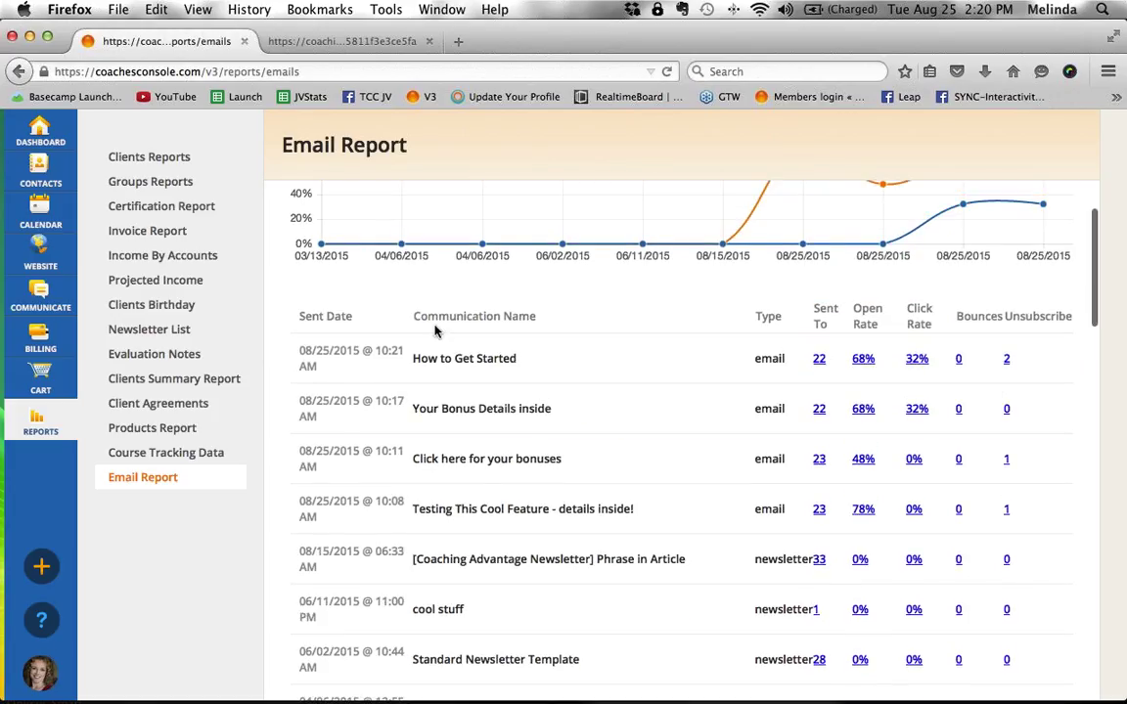
pyautogui.doubleClick(424, 316)
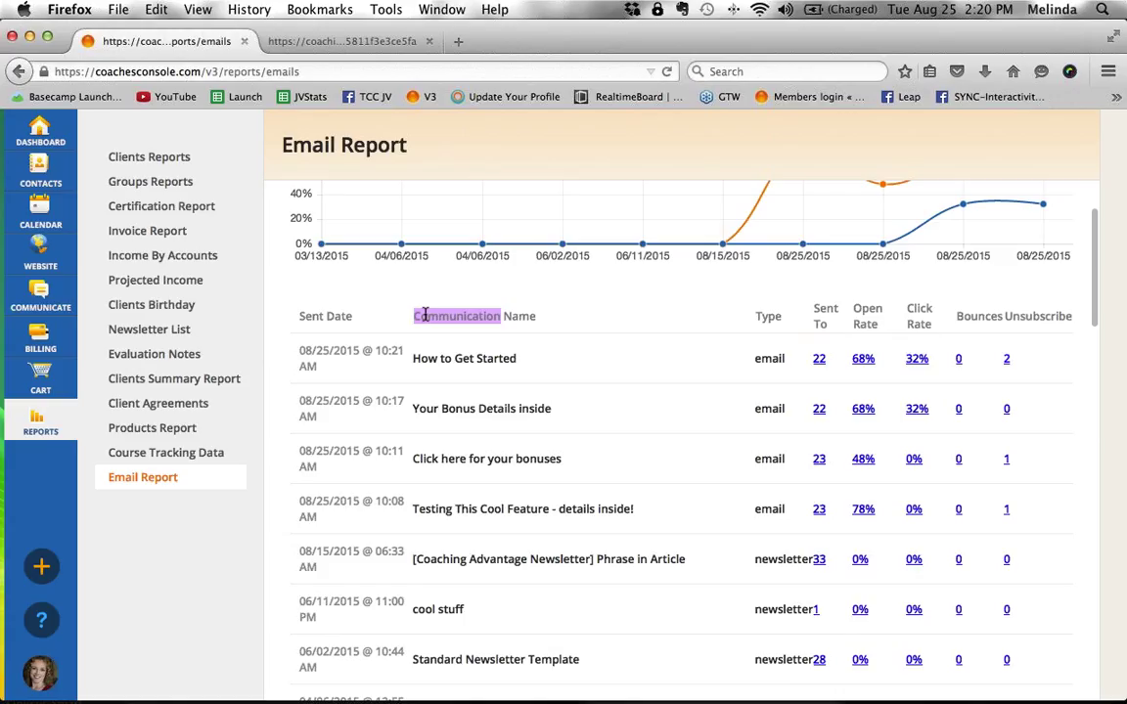
pyautogui.click(551, 354)
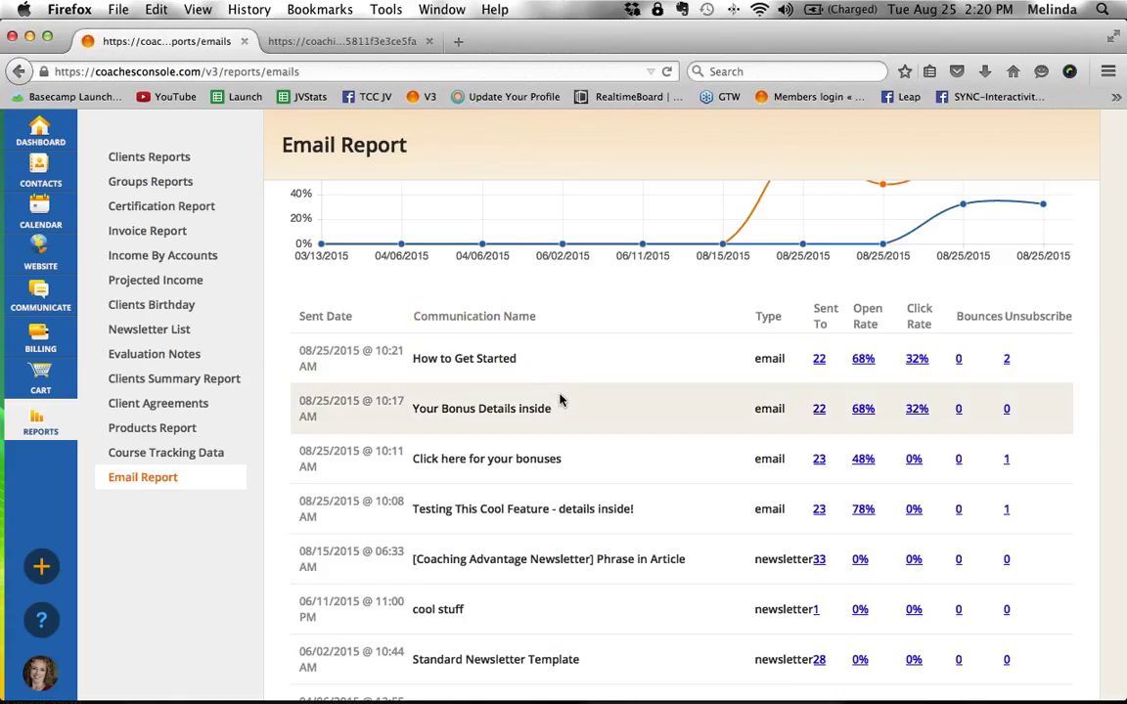
pyautogui.moveTo(529, 362); pyautogui.dragTo(414, 361)
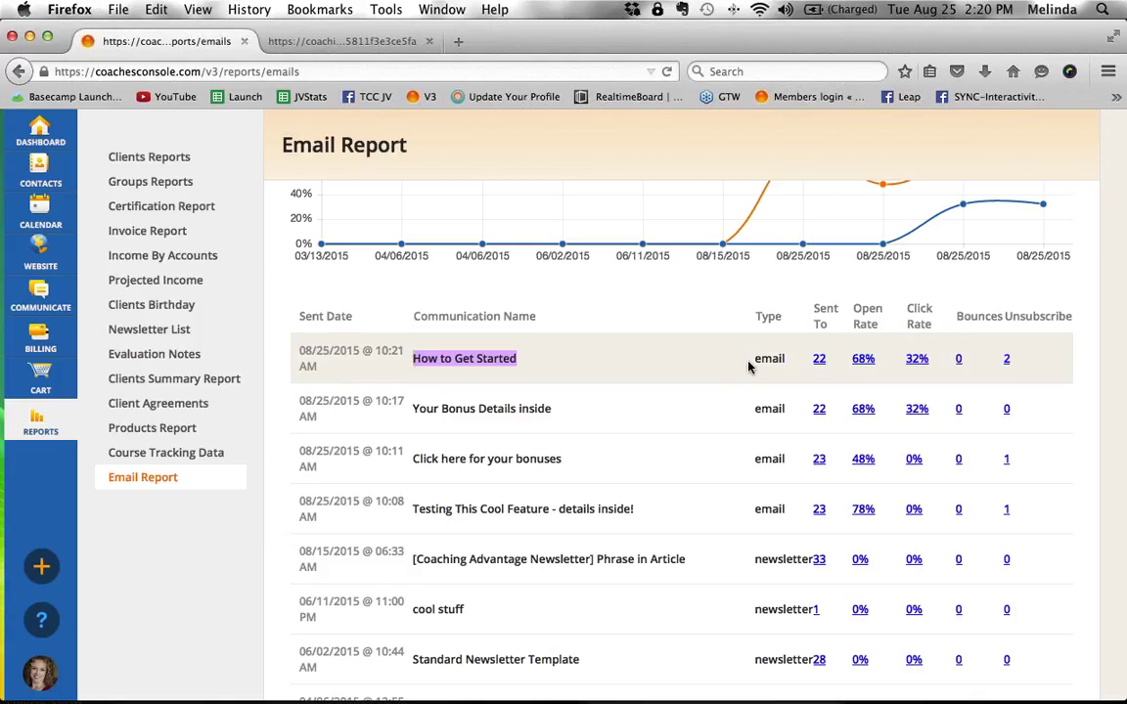
pyautogui.doubleClick(770, 318)
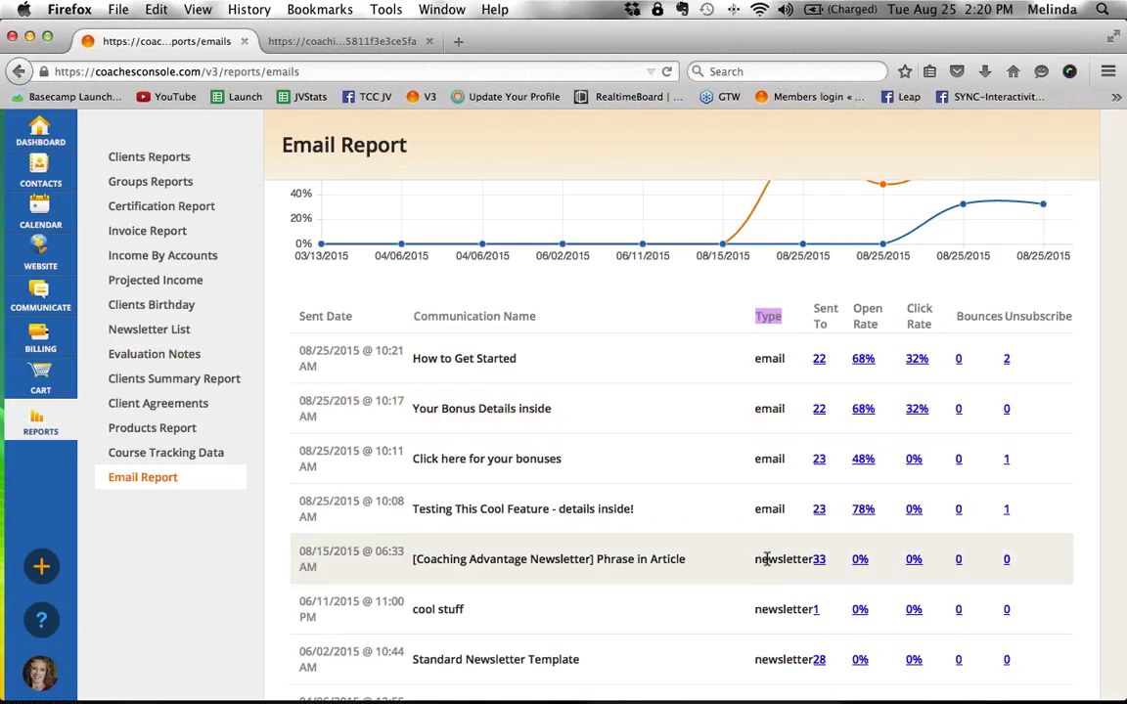
pyautogui.scroll(1, 768, 558)
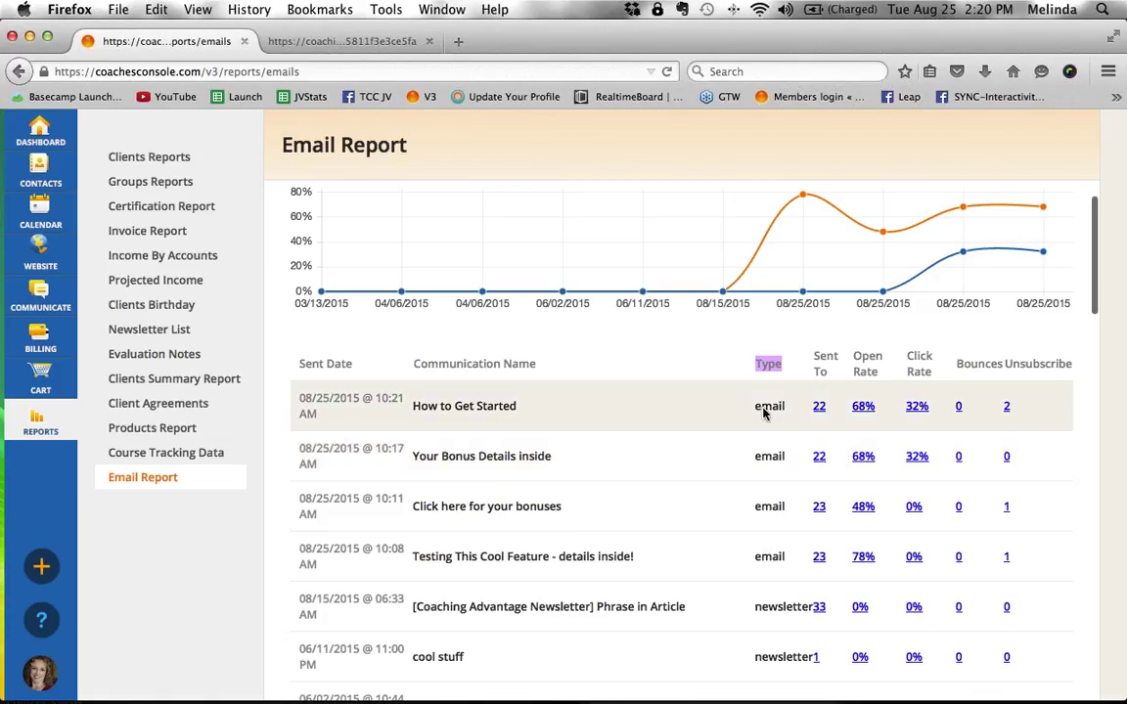
# - Examine the Sent To, Open Rate, Click Rate, Bounces and Unsubscribe columns of the Email Report
pyautogui.moveTo(813, 356); pyautogui.dragTo(827, 374)
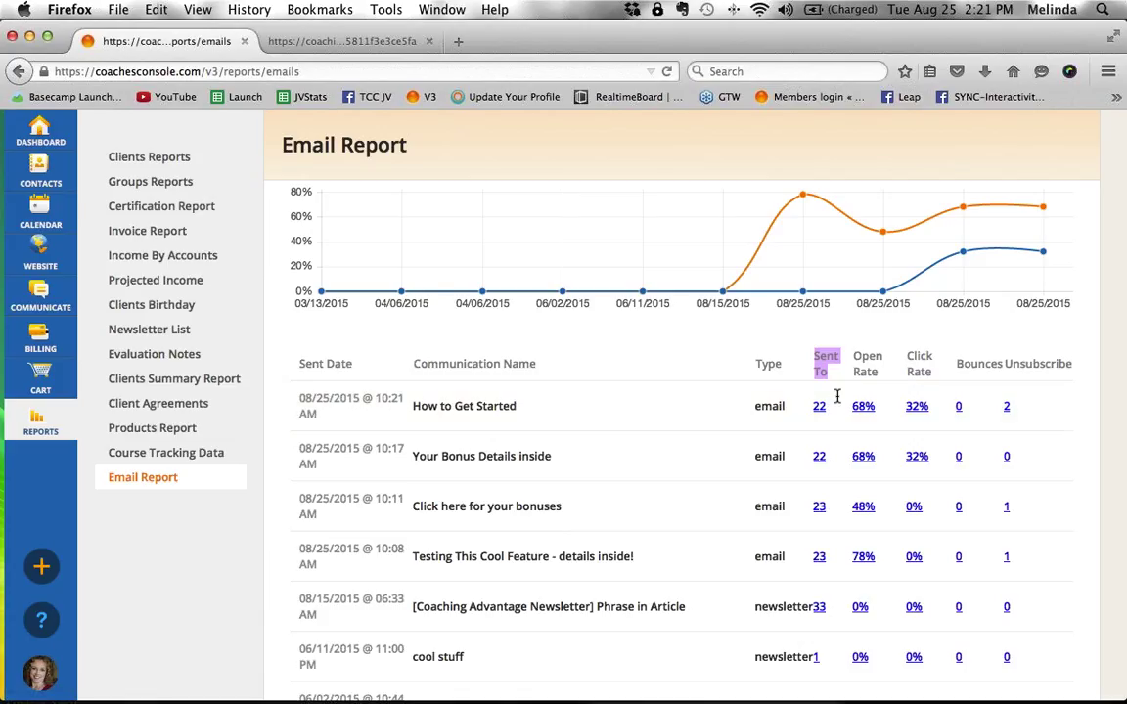
pyautogui.moveTo(853, 356); pyautogui.dragTo(878, 379)
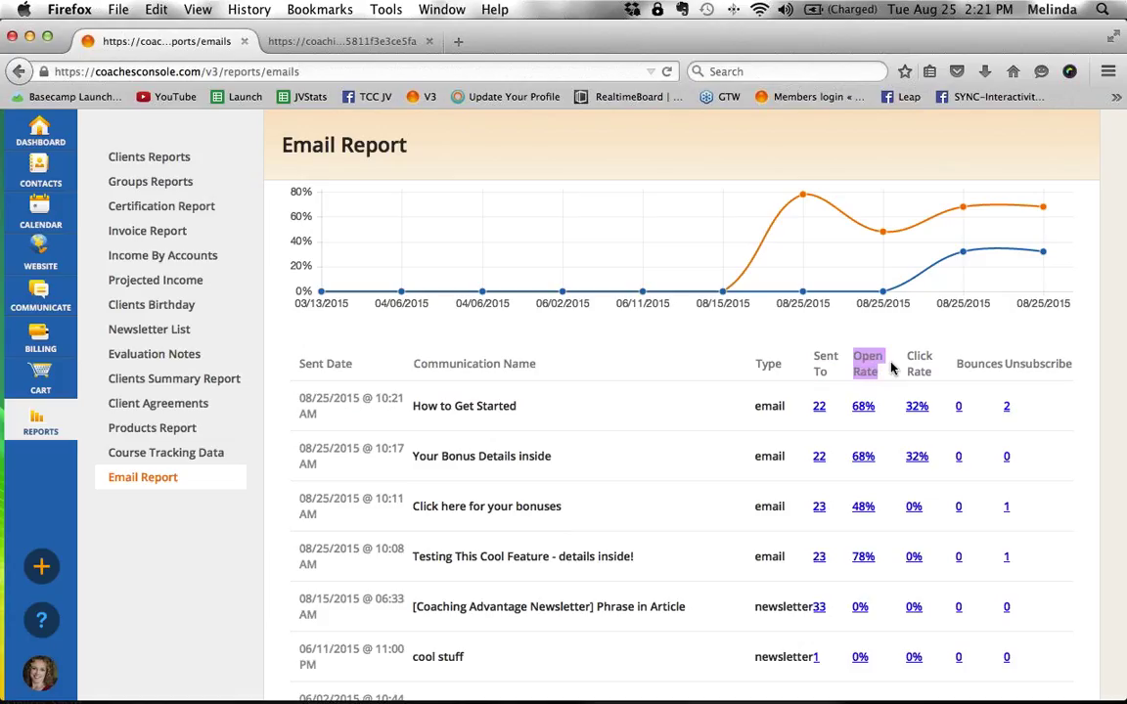
pyautogui.click(910, 359)
pyautogui.moveTo(910, 358); pyautogui.dragTo(932, 372)
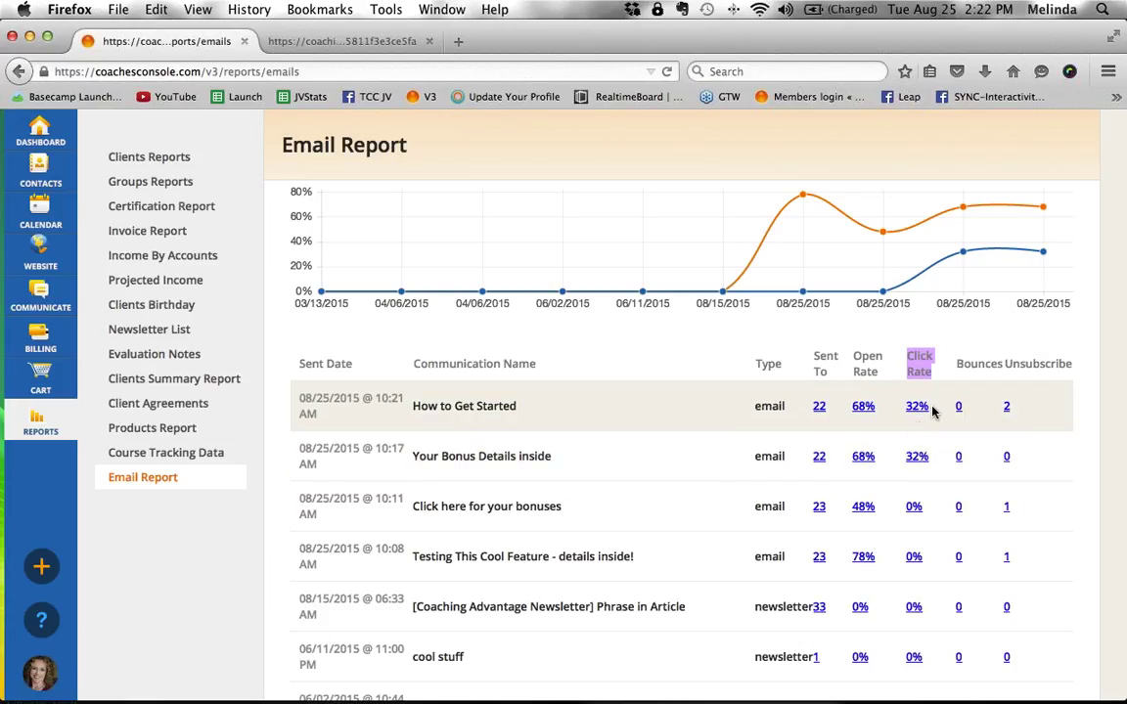
pyautogui.doubleClick(973, 364)
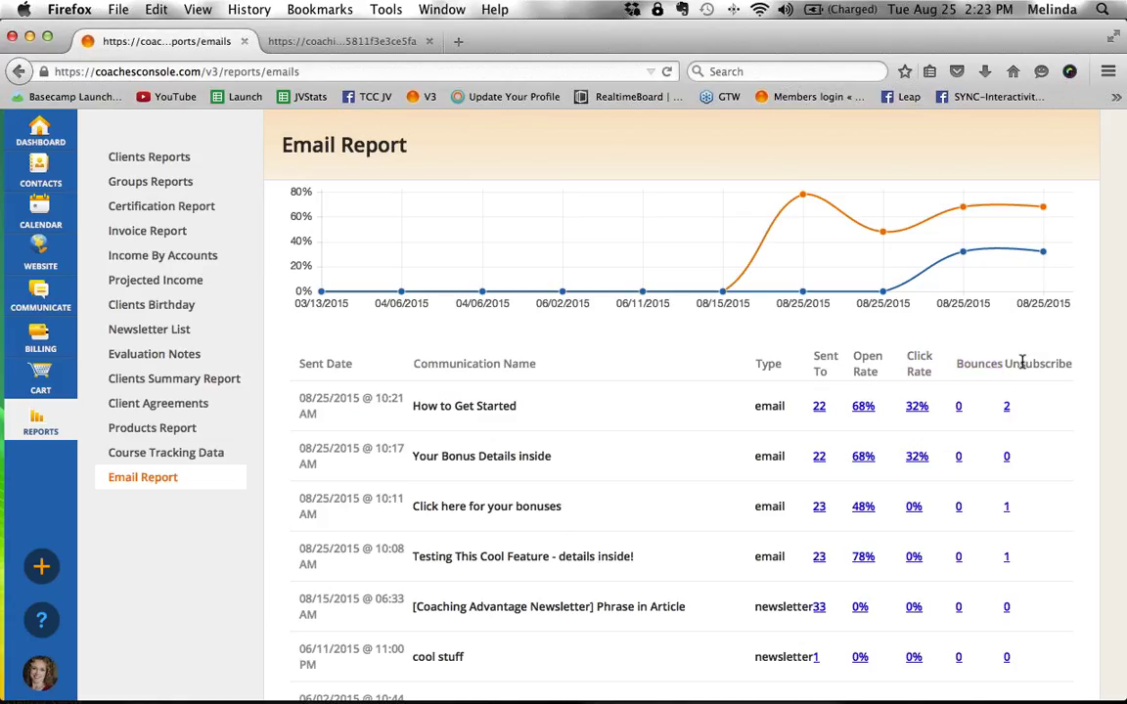
pyautogui.doubleClick(1022, 363)
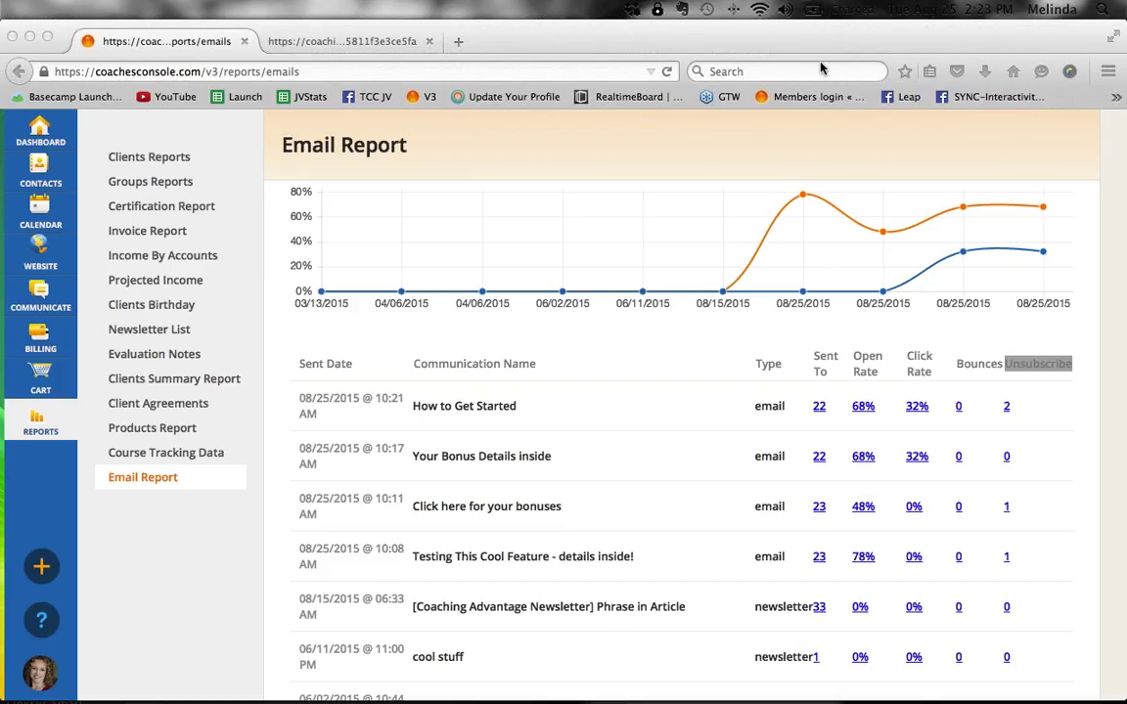
# - Open the detailed Sent To report for the "How to Get Started" email and check its client name, email and status columns
pyautogui.click(820, 409)
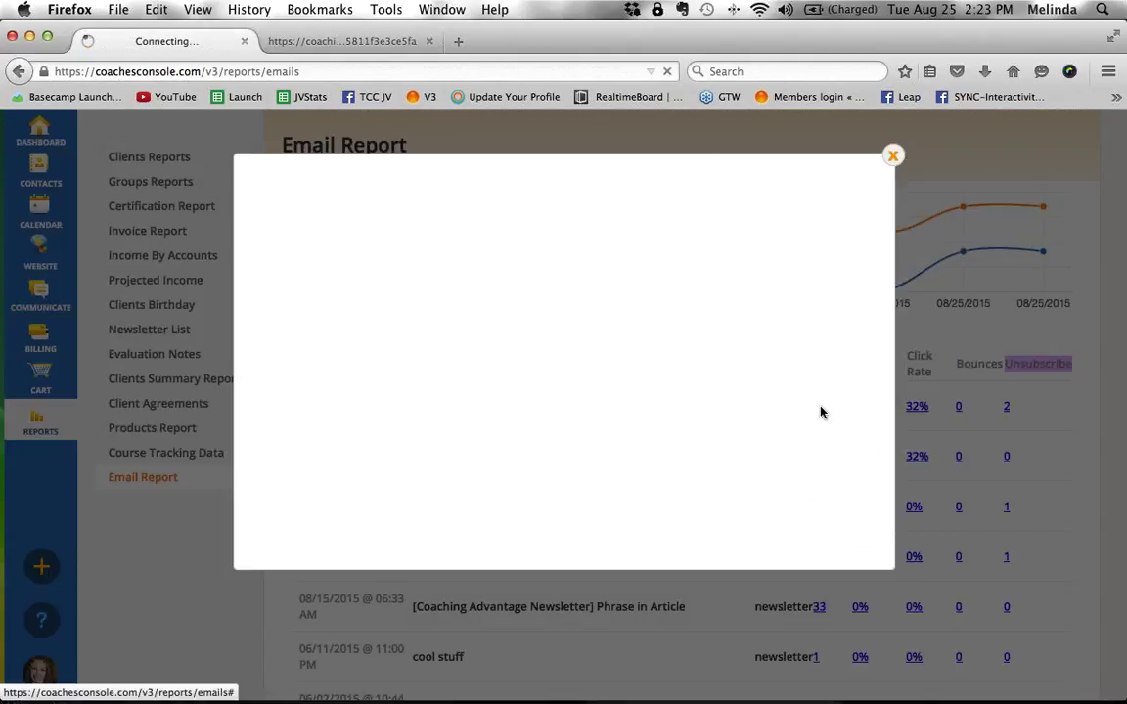
pyautogui.scroll(-5, 819, 411)
pyautogui.scroll(-2, 820, 411)
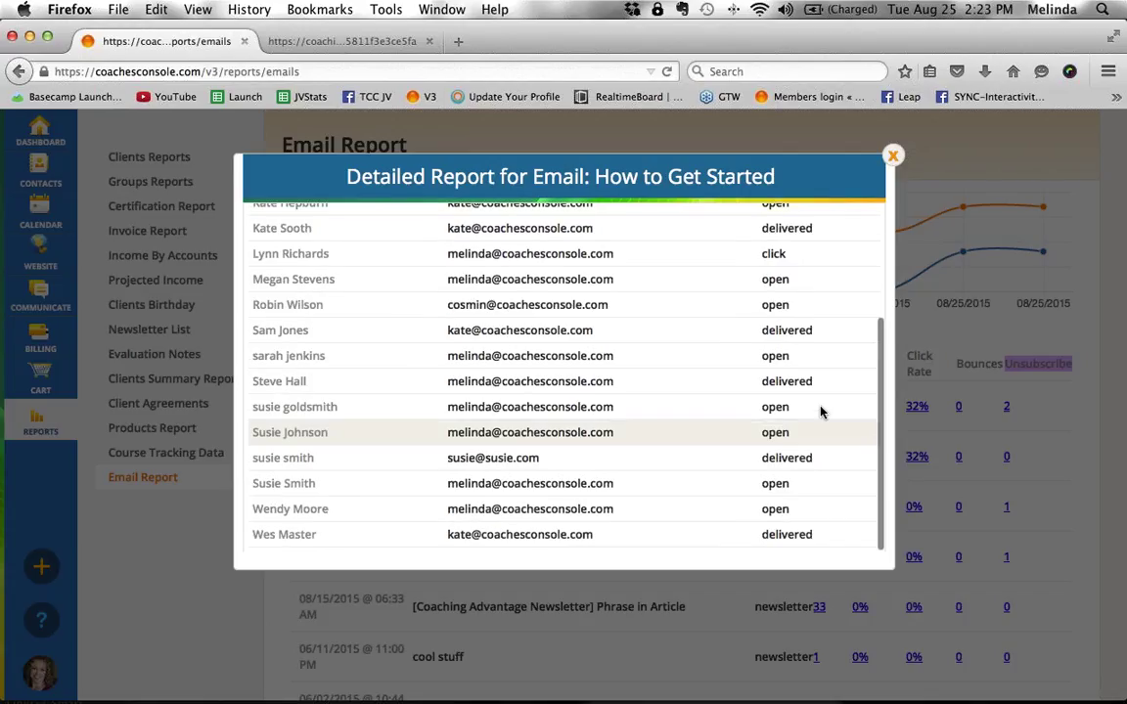
pyautogui.scroll(6, 819, 411)
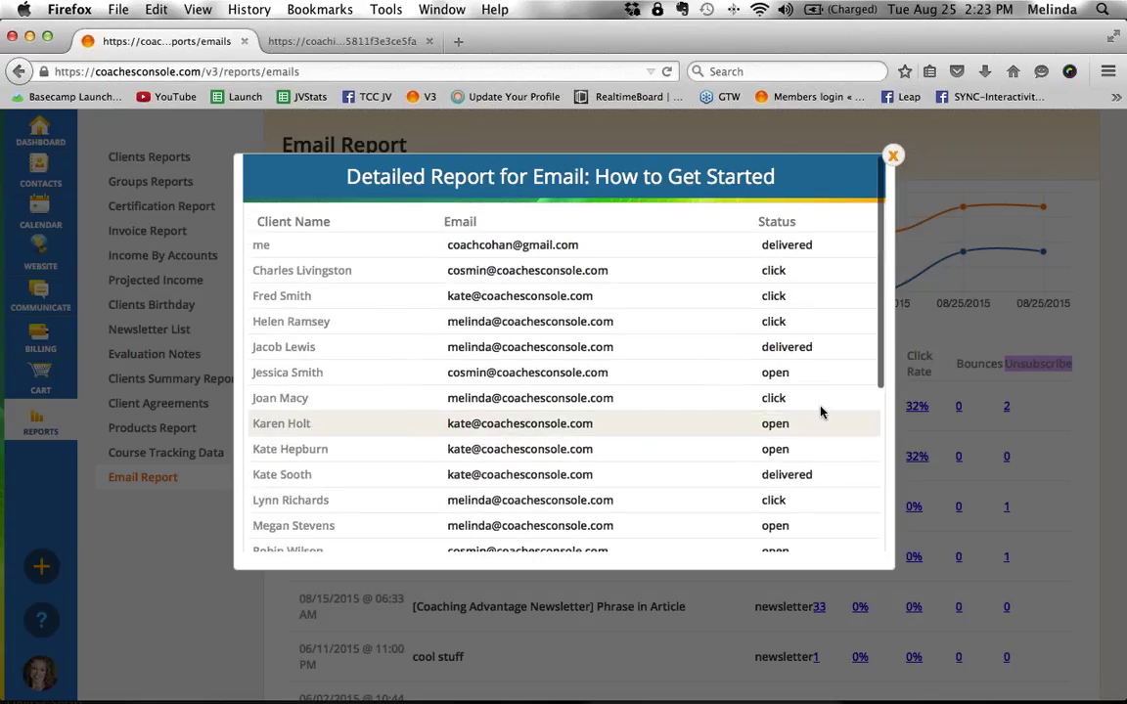
pyautogui.click(256, 220)
pyautogui.moveTo(256, 220); pyautogui.dragTo(311, 224)
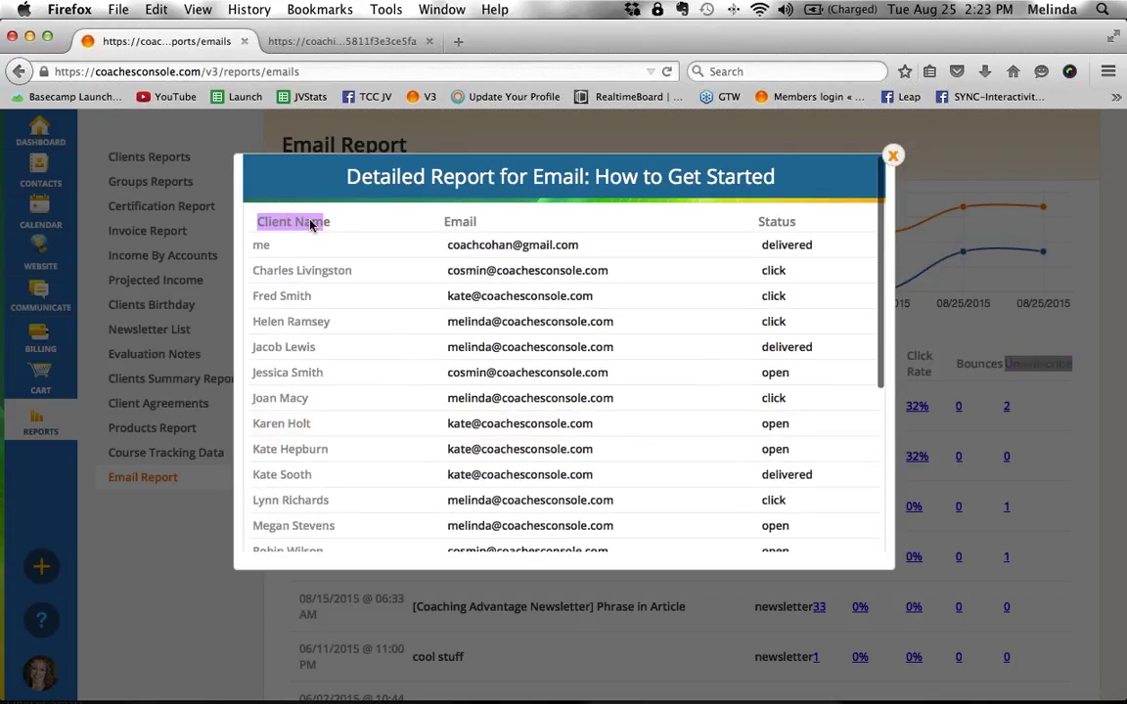
pyautogui.moveTo(398, 230); pyautogui.dragTo(726, 223)
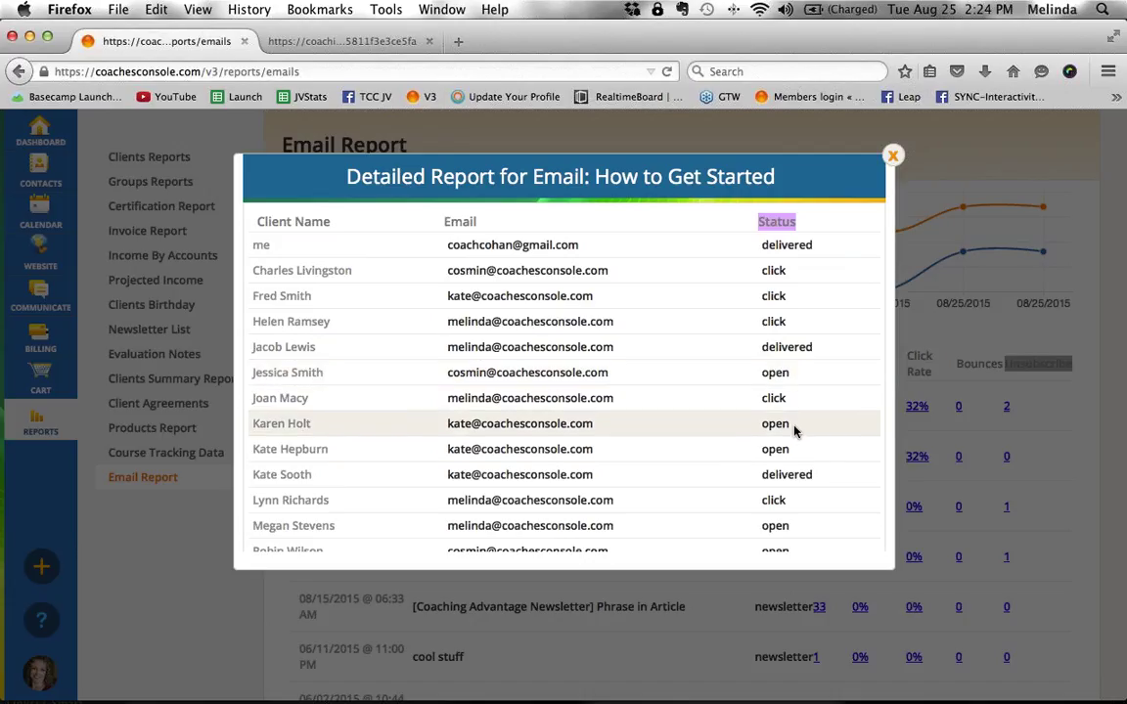
# - Review each recipient's delivered, open or click status in the detailed report, and close it
pyautogui.scroll(-3, 794, 465)
pyautogui.scroll(-2, 794, 465)
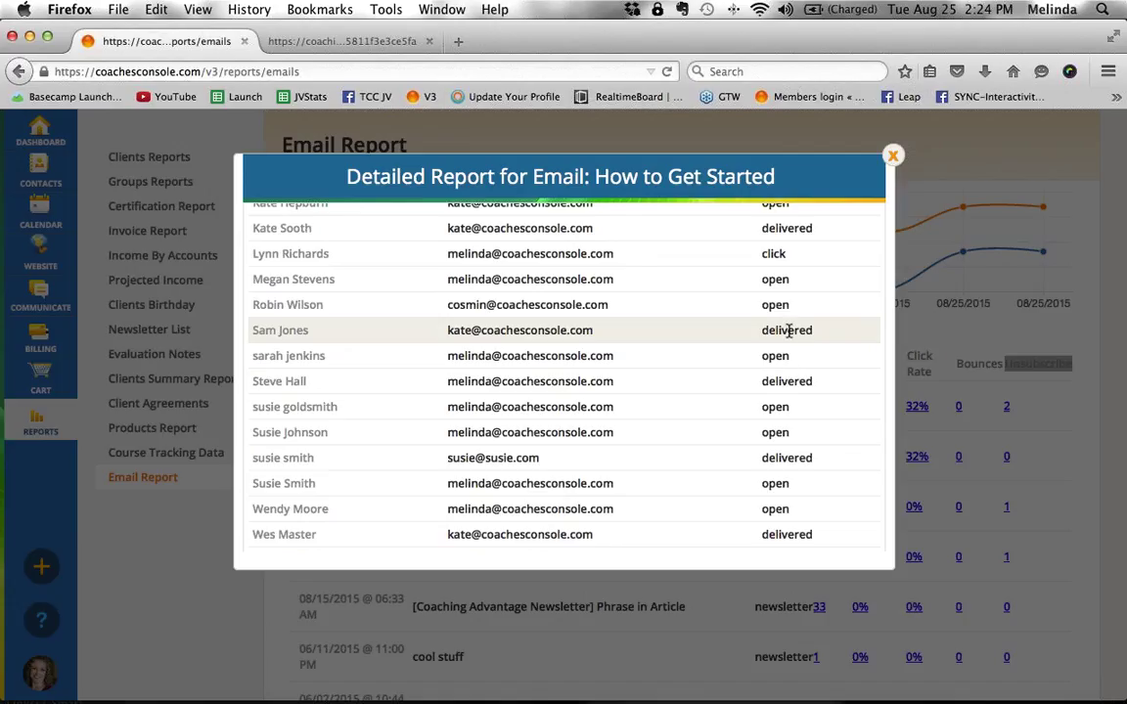
pyautogui.scroll(5, 788, 331)
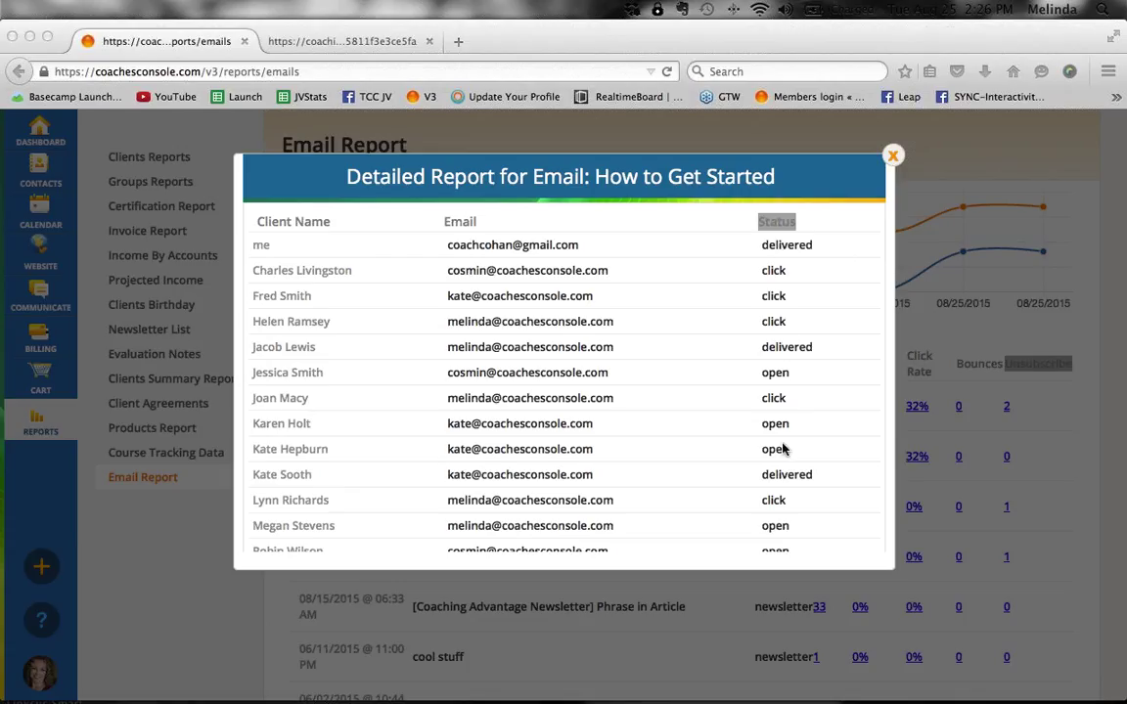
pyautogui.scroll(-3, 783, 479)
pyautogui.scroll(-3, 783, 478)
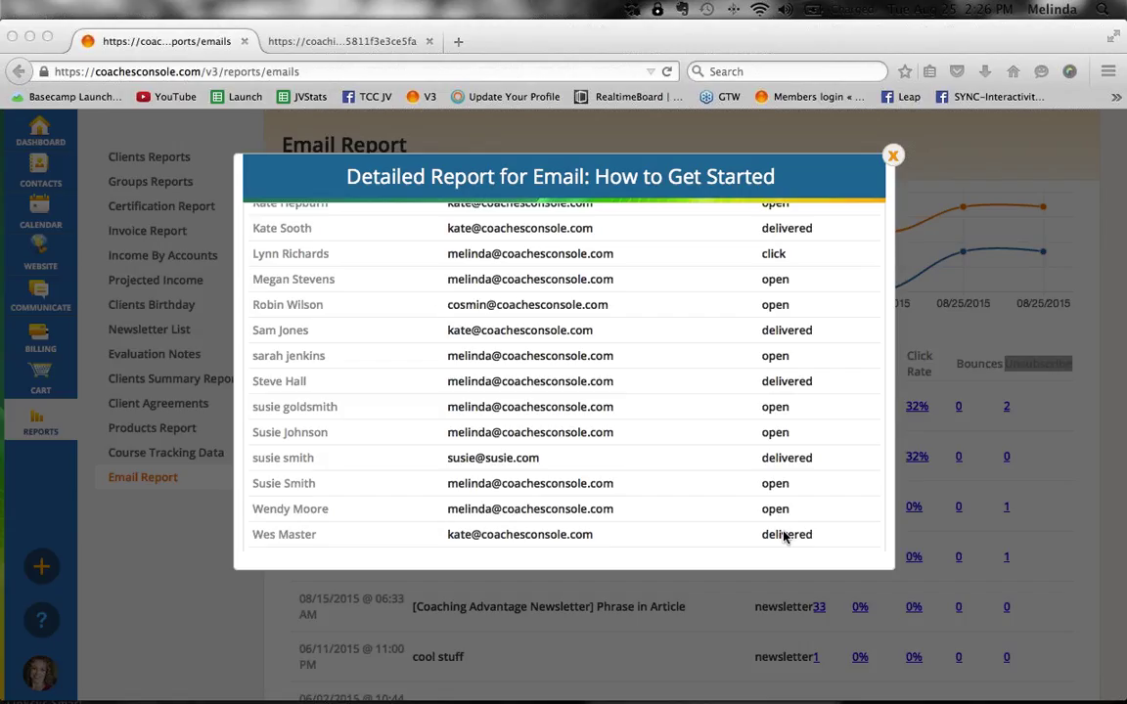
pyautogui.scroll(5, 783, 536)
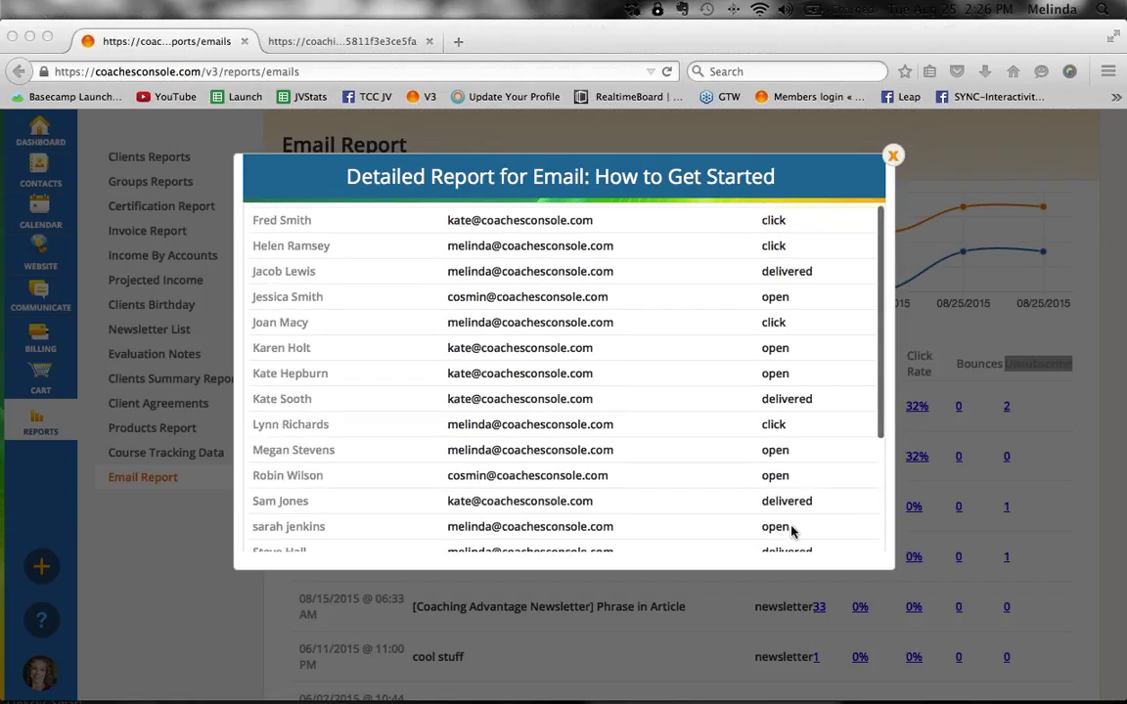
pyautogui.click(892, 157)
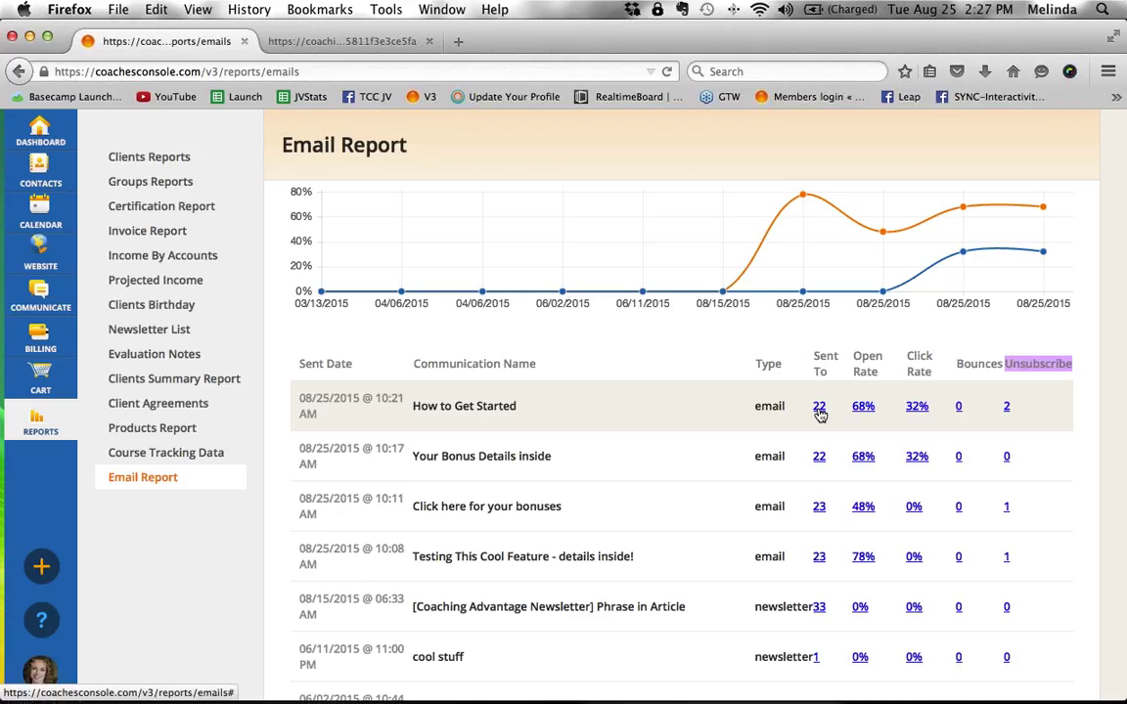
# - Review the Open Rate and Click Rate detailed reports for the "How to Get Started" email, closing each one
pyautogui.moveTo(853, 357); pyautogui.dragTo(878, 372)
pyautogui.click(876, 374)
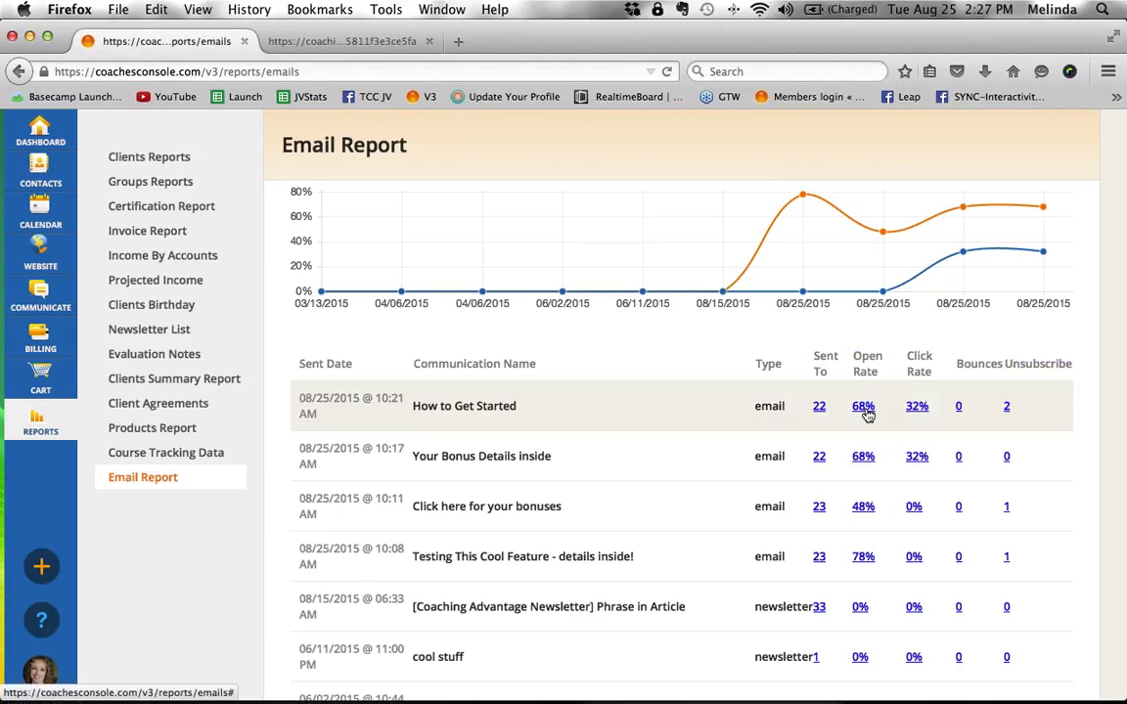
pyautogui.click(865, 409)
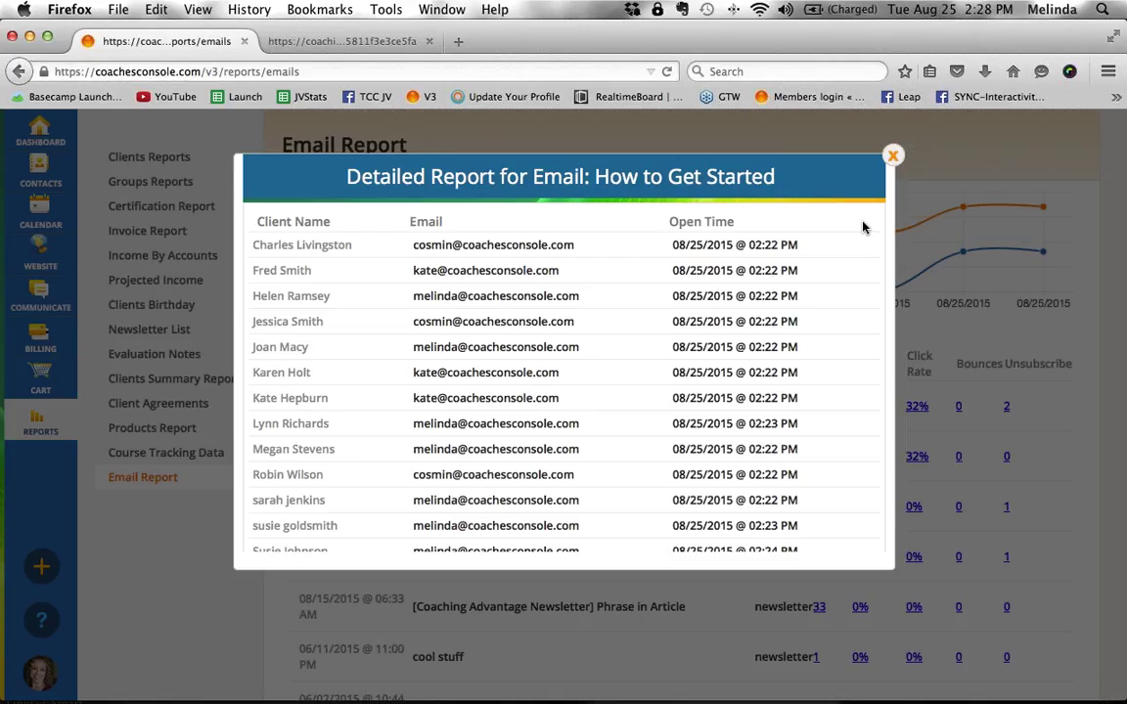
pyautogui.click(893, 155)
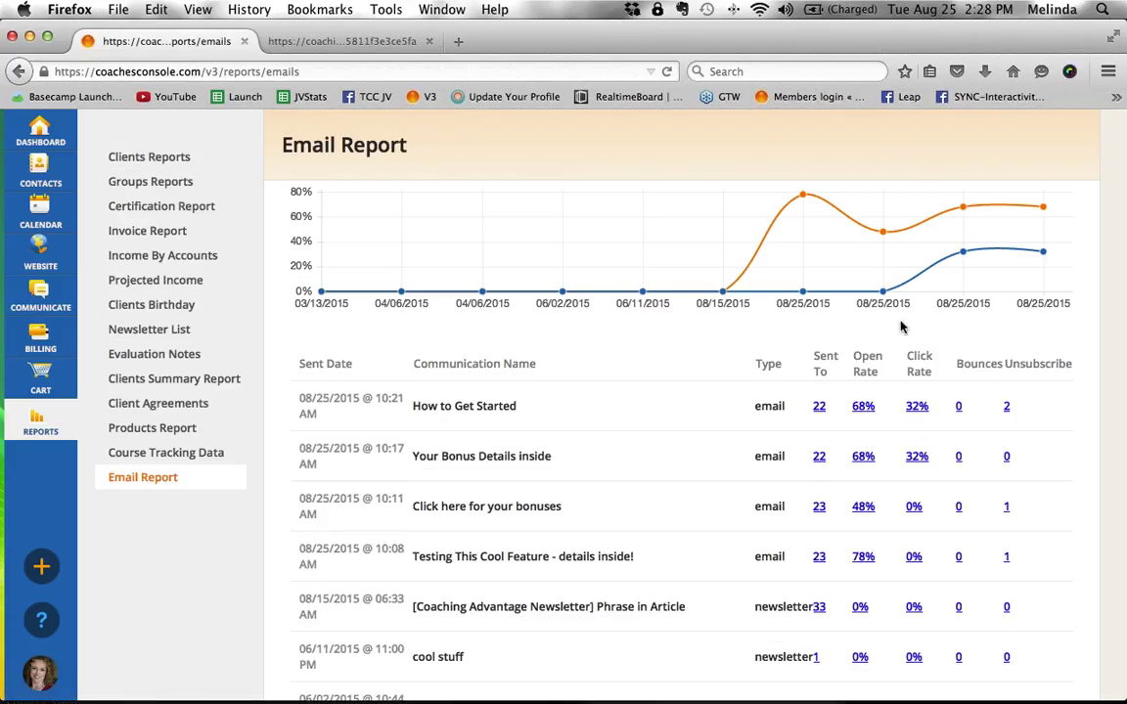
pyautogui.click(916, 407)
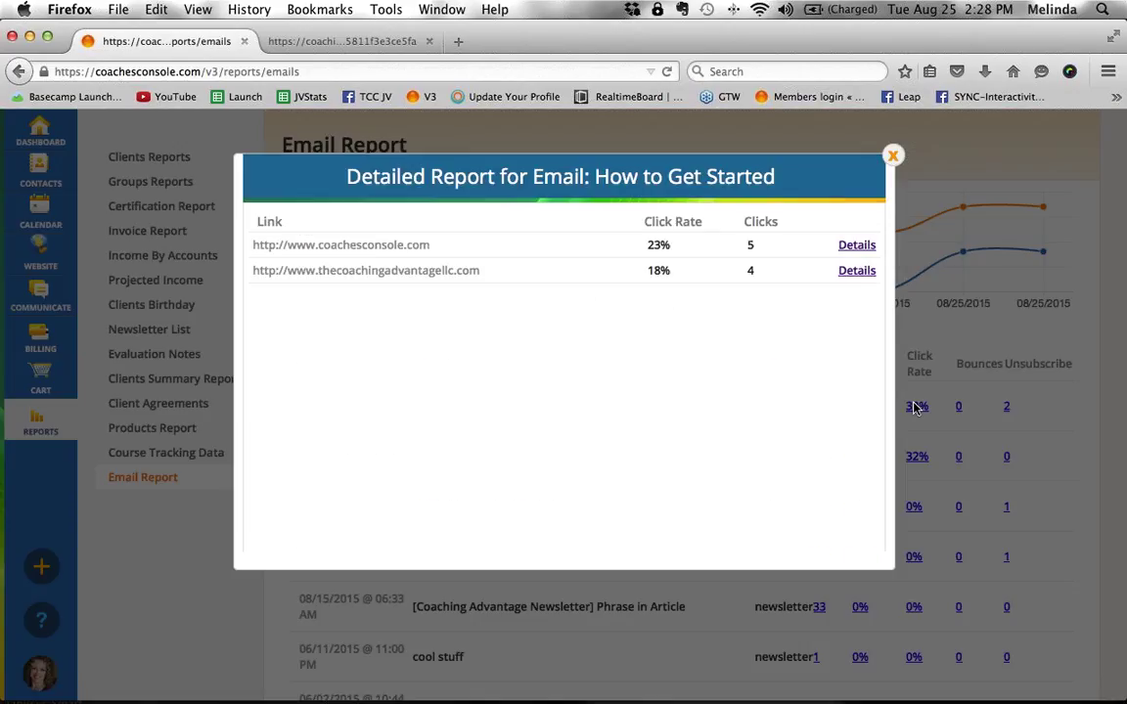
pyautogui.click(892, 156)
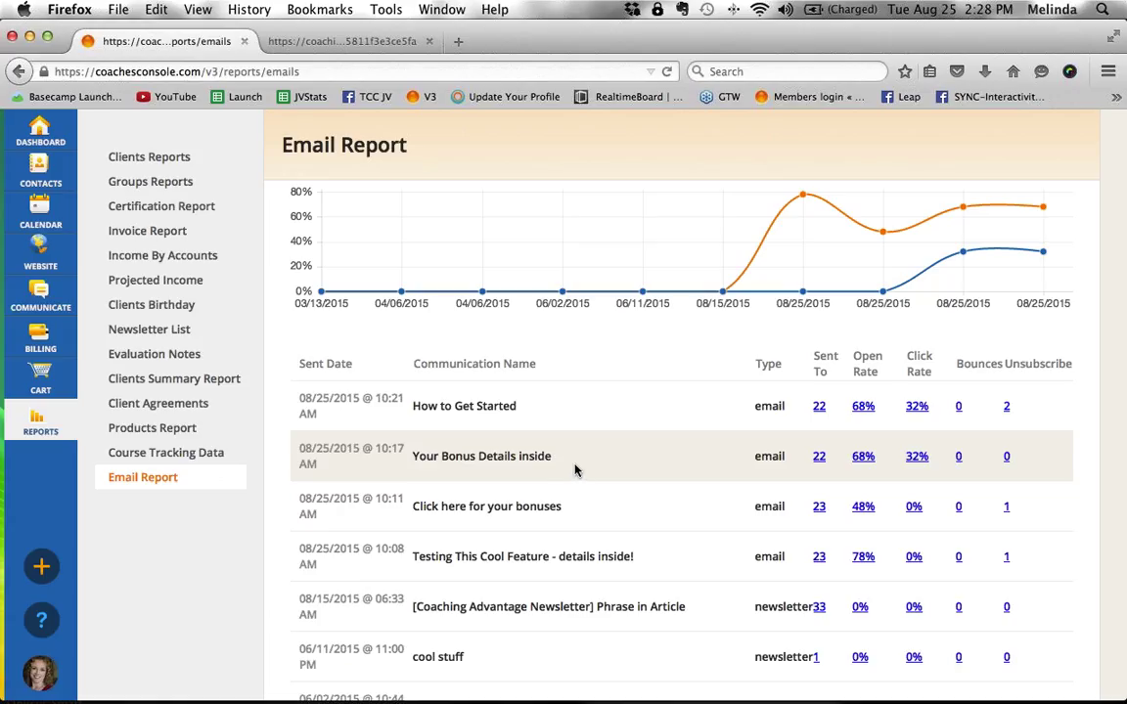
# - Open the Click Rate report for "Your Bonus Details inside", check which clients clicked its coachesconsole.com link, and close the report
pyautogui.click(915, 457)
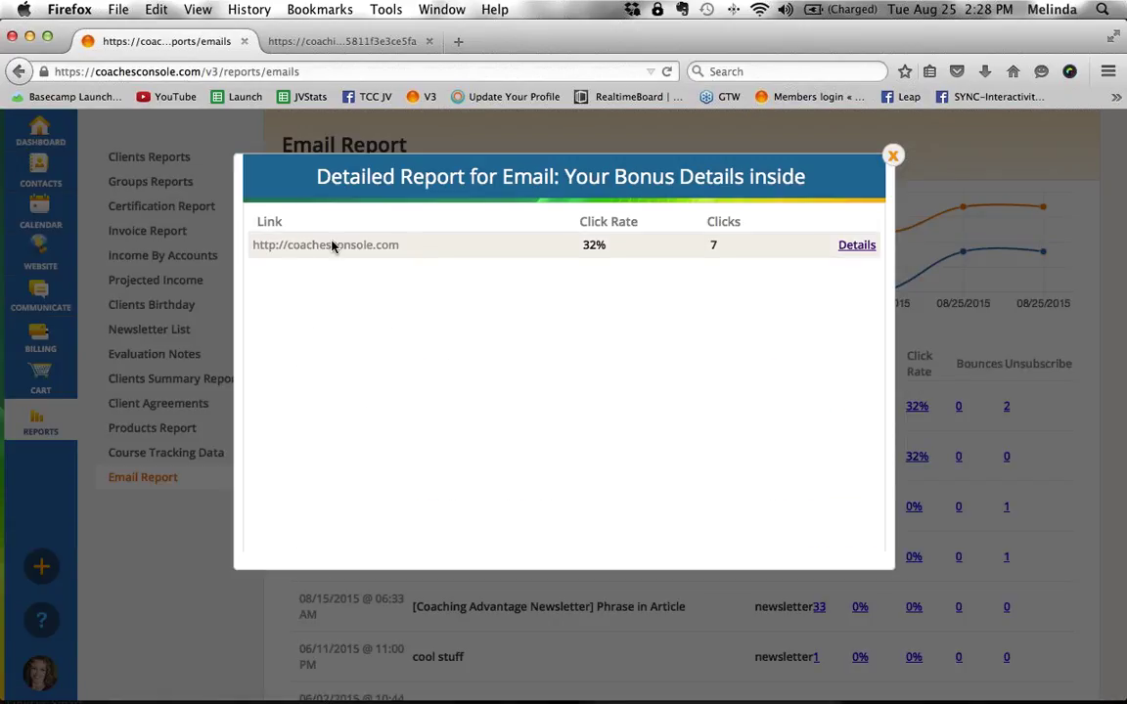
pyautogui.moveTo(269, 244); pyautogui.dragTo(388, 239)
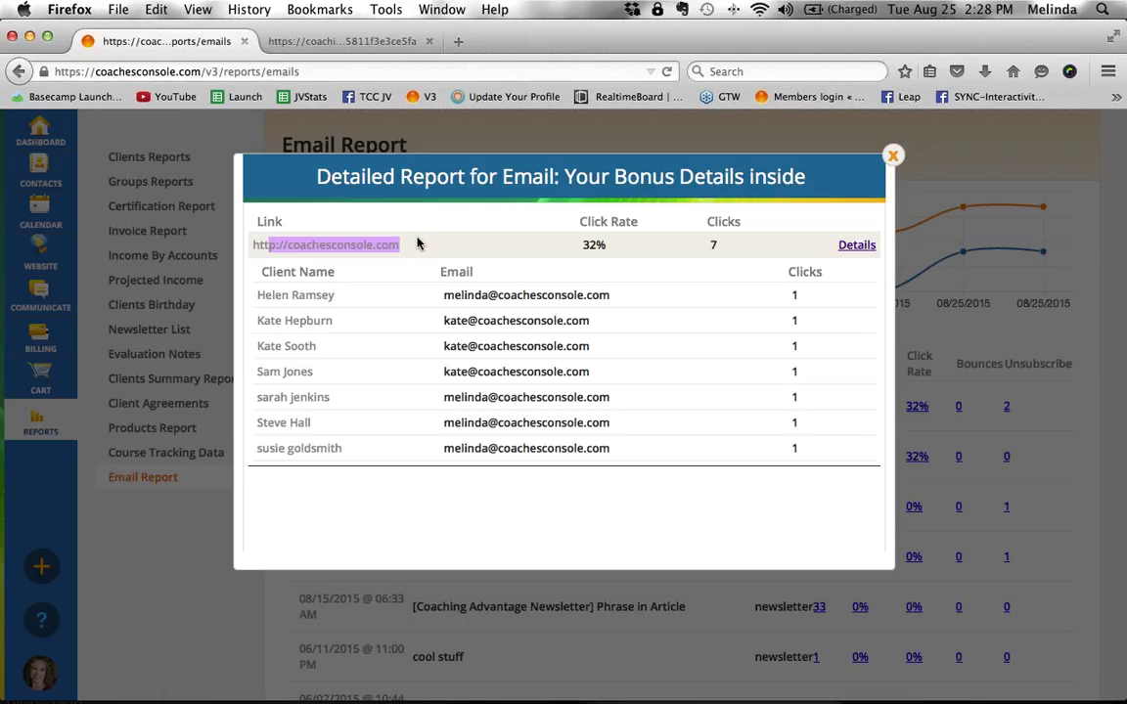
pyautogui.click(417, 247)
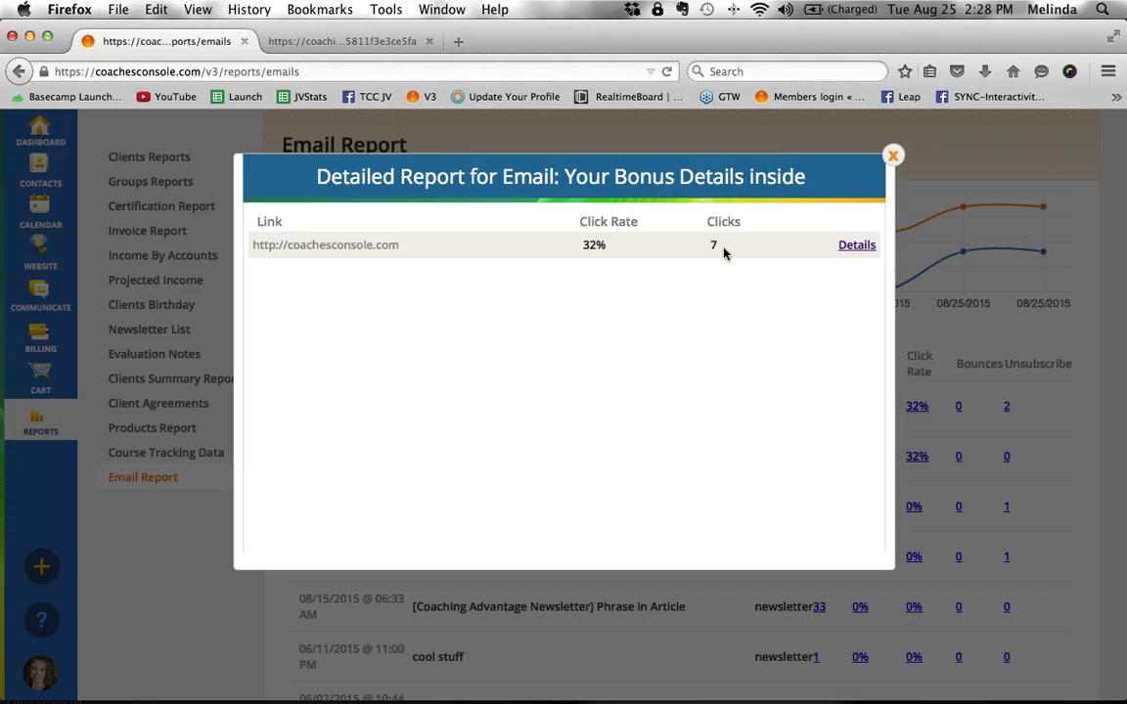
pyautogui.click(856, 246)
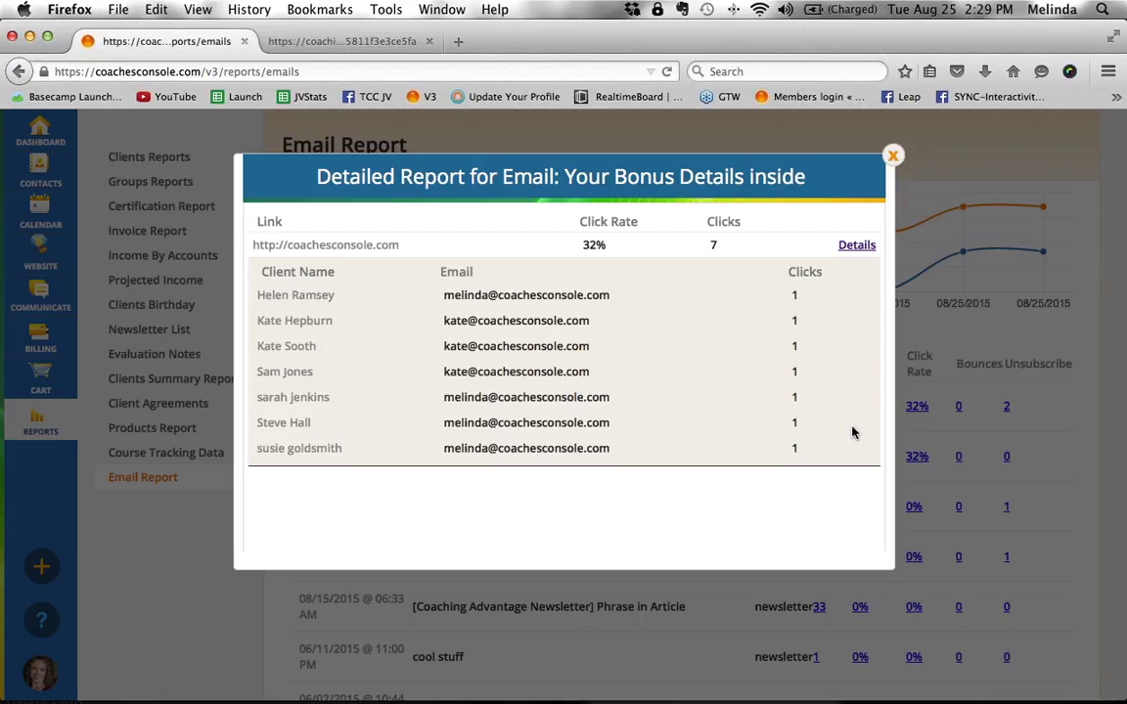
pyautogui.click(892, 157)
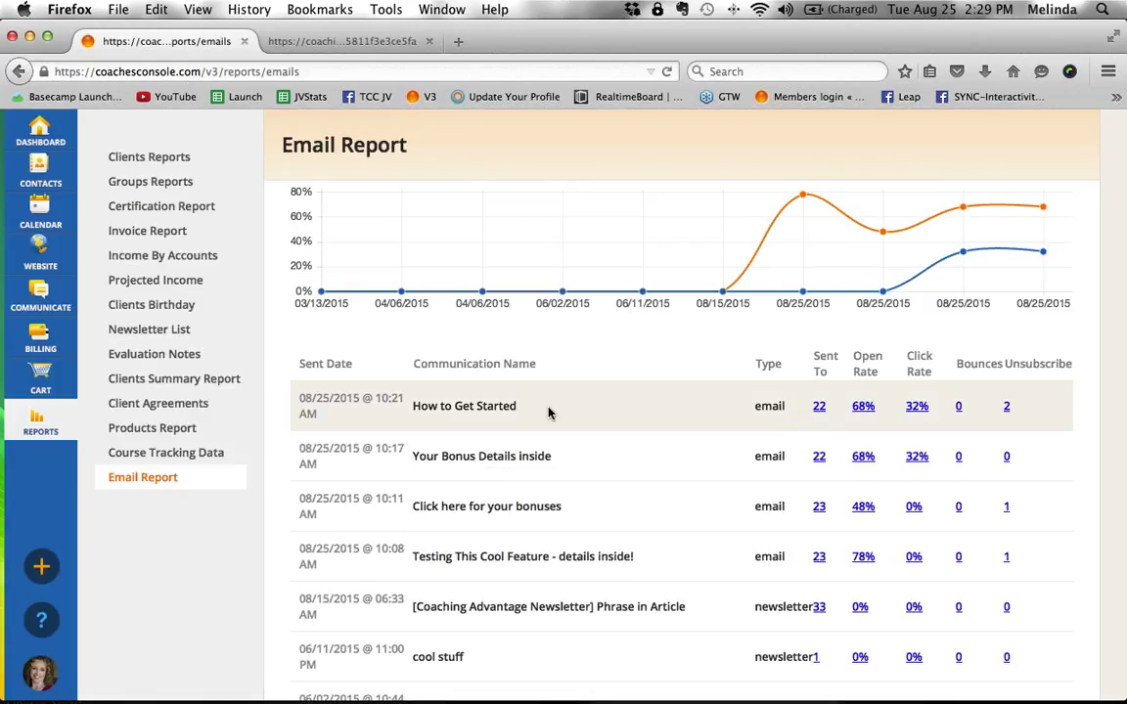
# - Open the Click Rate report for "How to Get Started", review the clients who clicked each of its two links, and close it
pyautogui.moveTo(551, 409); pyautogui.dragTo(411, 414)
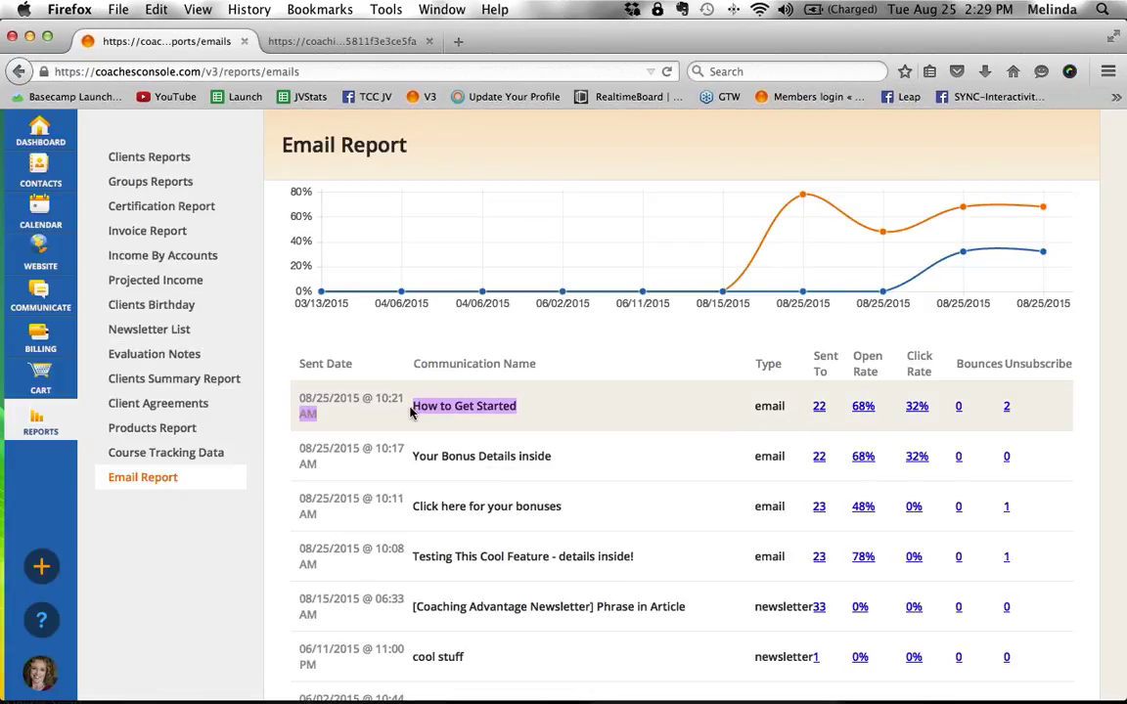
pyautogui.click(674, 397)
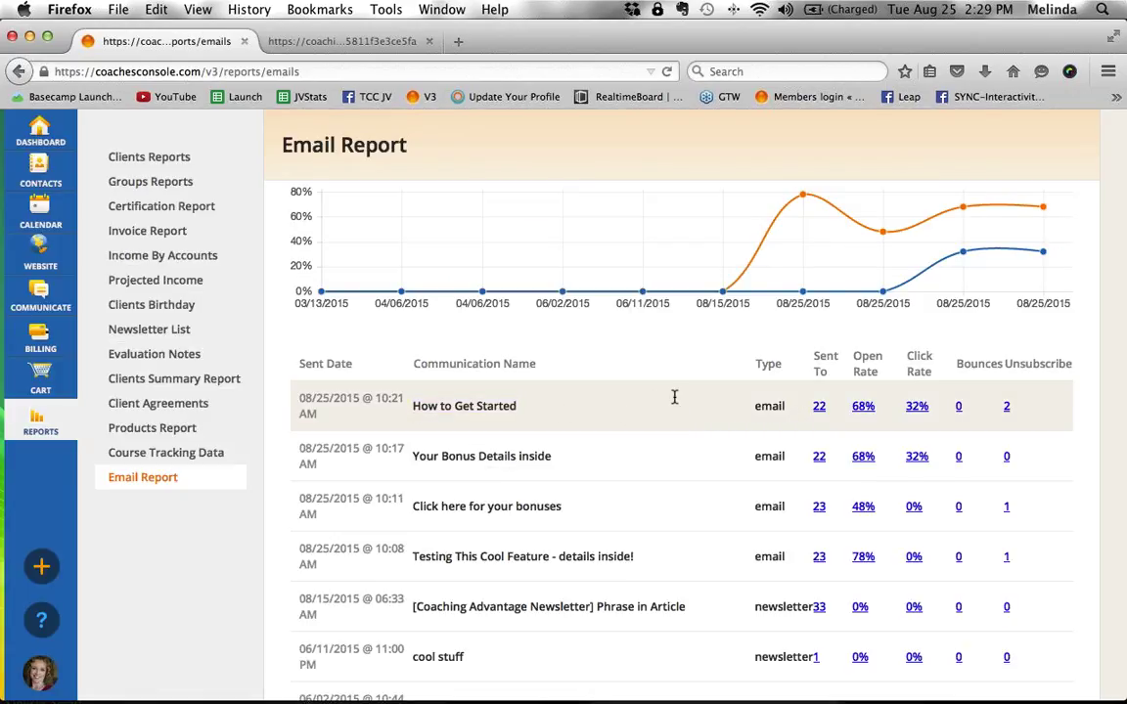
pyautogui.click(917, 407)
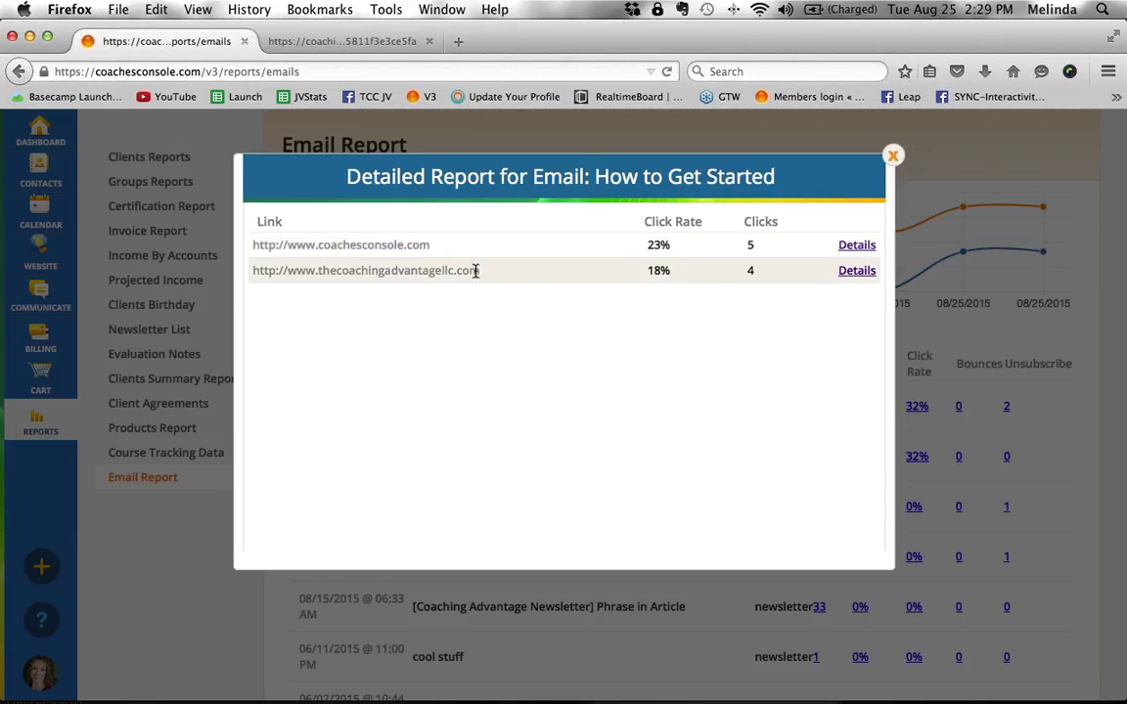
pyautogui.click(859, 246)
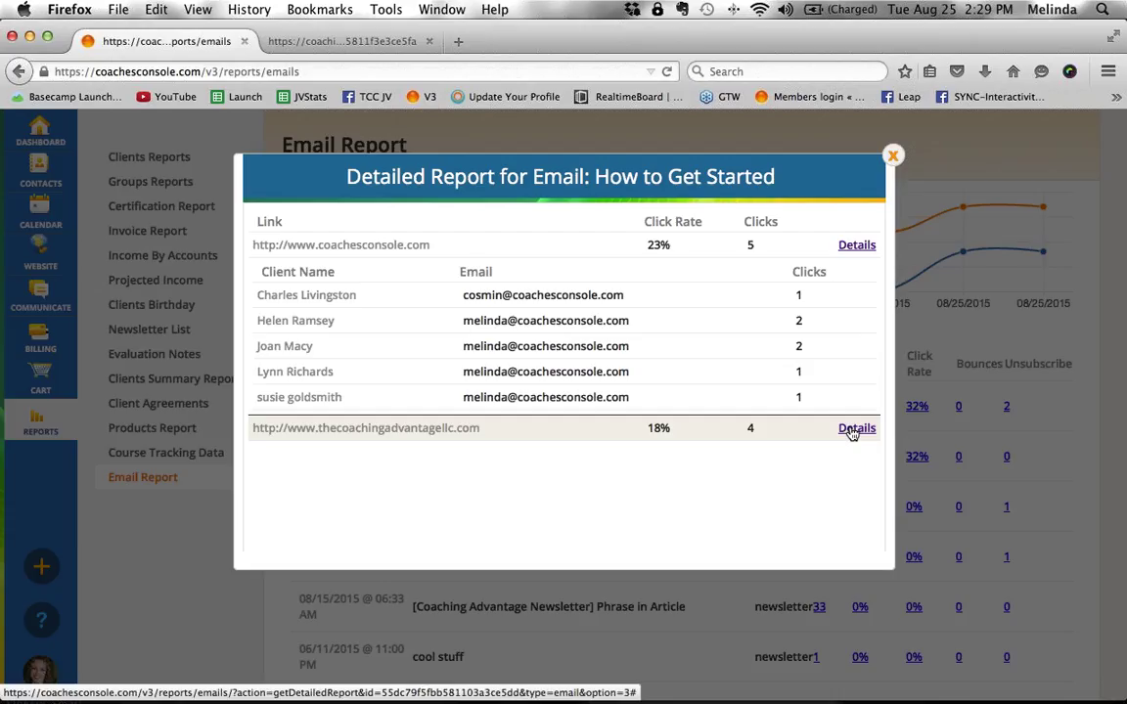
pyautogui.click(853, 431)
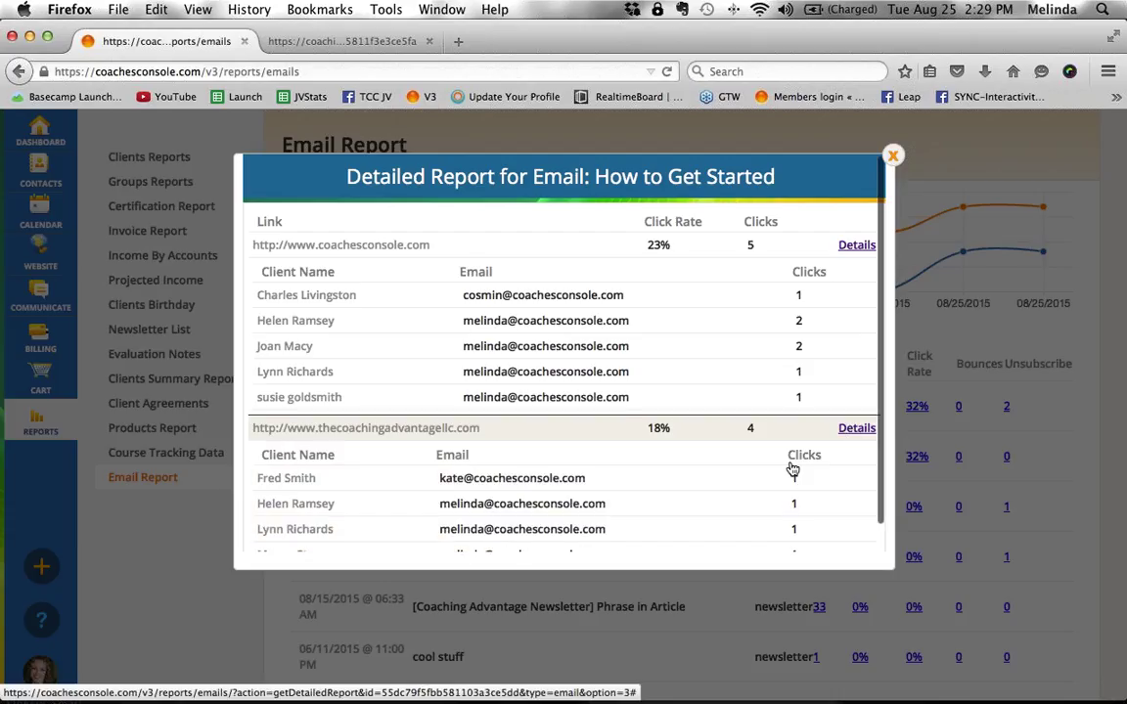
pyautogui.scroll(-1, 750, 503)
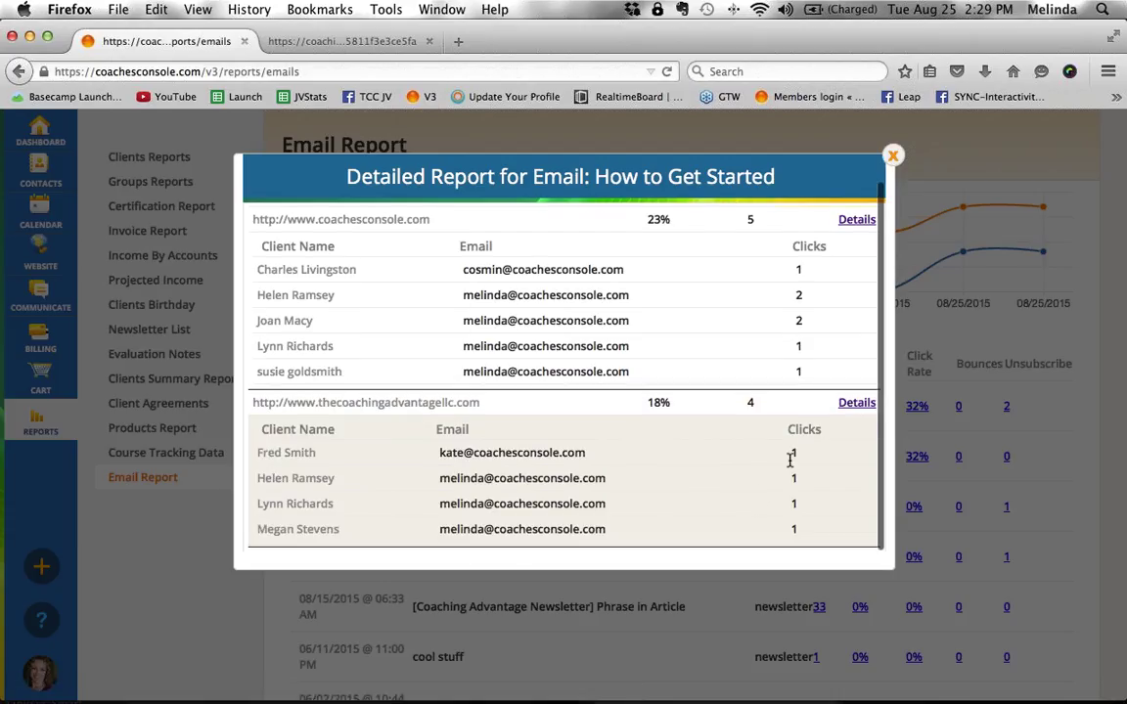
pyautogui.click(892, 156)
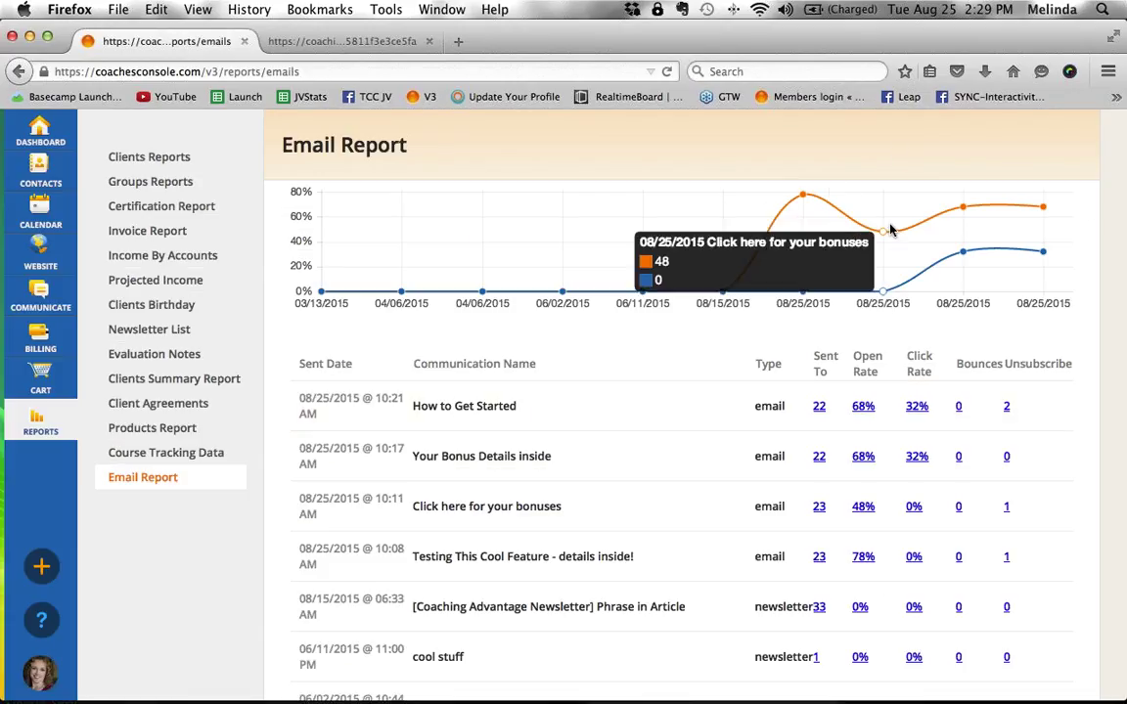
# - Reopen the "How to Get Started" click report, examine its title, Link column and the coachesconsole.com click details, and close it
pyautogui.moveTo(962, 213)
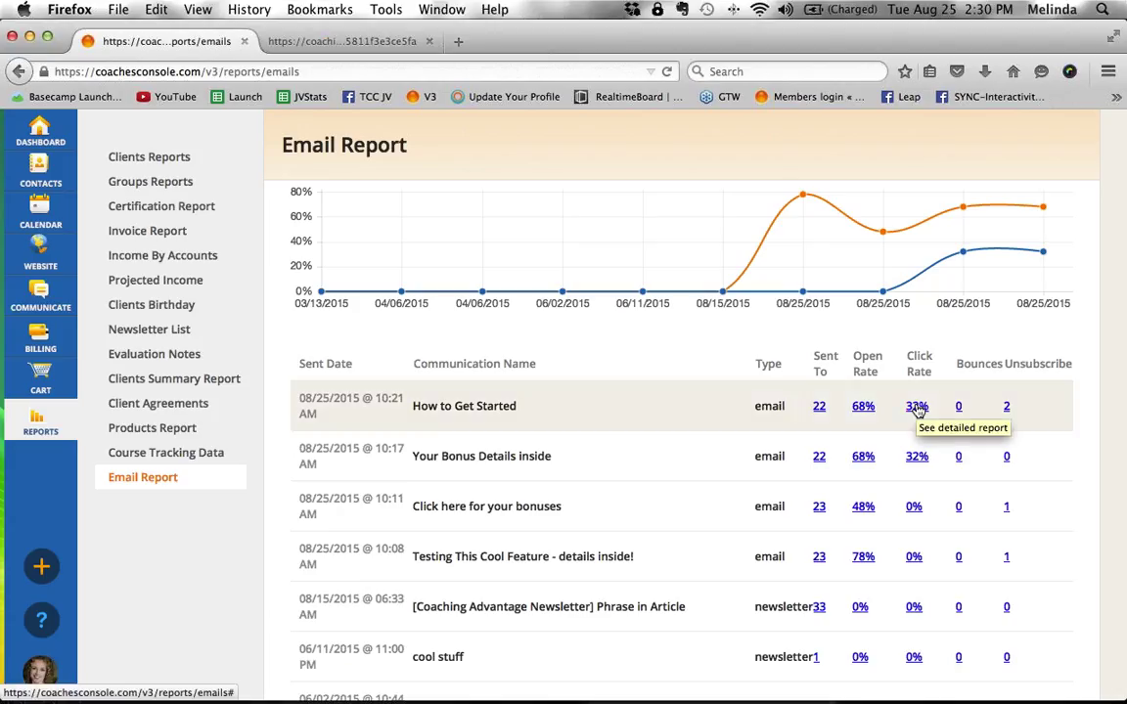
pyautogui.click(916, 407)
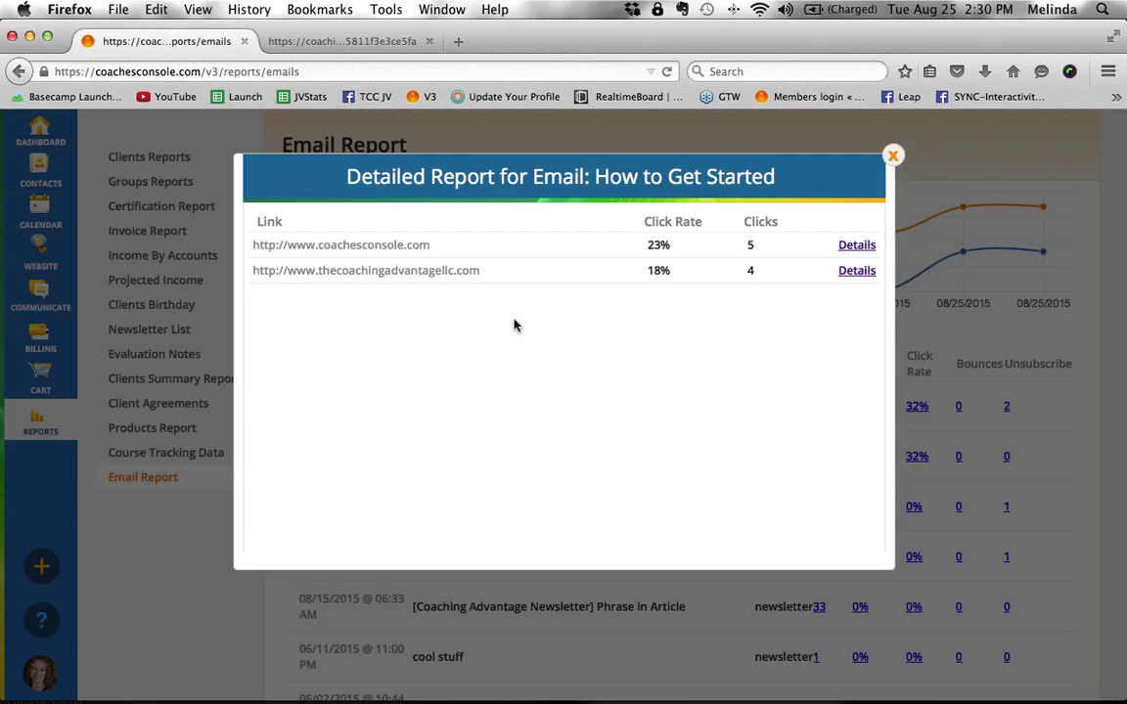
pyautogui.moveTo(338, 177); pyautogui.dragTo(791, 164)
pyautogui.click(553, 159)
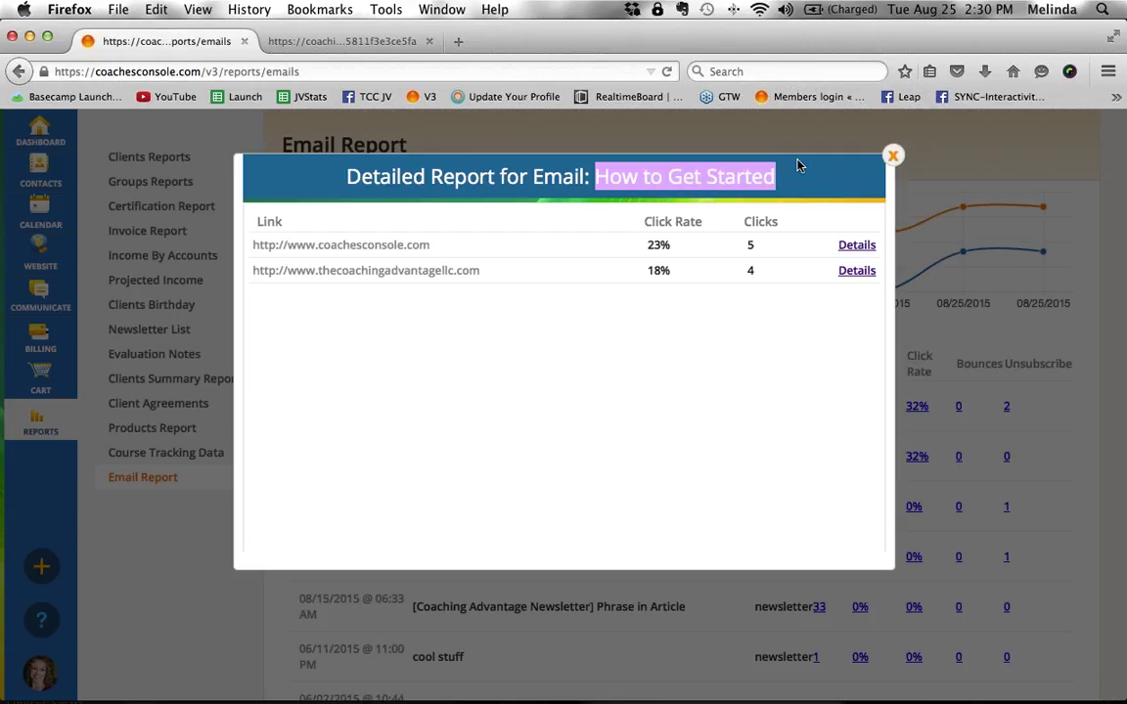
pyautogui.doubleClick(265, 221)
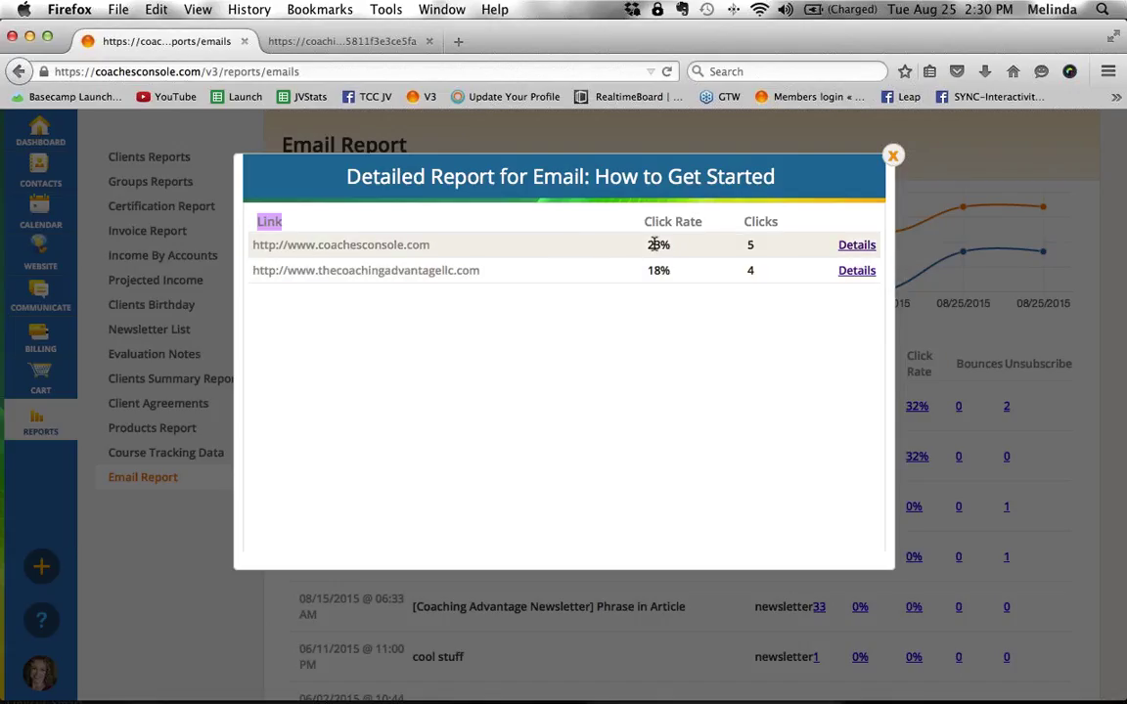
pyautogui.click(856, 247)
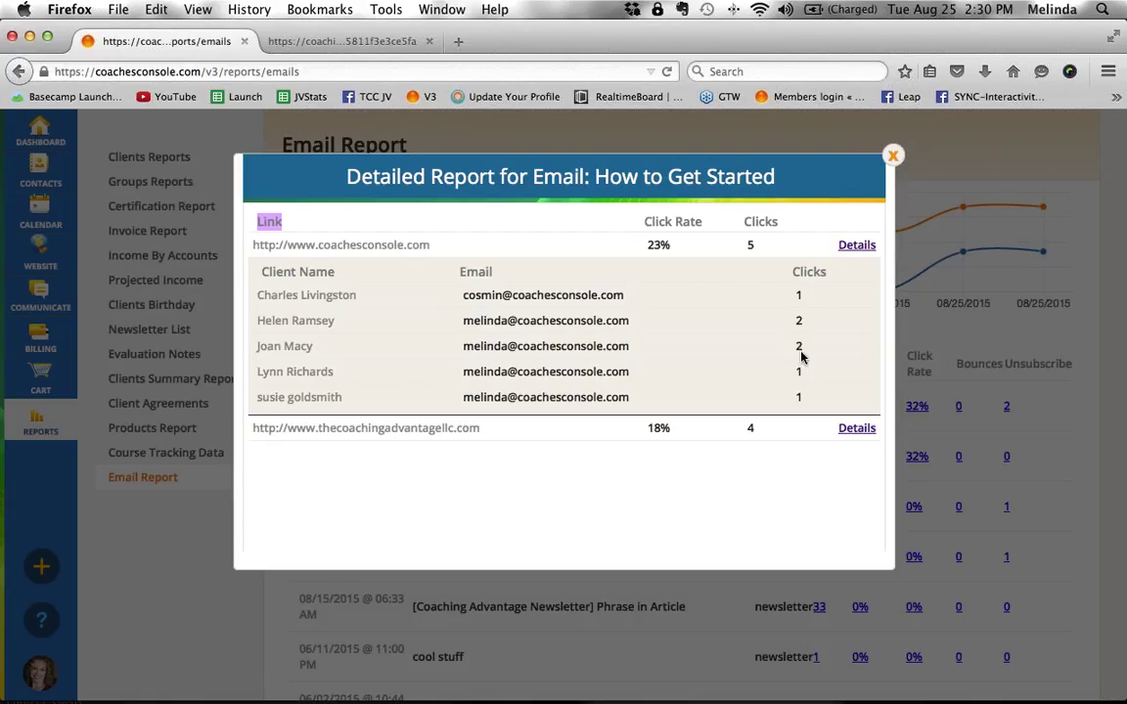
pyautogui.click(860, 245)
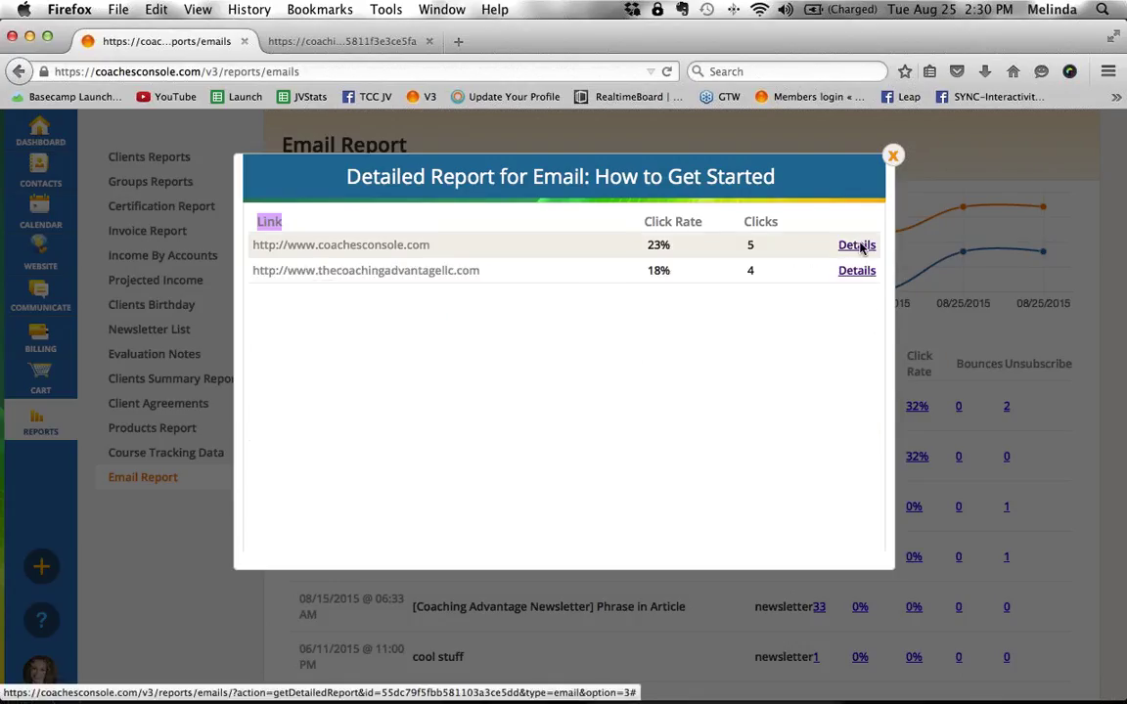
pyautogui.click(894, 156)
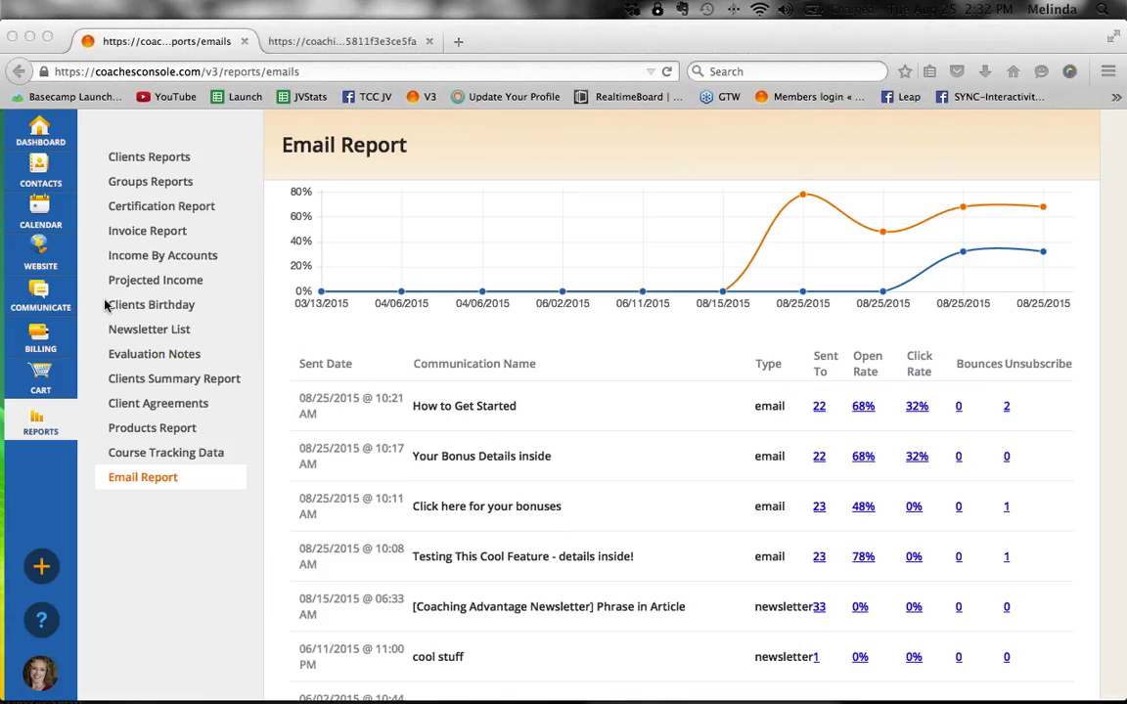
# - Create a new email in the Communicate area with the subject "Promo email blast"
pyautogui.click(41, 292)
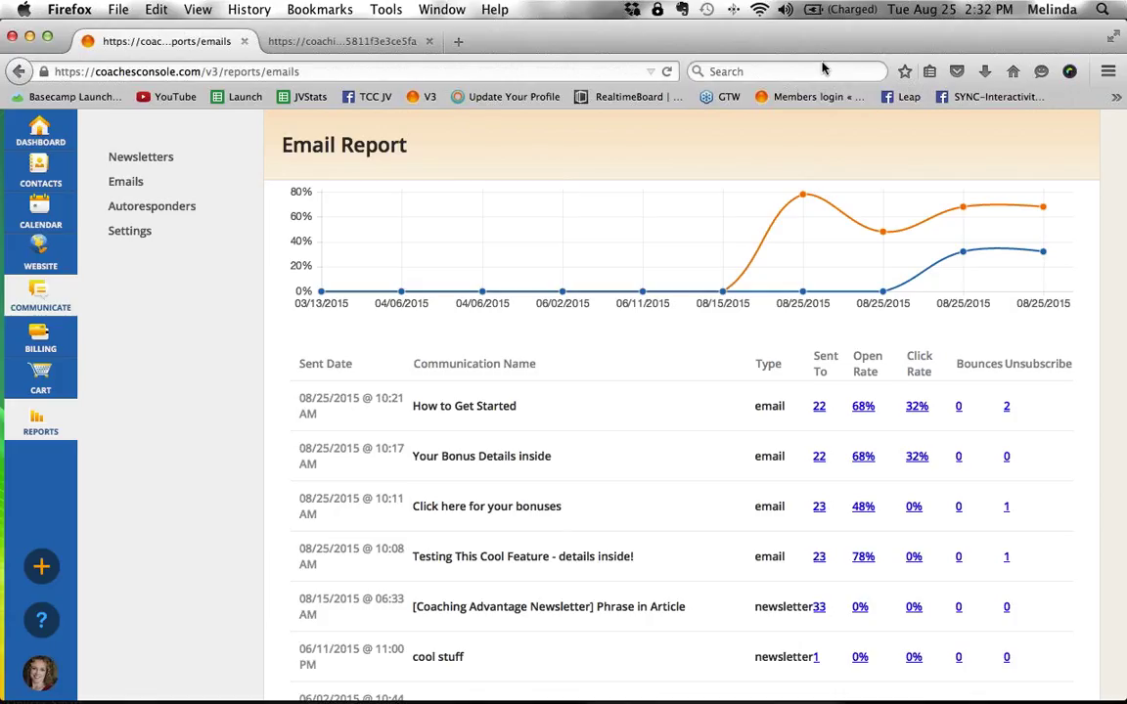
pyautogui.click(135, 183)
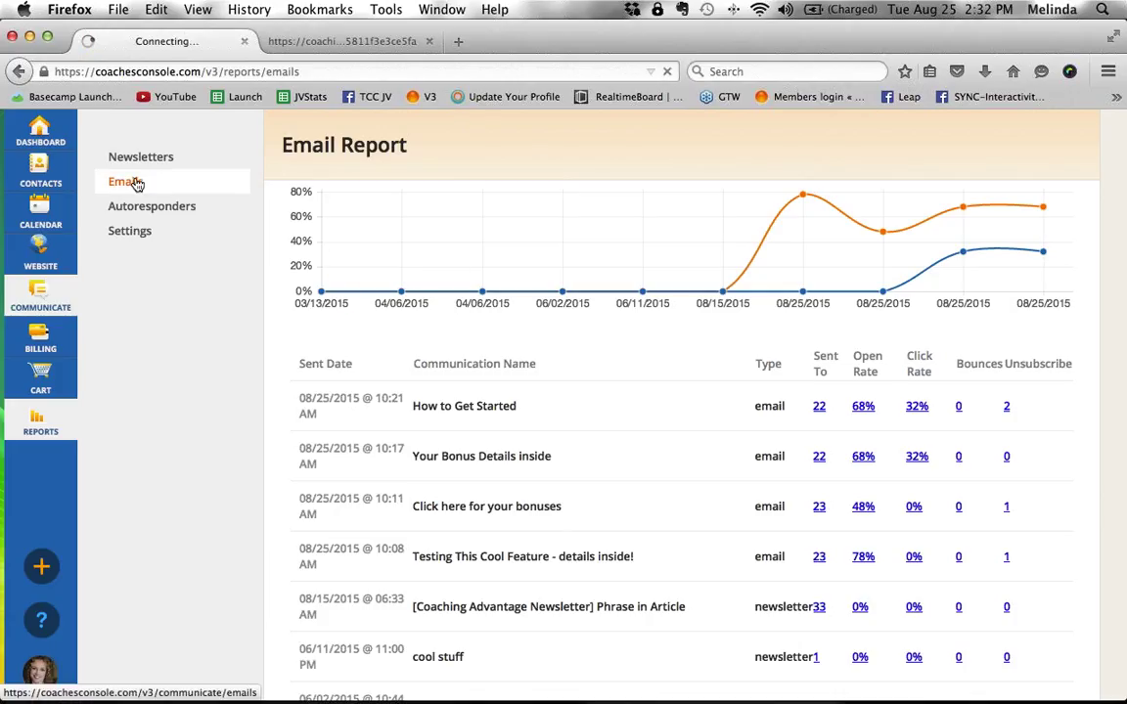
pyautogui.click(868, 158)
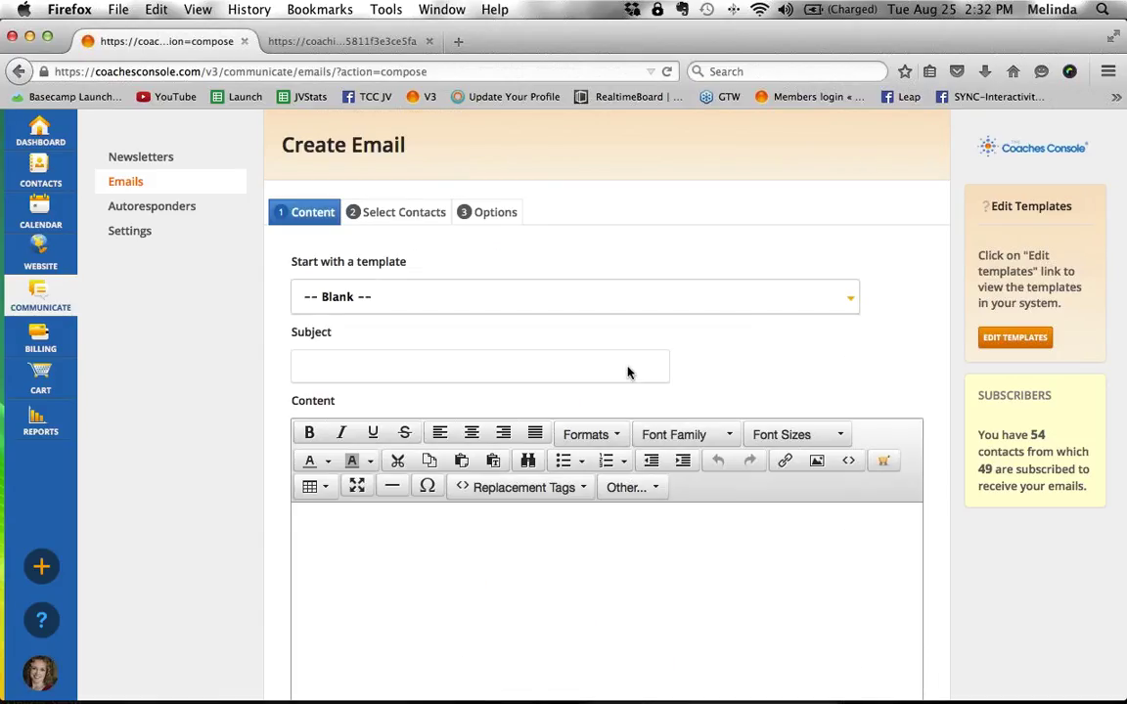
pyautogui.click(536, 360)
pyautogui.write('Pr')
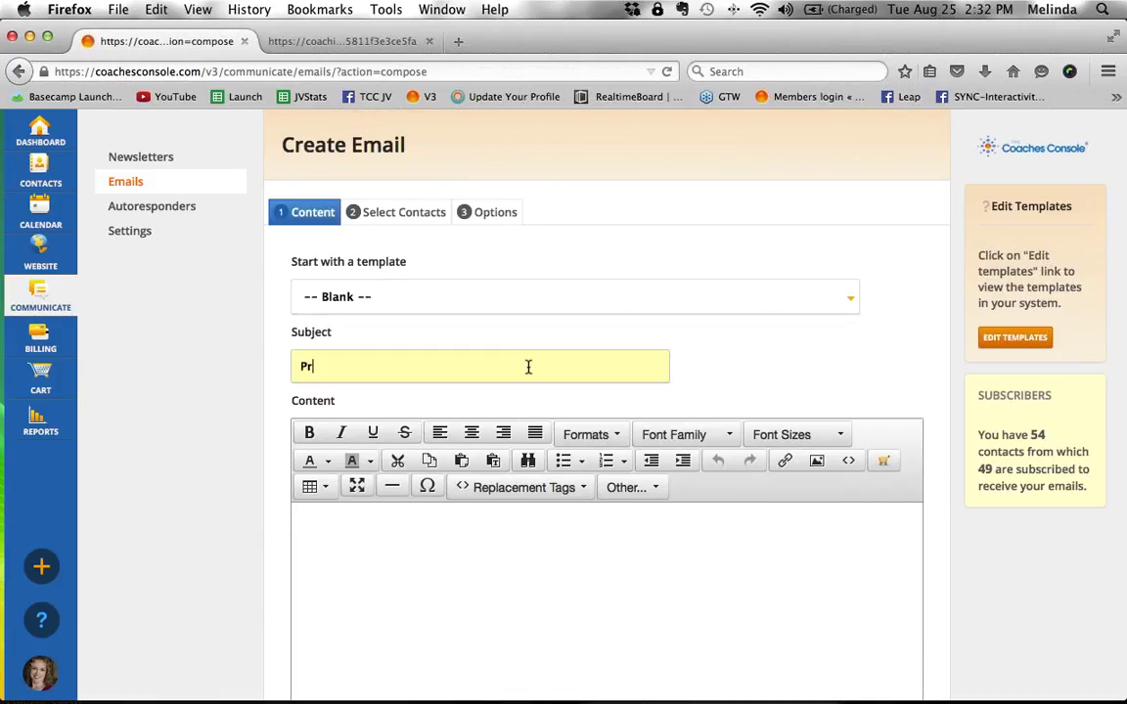
pyautogui.write('omo email blast')
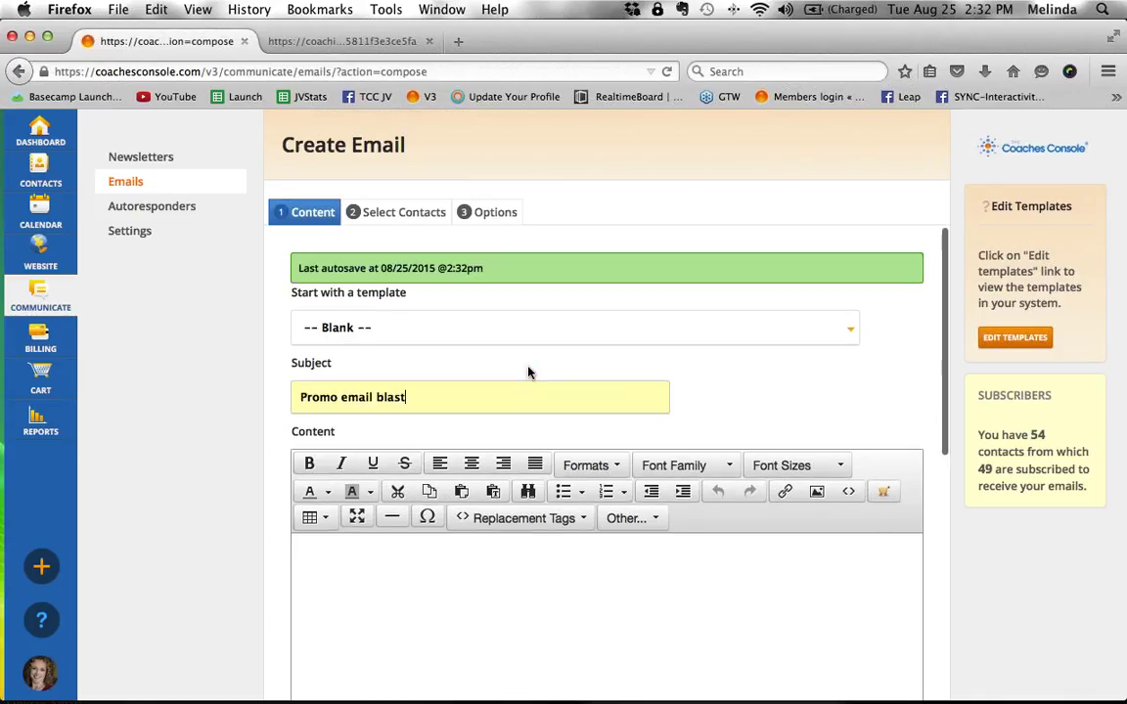
# - Begin the email content with the greeting "Dear $FIRSTNAME$," using the first-name replacement tag
pyautogui.click(503, 597)
pyautogui.scroll(-3, 503, 597)
pyautogui.write('Dear')
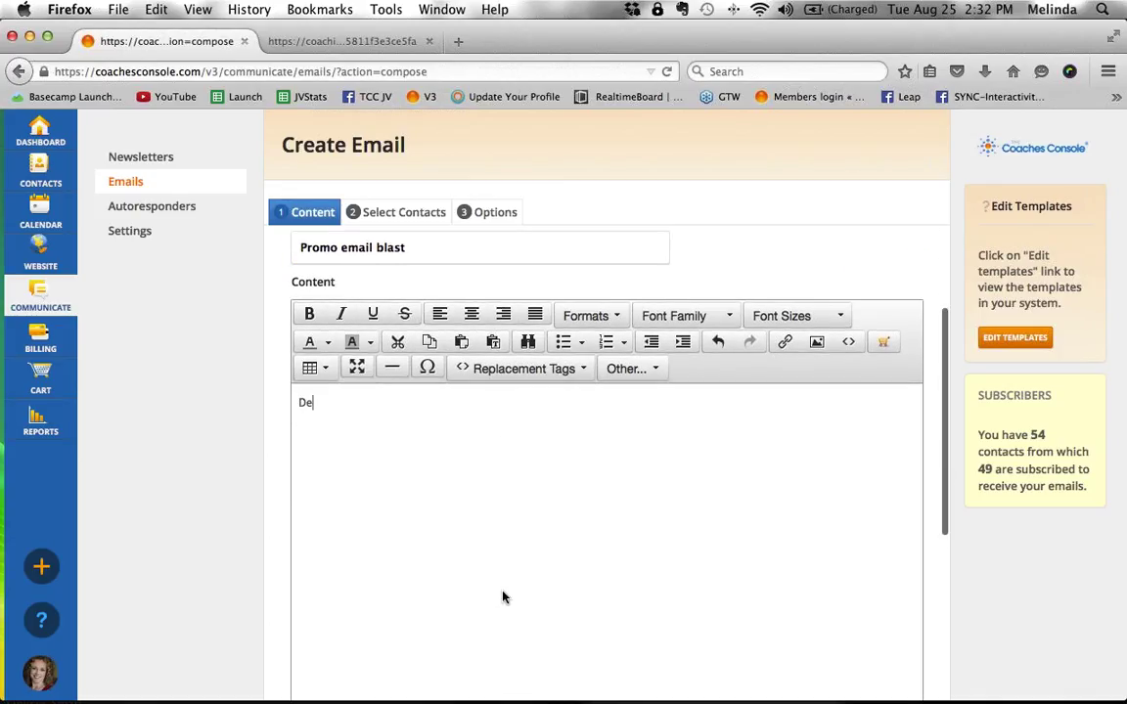
pyautogui.click(458, 366)
pyautogui.click(502, 402)
pyautogui.write(',')
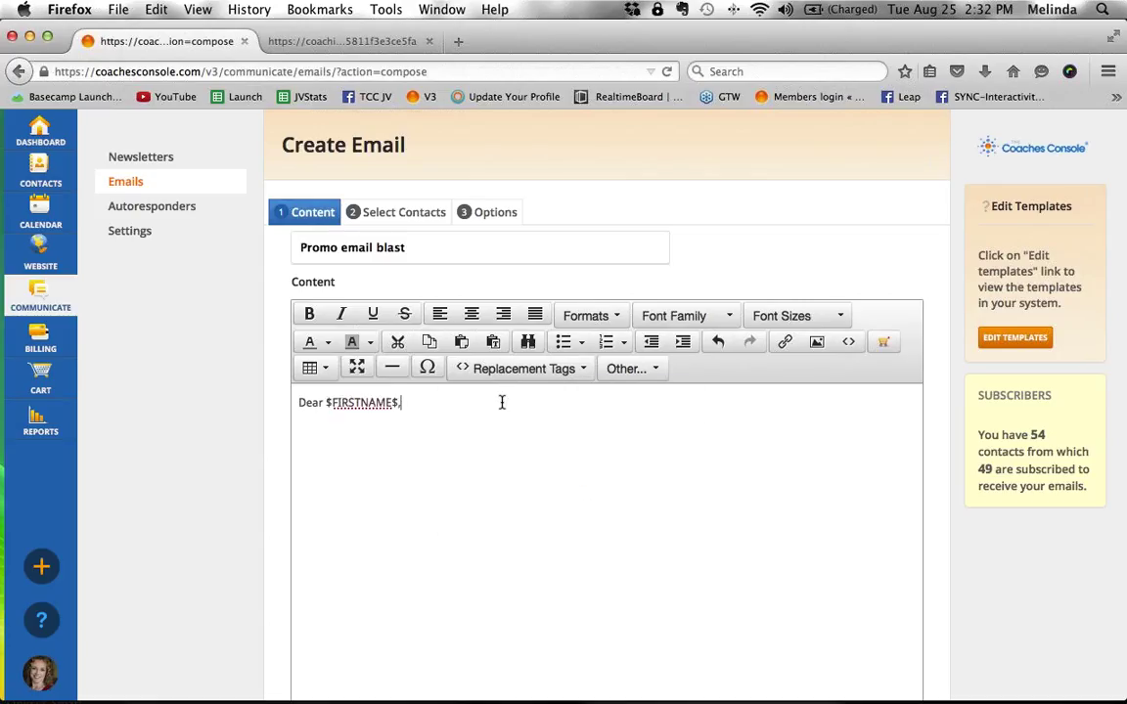
# - Add the line "here's the benefits when you join..." below the greeting, correcting the misspelled first word
pyautogui.press('Return')
pyautogui.write("heer's the")
pyautogui.press('Up')
pyautogui.press('Delete')
pyautogui.press('Delete')
pyautogui.write('re')
pyautogui.press('End')
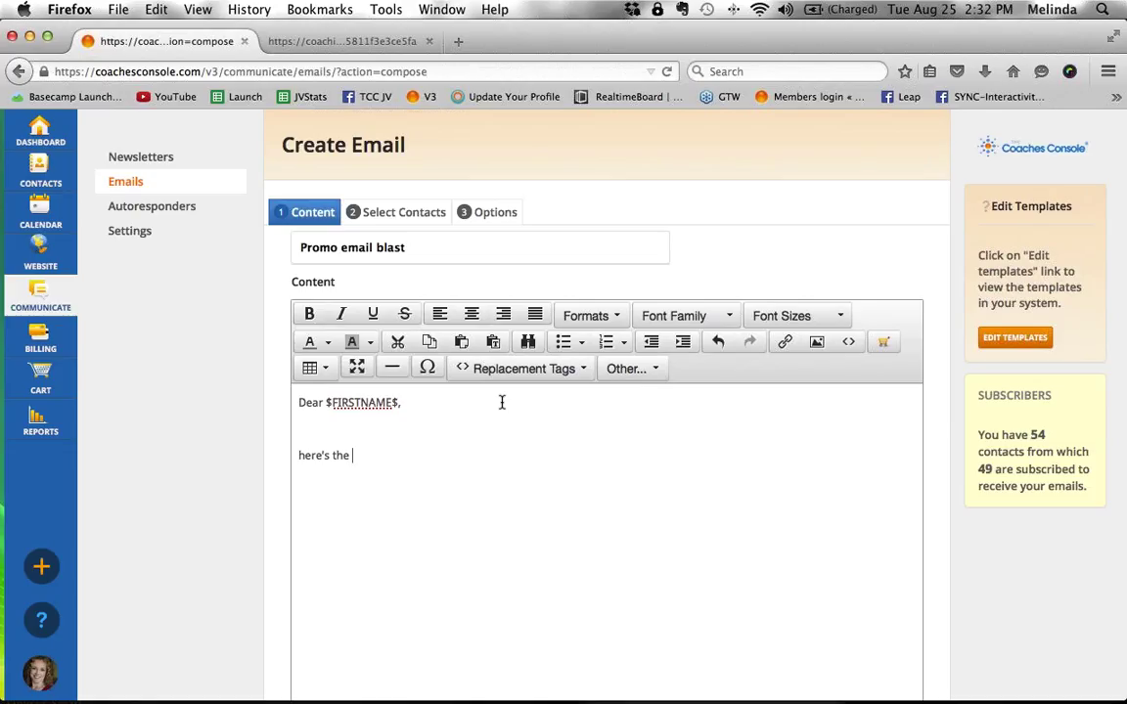
pyautogui.scroll(2, 502, 402)
pyautogui.write('benefits')
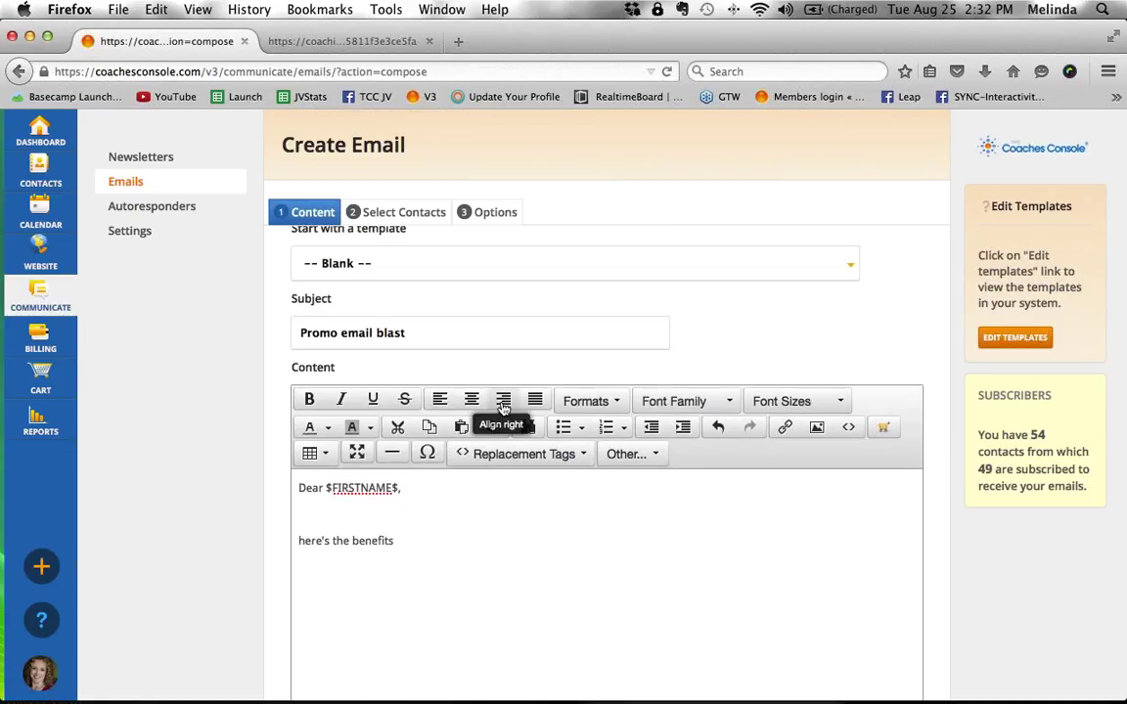
pyautogui.write(' when you join...')
# - Add the line "click here to get started" beneath the benefits line
pyautogui.press('Return')
pyautogui.write('clic')
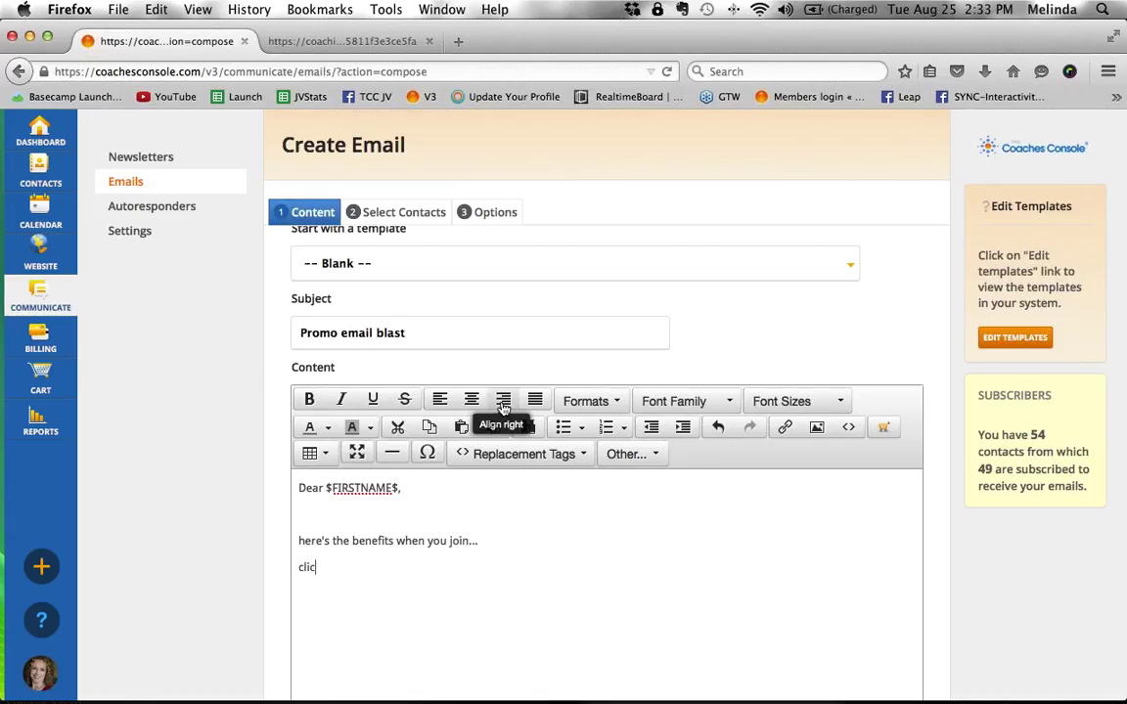
pyautogui.write('k here to get started')
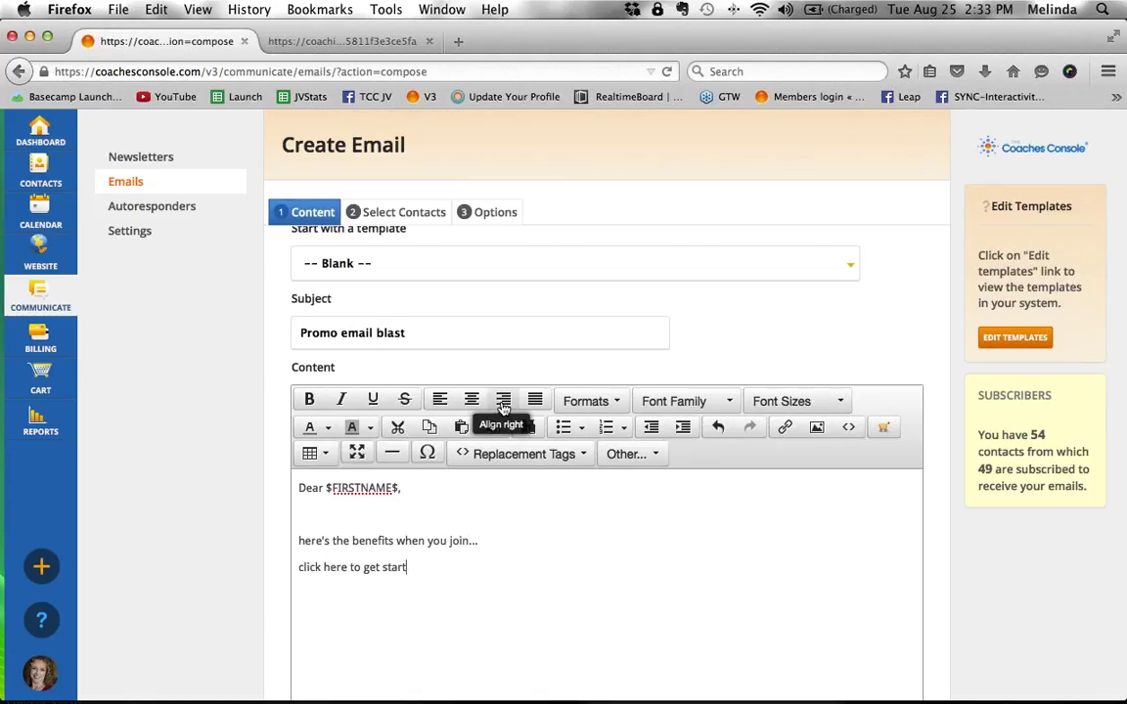
pyautogui.hotkey('alt', 'shift', 'Left')
pyautogui.hotkey('alt', 'shift', 'Left')
pyautogui.hotkey('alt', 'shift', 'Left')
pyautogui.hotkey('alt', 'shift', 'Left')
pyautogui.hotkey('alt', 'shift', 'Left')
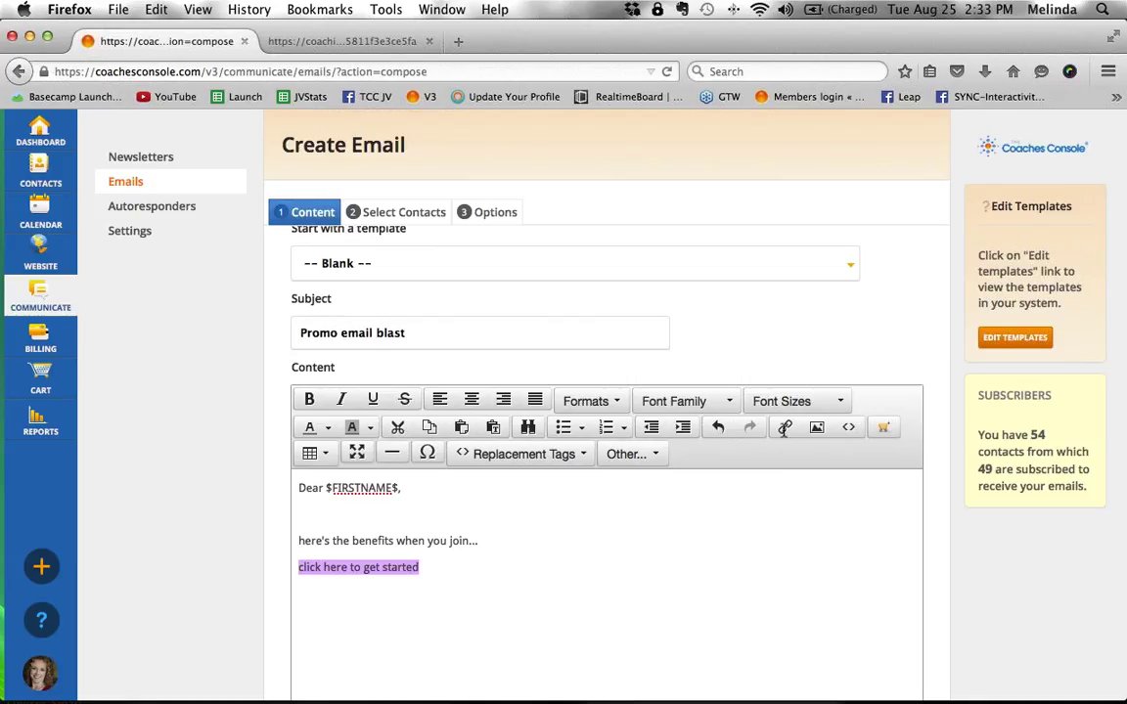
pyautogui.click(783, 457)
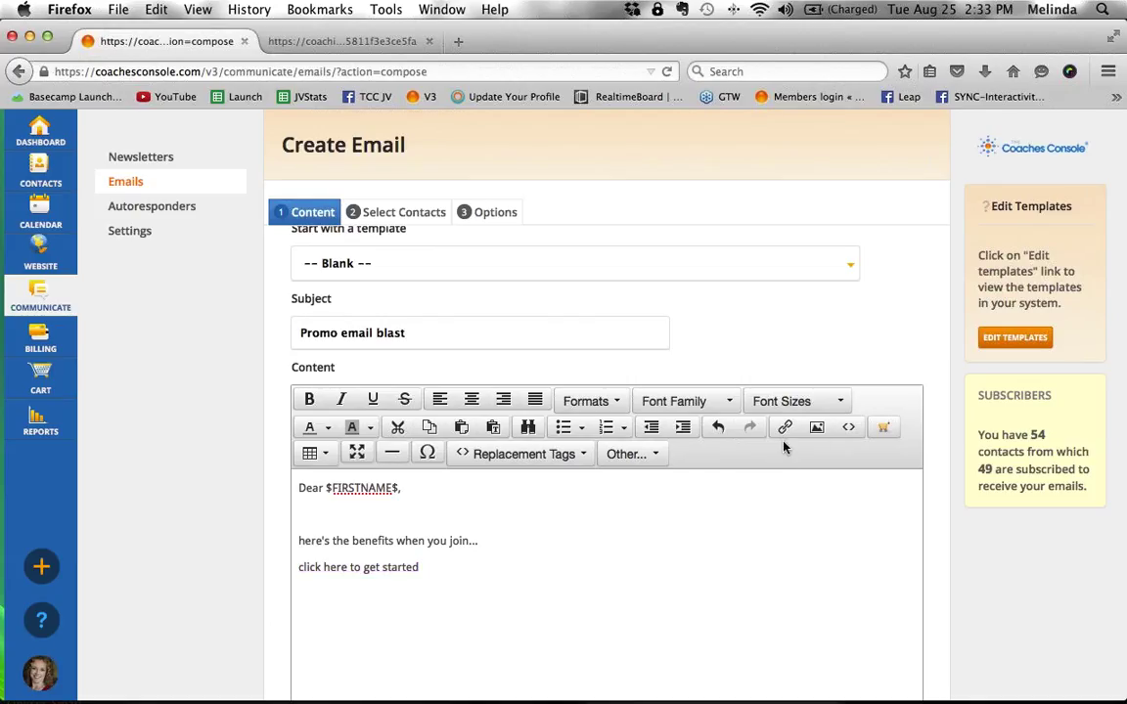
# - Append "<<< Bonuses end at midnight" after "click here to get started" on the same line
pyautogui.tripleClick(302, 570)
pyautogui.press('End')
pyautogui.write('<<<')
pyautogui.write(' clic')
pyautogui.press('BackSpace')
pyautogui.press('BackSpace')
pyautogui.press('BackSpace')
pyautogui.press('BackSpace')
pyautogui.write('Bonuses end ')
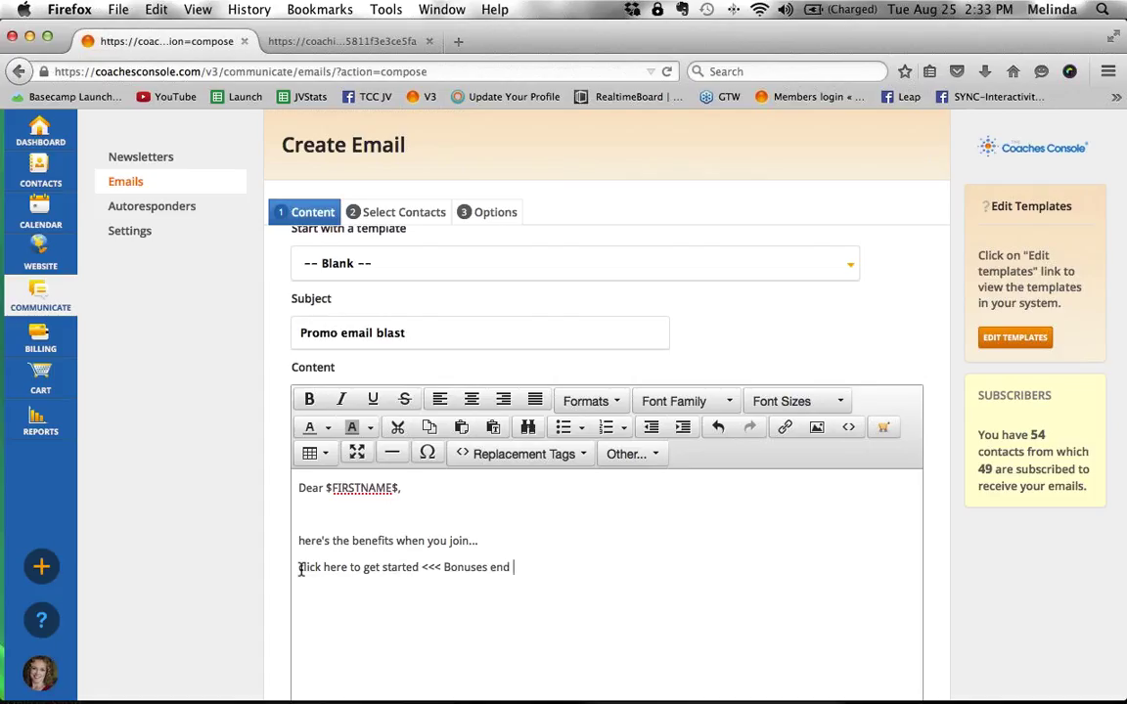
pyautogui.write('at midnight')
# - Start a link on the text "click here to get started" and look through the predefined link list, leaving it at None
pyautogui.moveTo(421, 569); pyautogui.dragTo(291, 574)
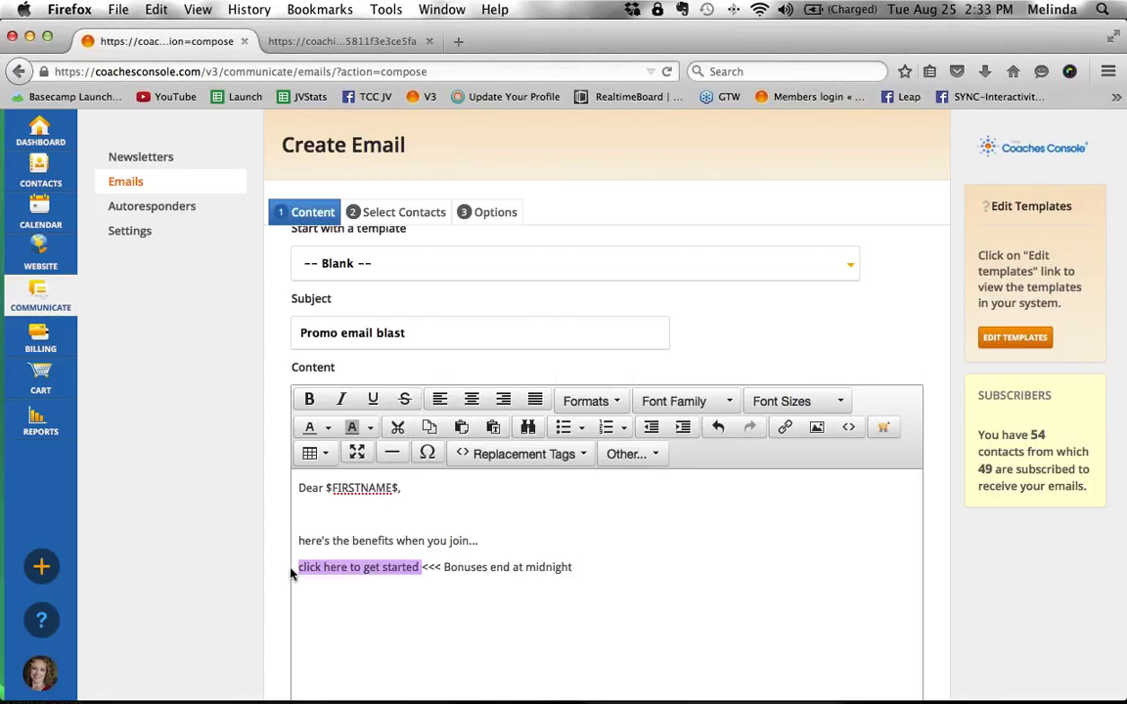
pyautogui.click(785, 428)
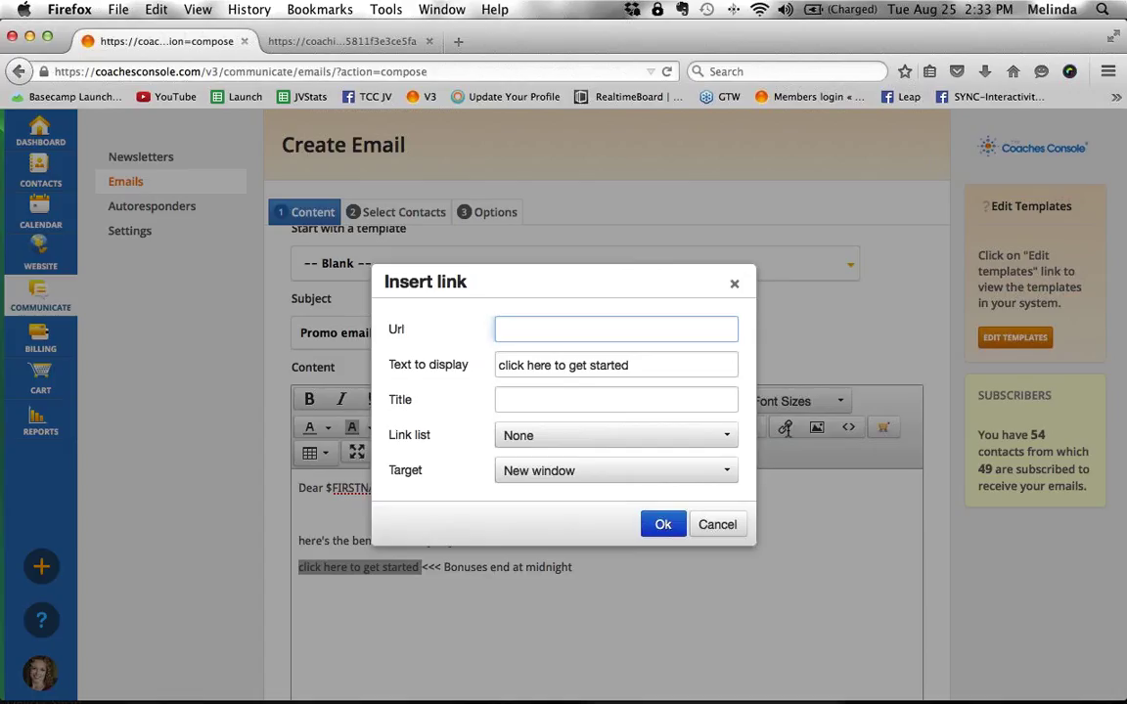
pyautogui.click(530, 439)
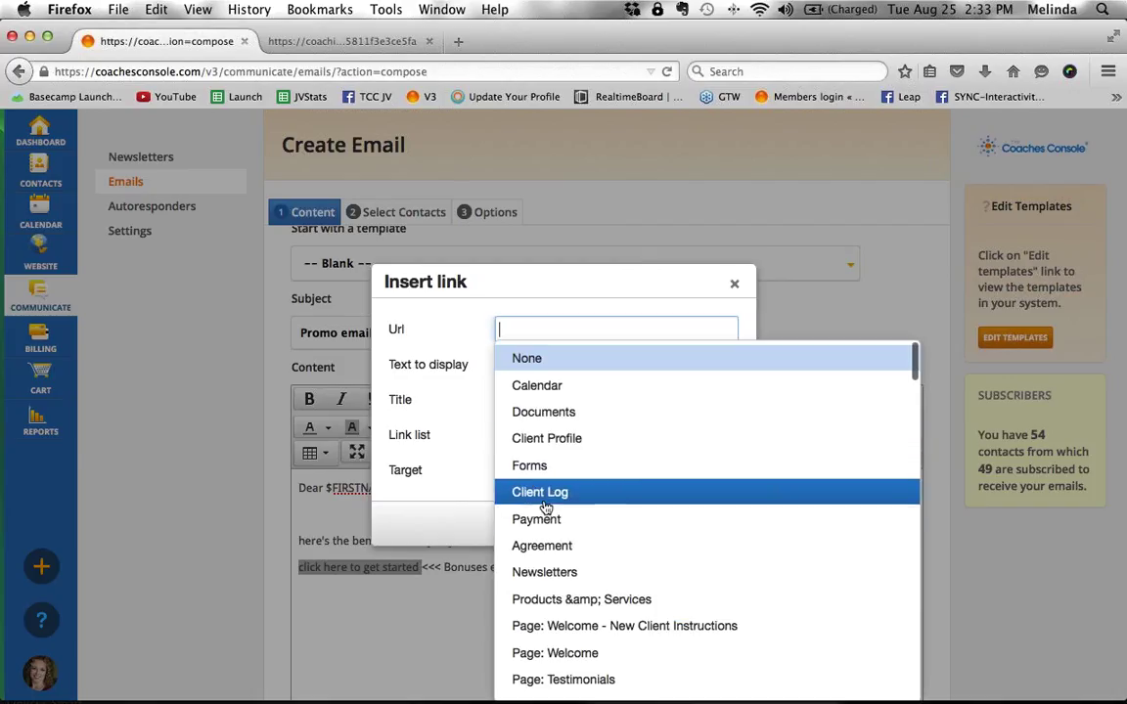
pyautogui.scroll(-3, 546, 506)
pyautogui.scroll(-3, 546, 507)
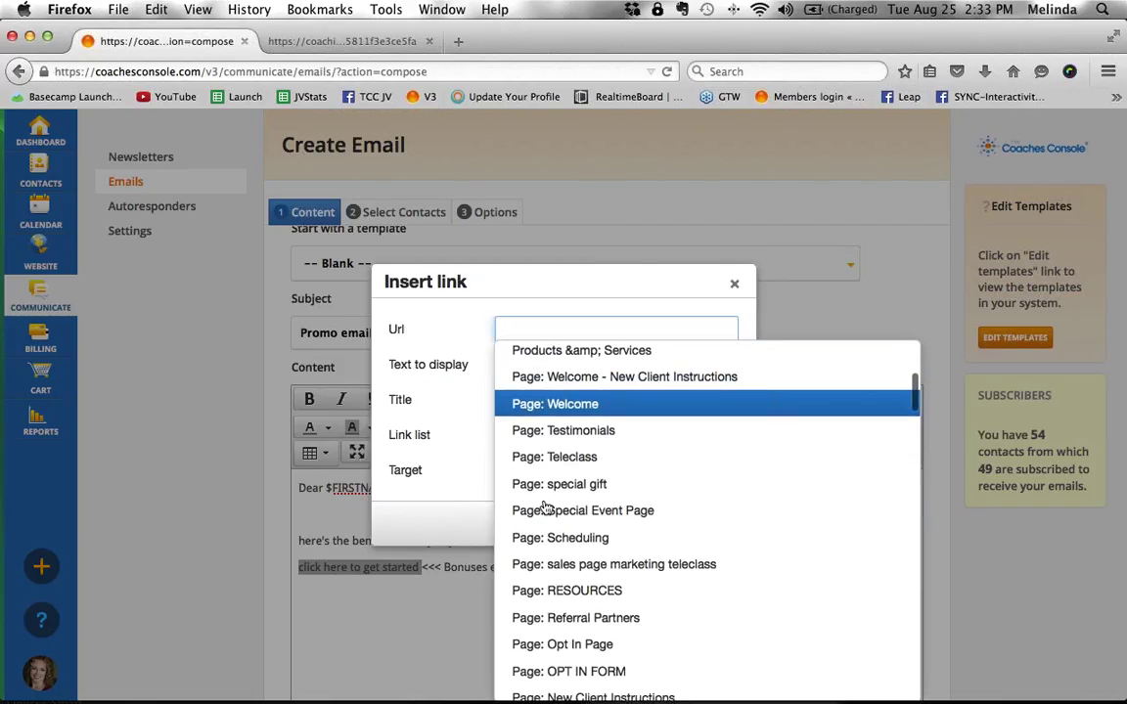
pyautogui.scroll(-1, 546, 506)
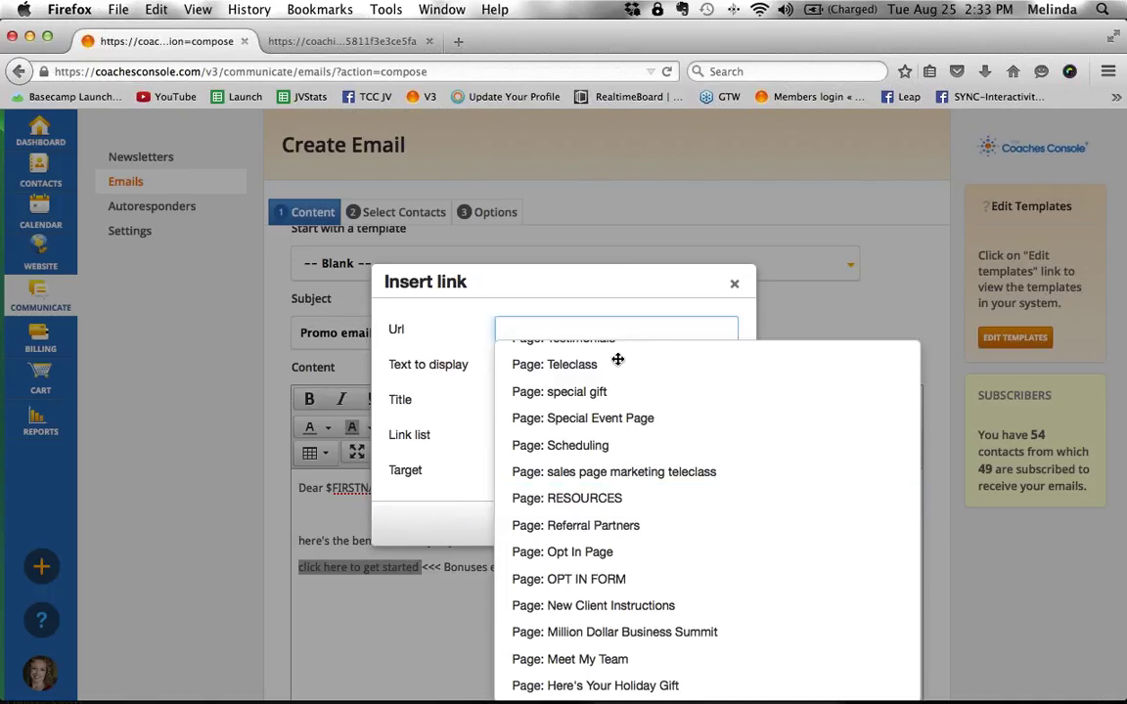
pyautogui.scroll(5, 591, 403)
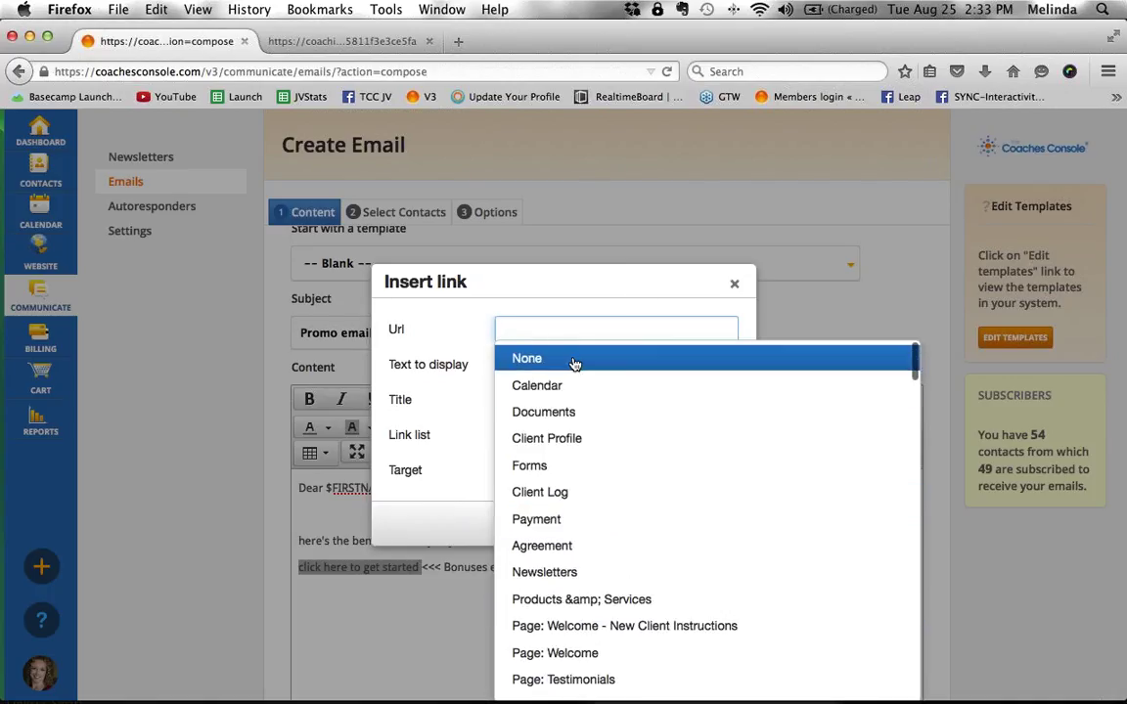
pyautogui.click(573, 361)
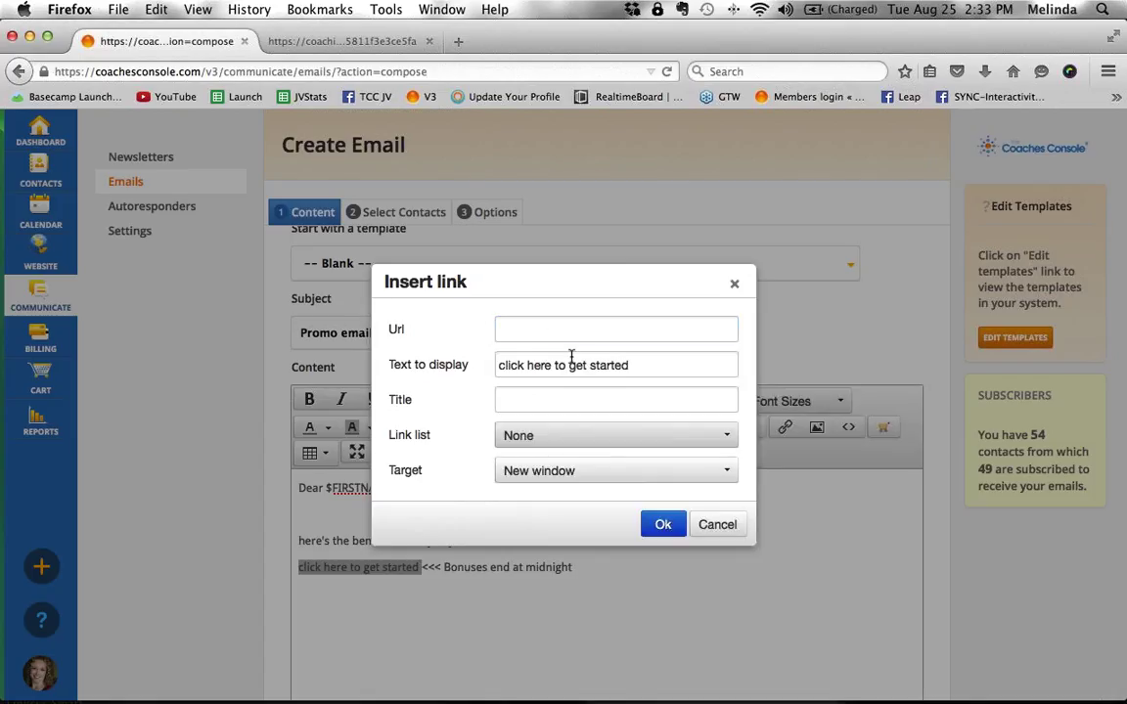
pyautogui.click(543, 331)
pyautogui.write('www.coaches')
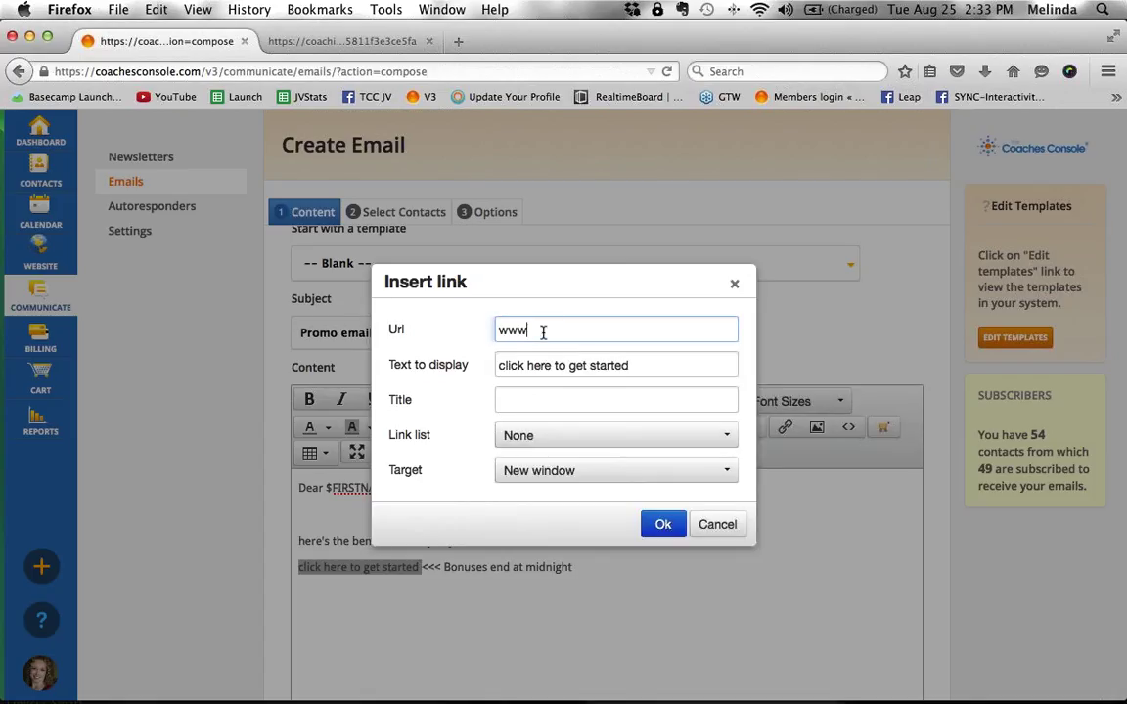
pyautogui.write('sole.com')
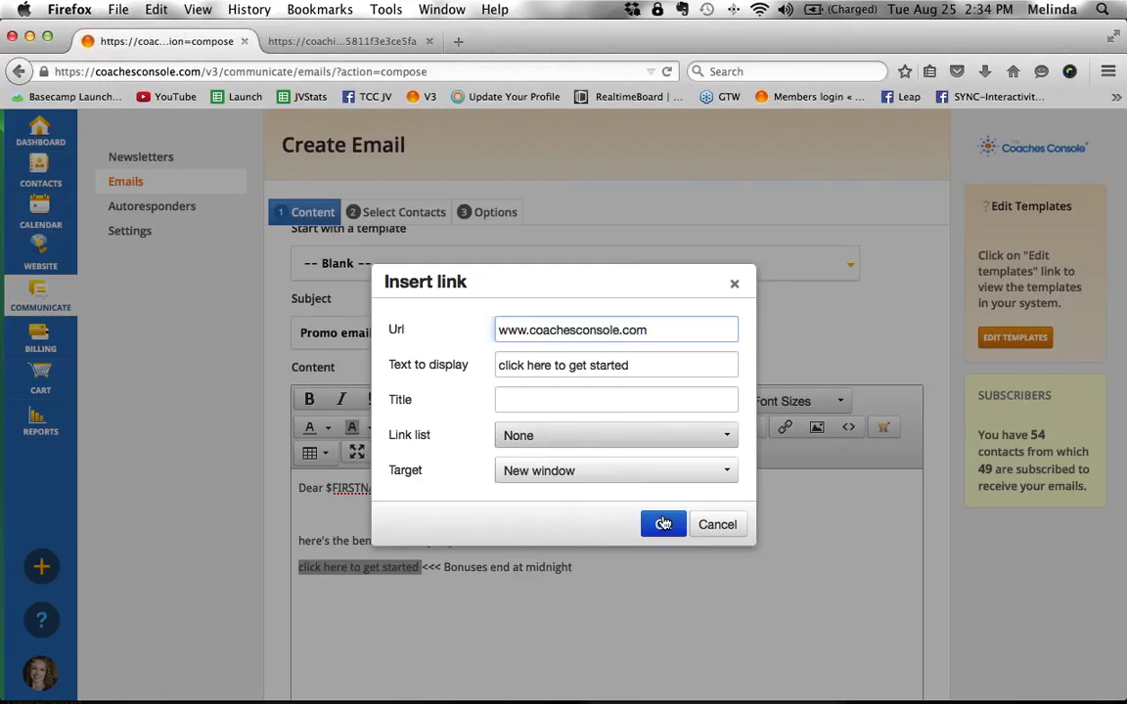
pyautogui.press('super+a')
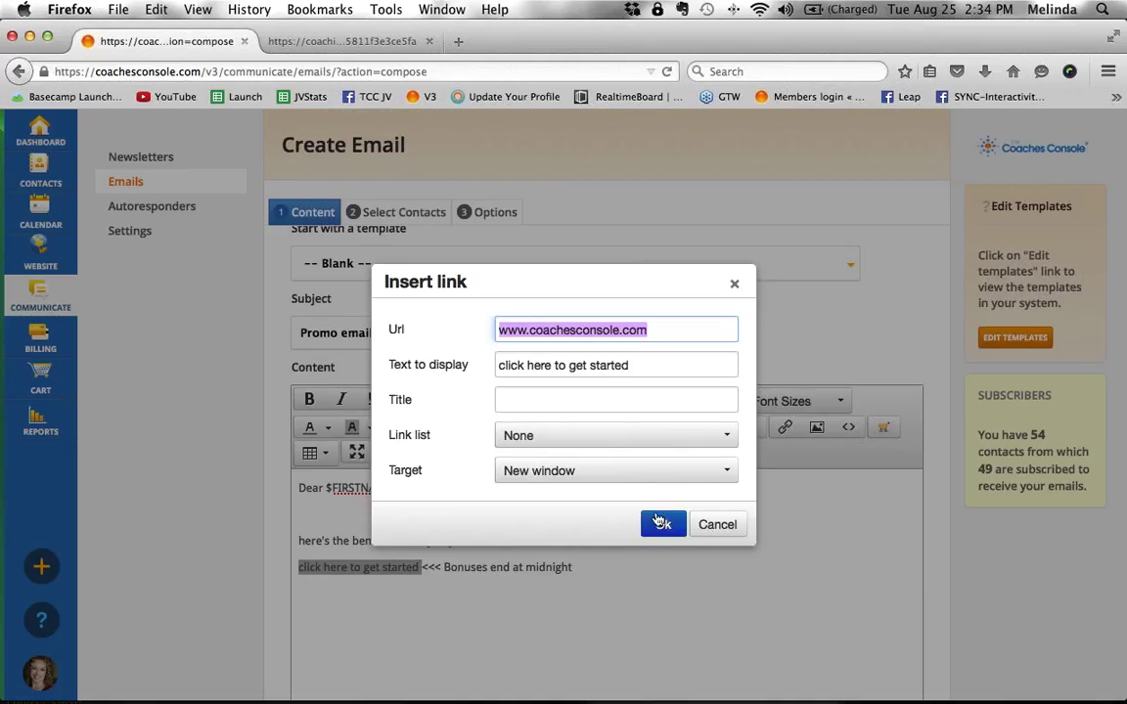
pyautogui.click(664, 528)
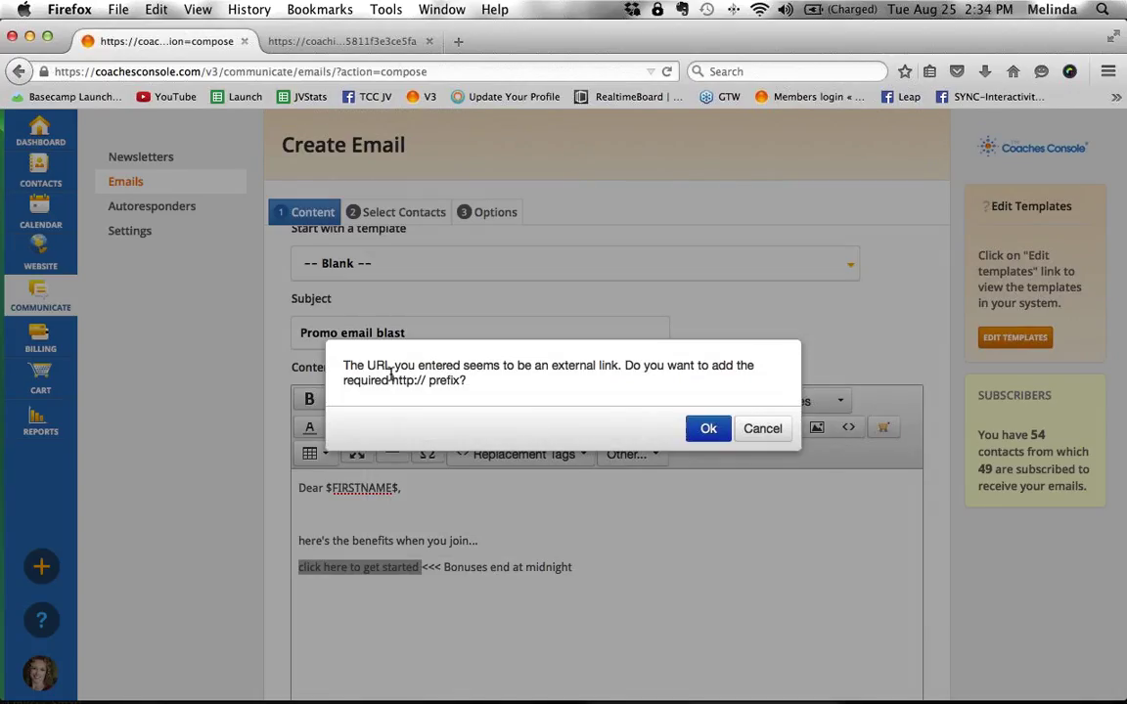
pyautogui.moveTo(391, 379); pyautogui.dragTo(428, 380)
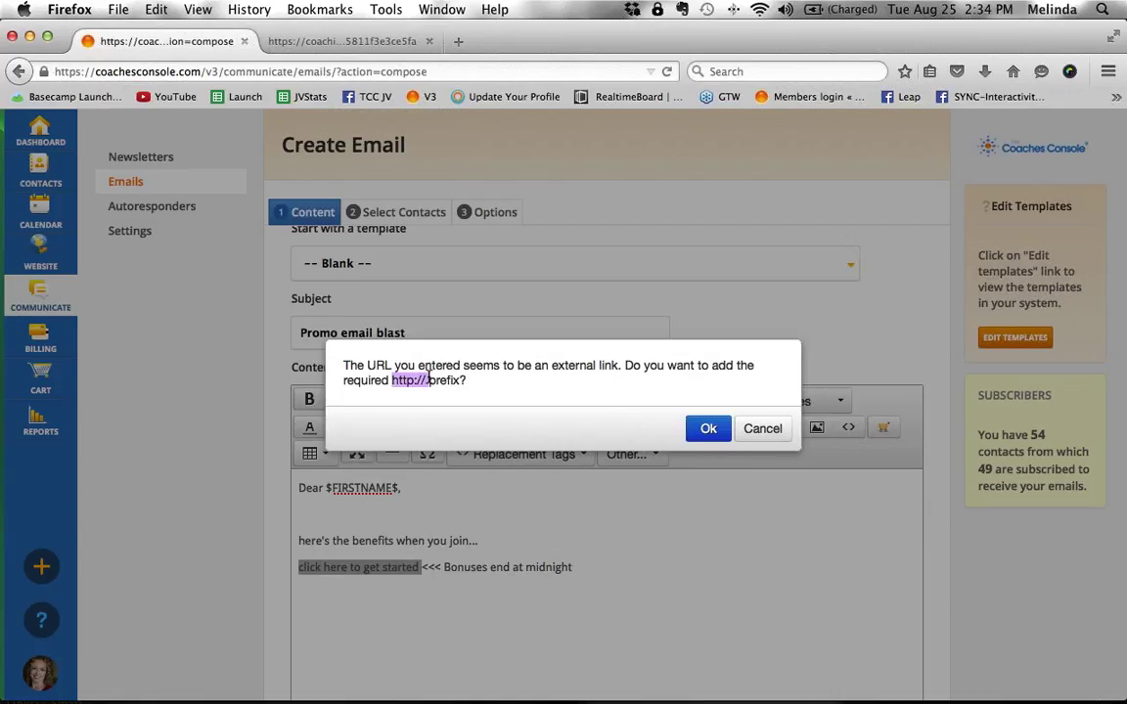
pyautogui.click(708, 428)
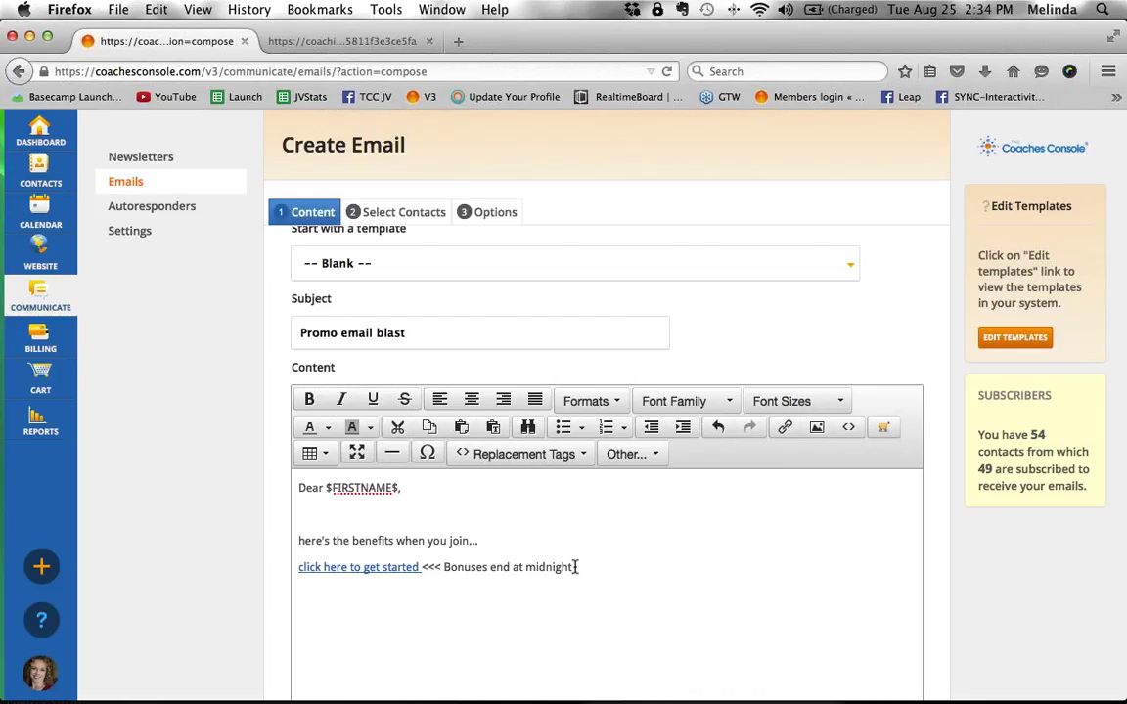
# - Add the sign-off "With Pleasure" below a blank line, followed by the sender's first name on its own line
pyautogui.press('Return')
pyautogui.press('Return')
pyautogui.write('With Pleasure ')
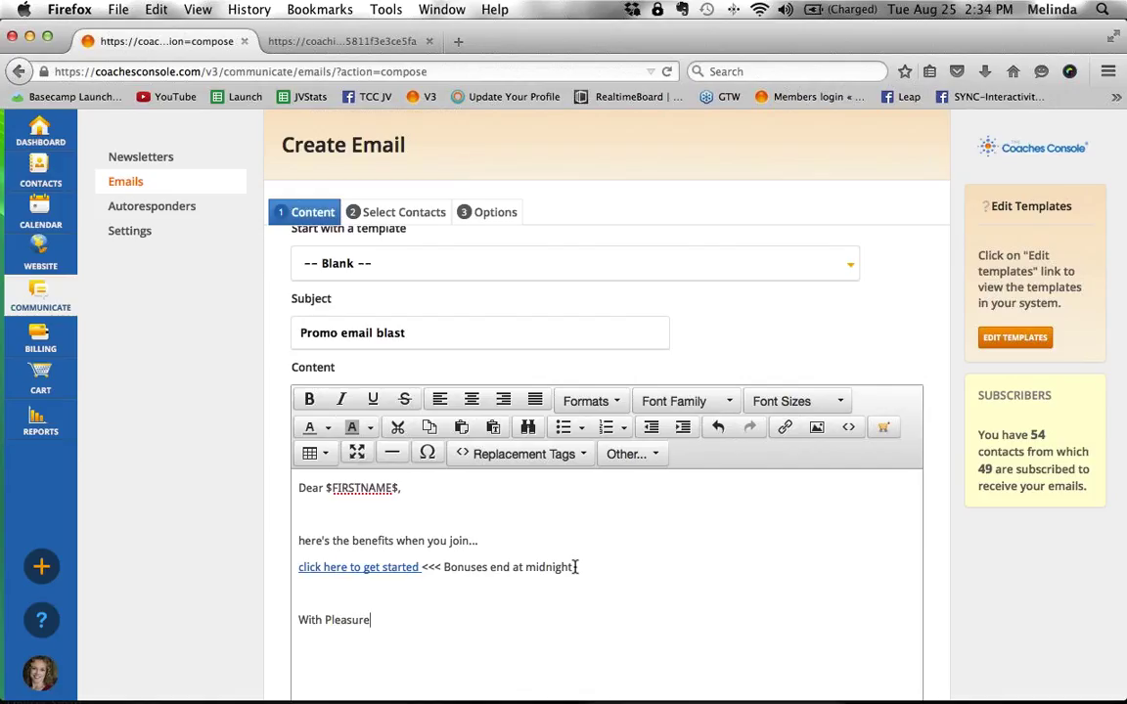
pyautogui.write('Melinda')
# - Add the line "P.S. check out these client comments to see for yourself!" under the sender's name
pyautogui.press('Return')
pyautogui.write('P.S.')
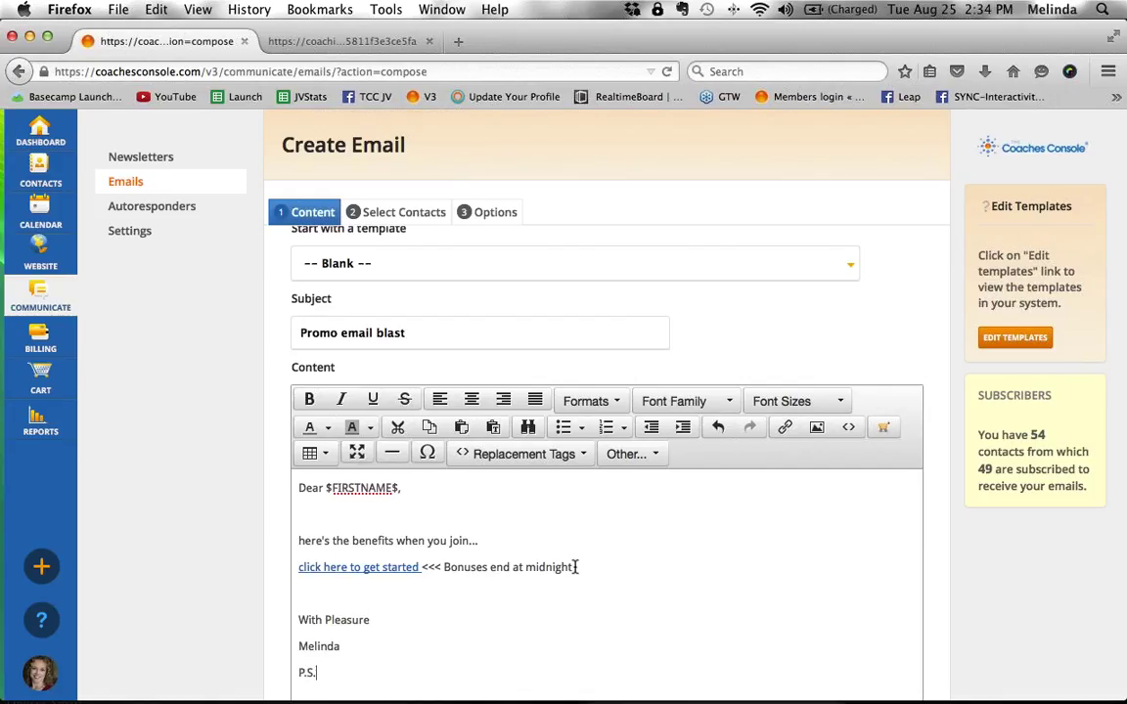
pyautogui.write(' check out these client comments ')
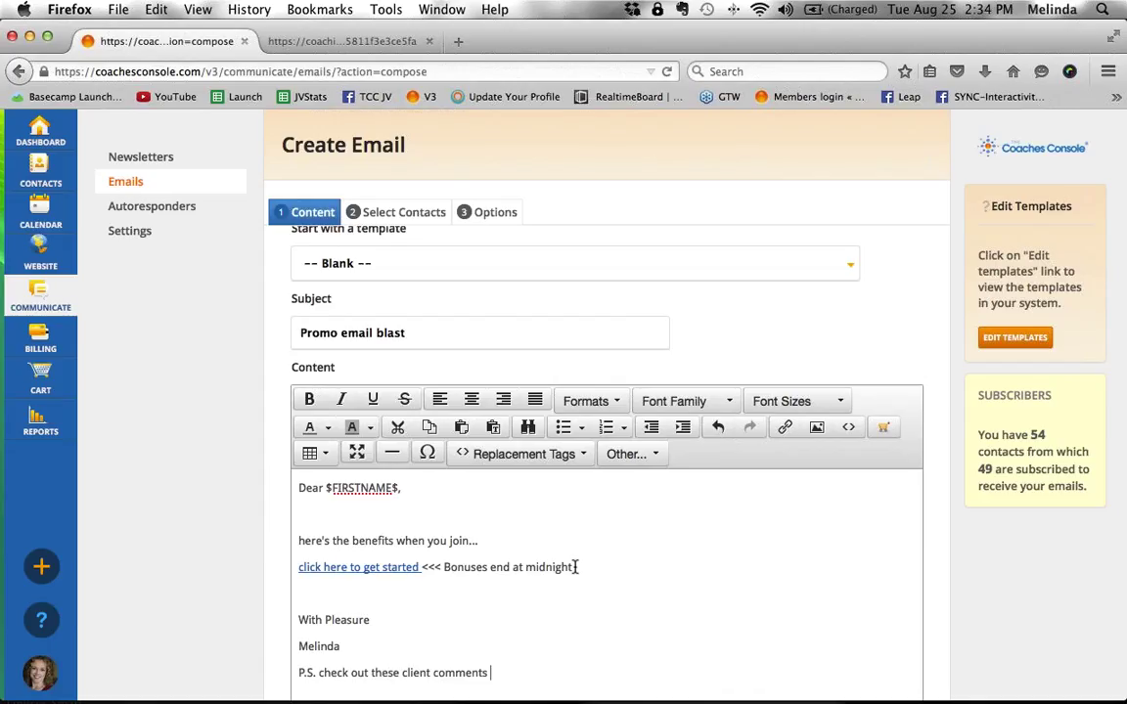
pyautogui.write('to see for yourself!')
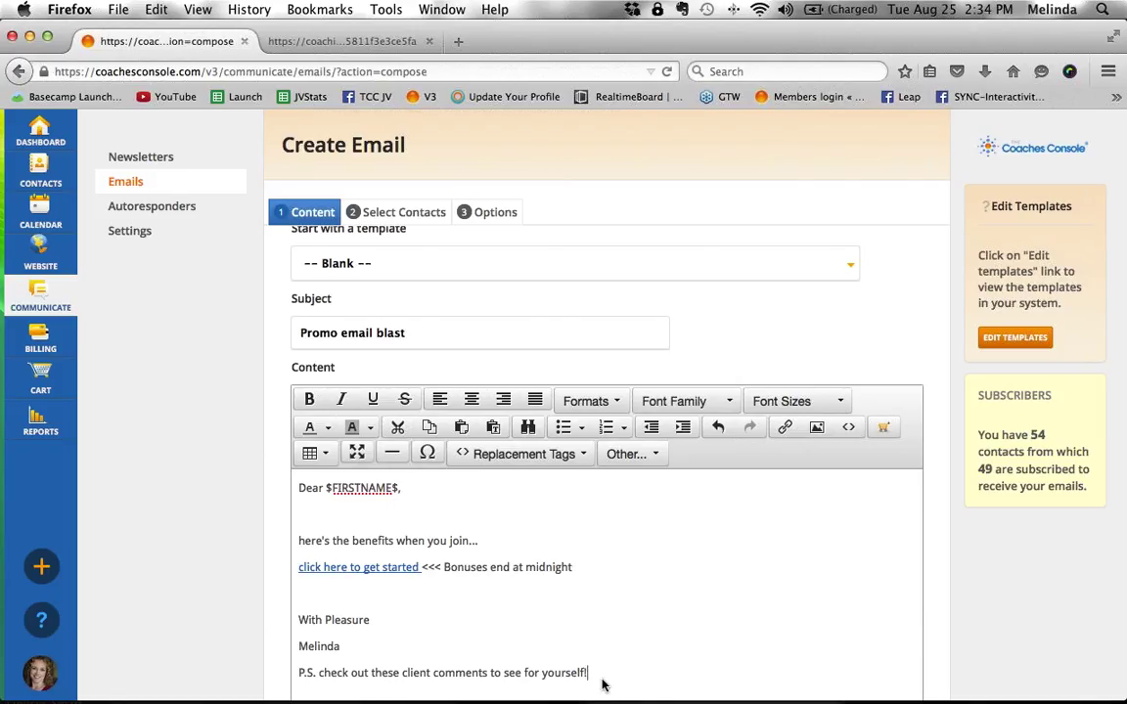
# - Link the P.S. text "check out these client comments to see for yourself!" to the website's Testimonials page from the predefined link list
pyautogui.keyDown('shift'); pyautogui.click(317, 674); pyautogui.keyUp('shift')
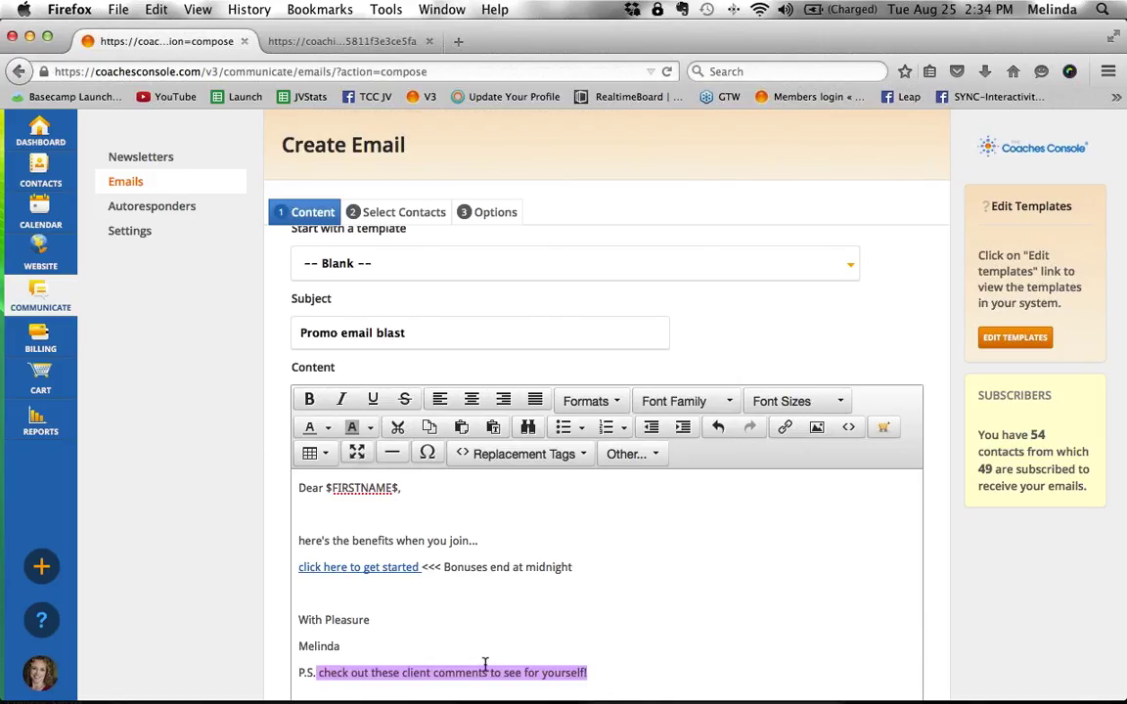
pyautogui.click(784, 426)
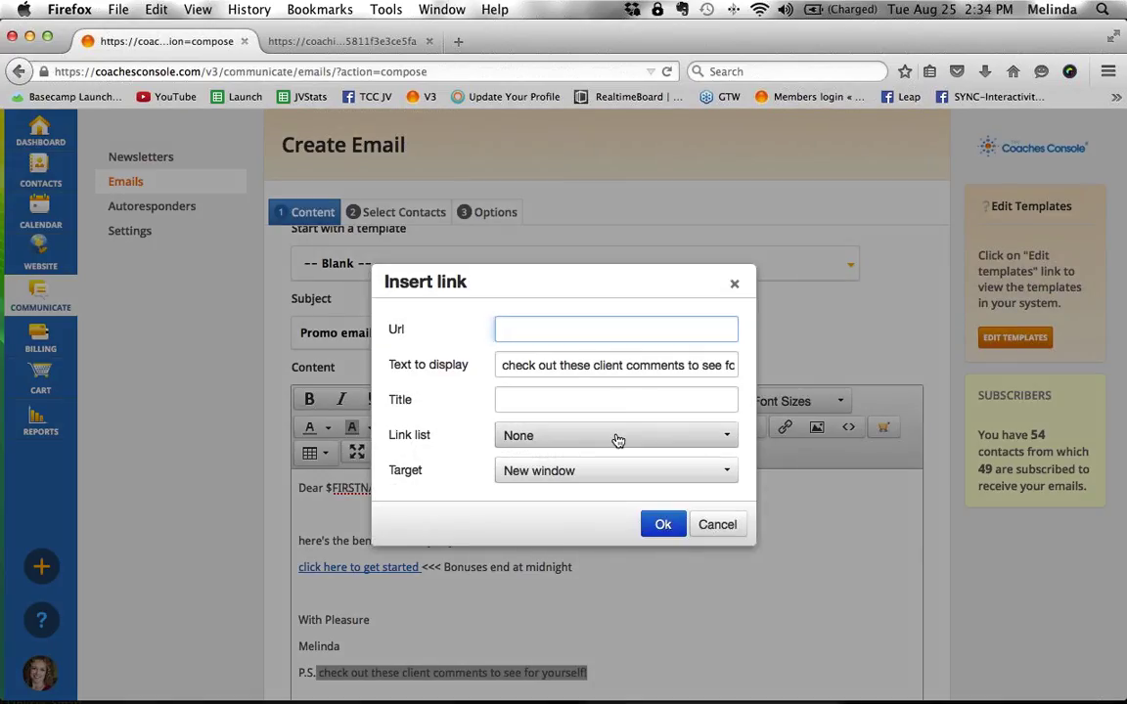
pyautogui.click(616, 438)
pyautogui.scroll(-2, 614, 497)
pyautogui.scroll(-2, 614, 499)
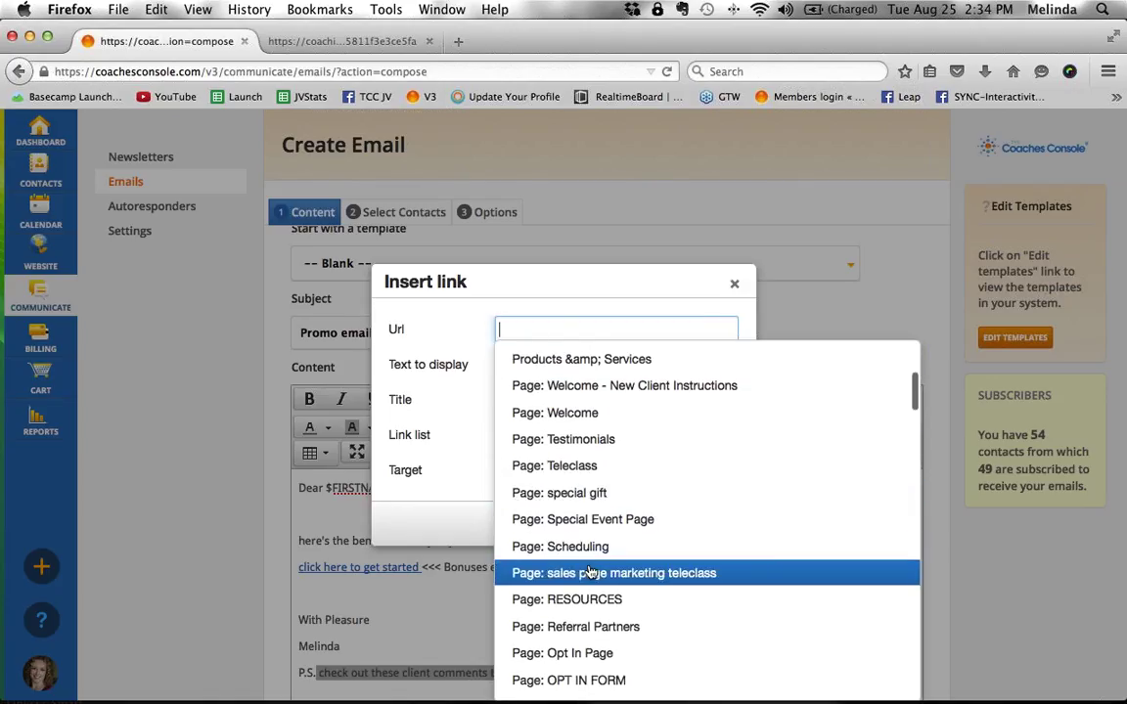
pyautogui.scroll(1, 587, 503)
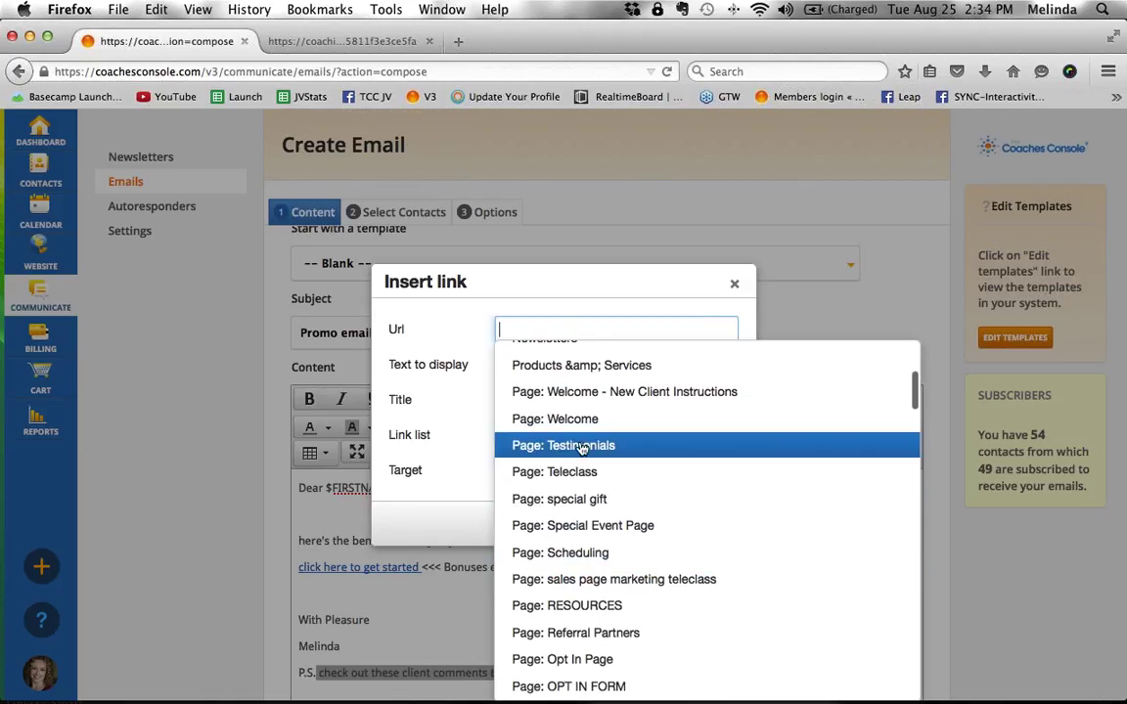
pyautogui.click(524, 403)
pyautogui.click(658, 524)
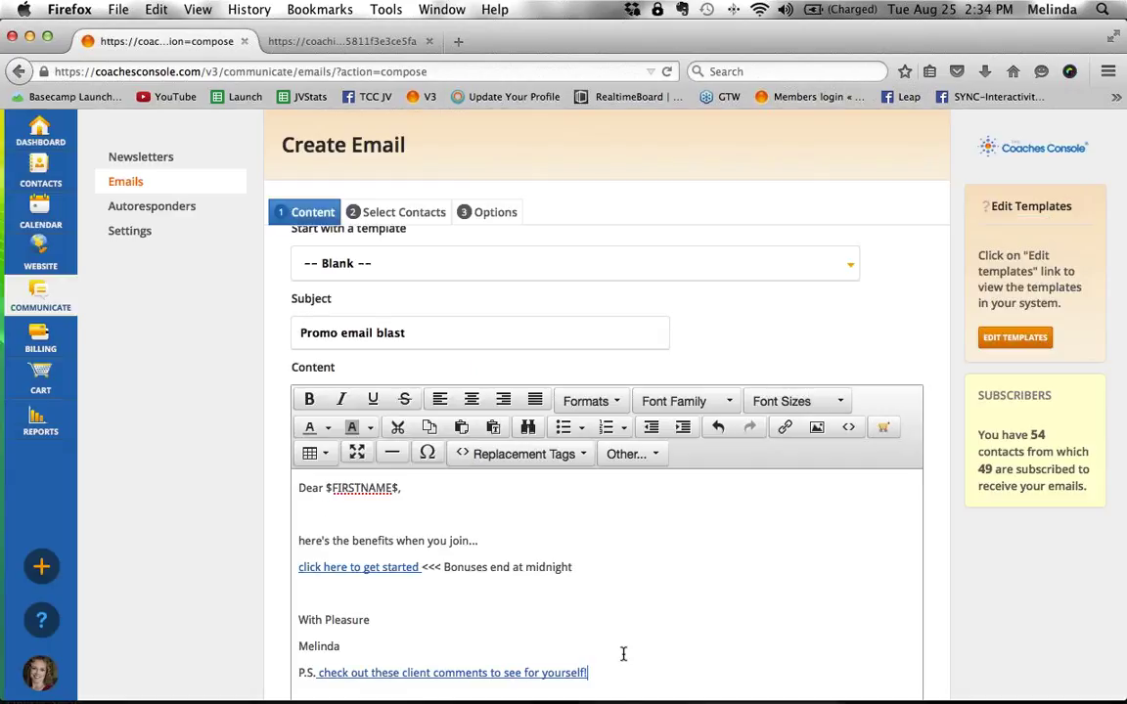
# - Review the finished email content and continue to the contact selection stage
pyautogui.scroll(-3, 623, 653)
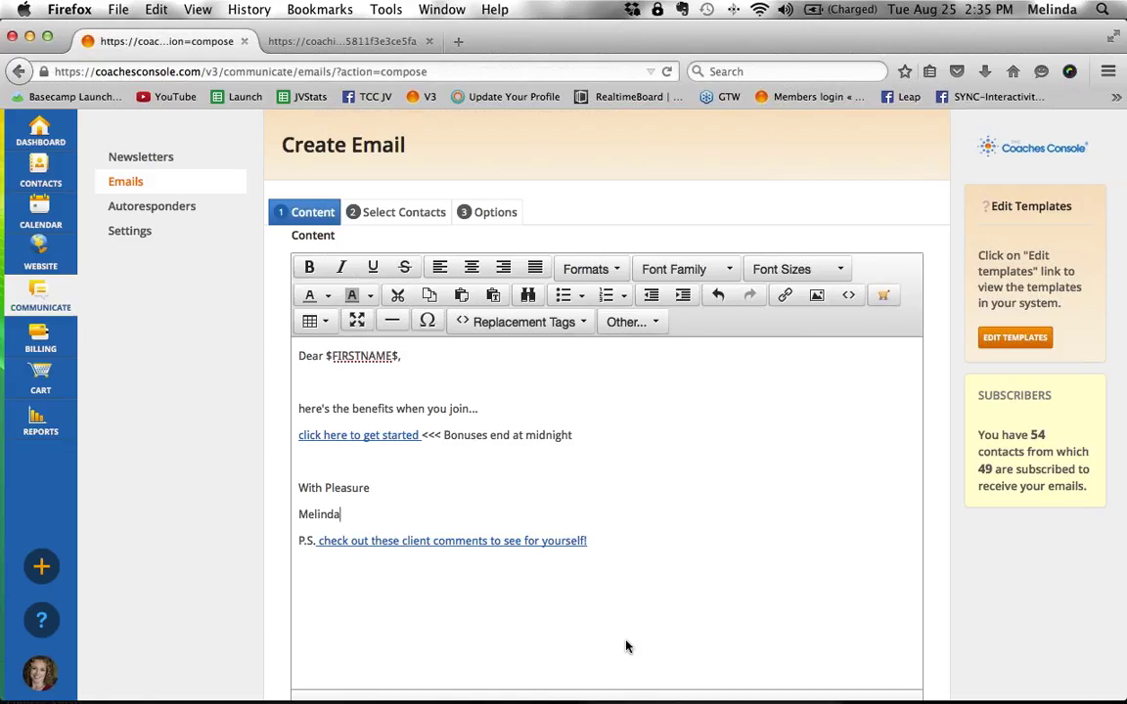
pyautogui.scroll(-1, 628, 646)
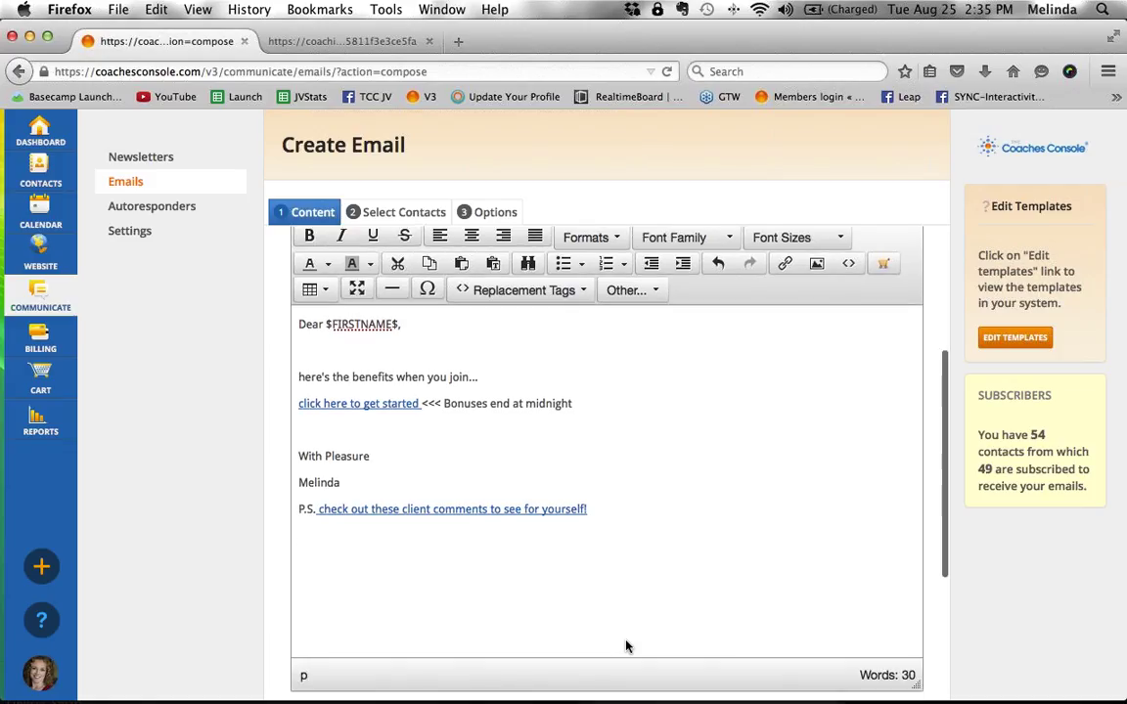
pyautogui.scroll(-5, 944, 651)
pyautogui.scroll(-1, 942, 653)
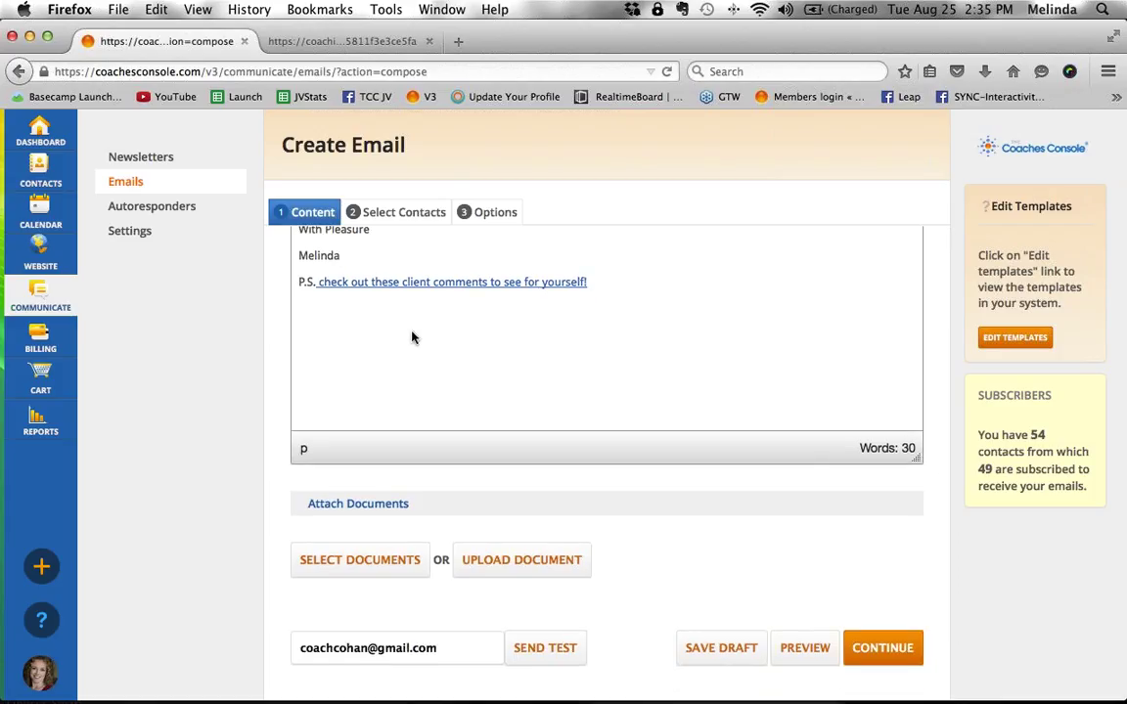
pyautogui.click(908, 634)
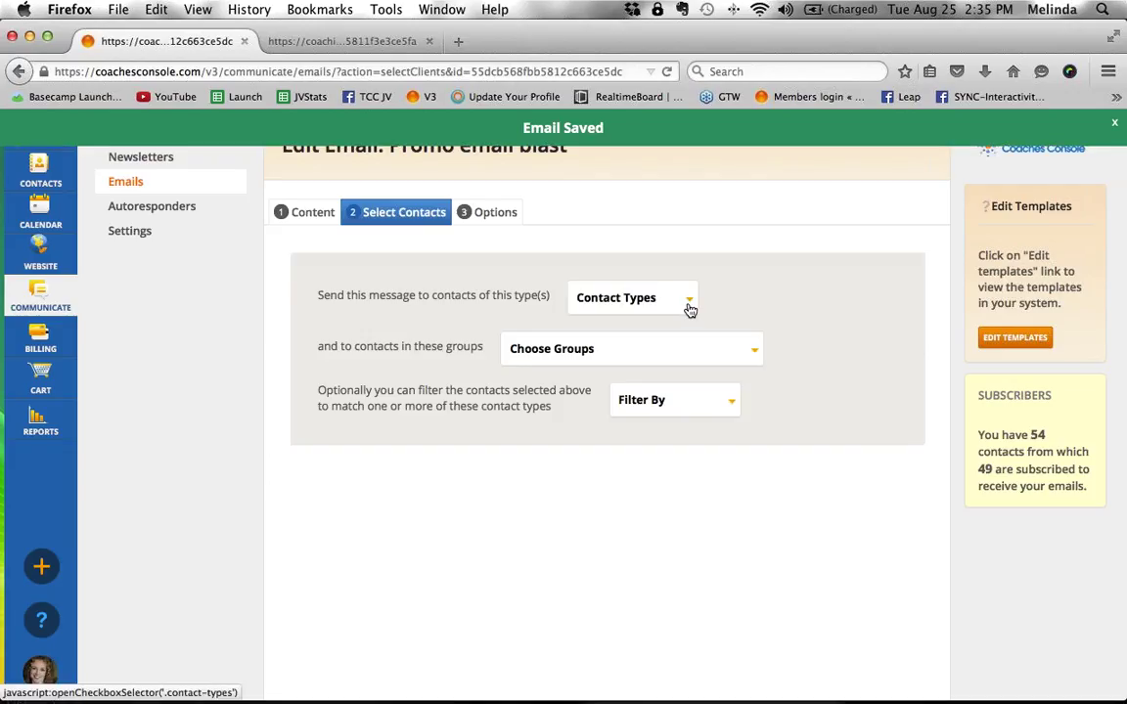
# - Choose Active Clients as the contact type and Business Success Teleclass as the group for the email's recipients
pyautogui.click(690, 309)
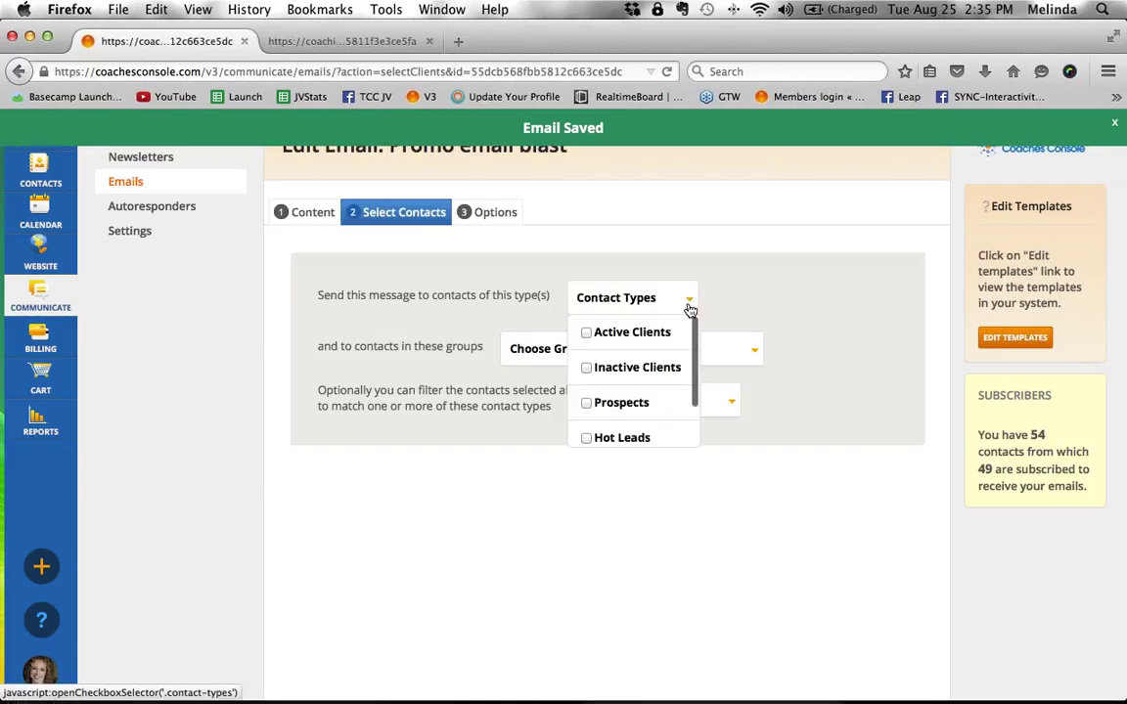
pyautogui.click(586, 335)
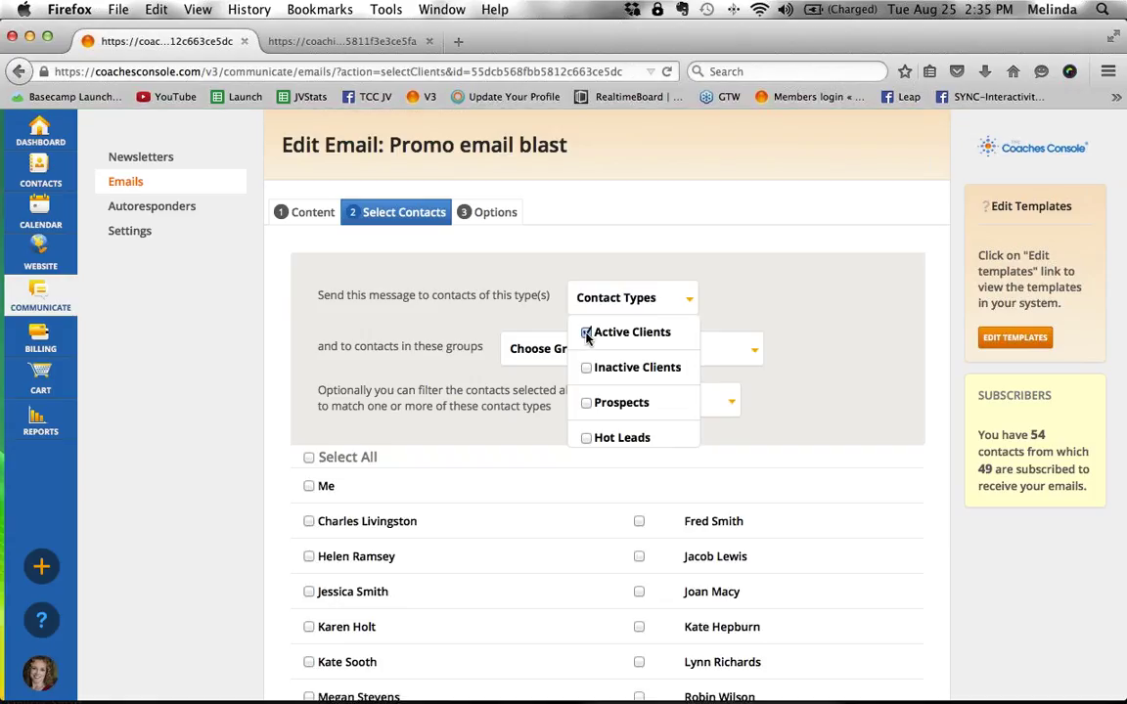
pyautogui.click(771, 294)
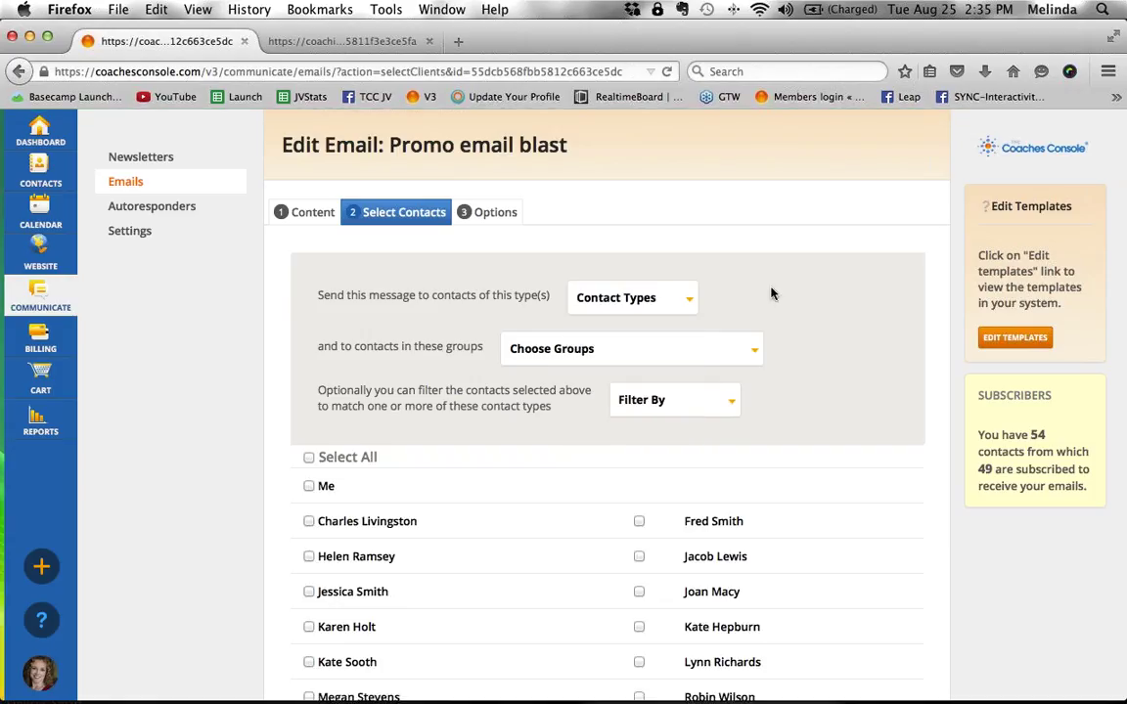
pyautogui.click(752, 351)
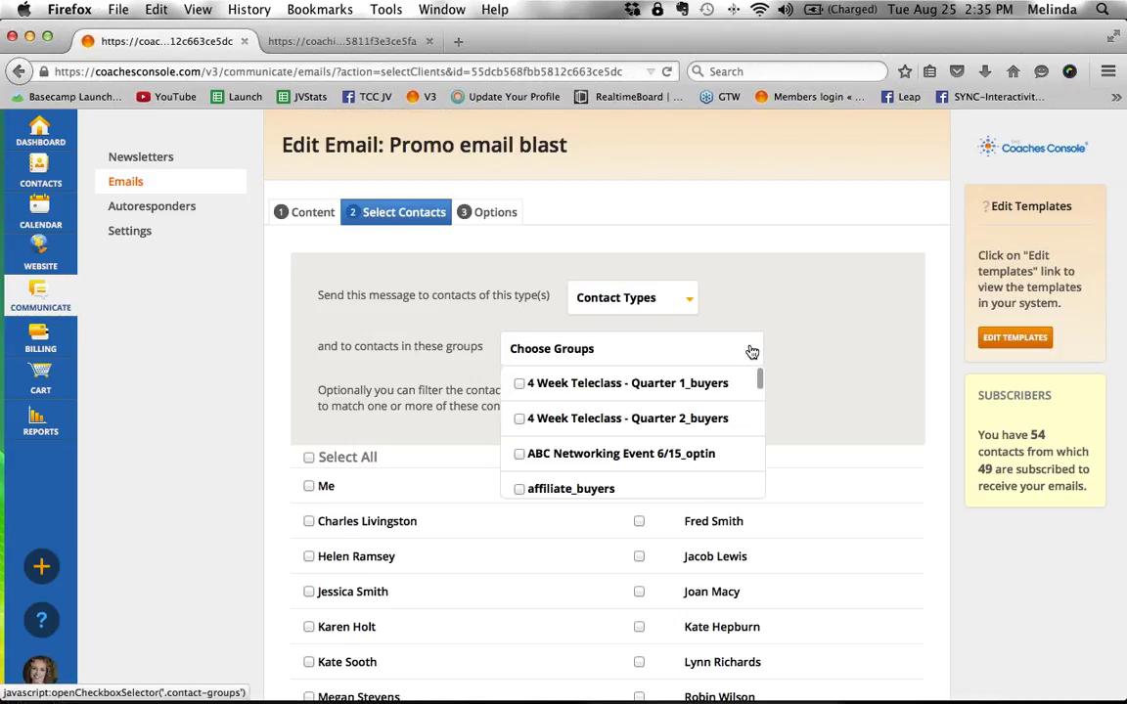
pyautogui.scroll(-2, 663, 425)
pyautogui.scroll(-3, 663, 426)
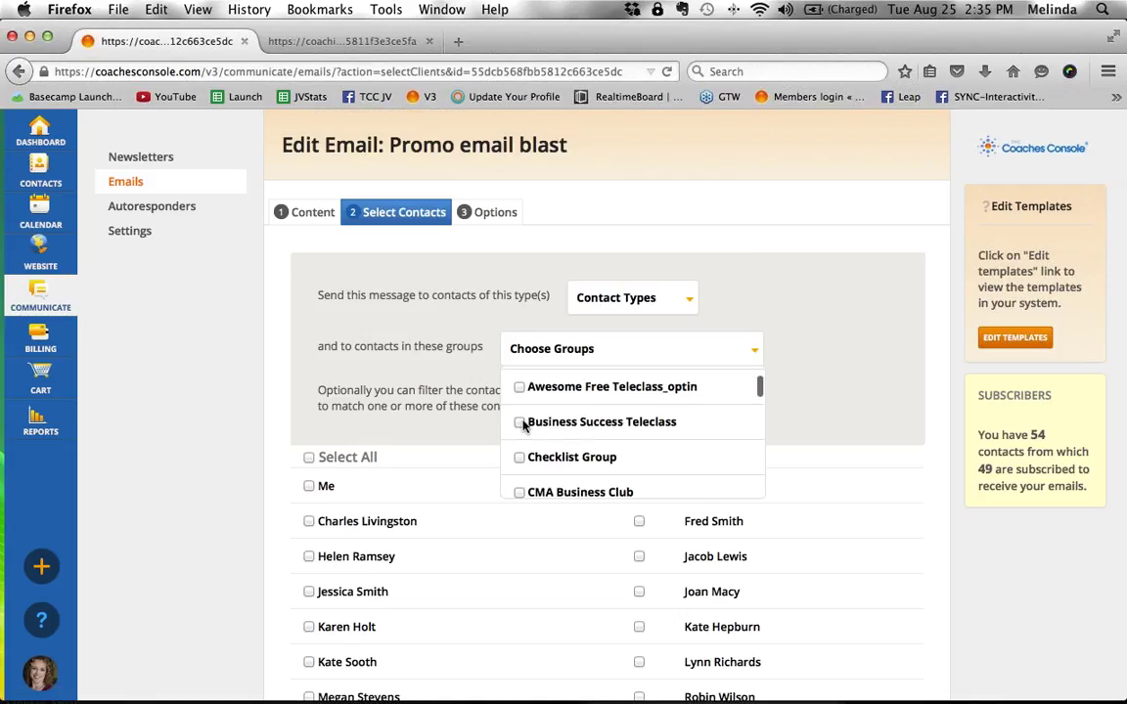
pyautogui.click(538, 423)
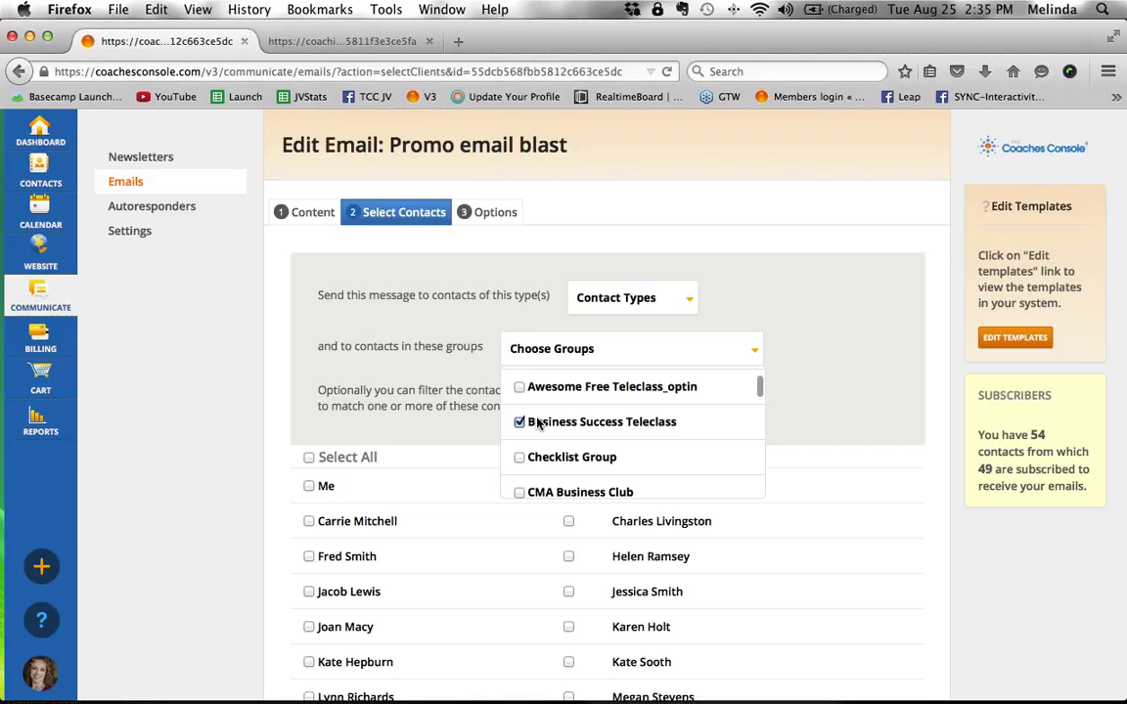
# - Select all the listed contacts as recipients of the Promo email blast
pyautogui.click(798, 405)
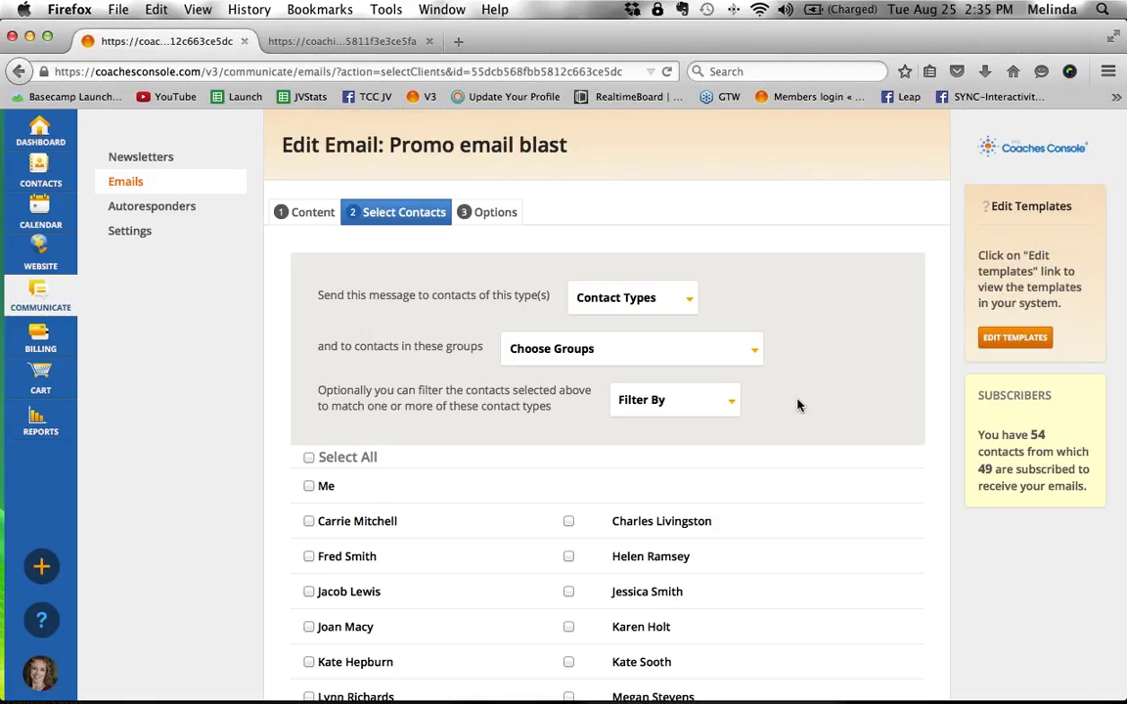
pyautogui.scroll(-1, 797, 405)
pyautogui.scroll(-5, 798, 405)
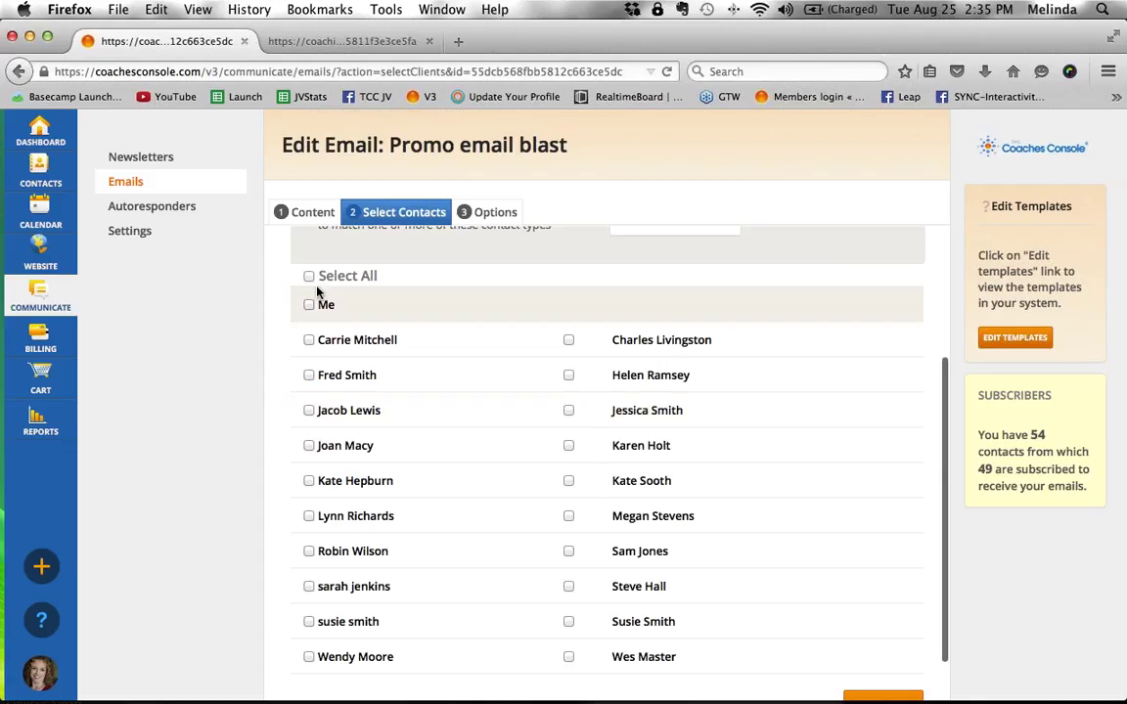
pyautogui.click(309, 279)
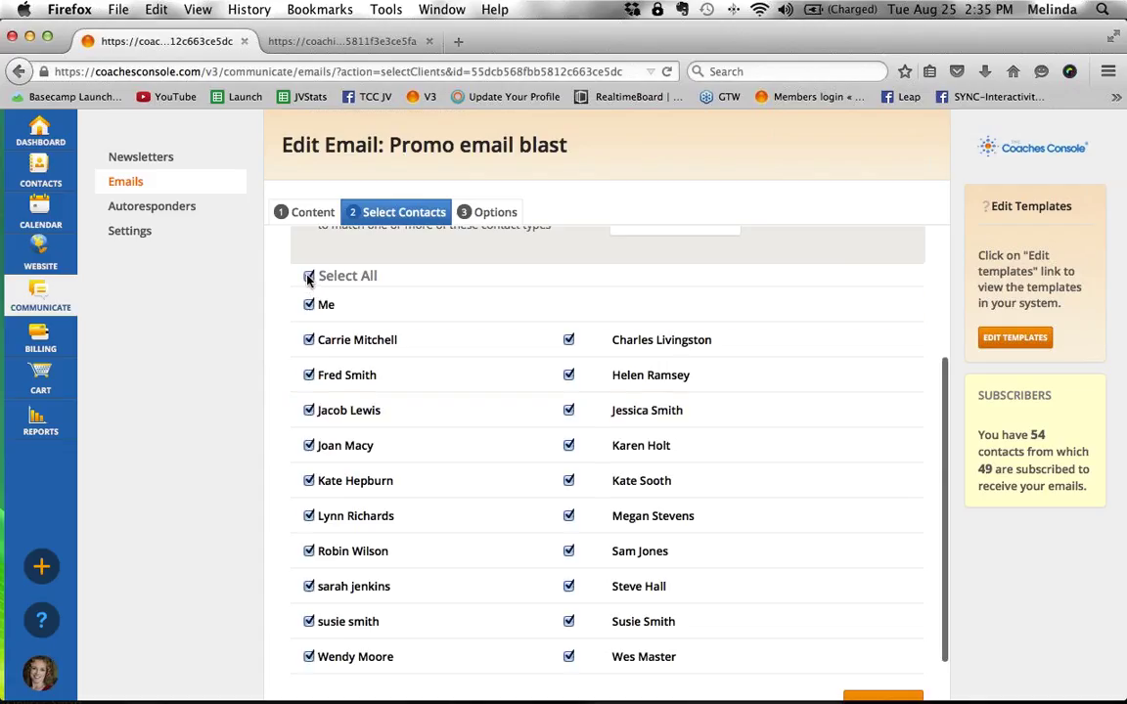
pyautogui.scroll(-2, 442, 472)
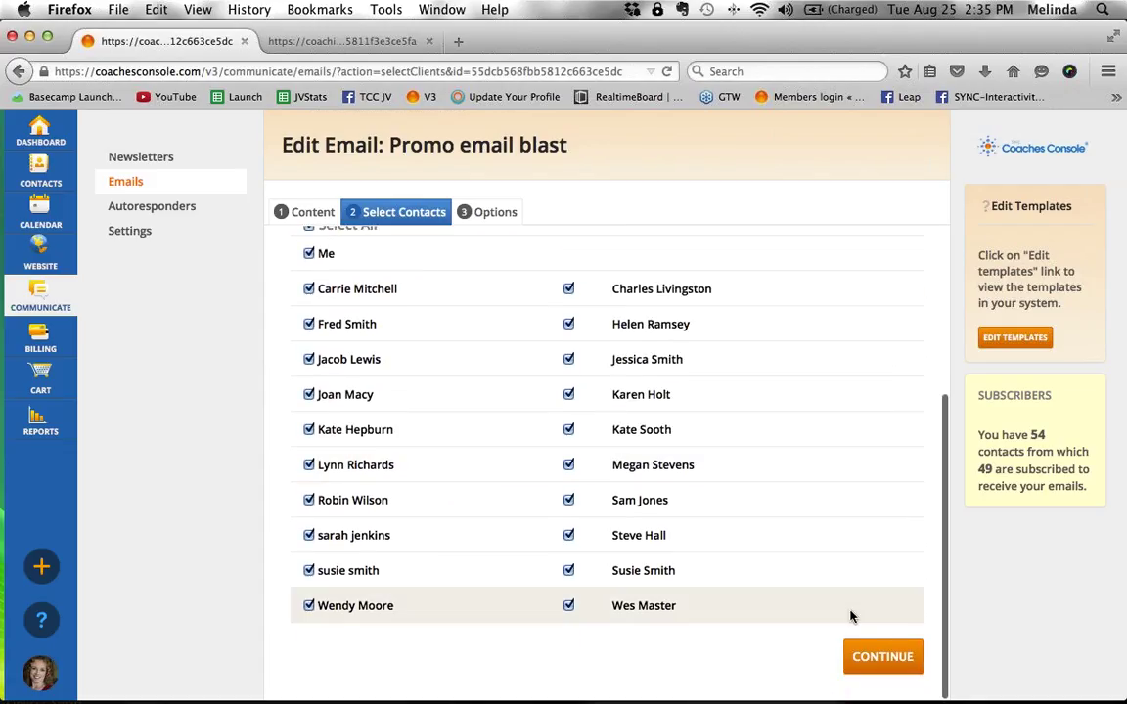
# - Save the contact selection and send the Promo email blast immediately
pyautogui.click(869, 657)
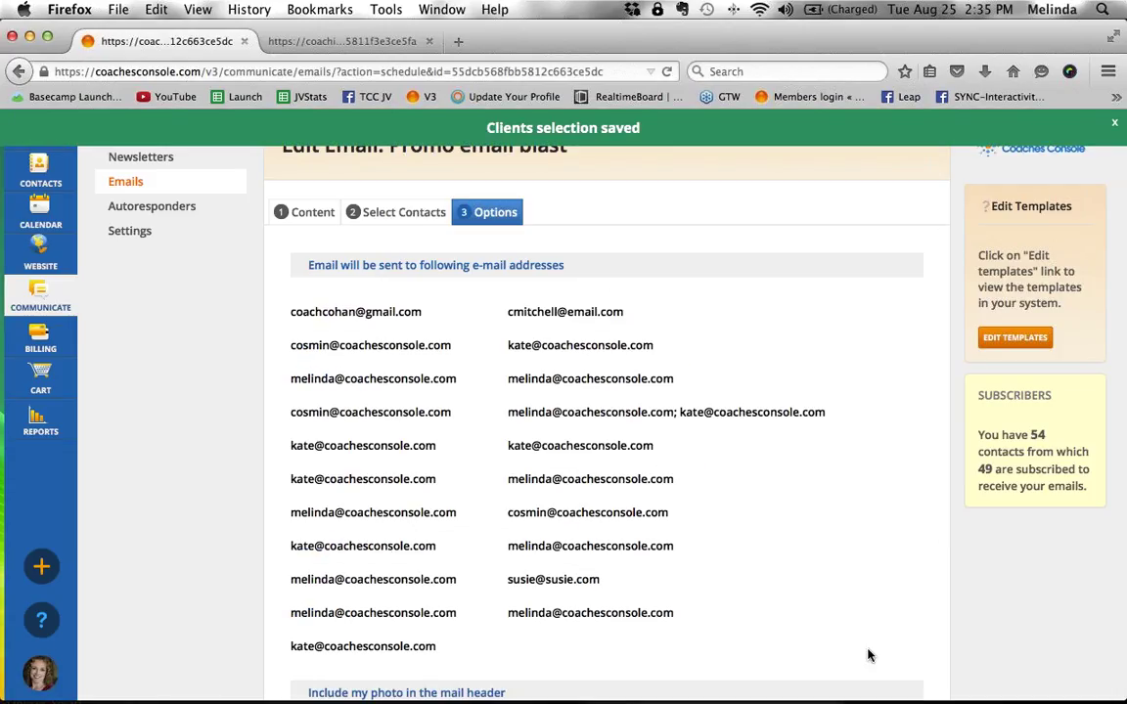
pyautogui.scroll(-5, 869, 657)
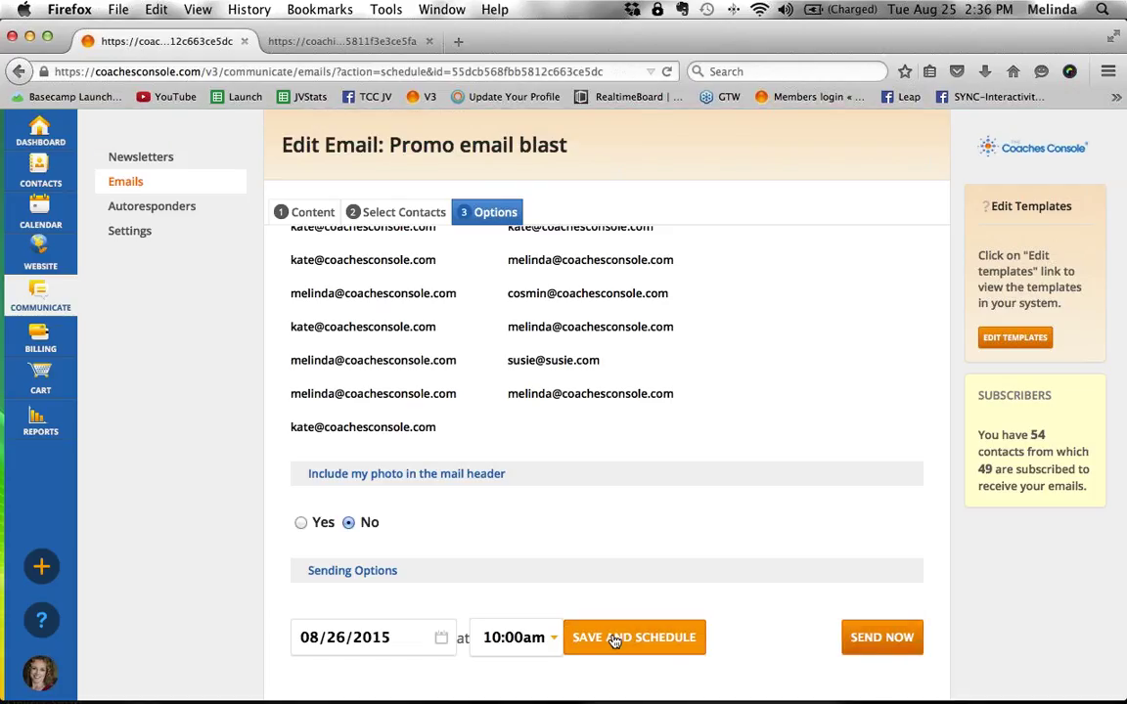
pyautogui.click(905, 653)
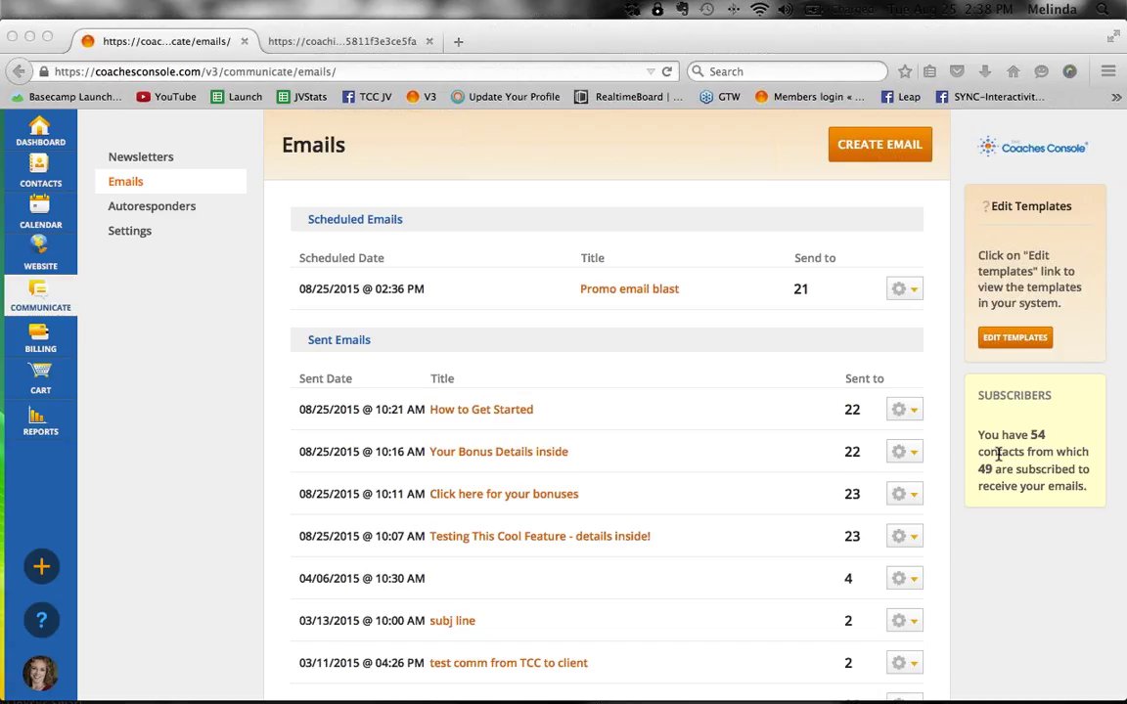
# - Create a newsletter from the "Find Your Element of Fun!" template
pyautogui.click(138, 164)
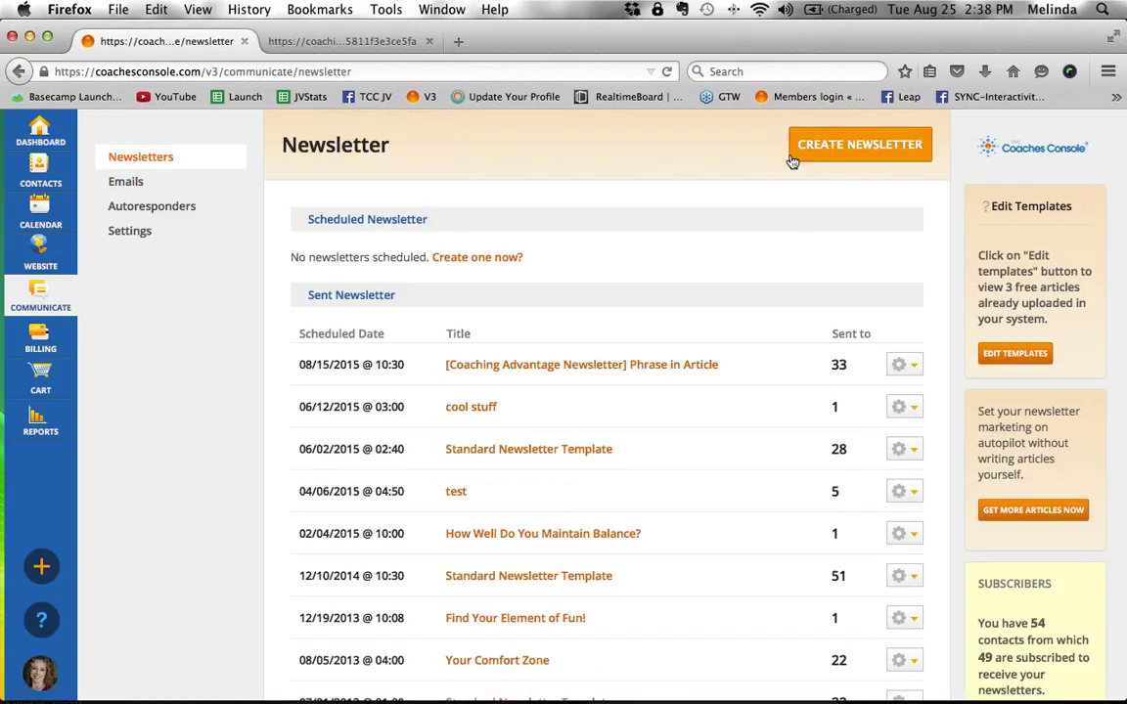
pyautogui.click(792, 158)
pyautogui.click(332, 295)
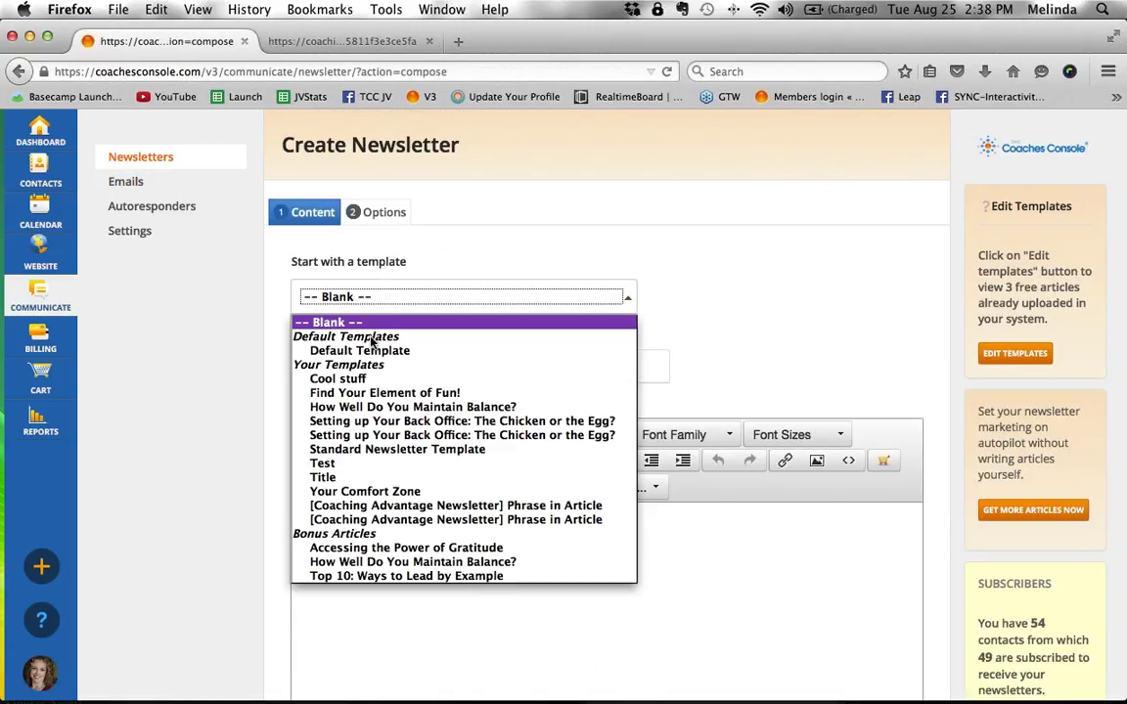
pyautogui.click(365, 392)
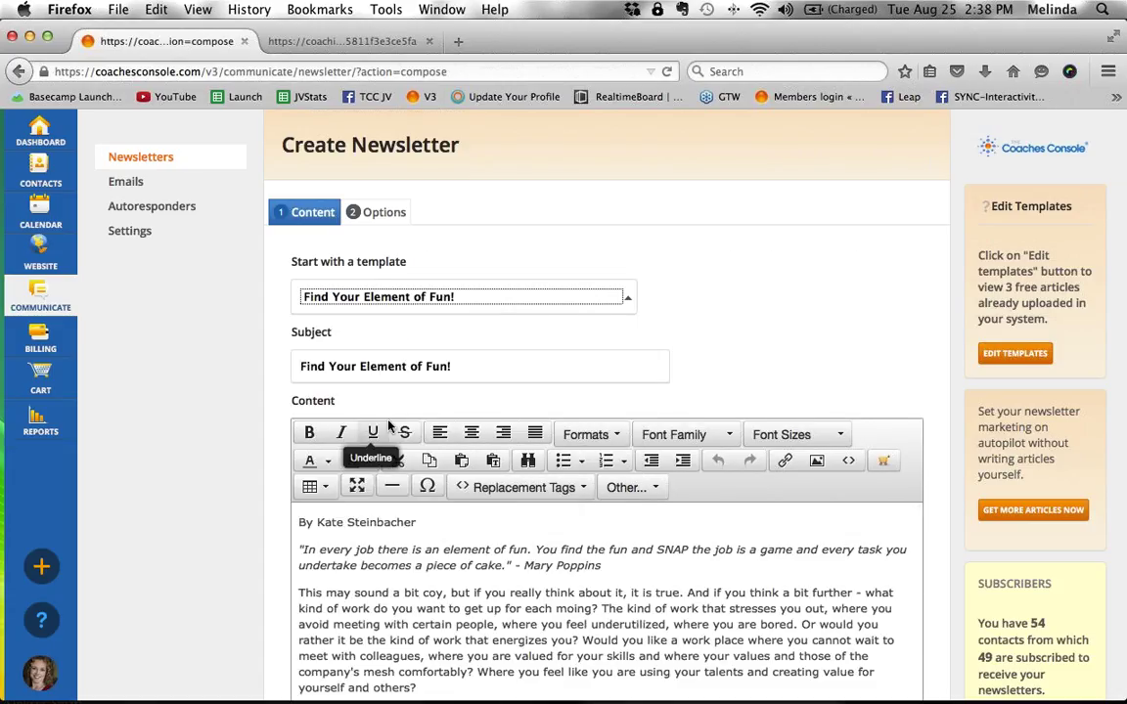
# - Save the filled-in newsletter and continue to its recipient and scheduling options
pyautogui.scroll(-6, 382, 411)
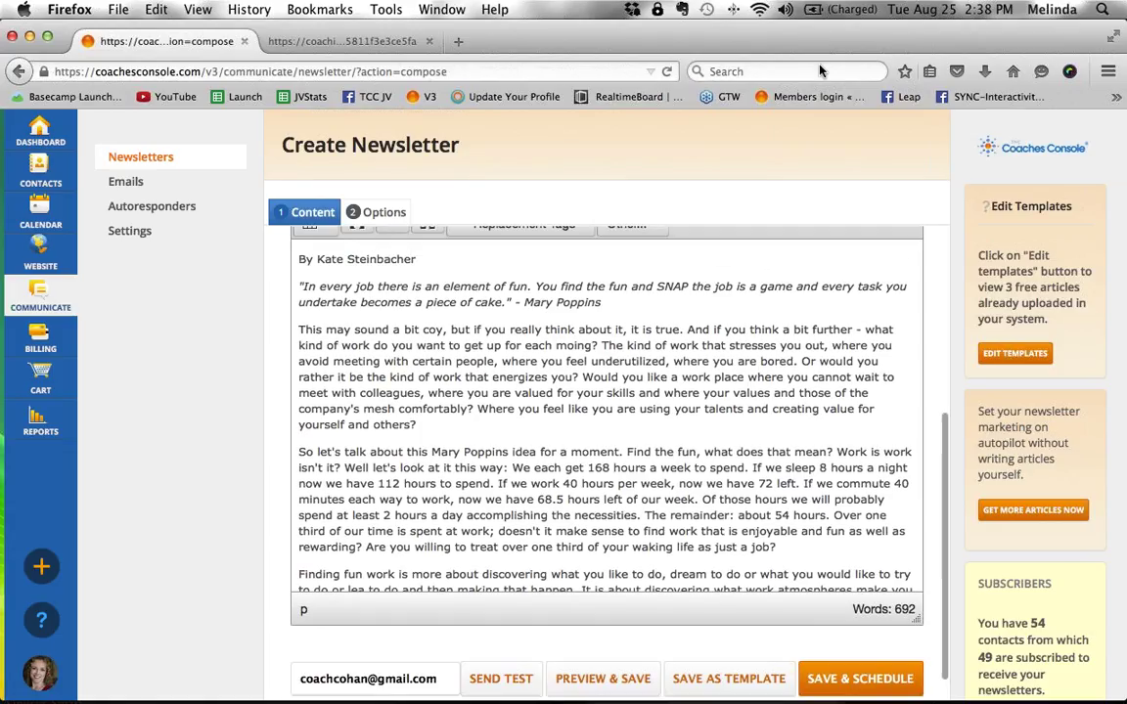
pyautogui.scroll(-1, 841, 296)
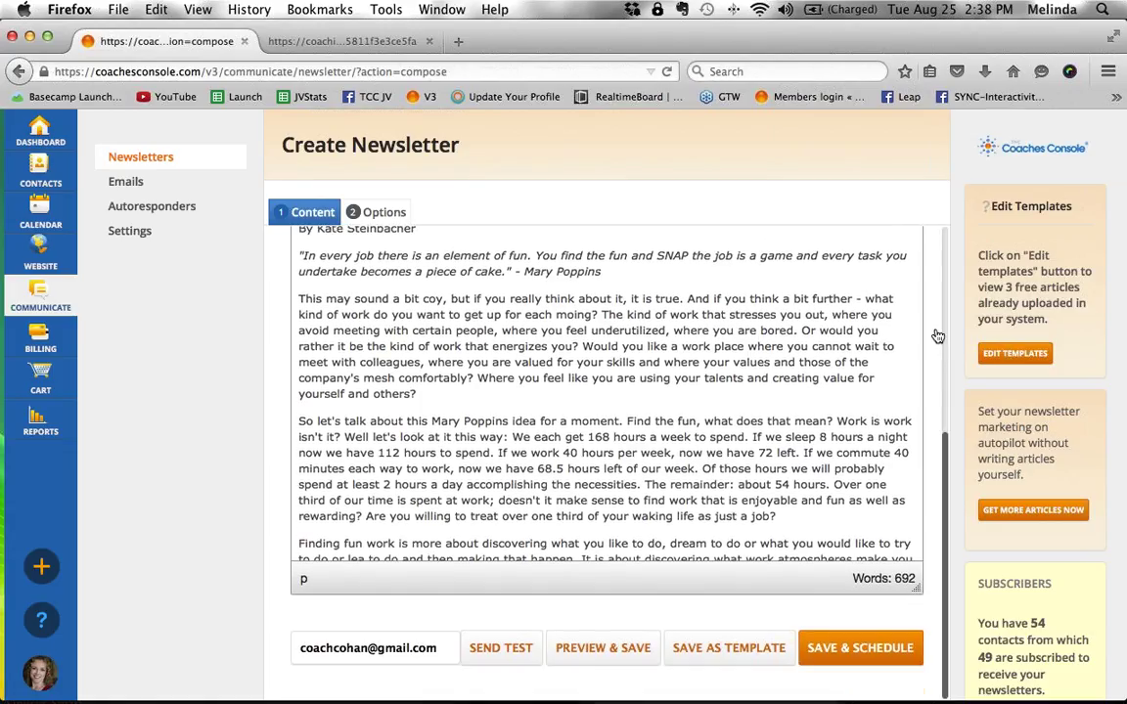
pyautogui.click(899, 646)
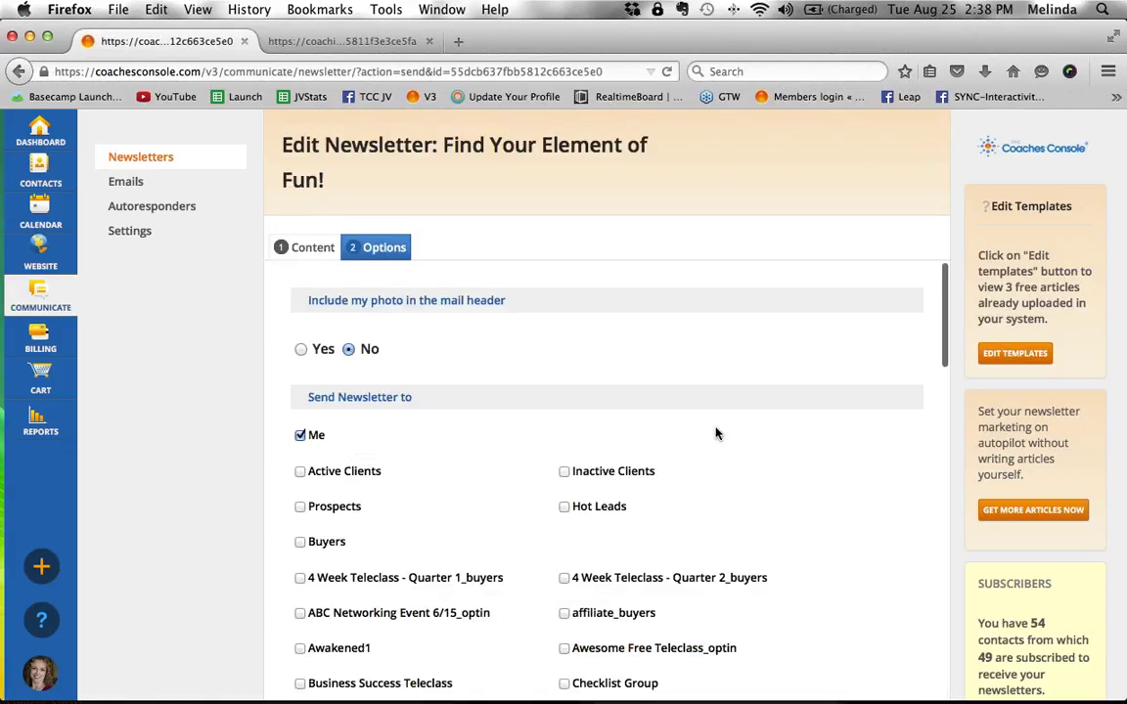
# - Add Active Clients, Inactive Clients, Hot Leads, Prospects and Buyers to the newsletter's recipients
pyautogui.scroll(-3, 716, 434)
pyautogui.scroll(2, 716, 433)
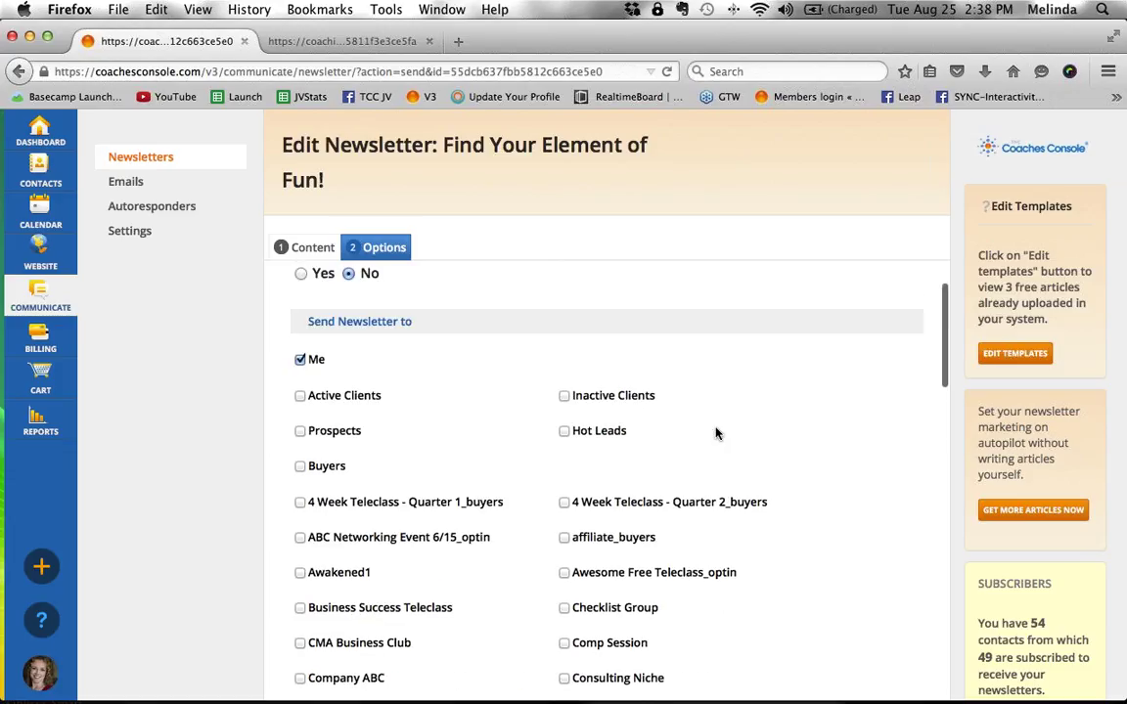
pyautogui.scroll(-1, 715, 434)
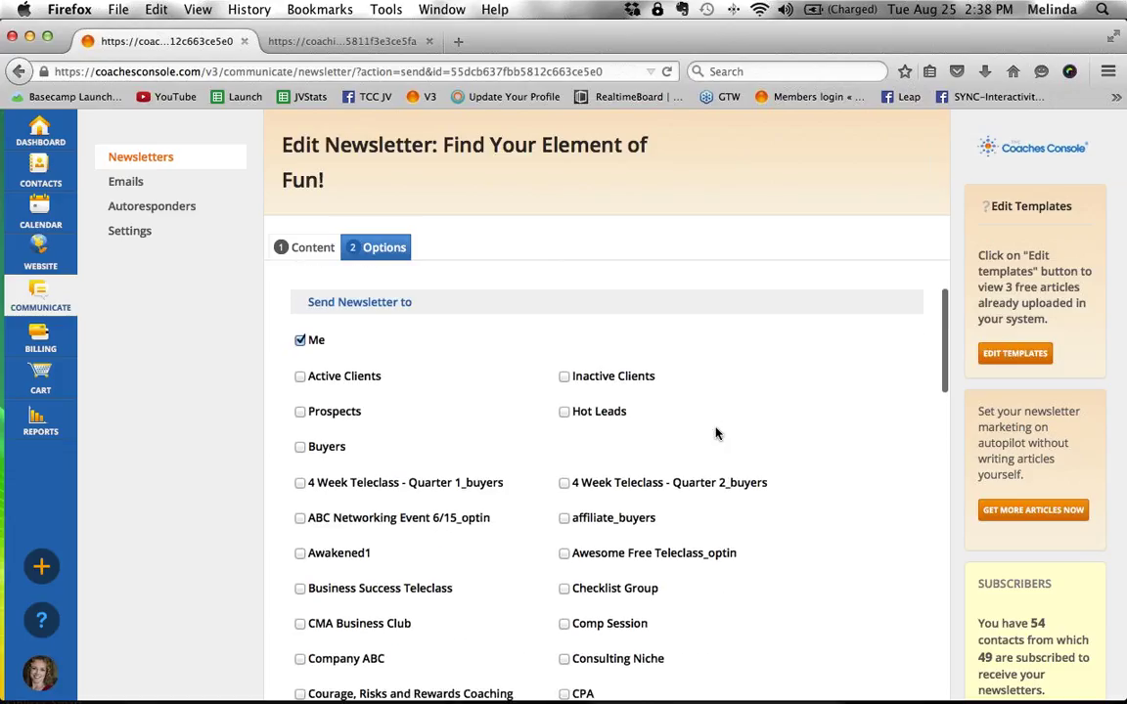
pyautogui.scroll(-15, 699, 433)
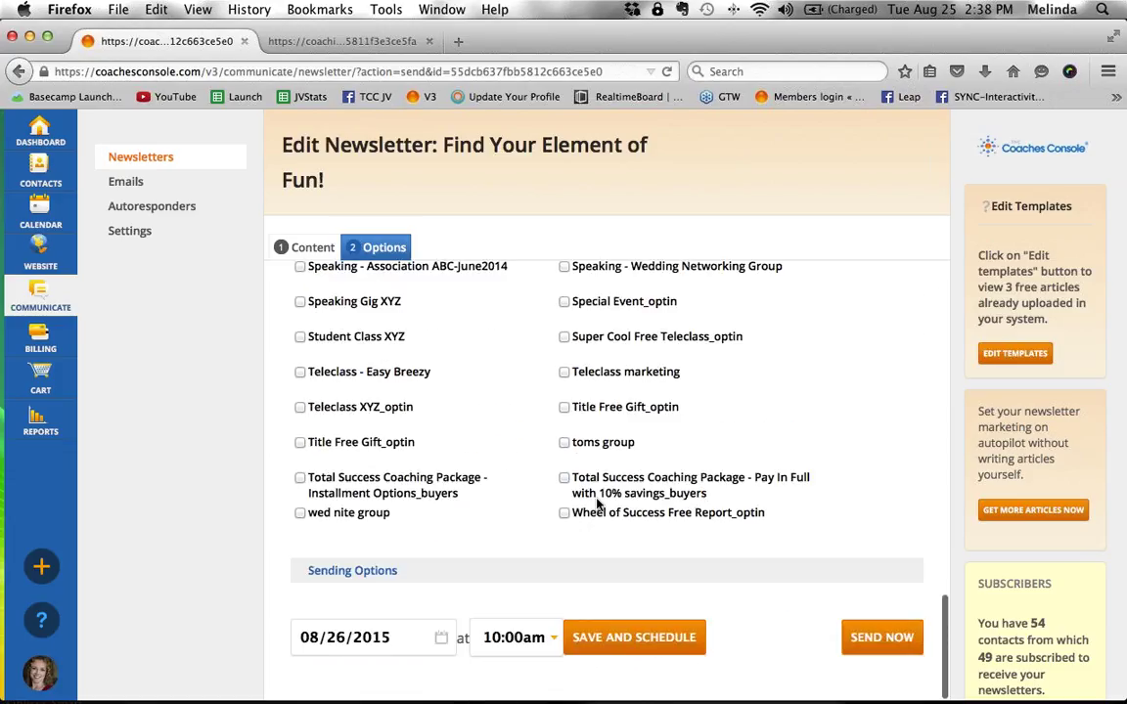
pyautogui.scroll(15, 600, 503)
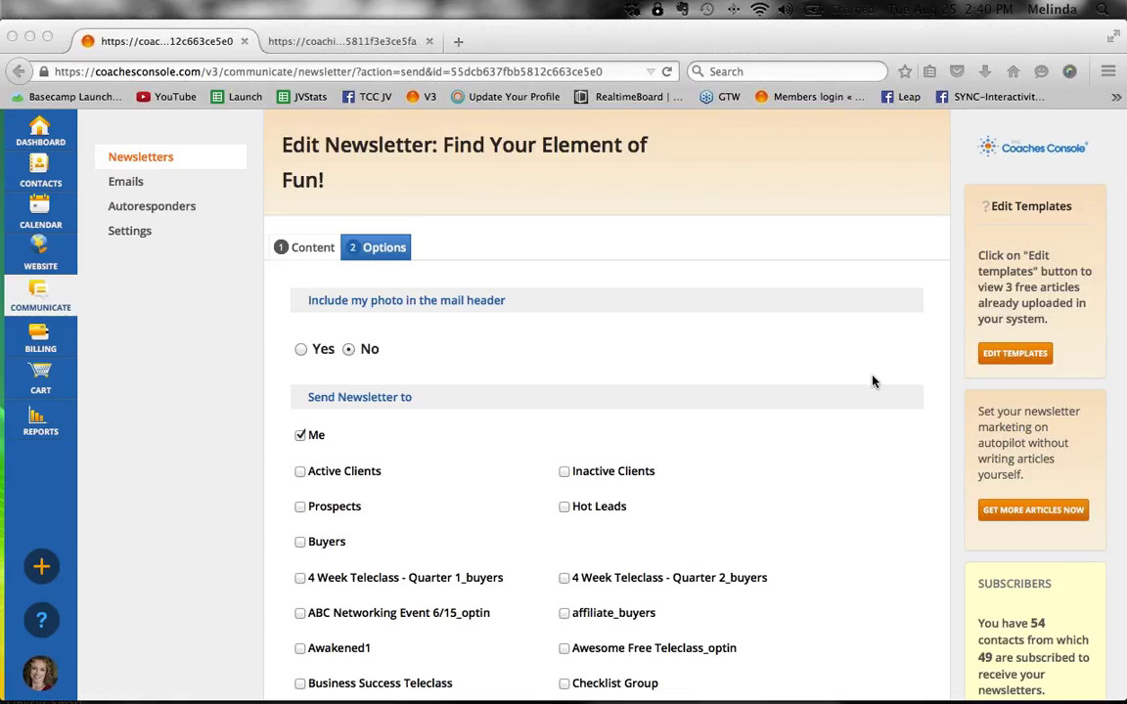
pyautogui.click(299, 472)
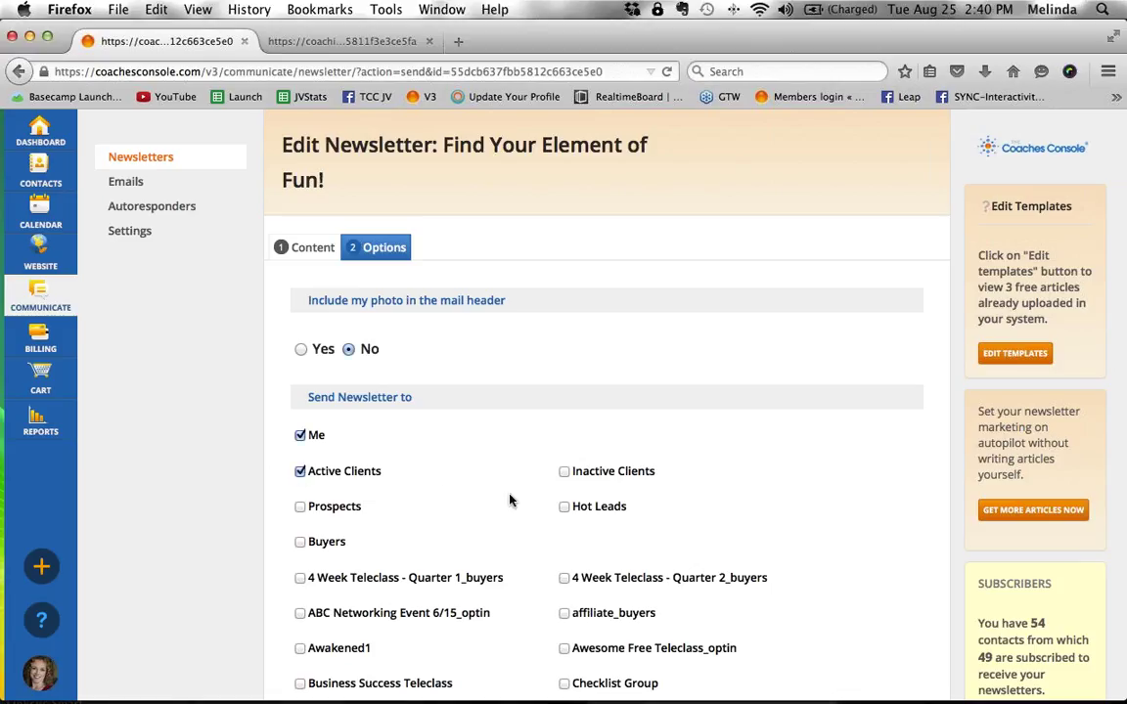
pyautogui.click(565, 472)
pyautogui.click(564, 507)
pyautogui.click(299, 507)
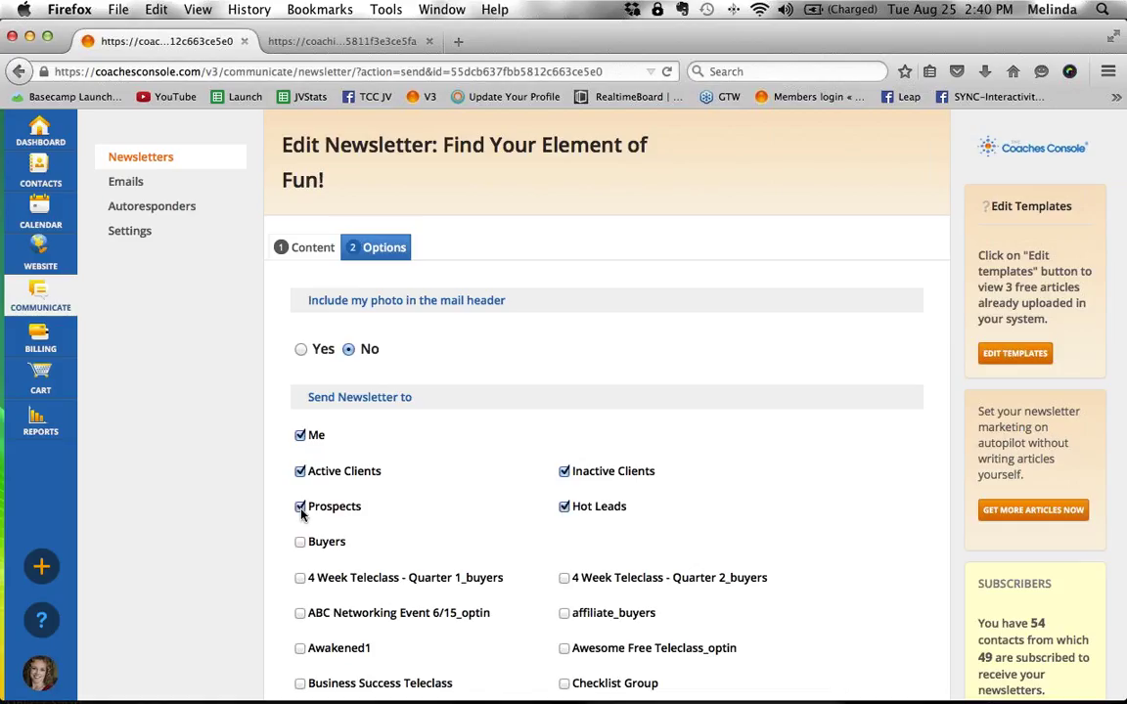
pyautogui.click(301, 544)
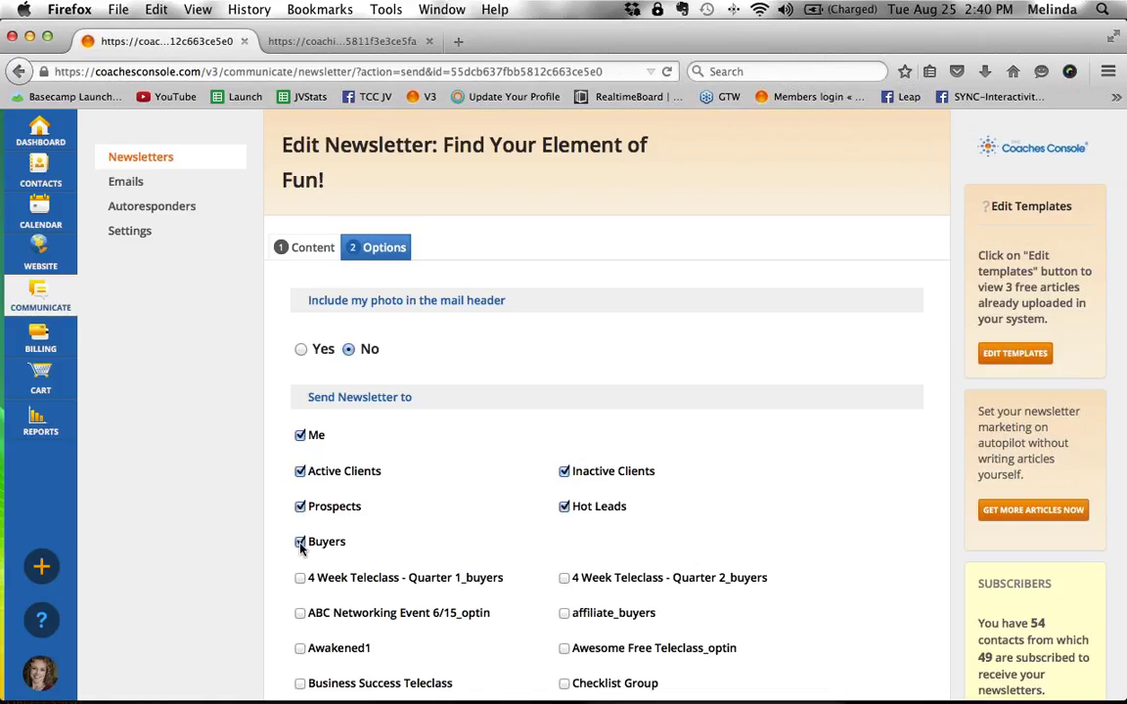
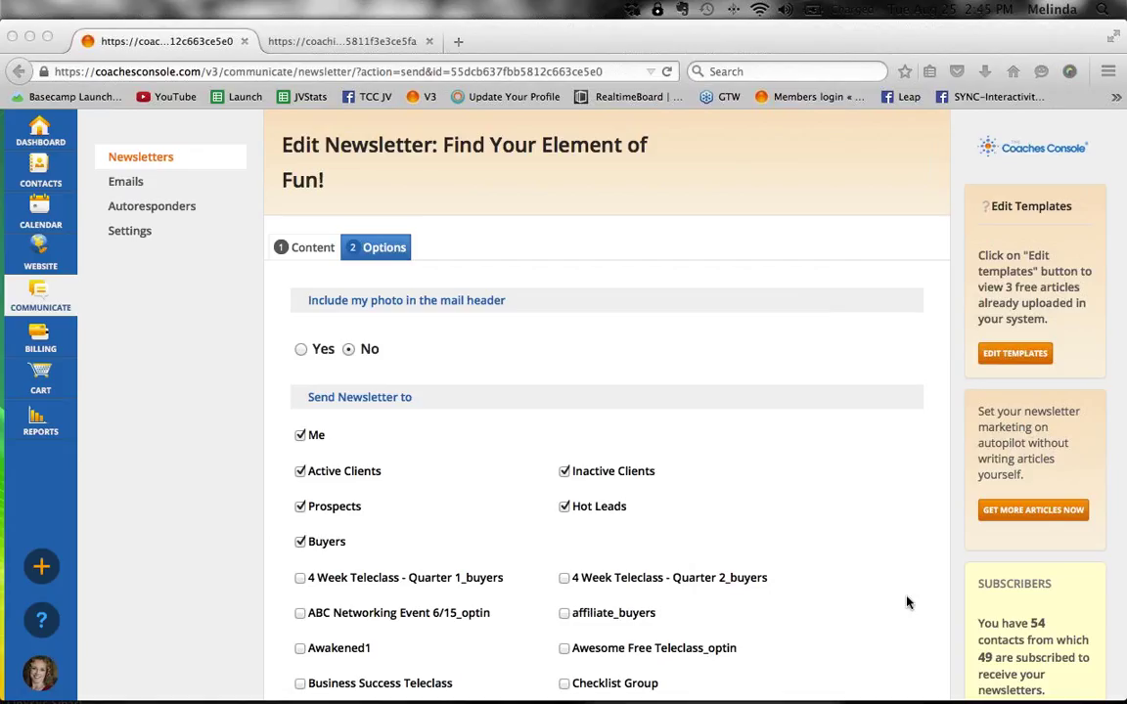
# - Leave the newsletter options and go to the Dashboard
pyautogui.moveTo(739, 693)
pyautogui.click(49, 135)
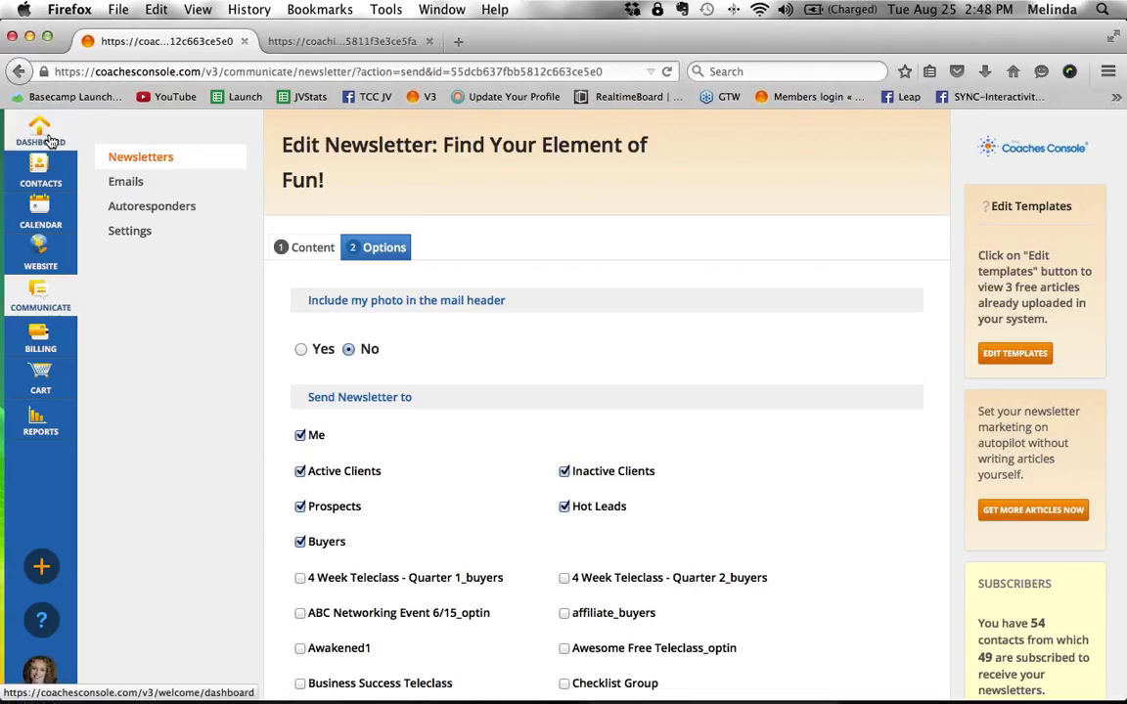
pyautogui.click(49, 139)
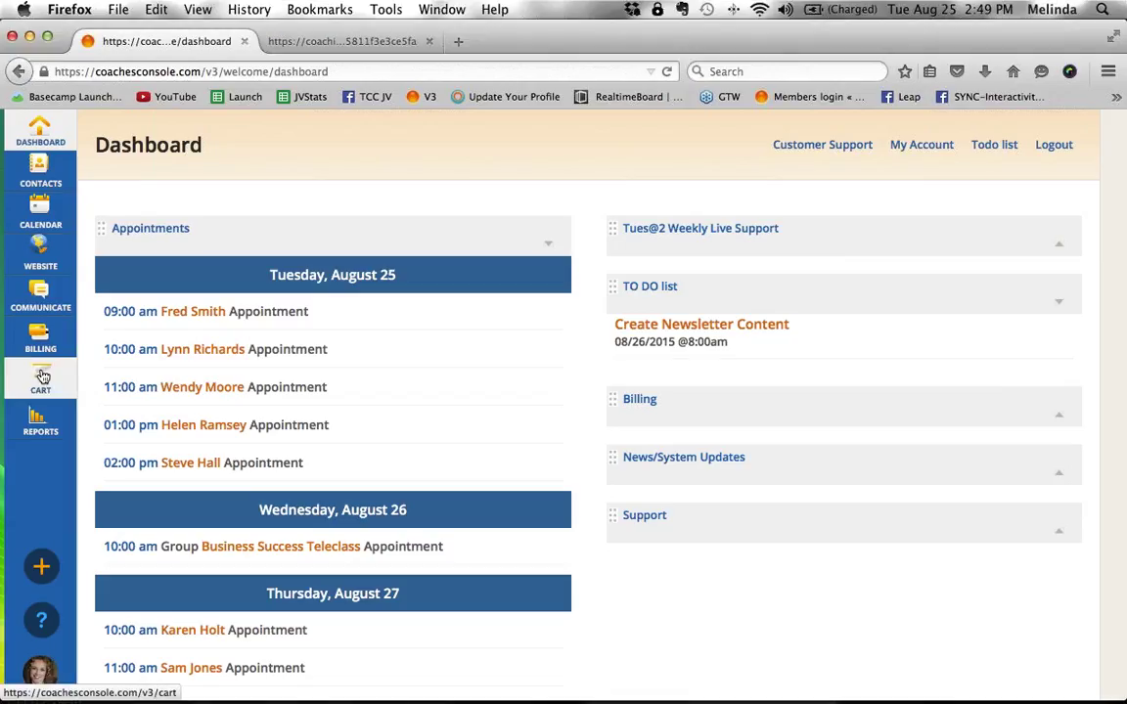
# - Open the first Courage, Risks and Rewards Coaching Program in the course list to view its lessons
pyautogui.moveTo(45, 376)
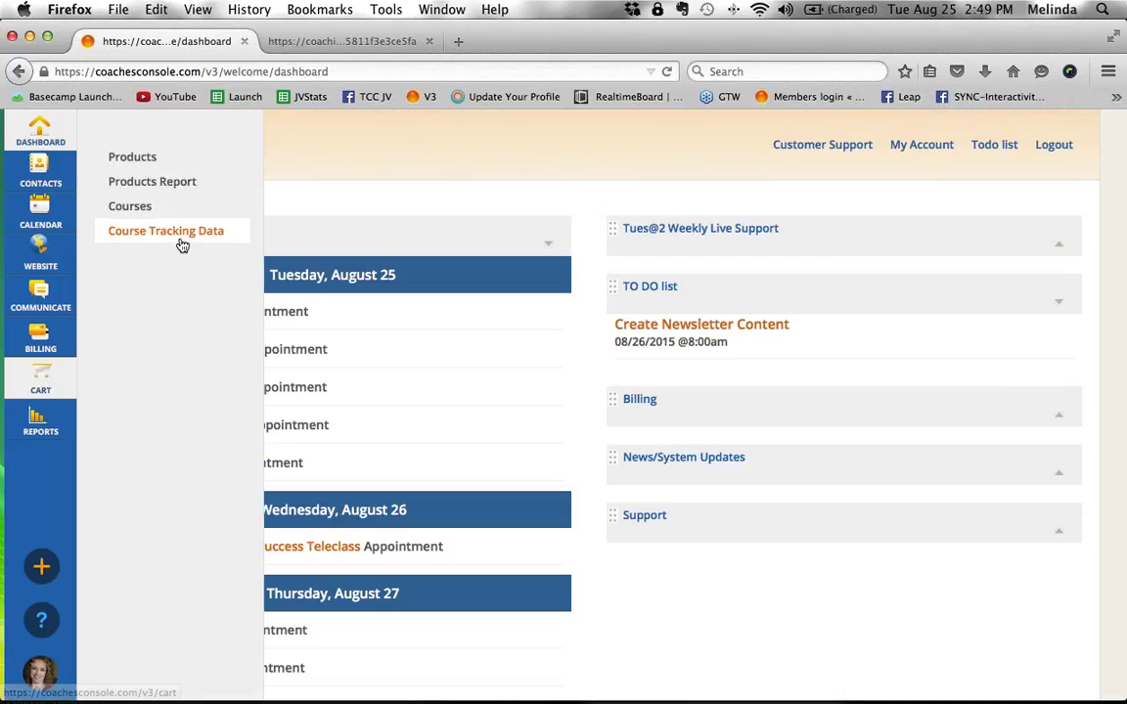
pyautogui.click(148, 209)
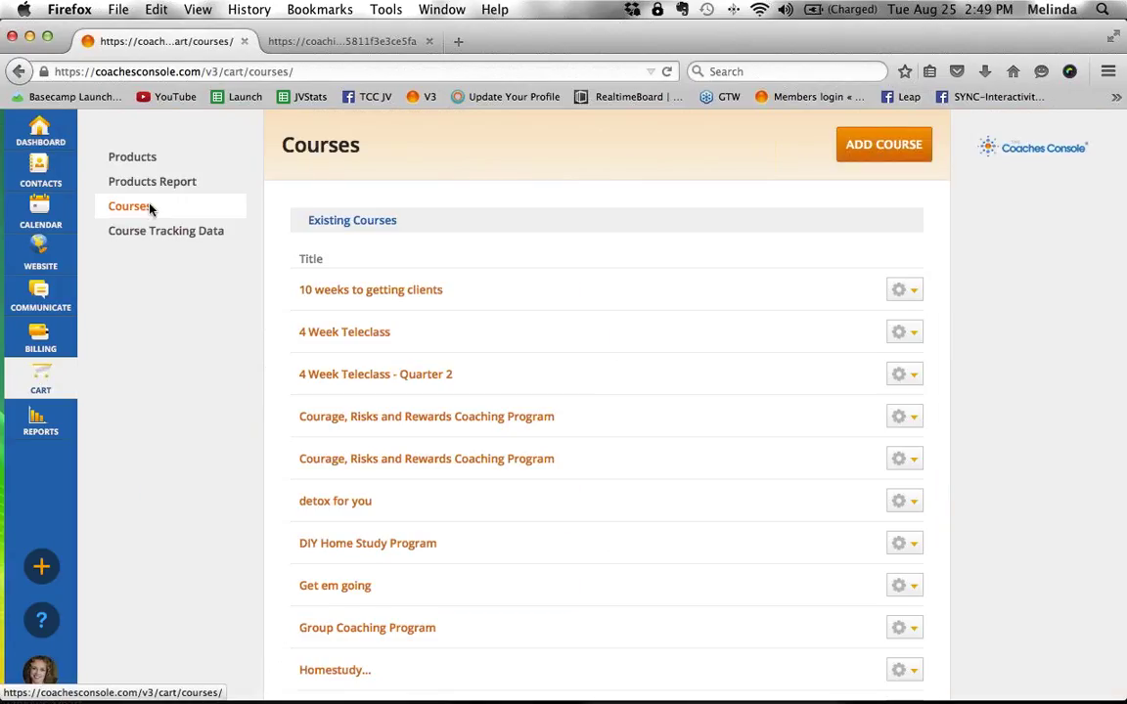
pyautogui.click(358, 419)
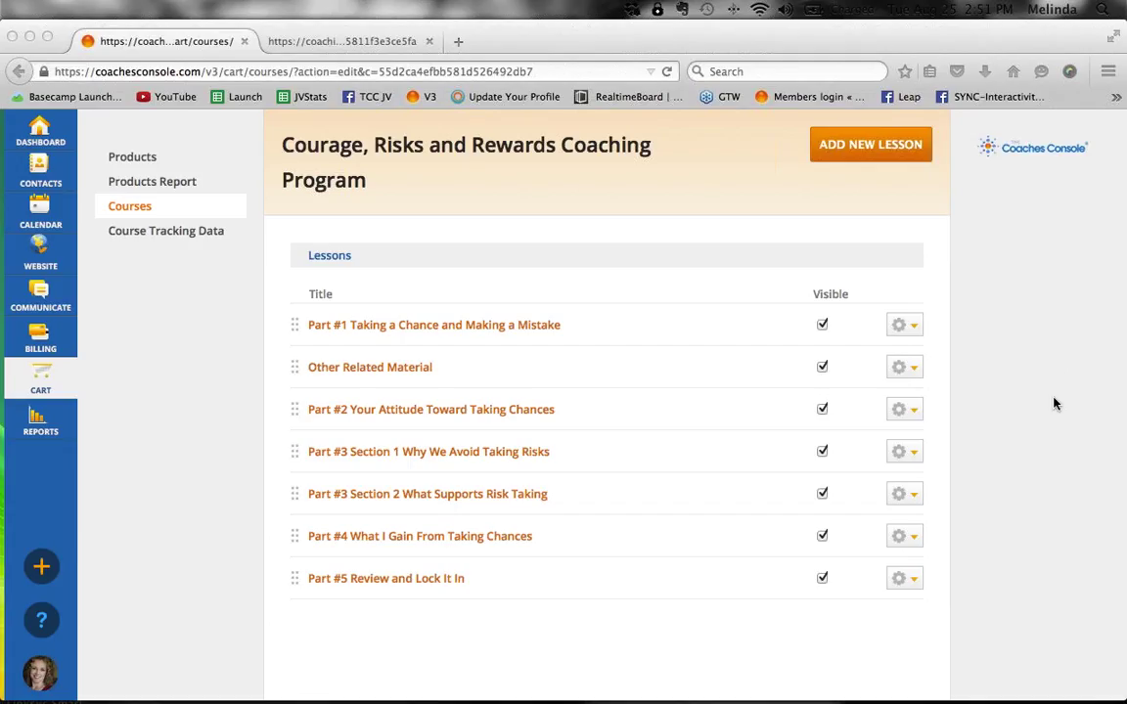
# - Start a new document upload for the website and set its category to Main
pyautogui.click(90, 258)
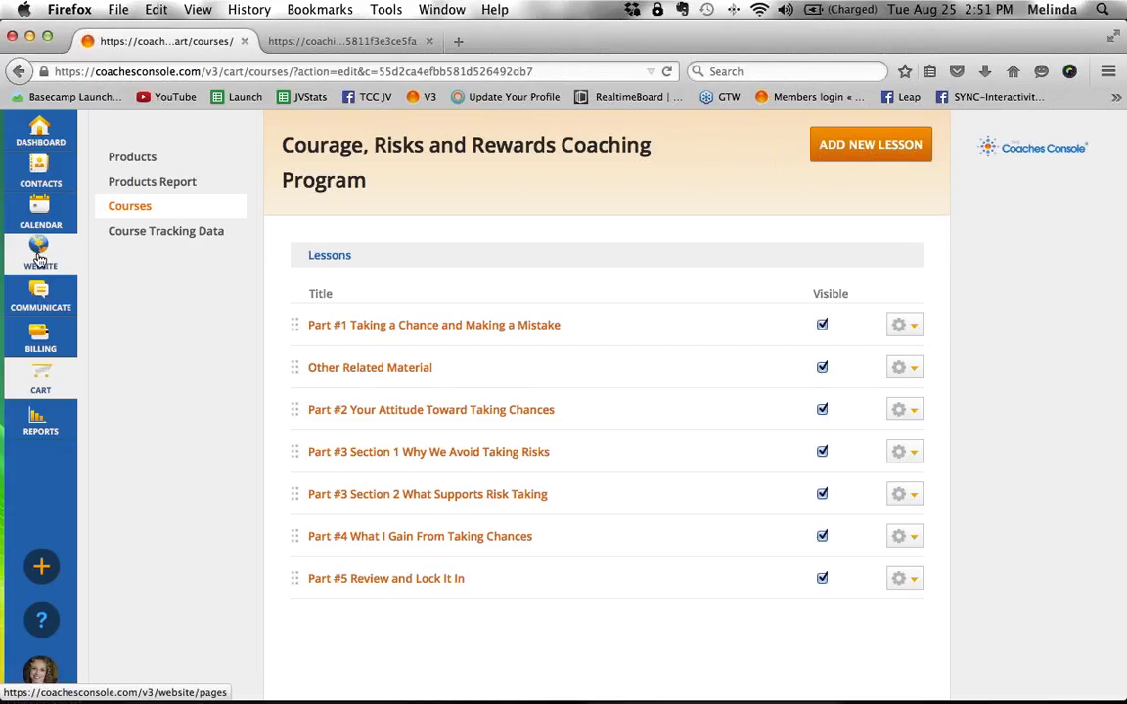
pyautogui.moveTo(53, 258)
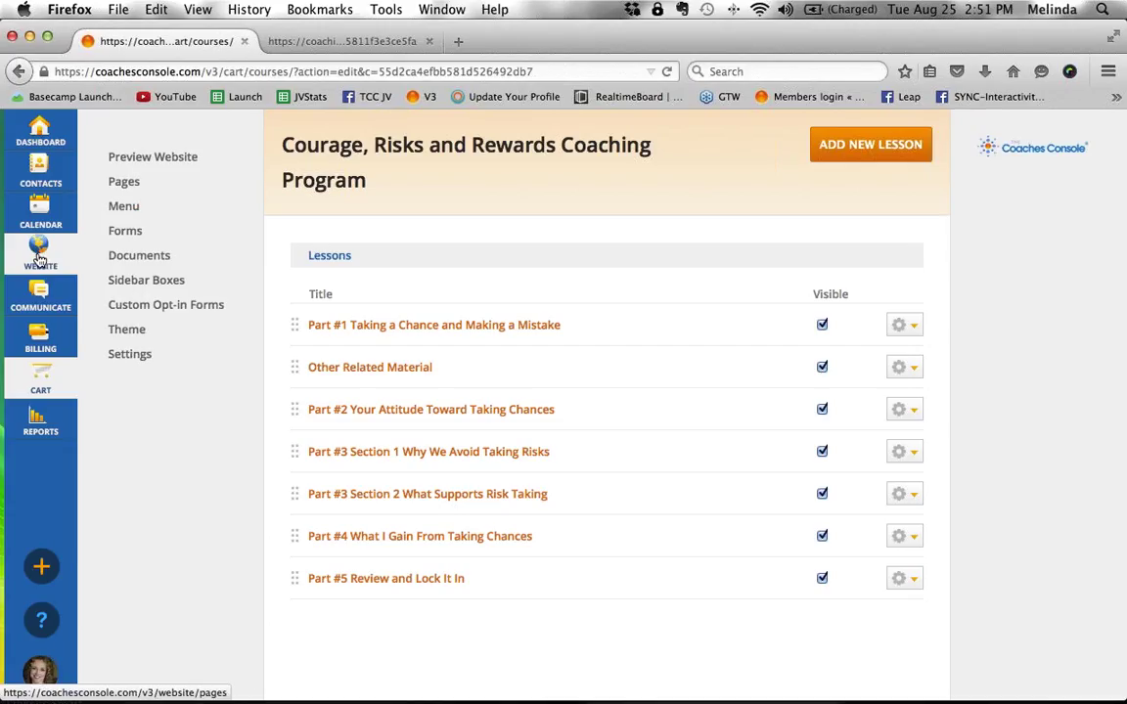
pyautogui.click(124, 257)
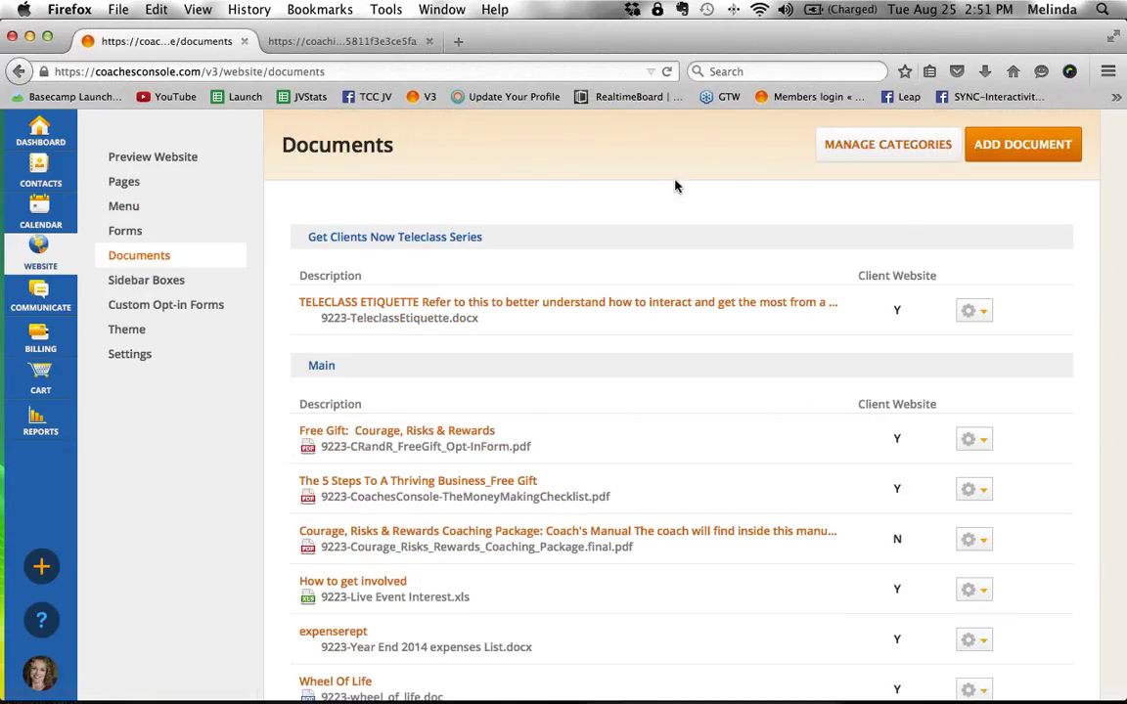
pyautogui.click(993, 156)
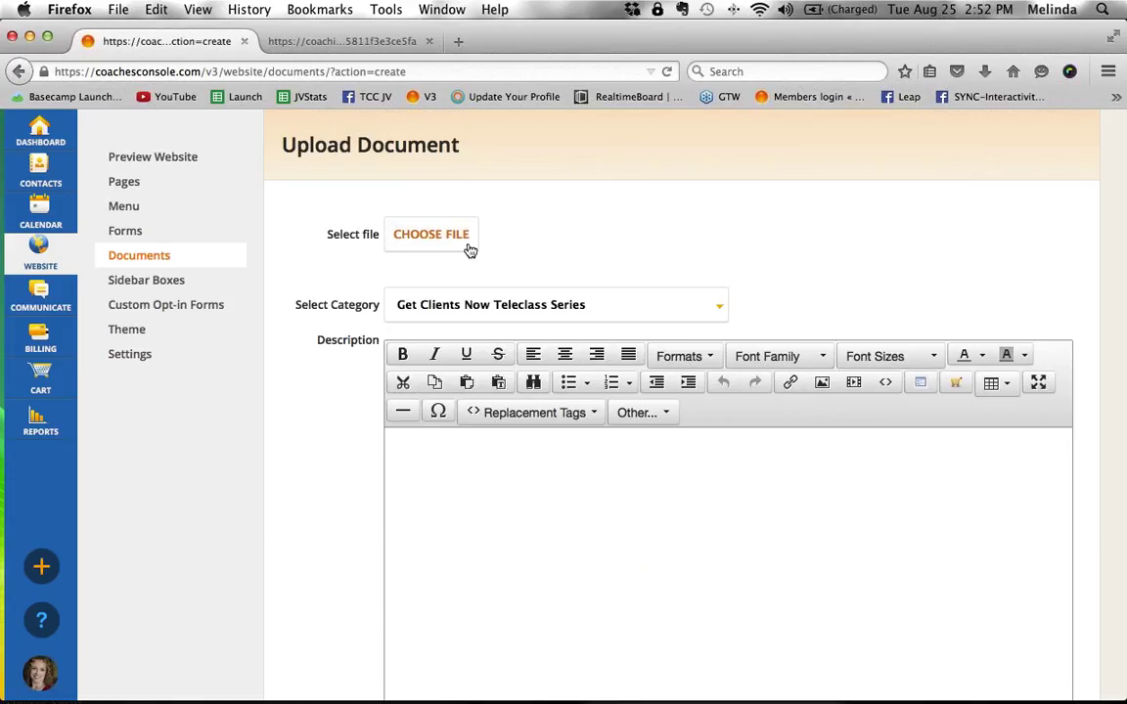
pyautogui.click(473, 304)
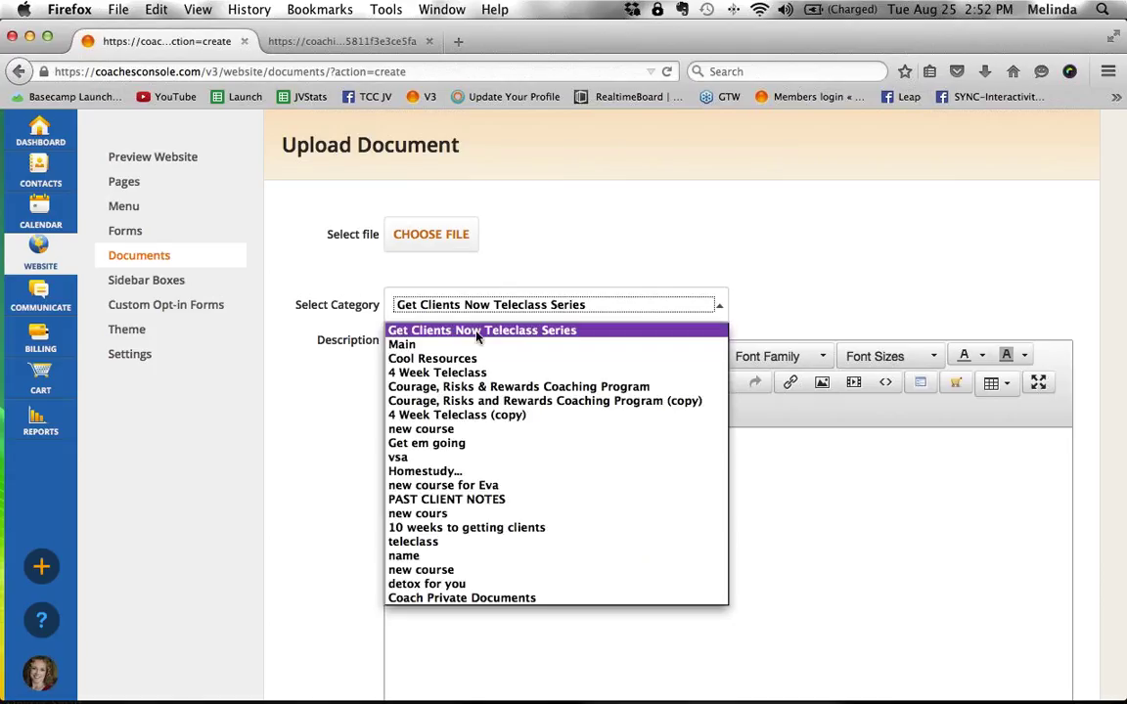
pyautogui.click(475, 346)
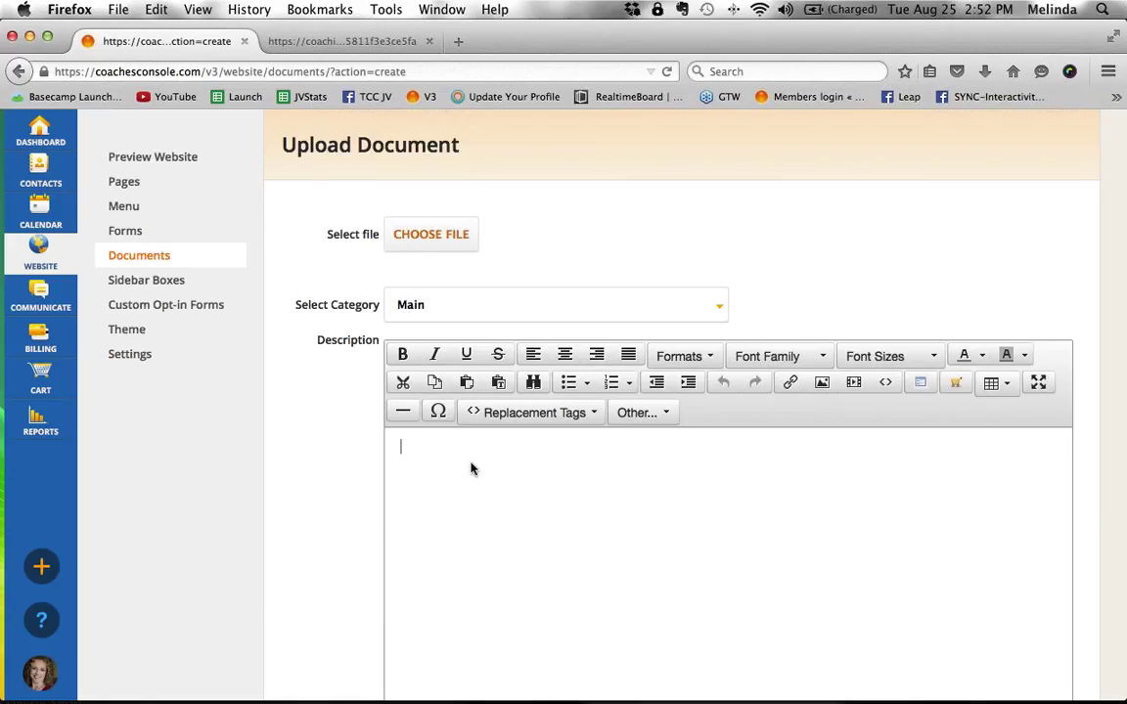
pyautogui.write('TITLE OF')
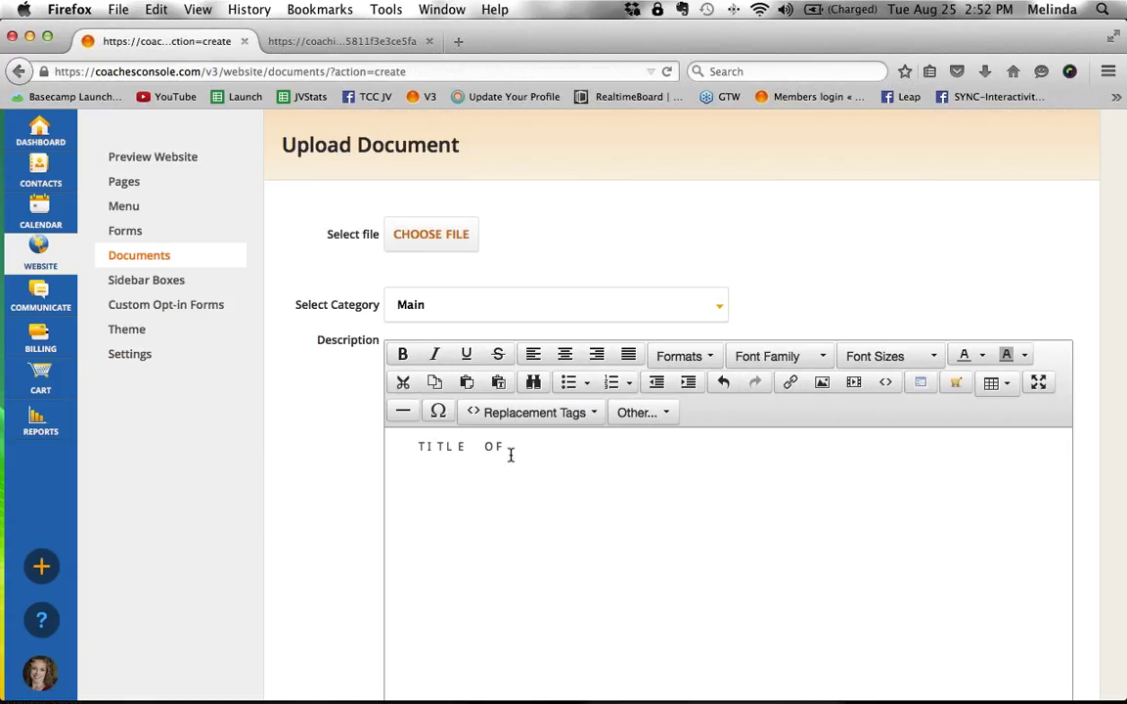
pyautogui.tripleClick(510, 455)
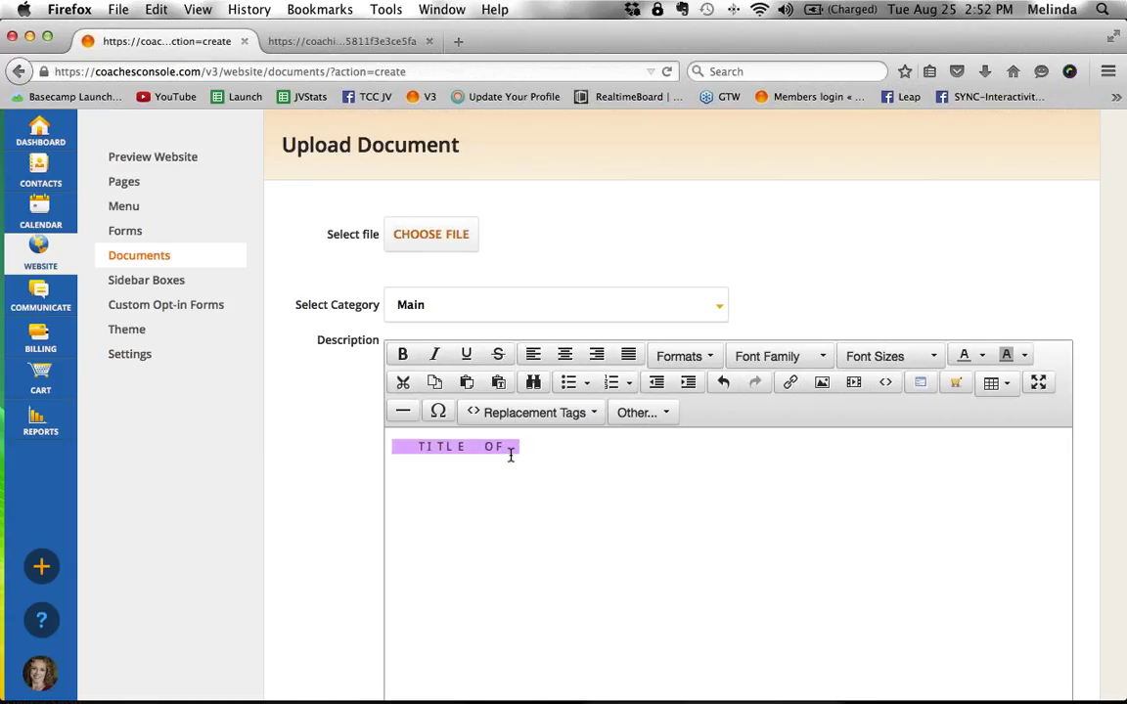
pyautogui.press('BackSpace')
# - Enter TITLE OF GIVEAWAY as the new document's description and return to the documents list without saving
pyautogui.write('TI')
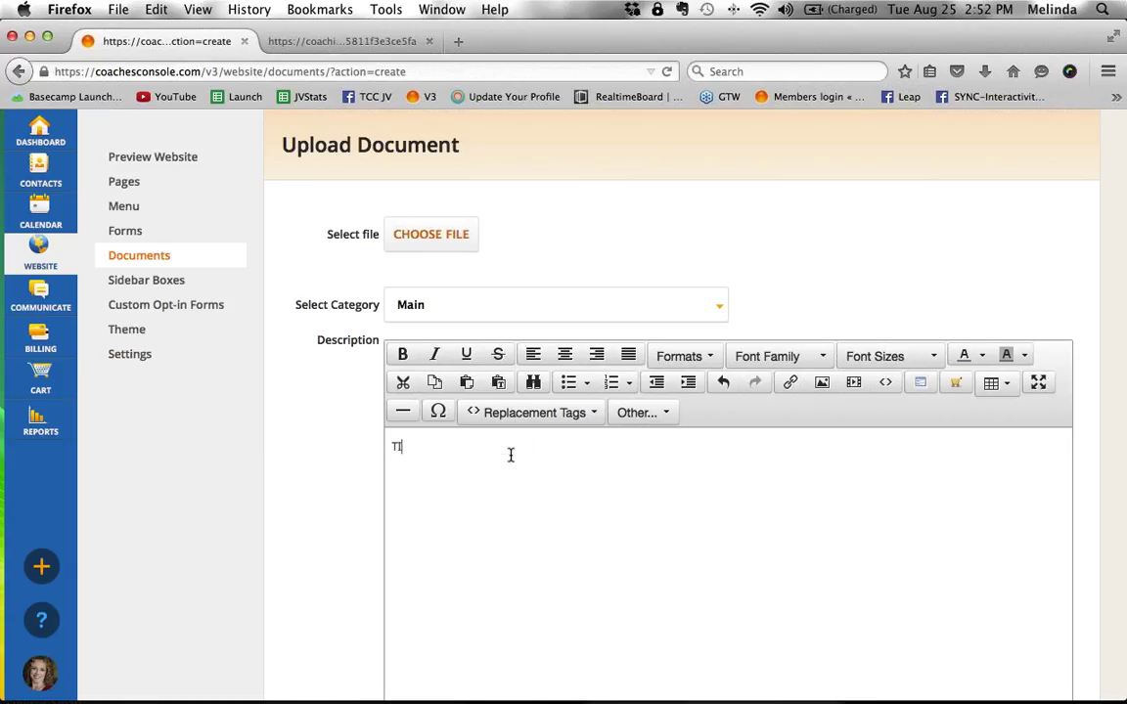
pyautogui.write('TLE OF GIVEA')
pyautogui.write('AY')
pyautogui.press('Left')
pyautogui.press('Left')
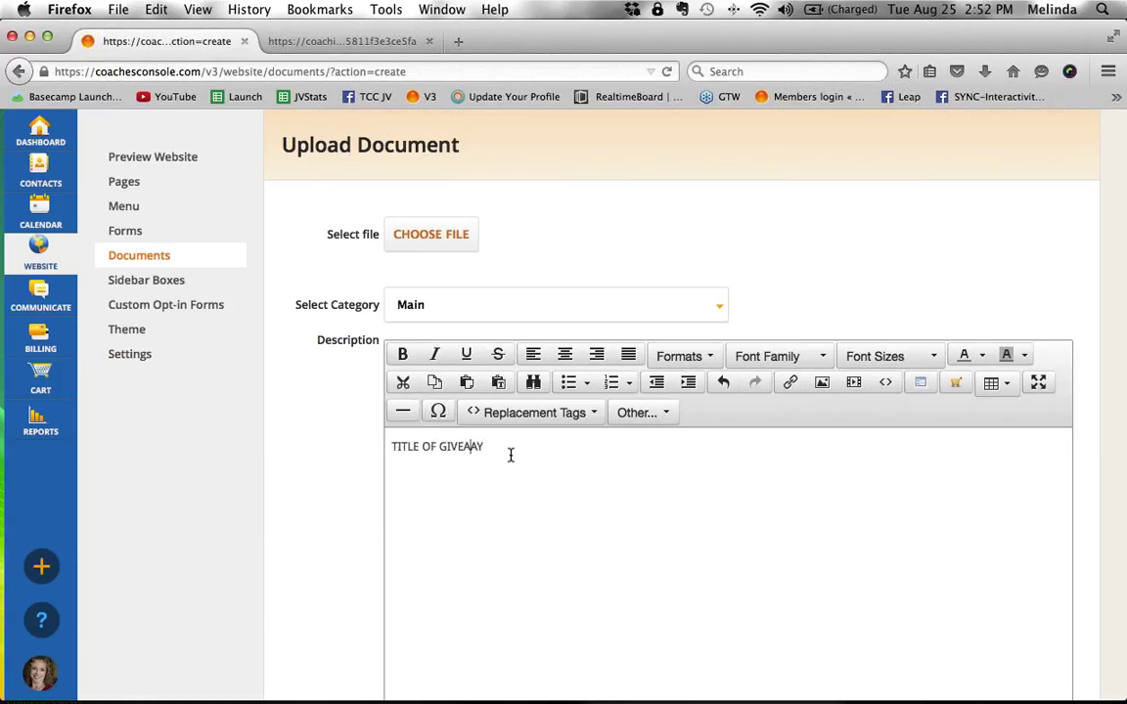
pyautogui.write('W')
pyautogui.press('End')
pyautogui.scroll(-5, 720, 448)
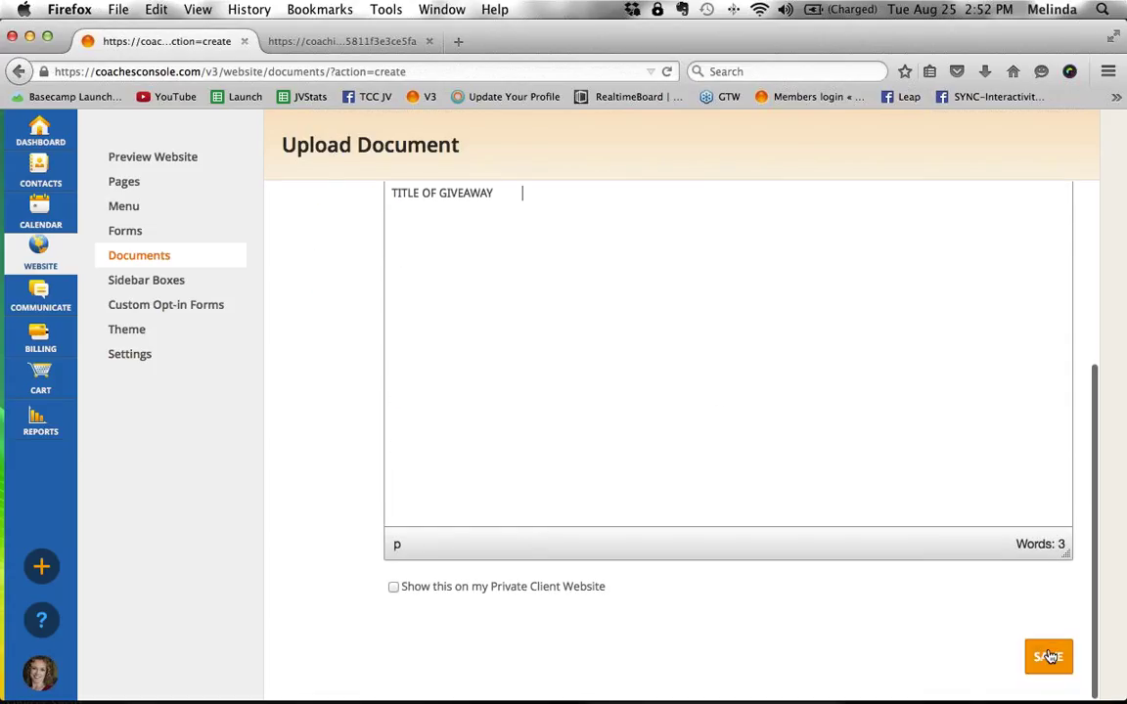
pyautogui.scroll(3, 1051, 658)
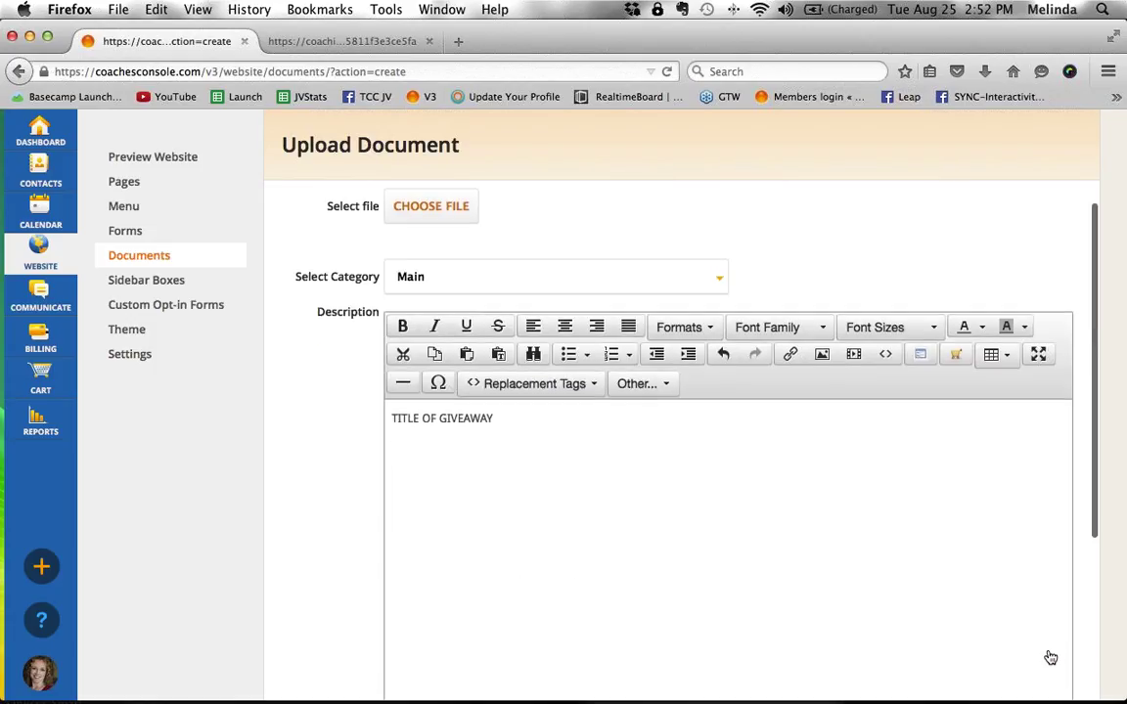
pyautogui.scroll(1, 1051, 657)
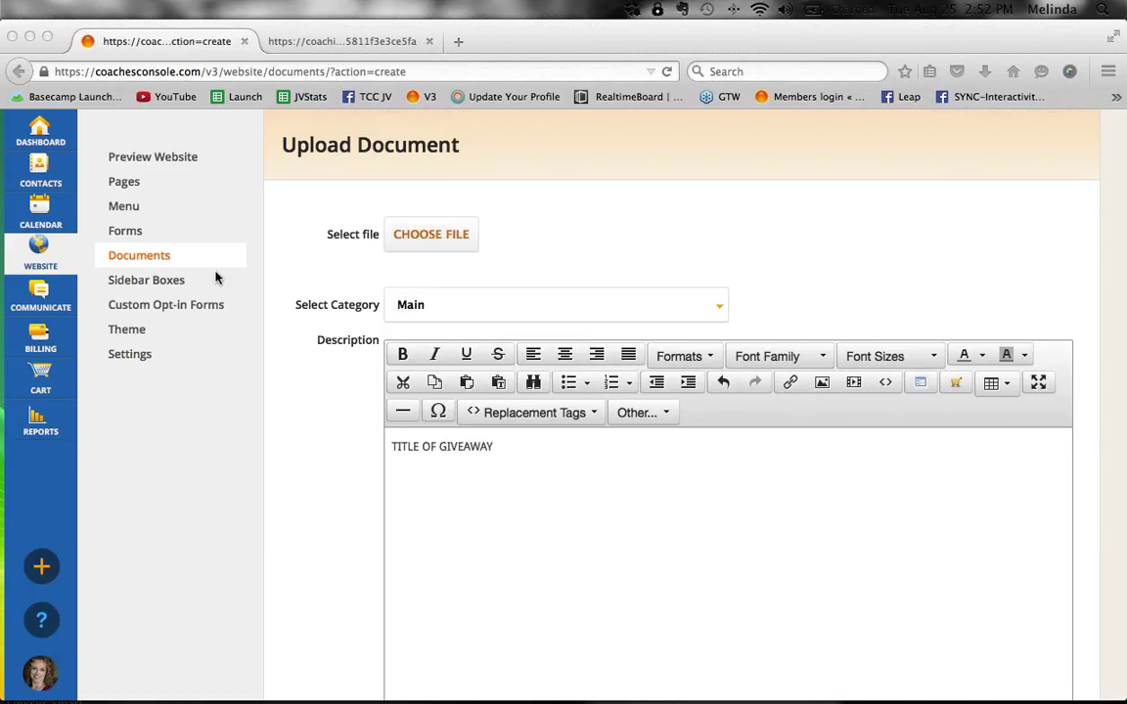
pyautogui.click(129, 257)
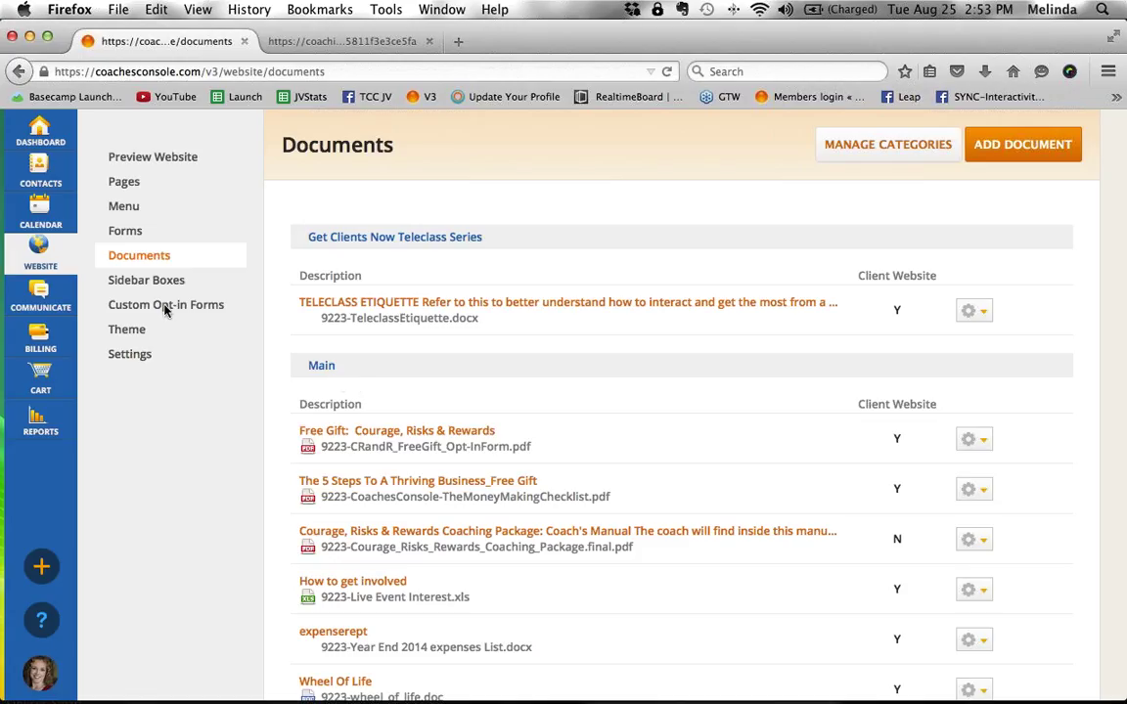
# - Open the custom opt-in form Free Gift Opt In Home Page and review its name and group assignment
pyautogui.click(224, 307)
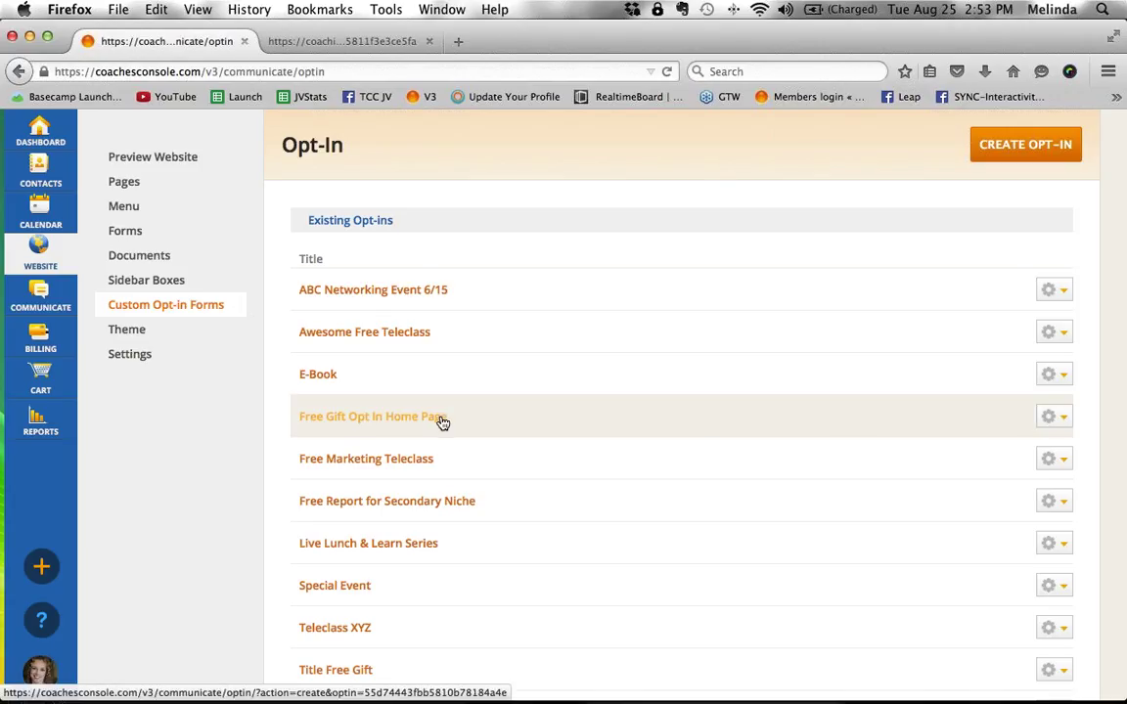
pyautogui.click(441, 418)
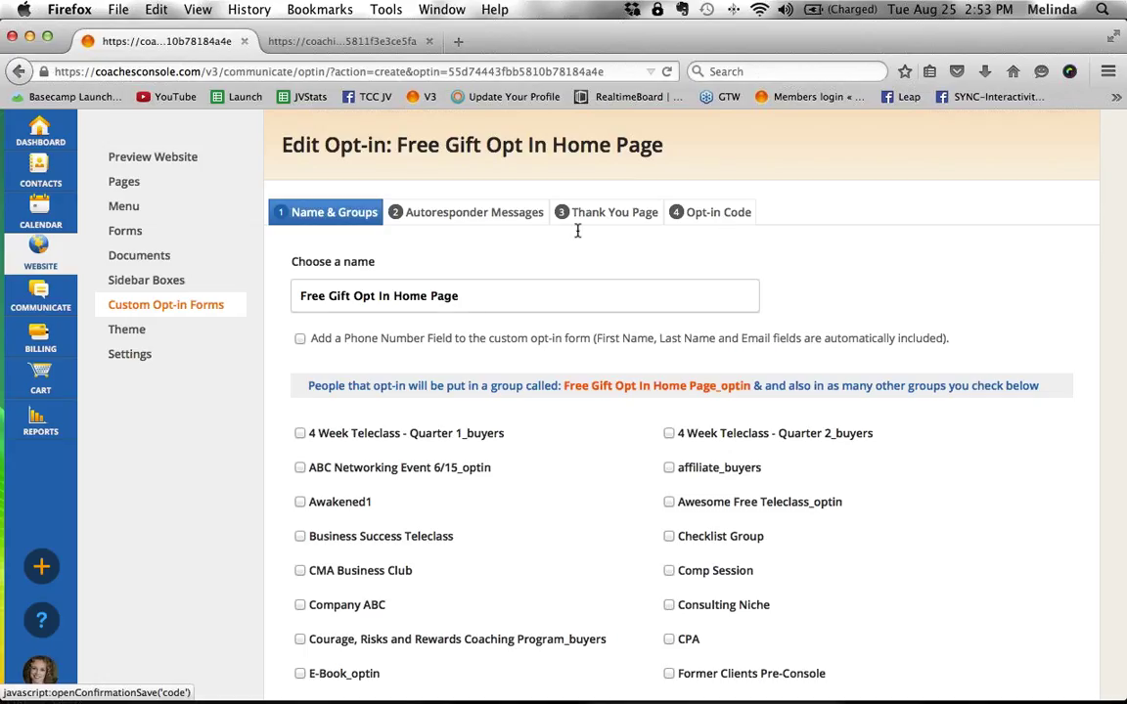
pyautogui.moveTo(466, 296); pyautogui.dragTo(292, 295)
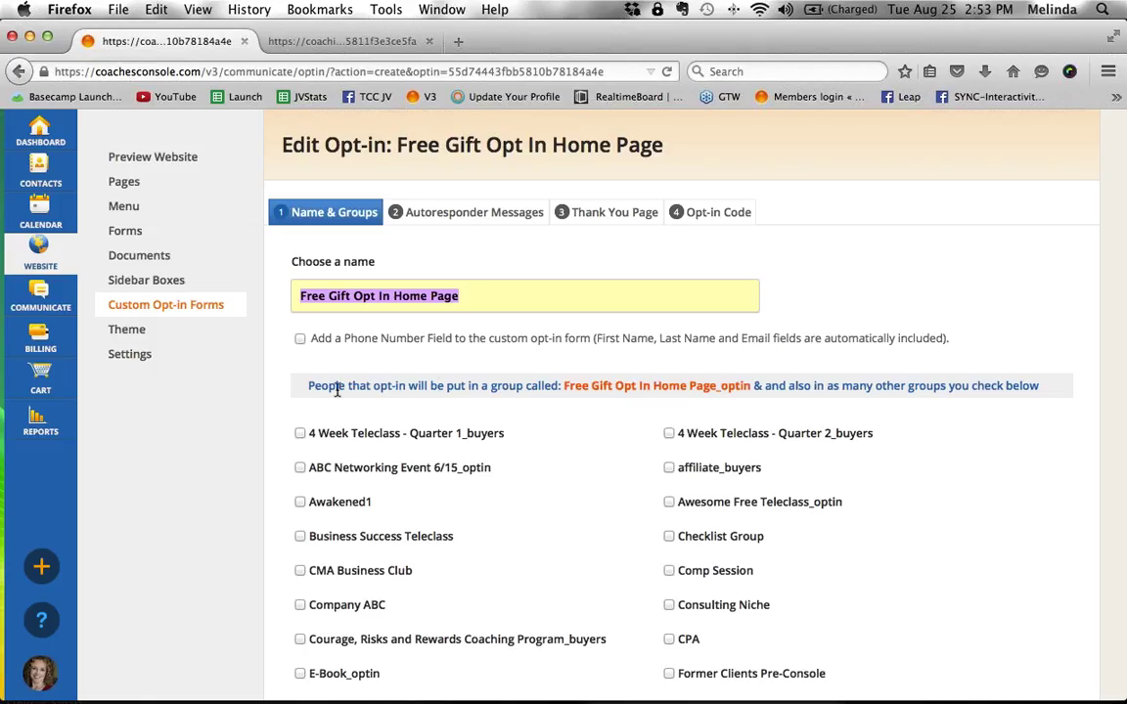
pyautogui.moveTo(307, 385); pyautogui.dragTo(405, 386)
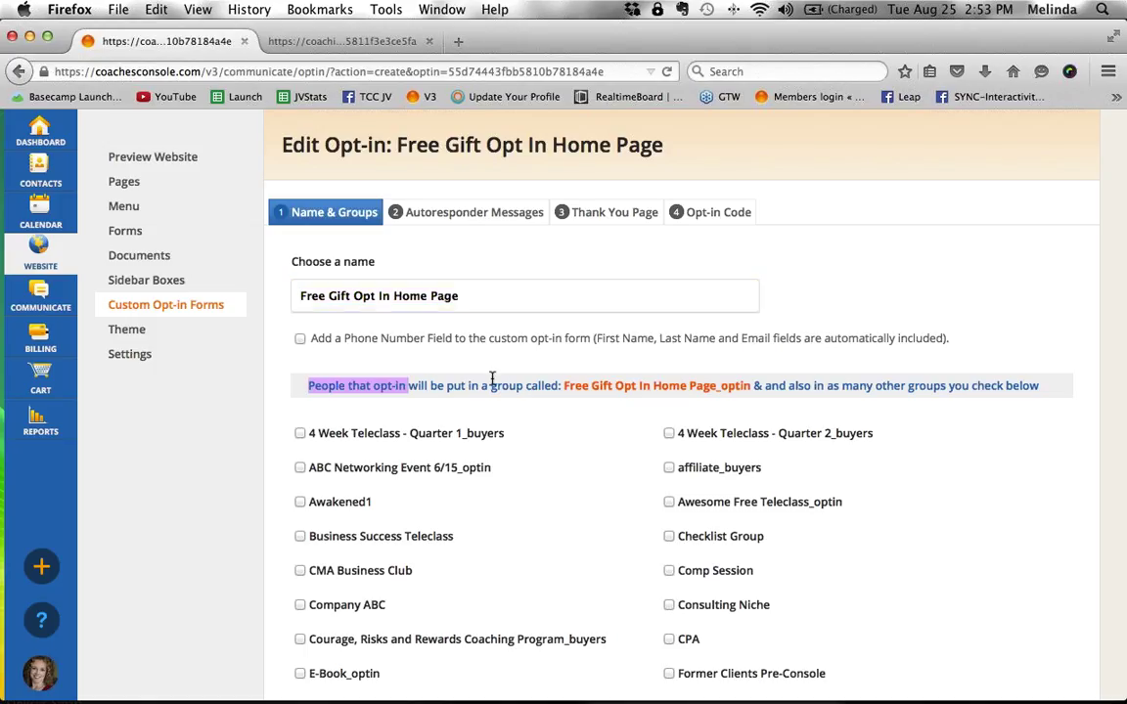
pyautogui.moveTo(554, 383); pyautogui.dragTo(561, 386)
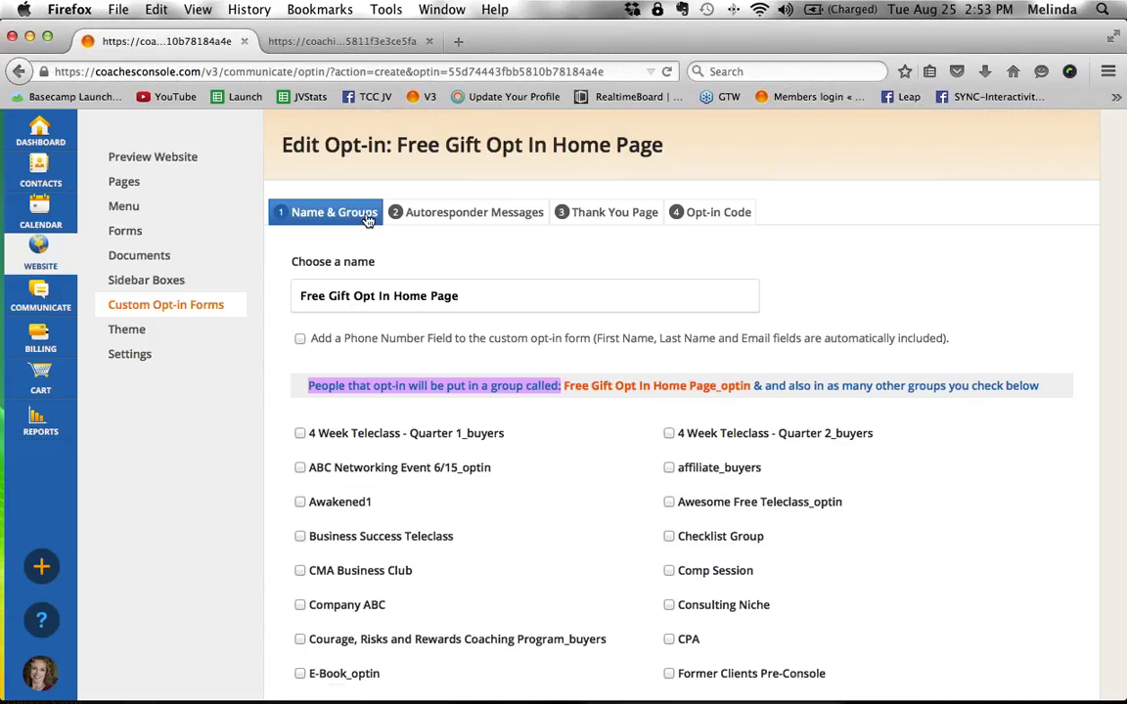
pyautogui.click(435, 255)
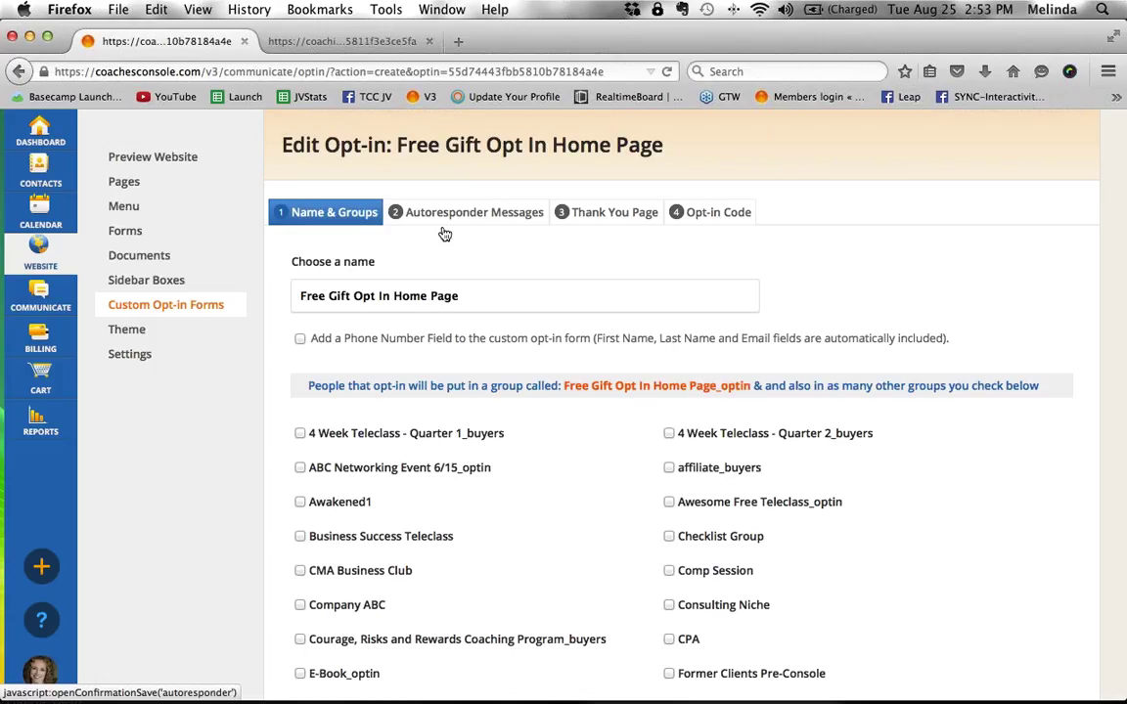
# - Add an autoresponder message with the subject "as promised here you go" and the content "click here to download"
pyautogui.click(443, 231)
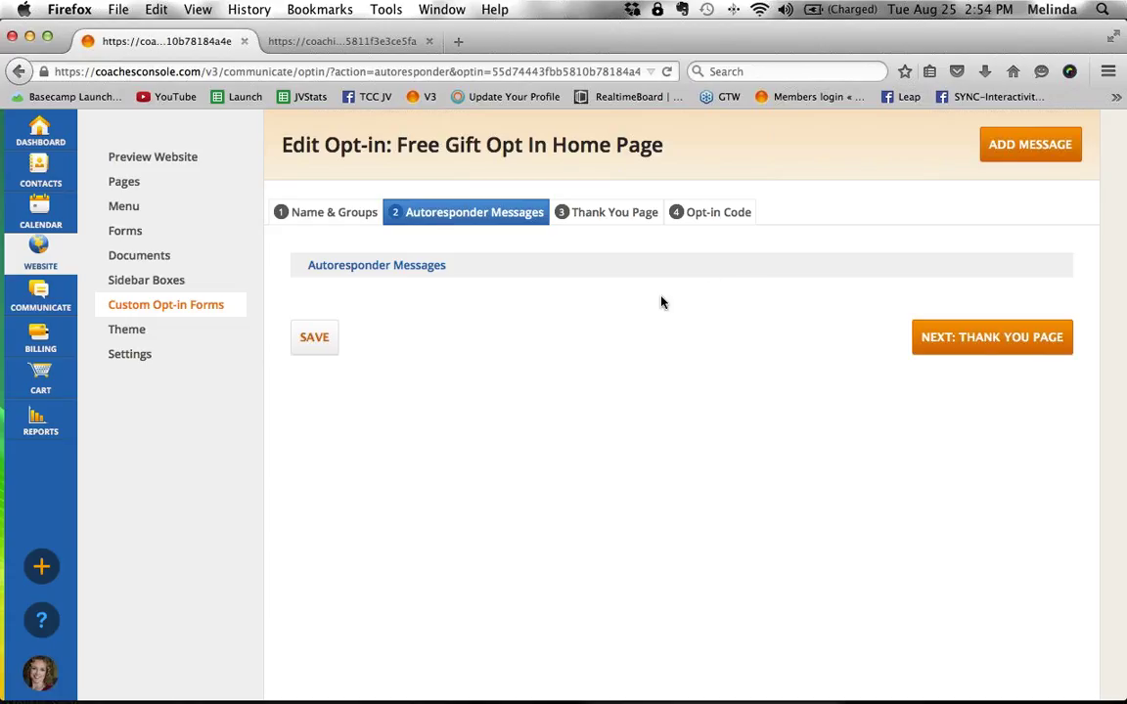
pyautogui.click(1000, 144)
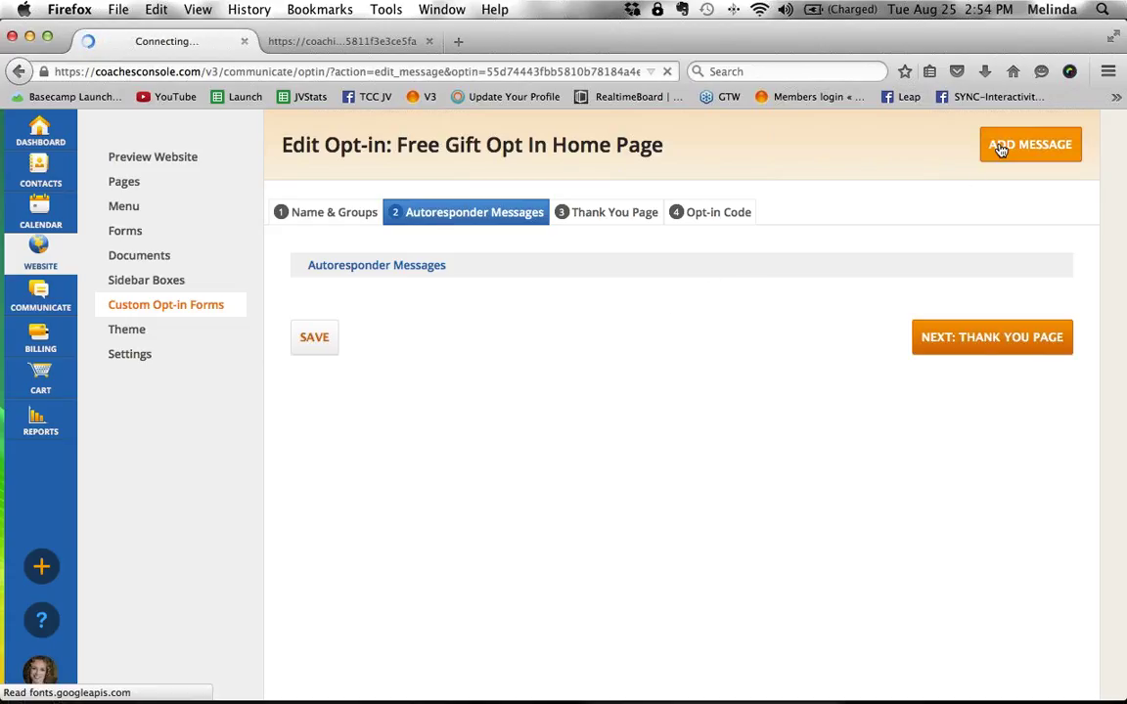
pyautogui.click(558, 309)
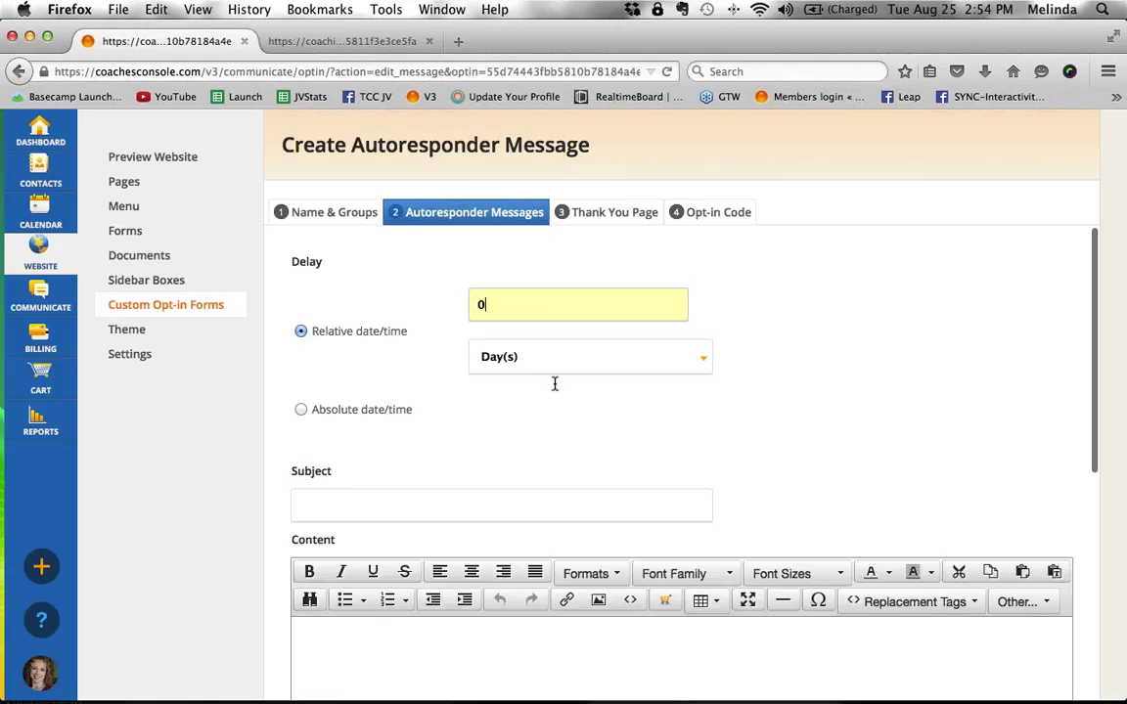
pyautogui.click(484, 508)
pyautogui.write('as promi')
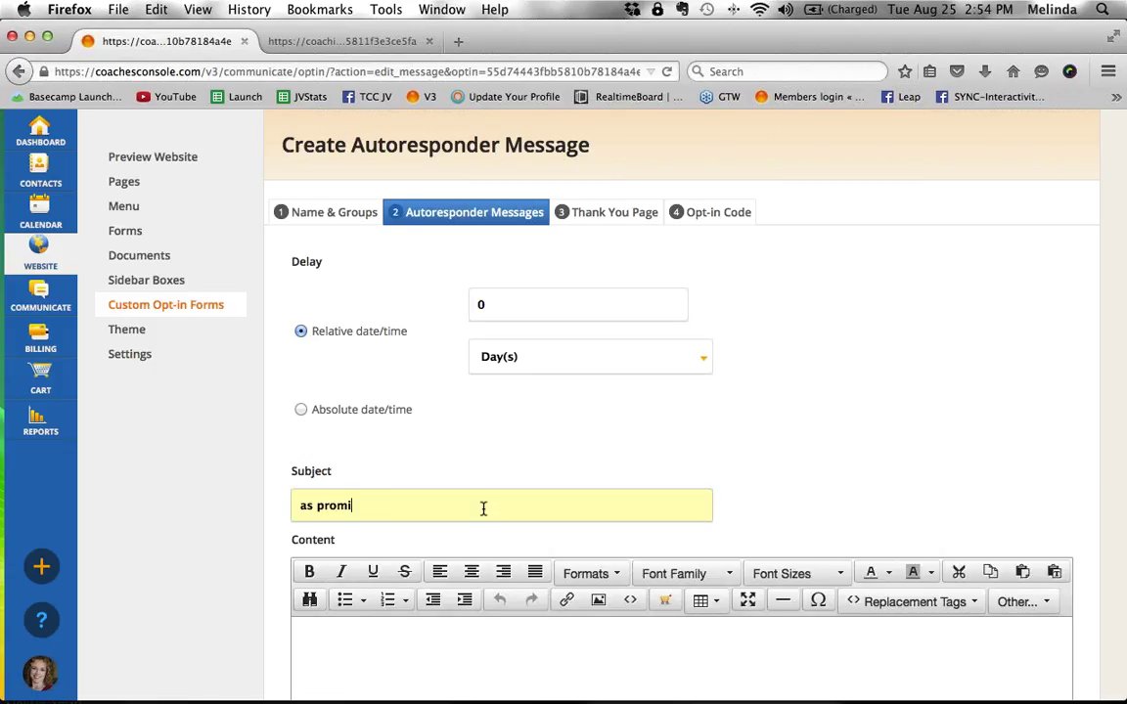
pyautogui.write('sed here you go')
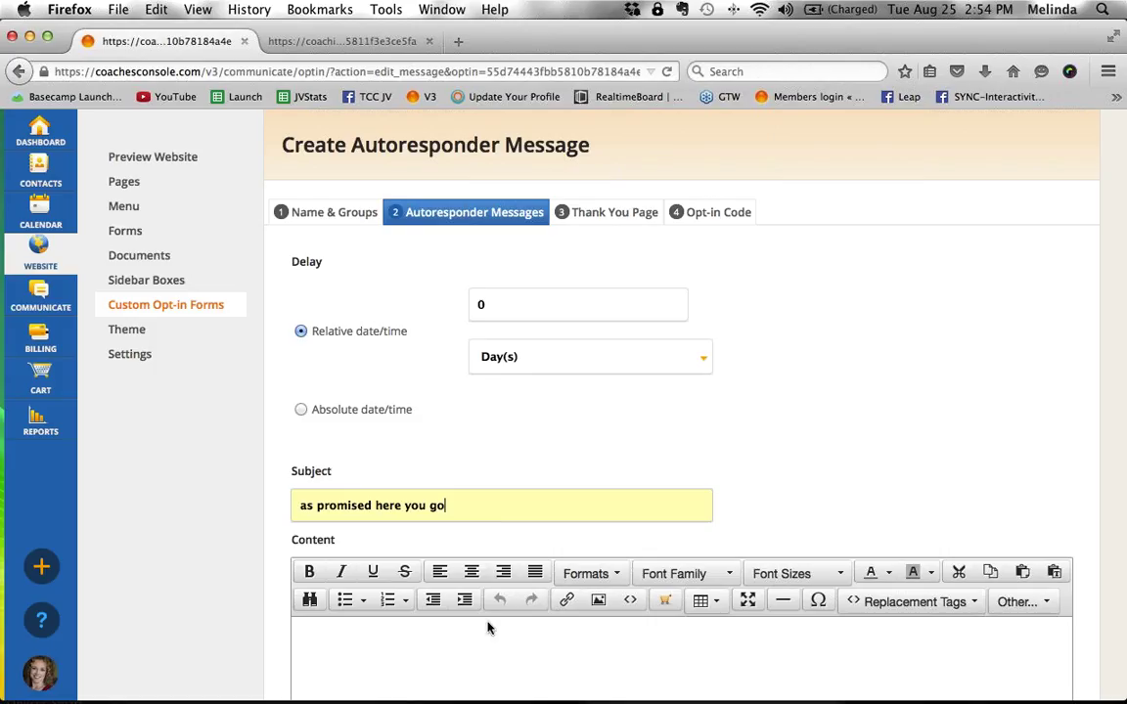
pyautogui.click(487, 626)
pyautogui.write('click here to download')
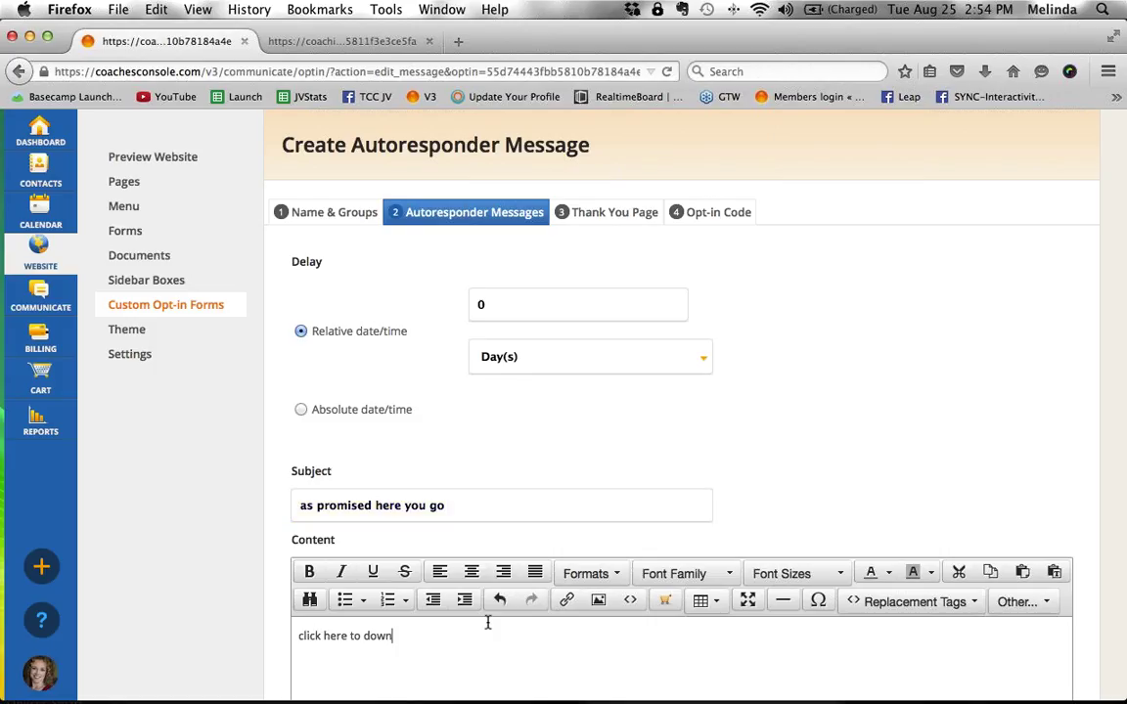
# - Link the whole "click here to download" text to the document 9223-CRandR_FreeGift_Opt-InForm.pdf and save the autoresponder message
pyautogui.hotkey('shift', 'alt', 'Left')
pyautogui.hotkey('shift', 'alt', 'Left')
pyautogui.hotkey('shift', 'alt', 'Left')
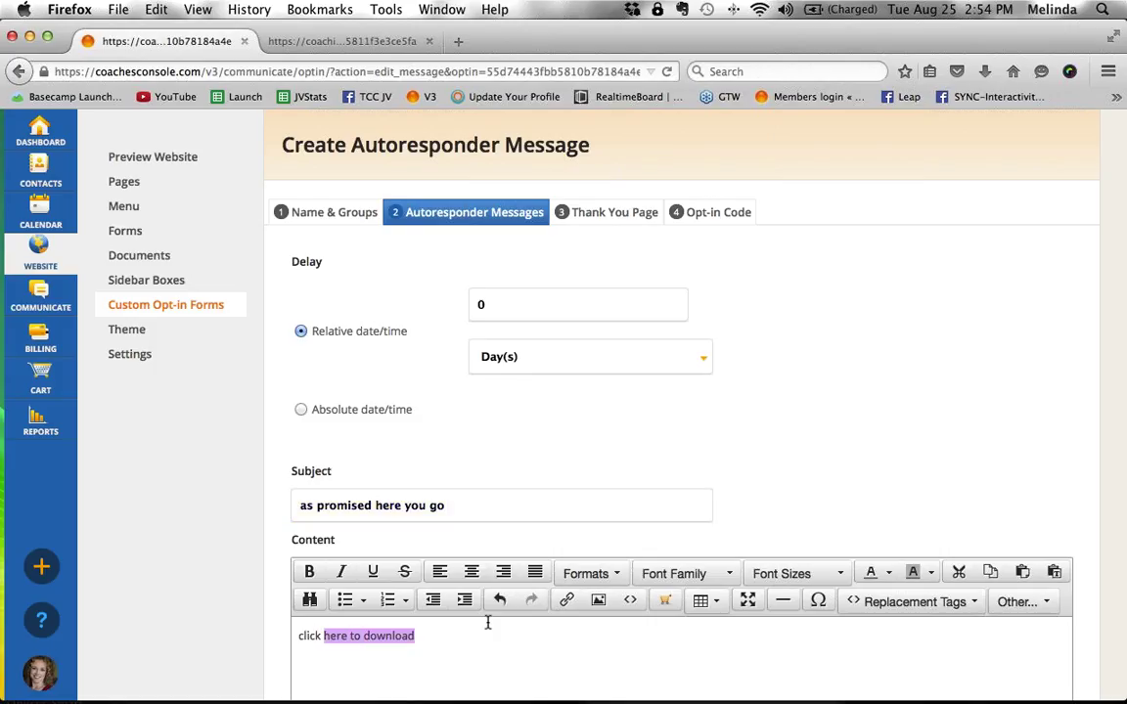
pyautogui.hotkey('shift', 'alt', 'Left')
pyautogui.scroll(-3, 836, 524)
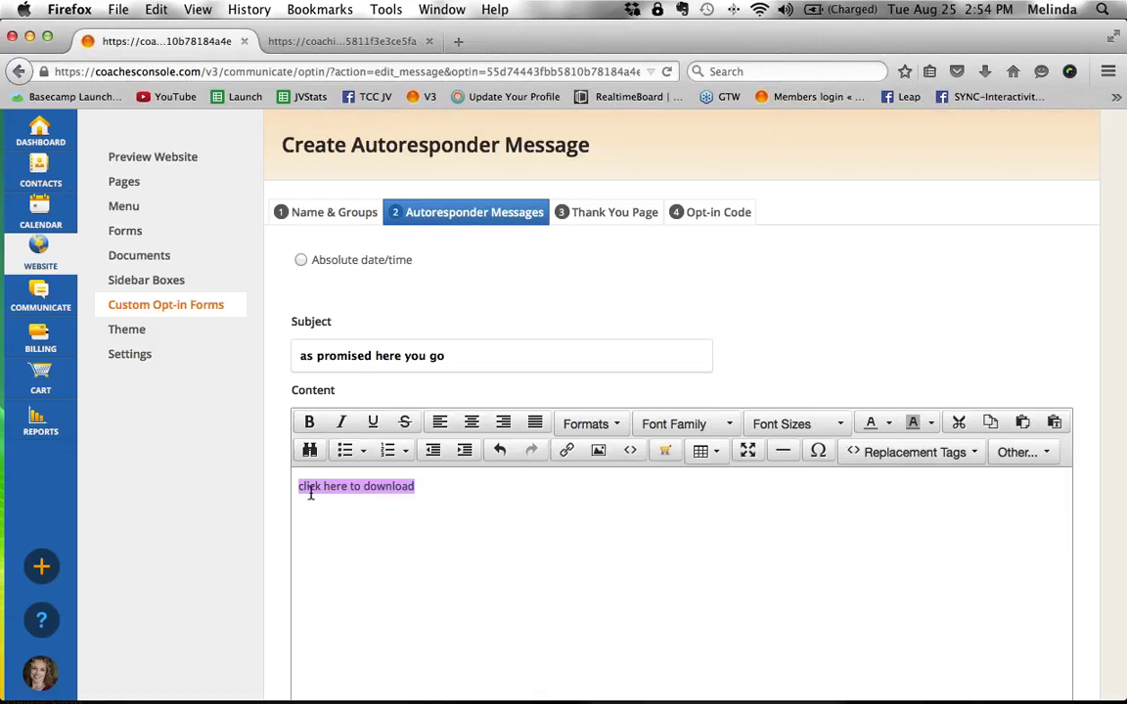
pyautogui.click(567, 457)
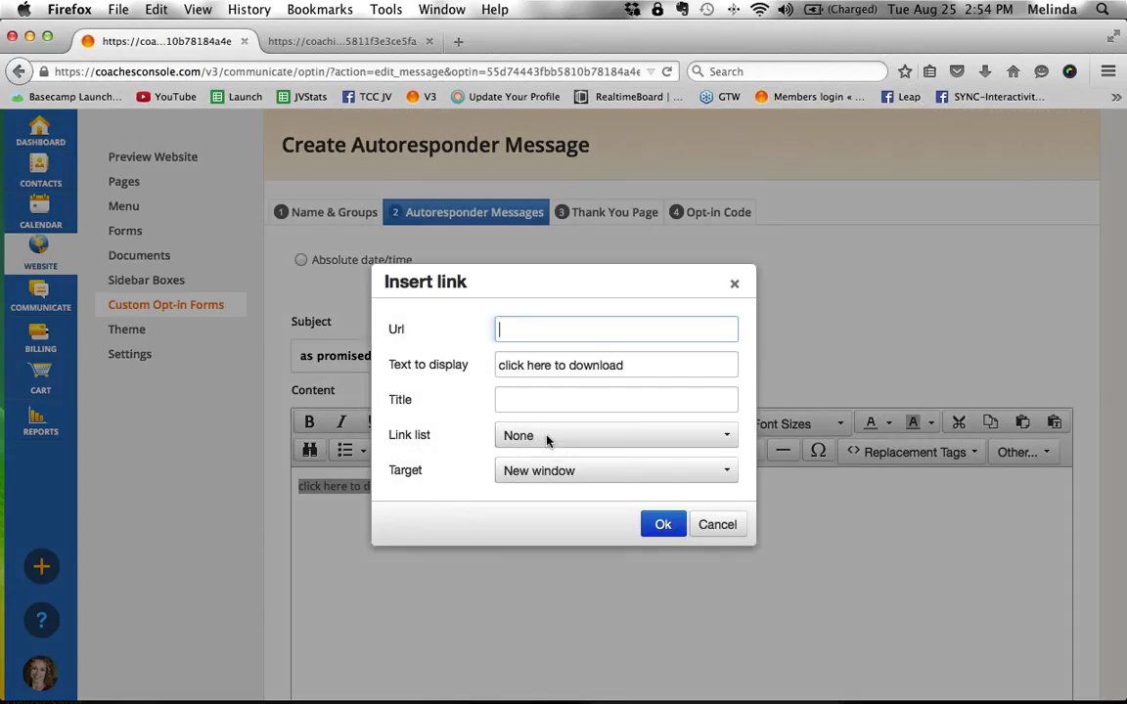
pyautogui.moveTo(435, 437); pyautogui.dragTo(389, 329)
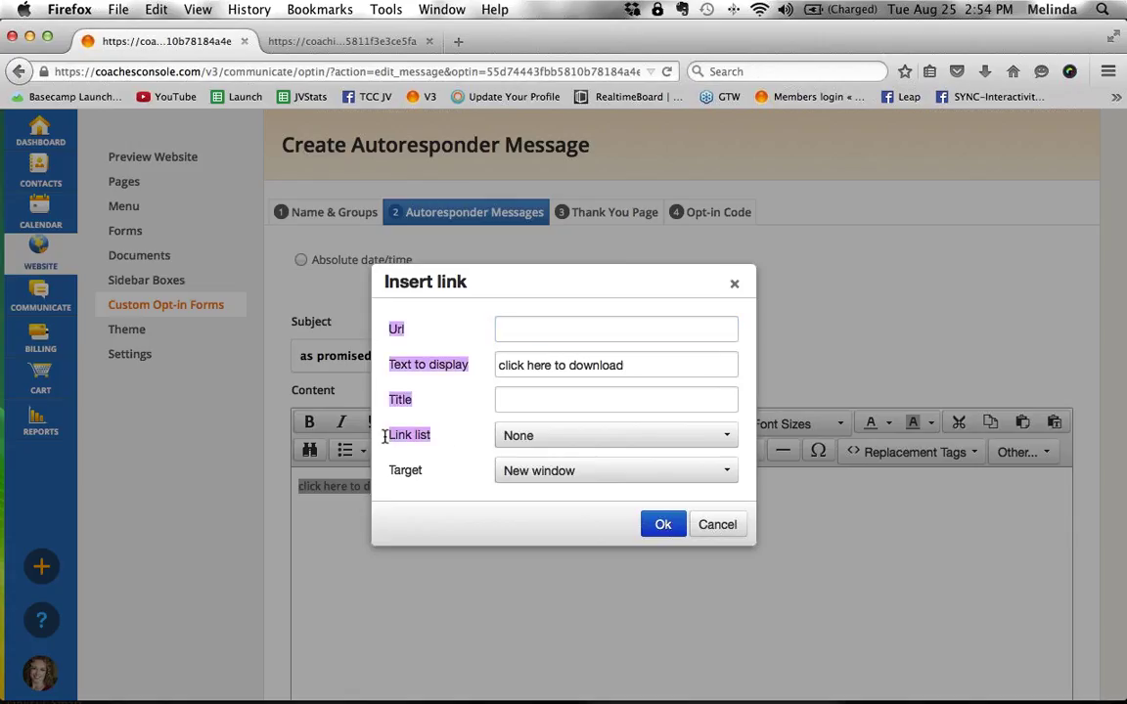
pyautogui.click(527, 437)
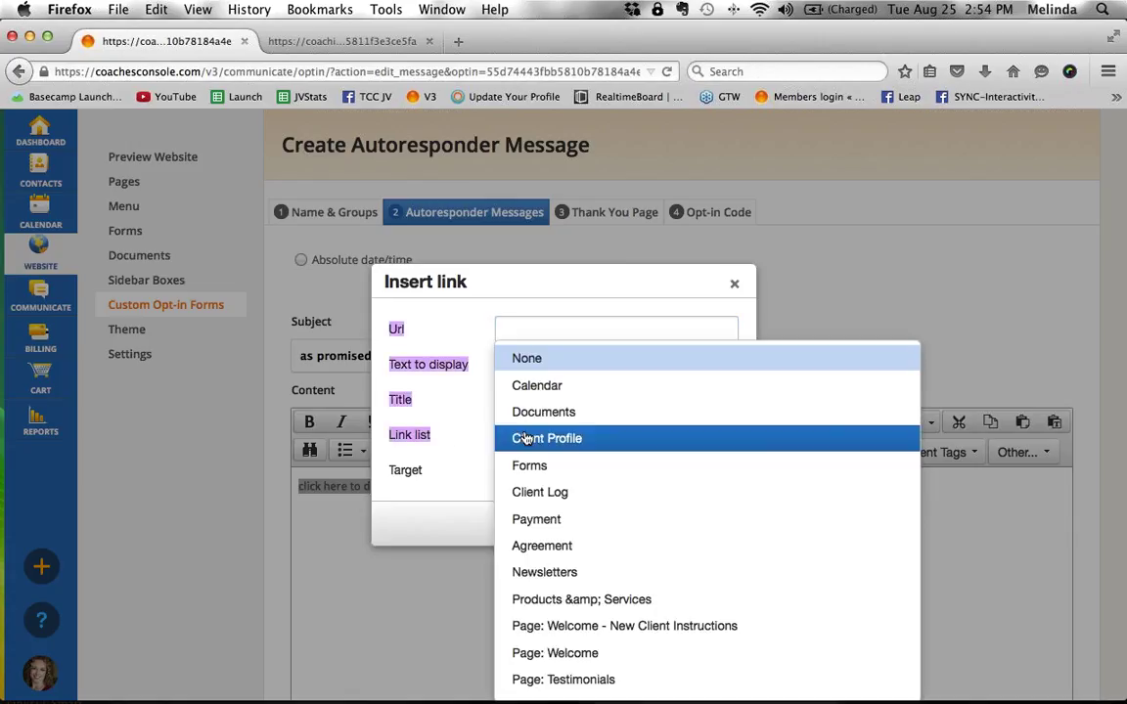
pyautogui.scroll(-10, 586, 531)
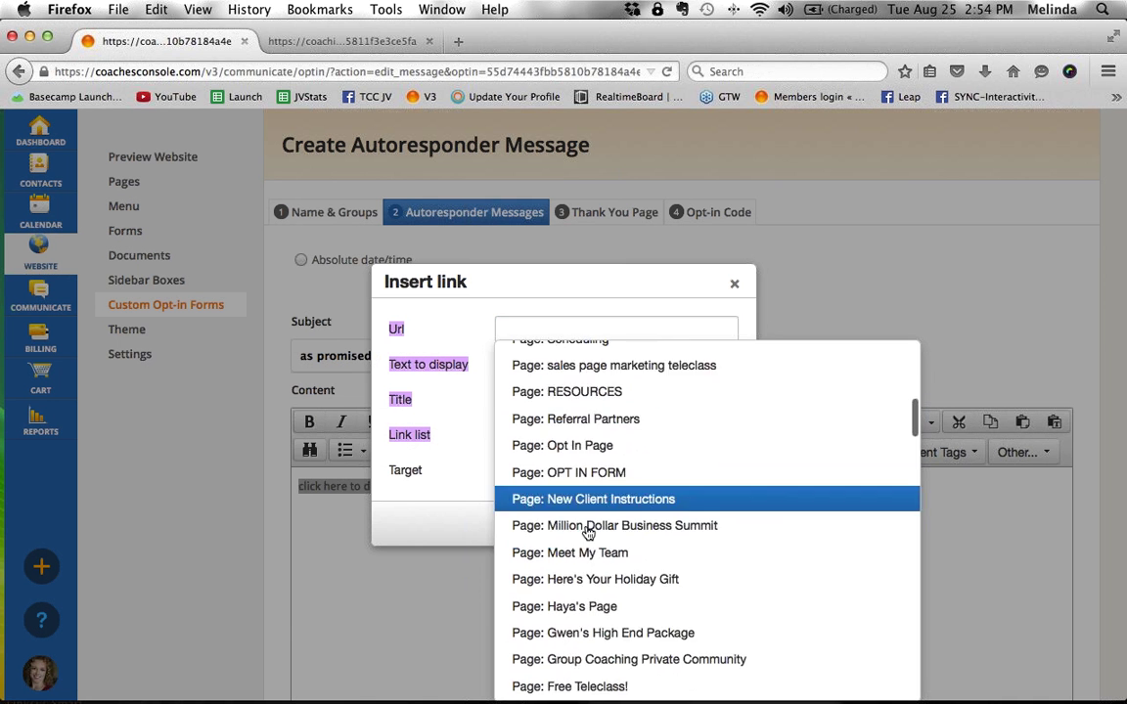
pyautogui.scroll(-10, 587, 531)
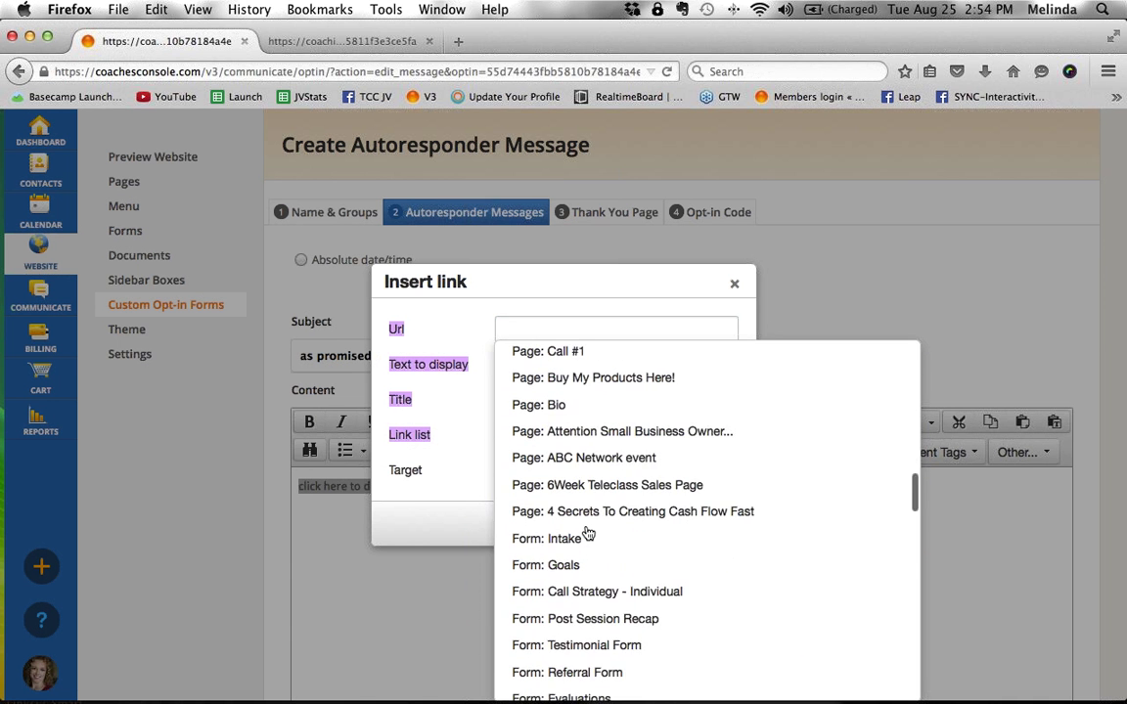
pyautogui.scroll(-10, 587, 531)
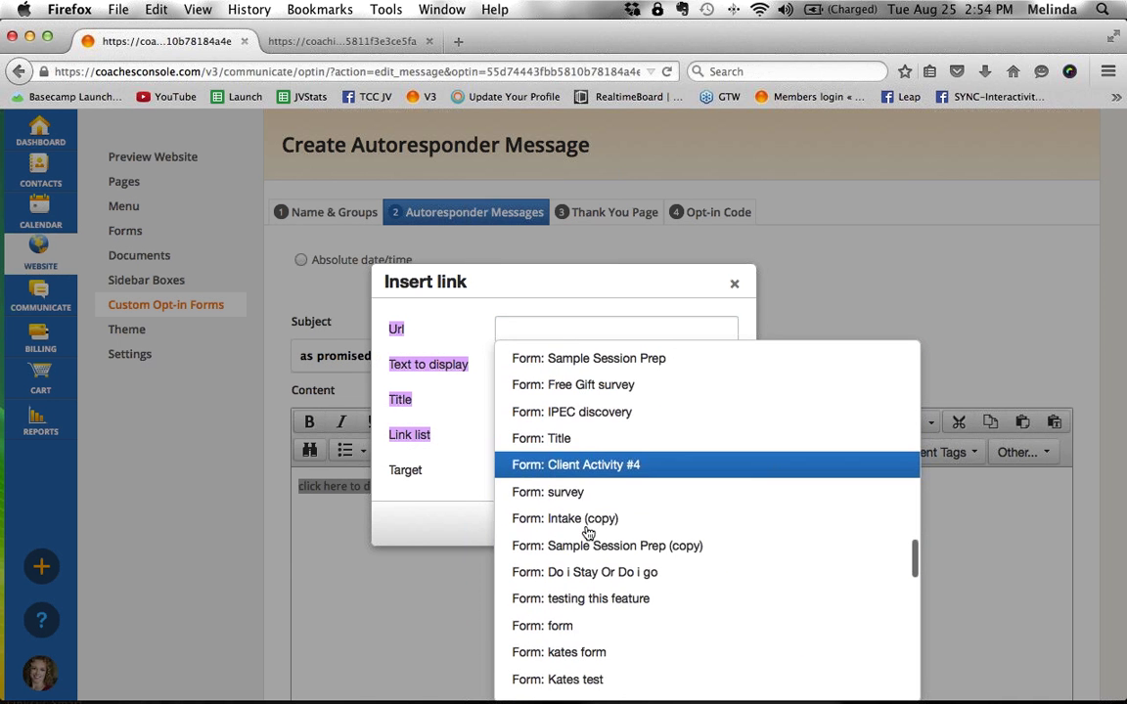
pyautogui.scroll(-10, 587, 531)
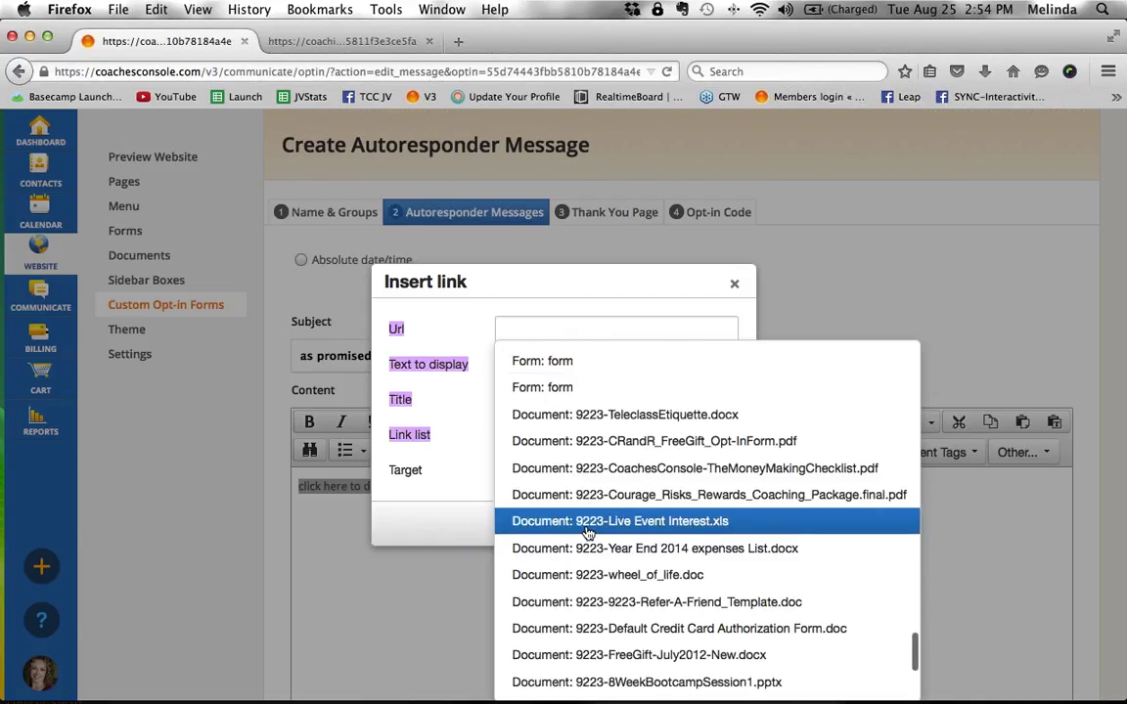
pyautogui.click(562, 441)
pyautogui.click(657, 524)
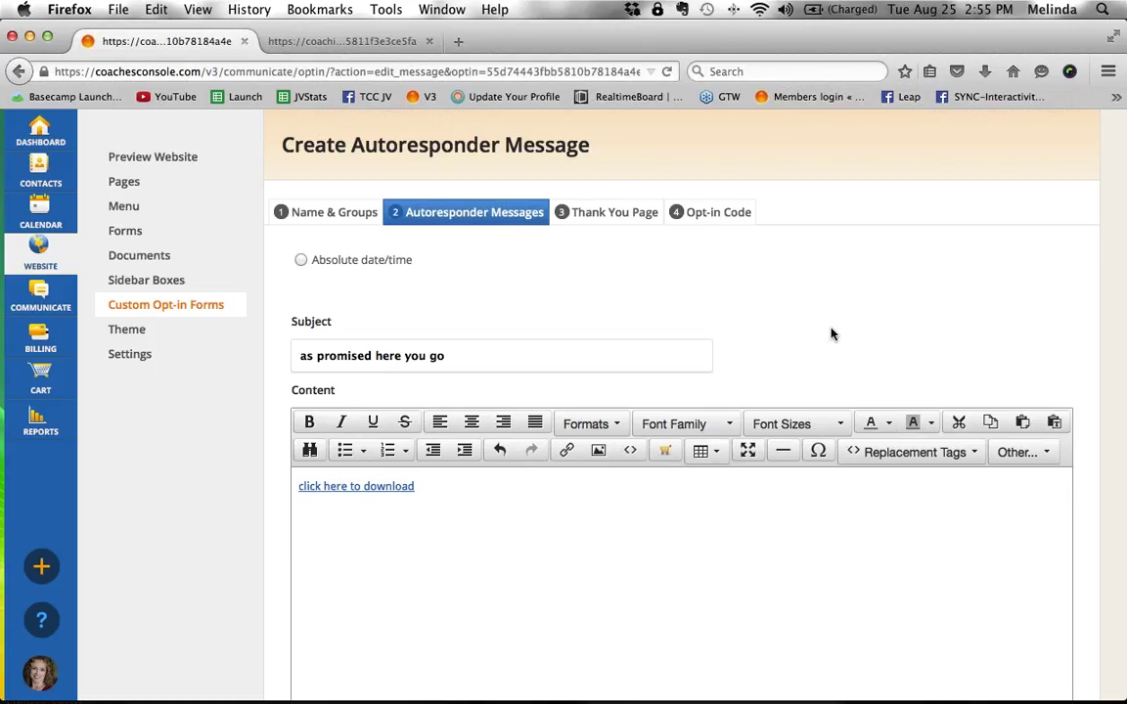
pyautogui.scroll(-5, 832, 335)
pyautogui.click(1060, 655)
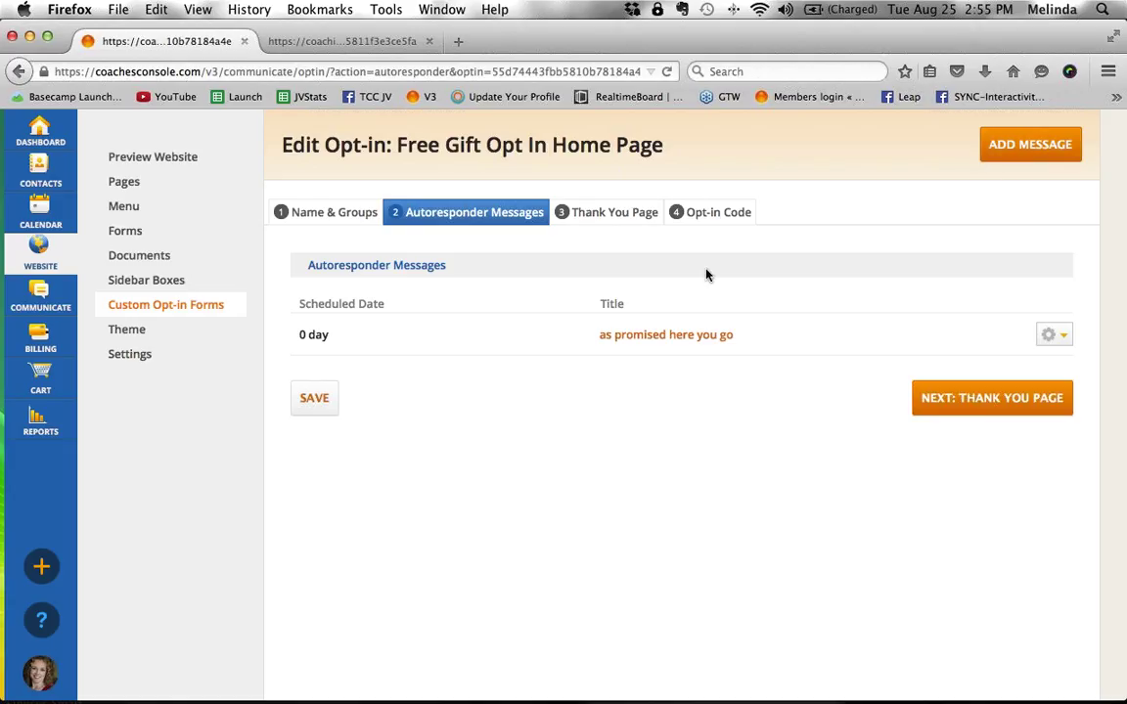
# - Add the lines "check your inbox....", "here's your download..." and "check this out..." below Thank You! in the opt-in's thank you message
pyautogui.click(626, 235)
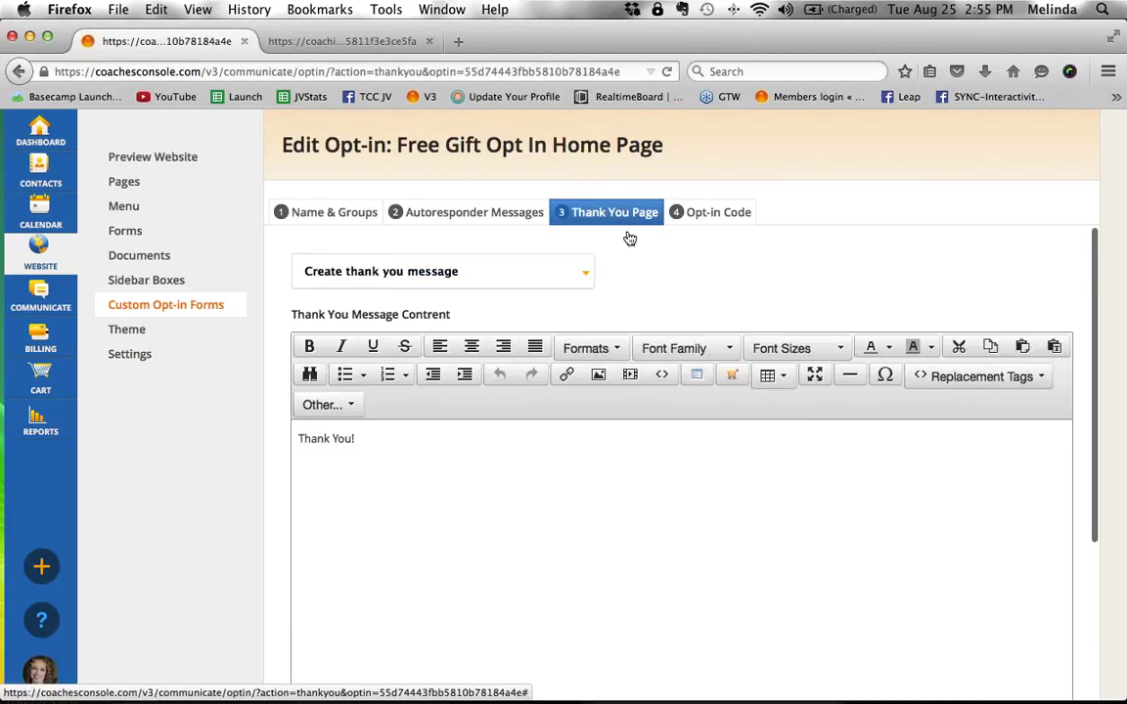
pyautogui.click(547, 443)
pyautogui.press('Return')
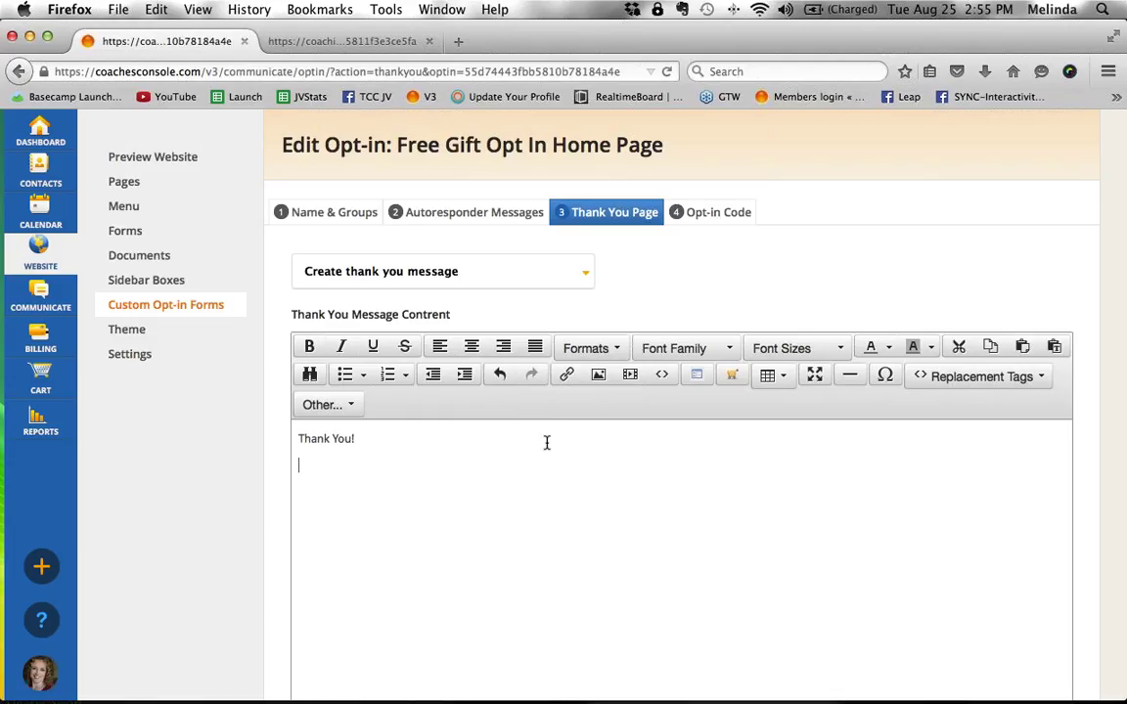
pyautogui.write('check your inbox....')
pyautogui.press('Return')
pyautogui.write("here's y")
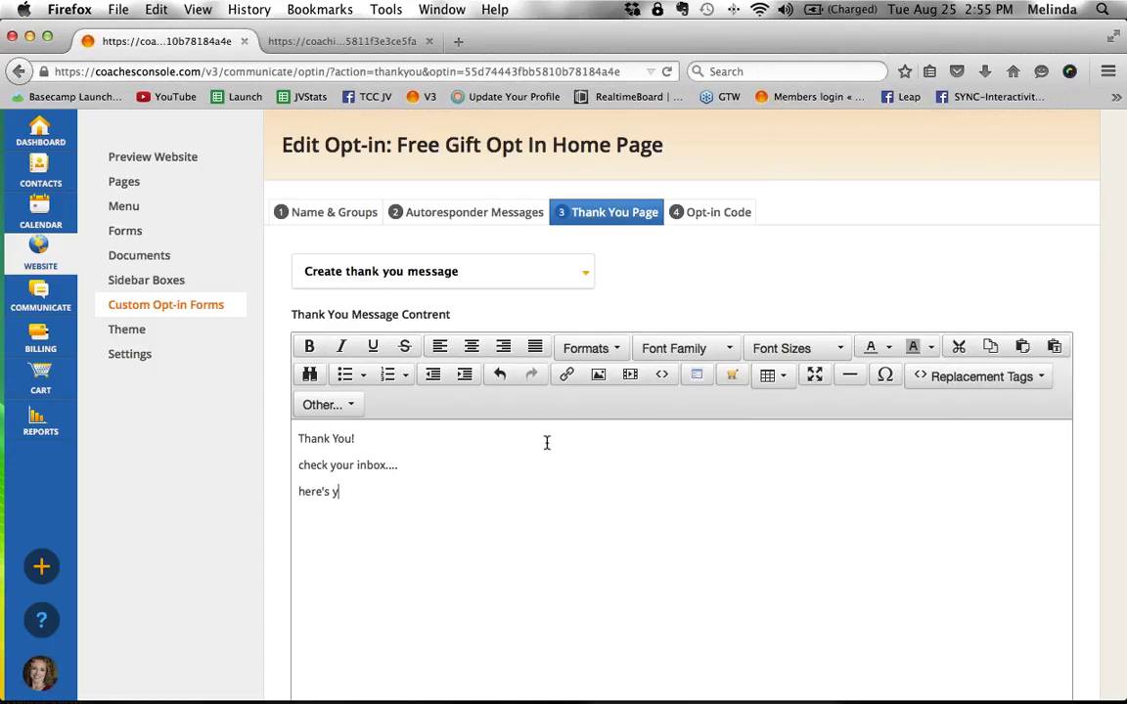
pyautogui.write('our download...')
pyautogui.press('Return')
pyautogui.write('check this out...')
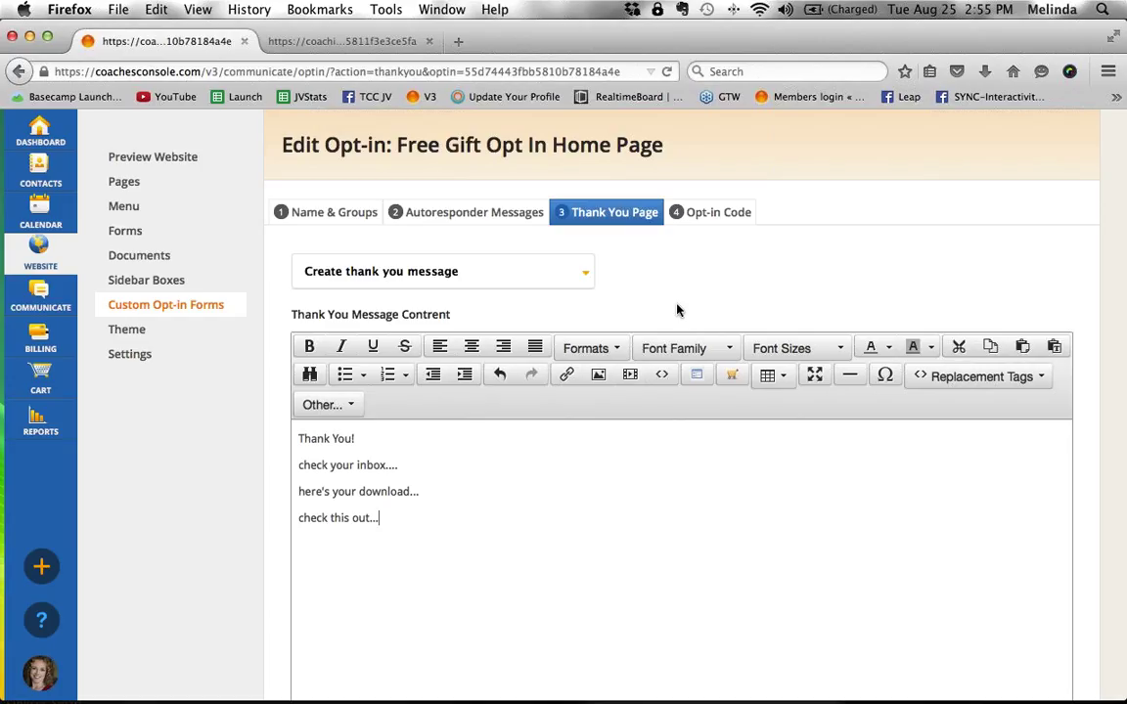
# - Proceed to the opt-in code step and highlight the heading for use on a CoachesConsole site
pyautogui.scroll(-5, 710, 302)
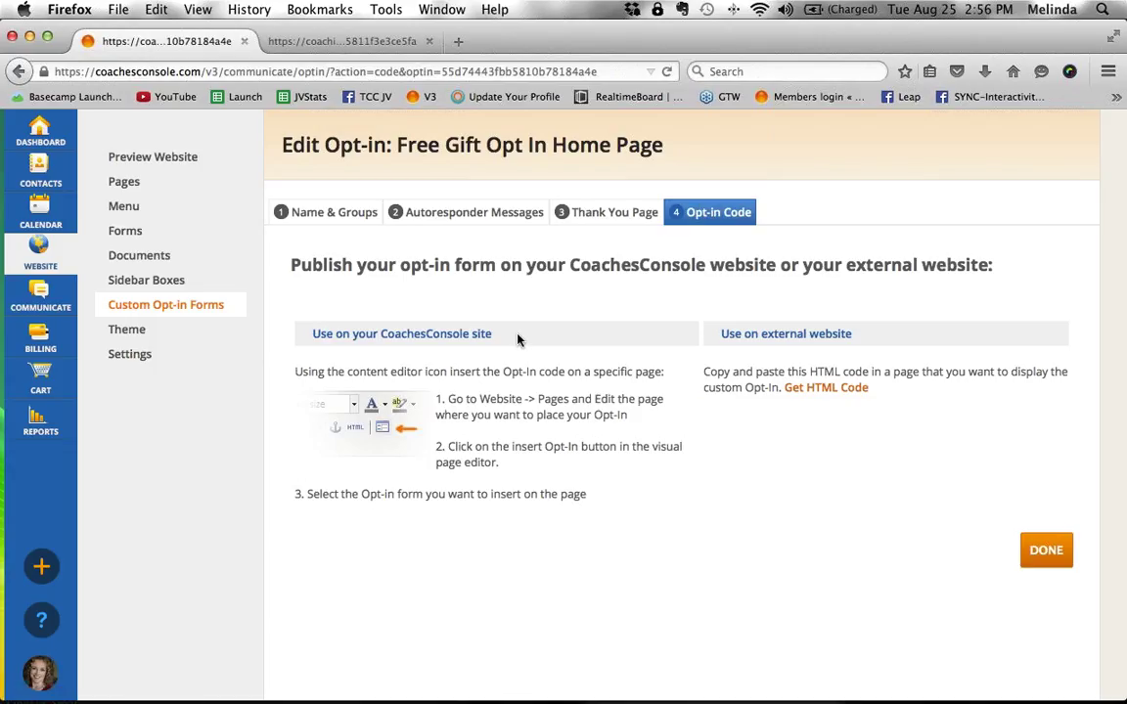
pyautogui.moveTo(499, 342); pyautogui.dragTo(306, 329)
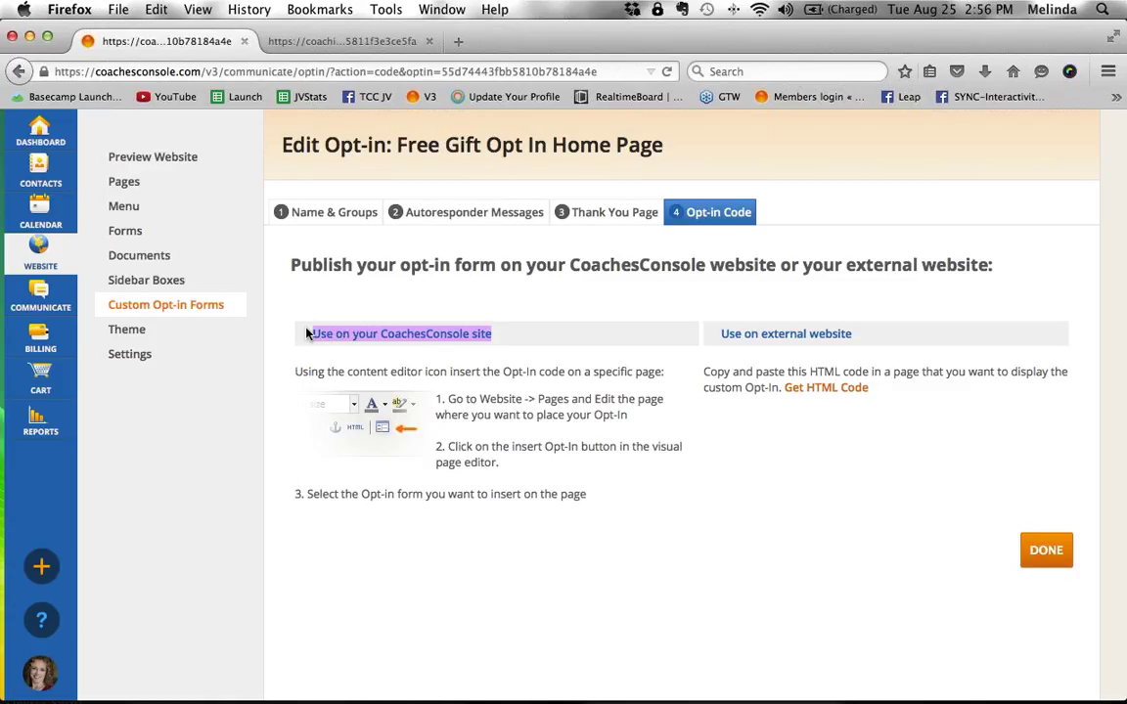
# - Highlight the external website heading, reveal the opt-in form's HTML code and select the whole code
pyautogui.click(533, 333)
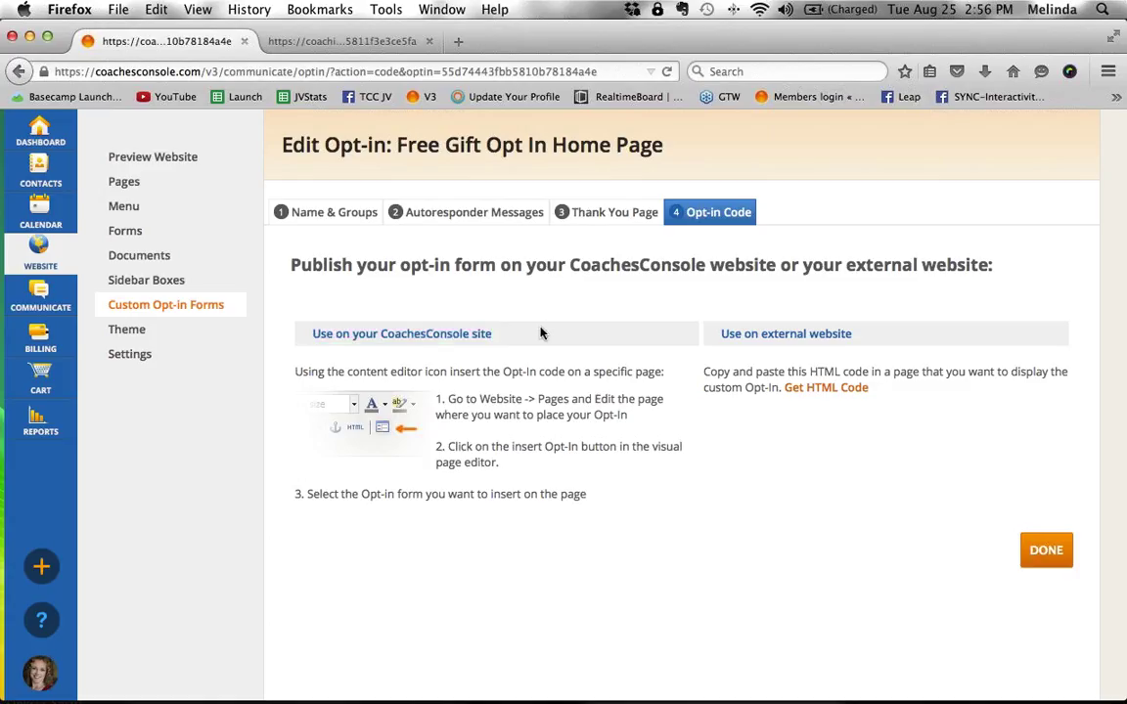
pyautogui.moveTo(866, 340); pyautogui.dragTo(725, 333)
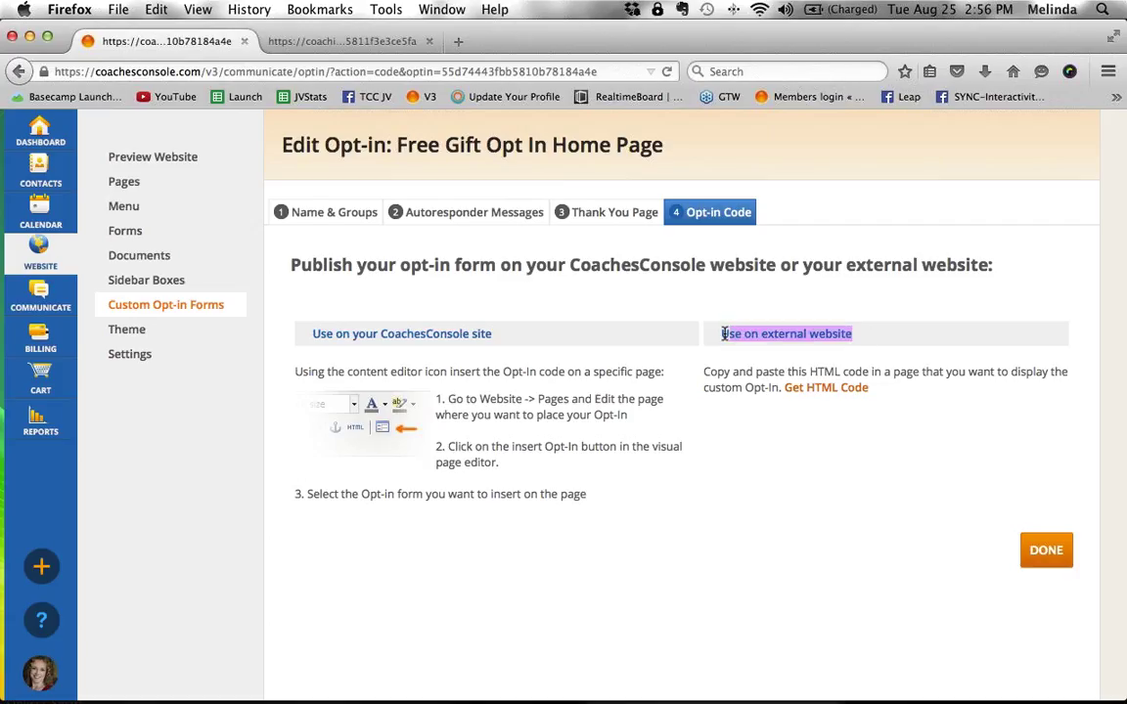
pyautogui.click(826, 394)
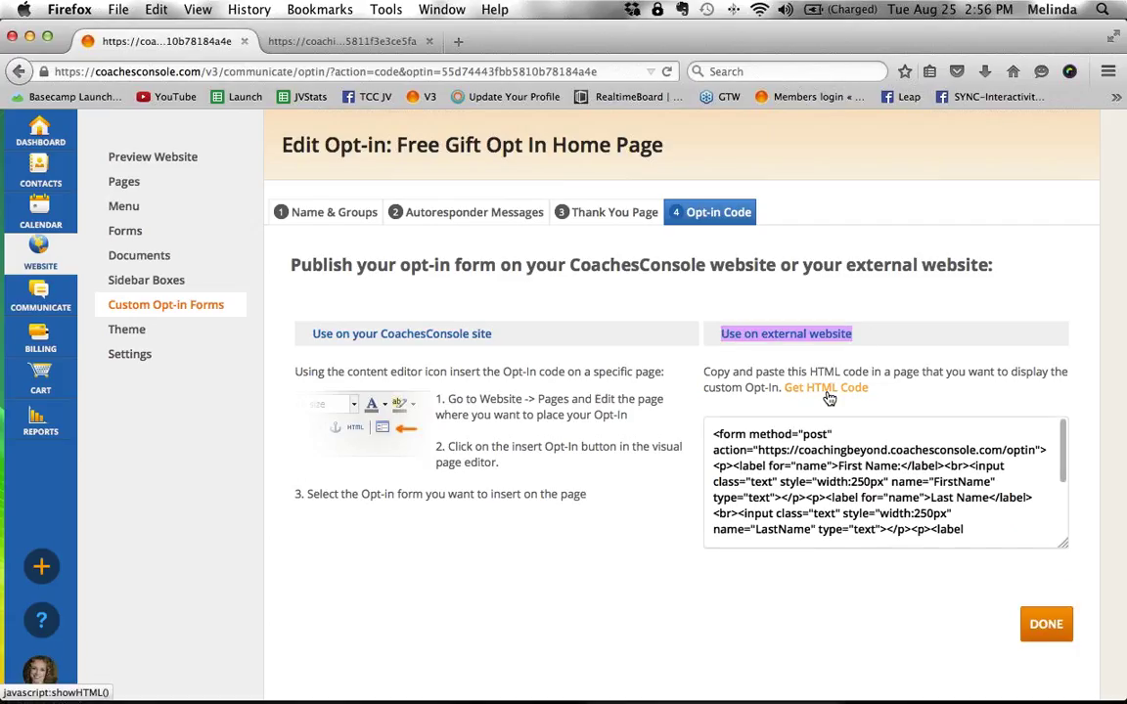
pyautogui.click(854, 467)
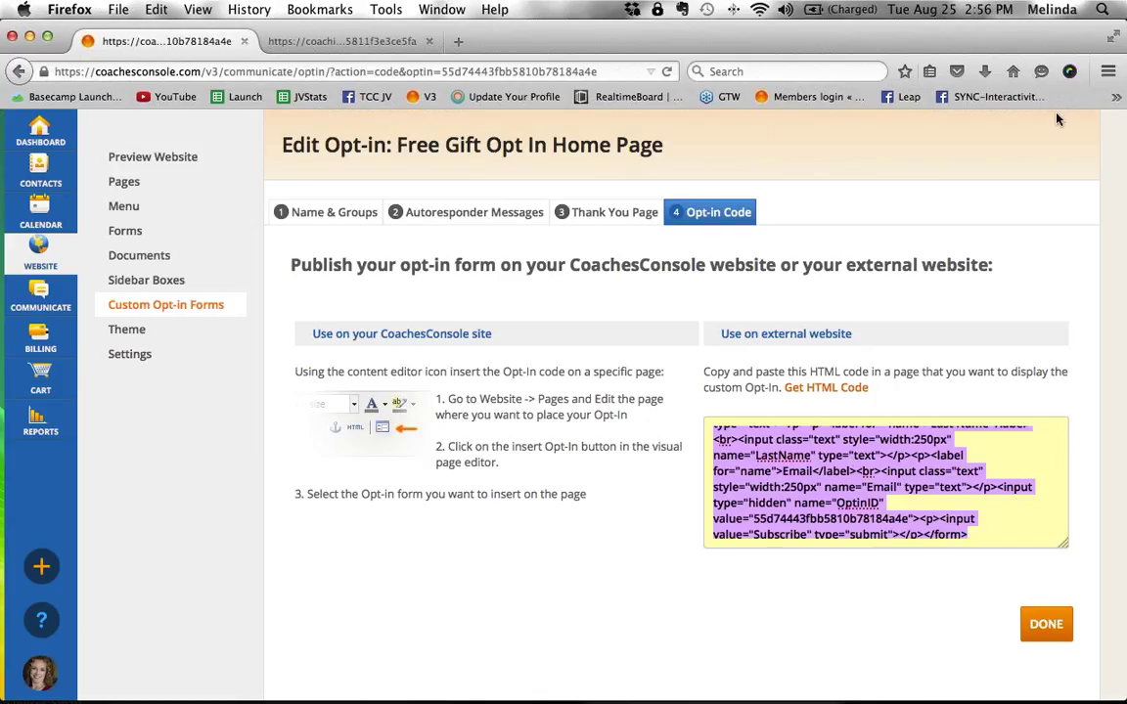
pyautogui.press('super+Tab')
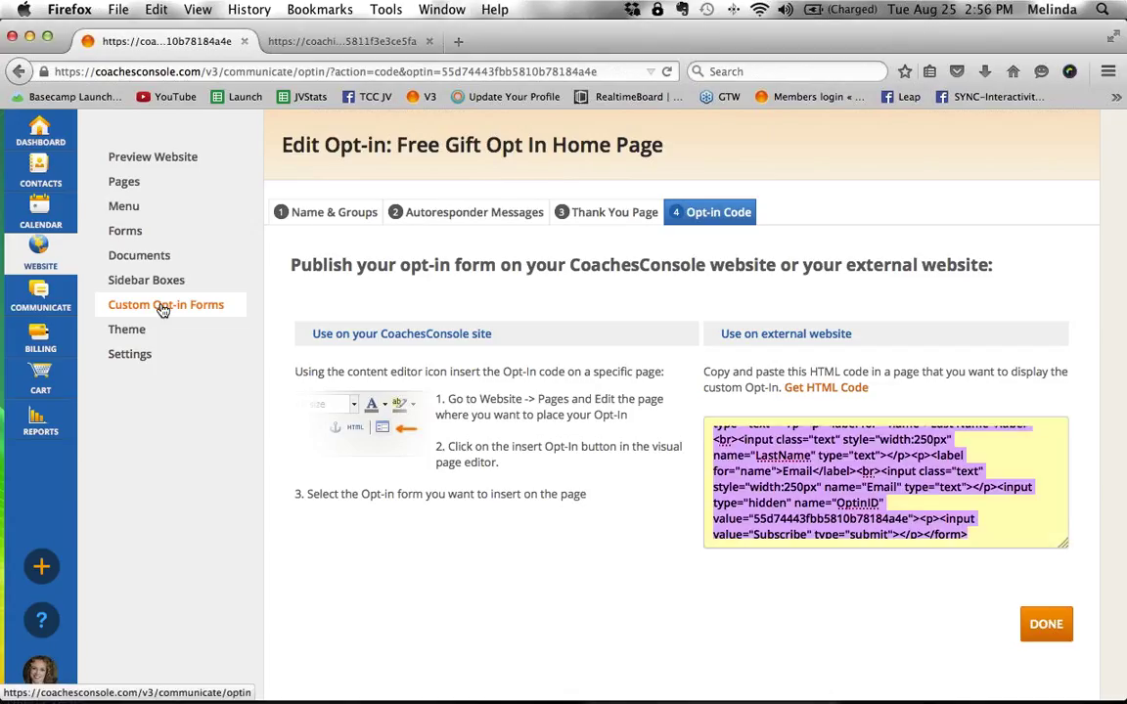
# - Open the autoresponder message "as promised here you go" of the Free Gift Opt In Home Page opt-in and view the content editor's extra options
pyautogui.click(163, 306)
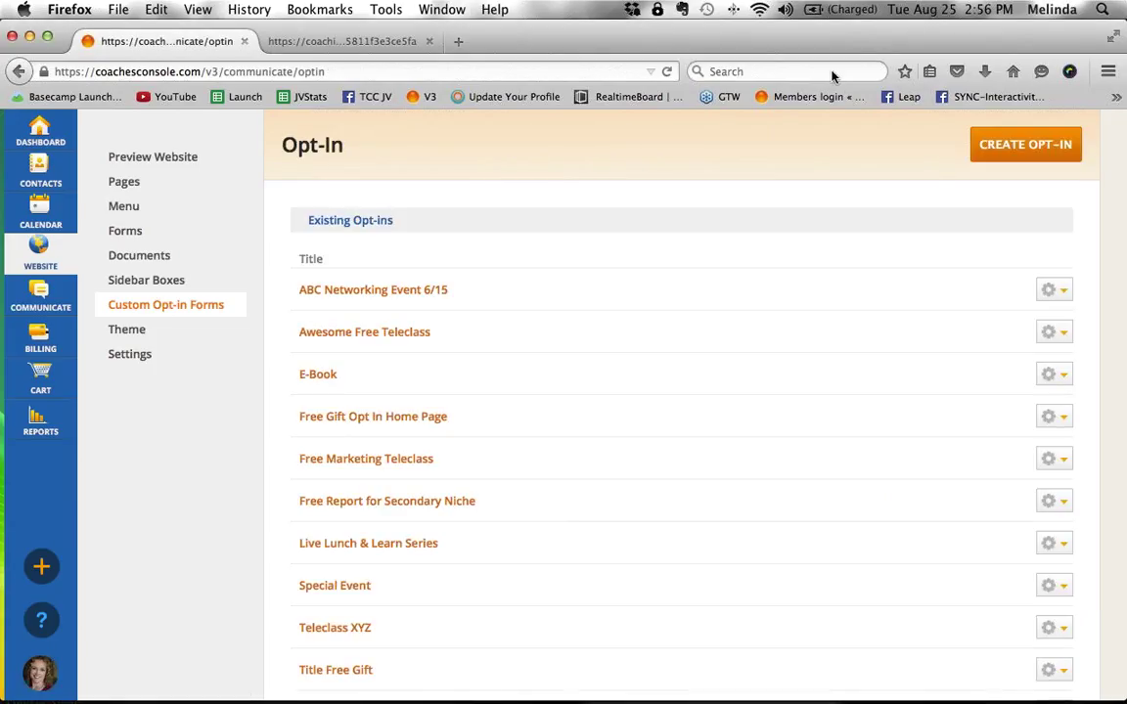
pyautogui.click(1062, 291)
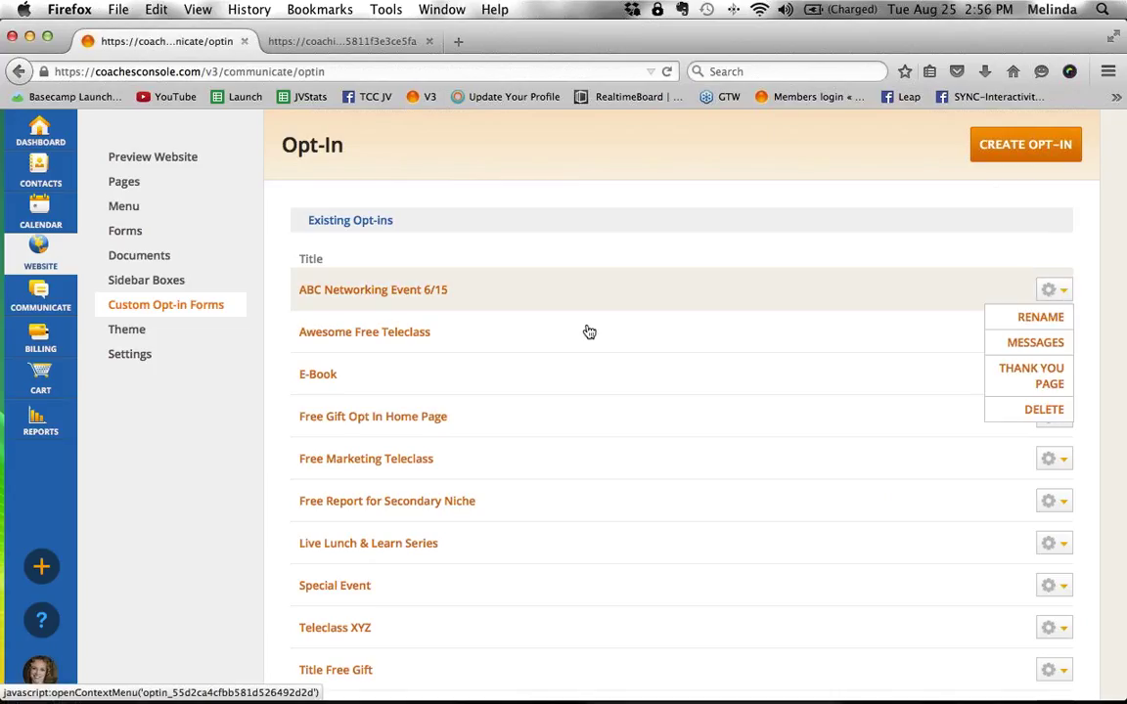
pyautogui.click(361, 420)
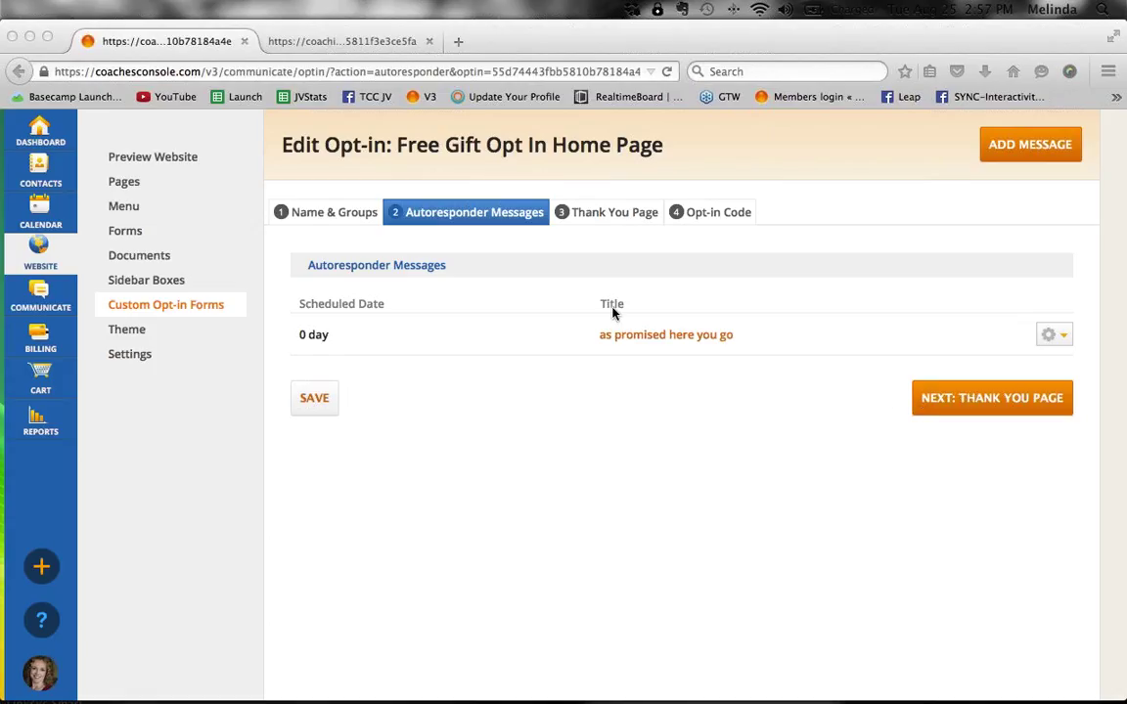
pyautogui.click(623, 342)
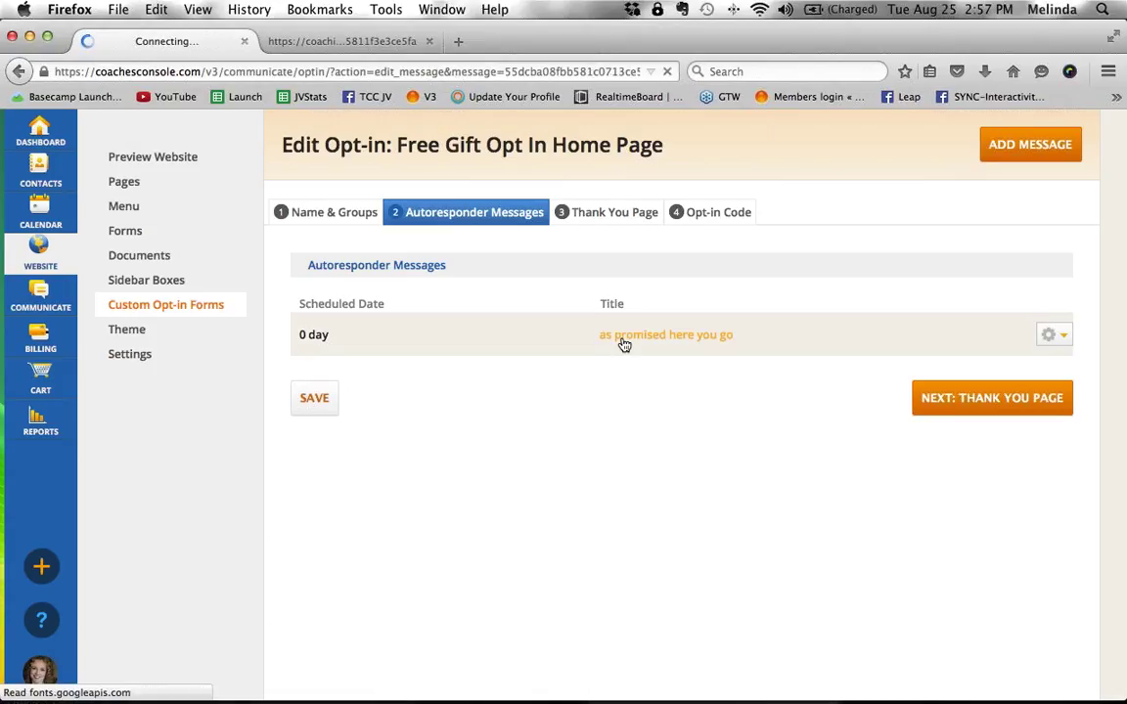
pyautogui.scroll(-5, 653, 437)
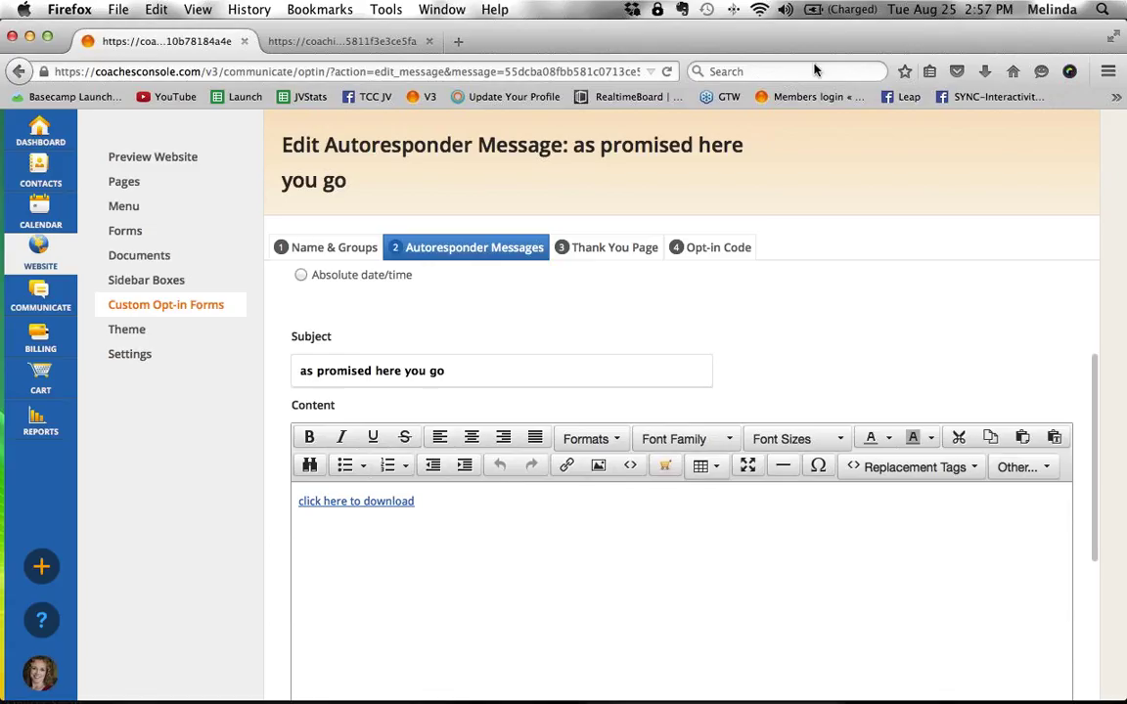
pyautogui.click(1031, 472)
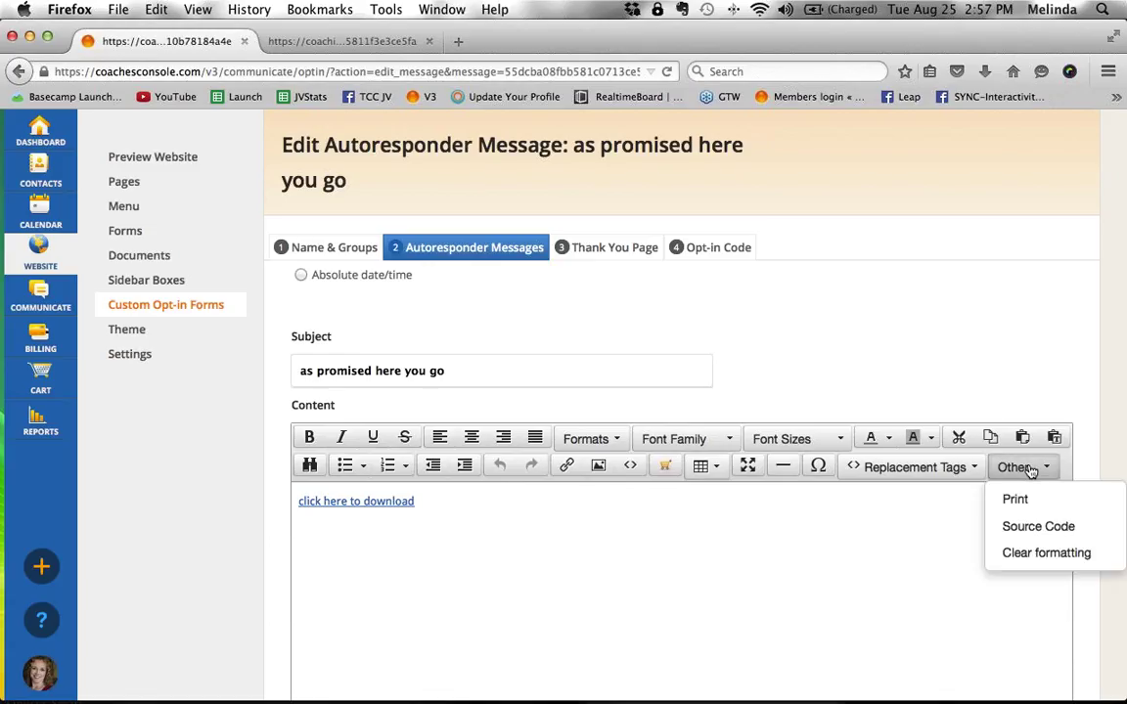
pyautogui.click(961, 555)
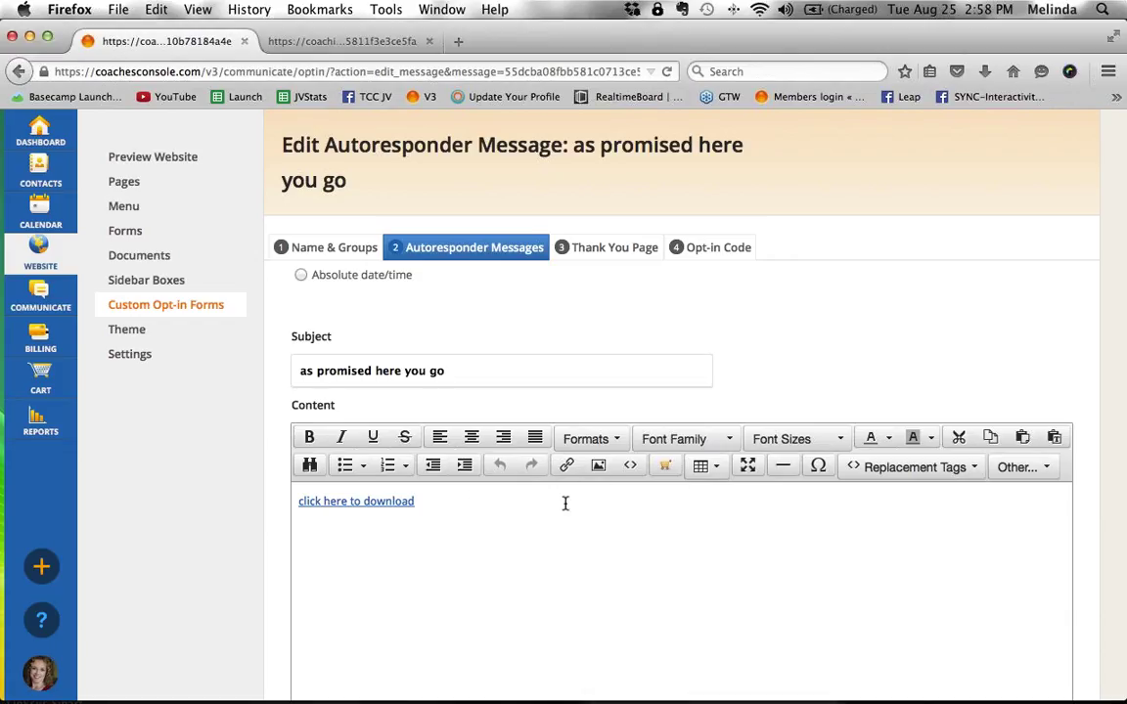
# - Look through the pages, forms and documents available as link targets for the message content, and leave without inserting a link
pyautogui.click(567, 468)
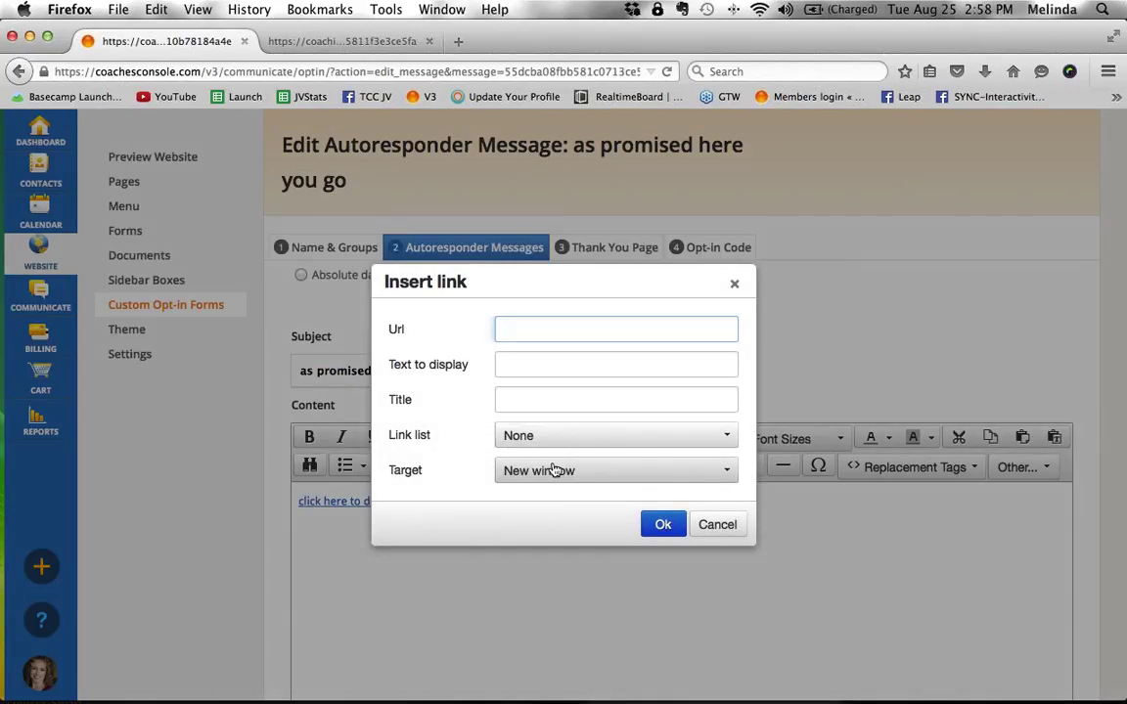
pyautogui.moveTo(460, 441); pyautogui.dragTo(388, 431)
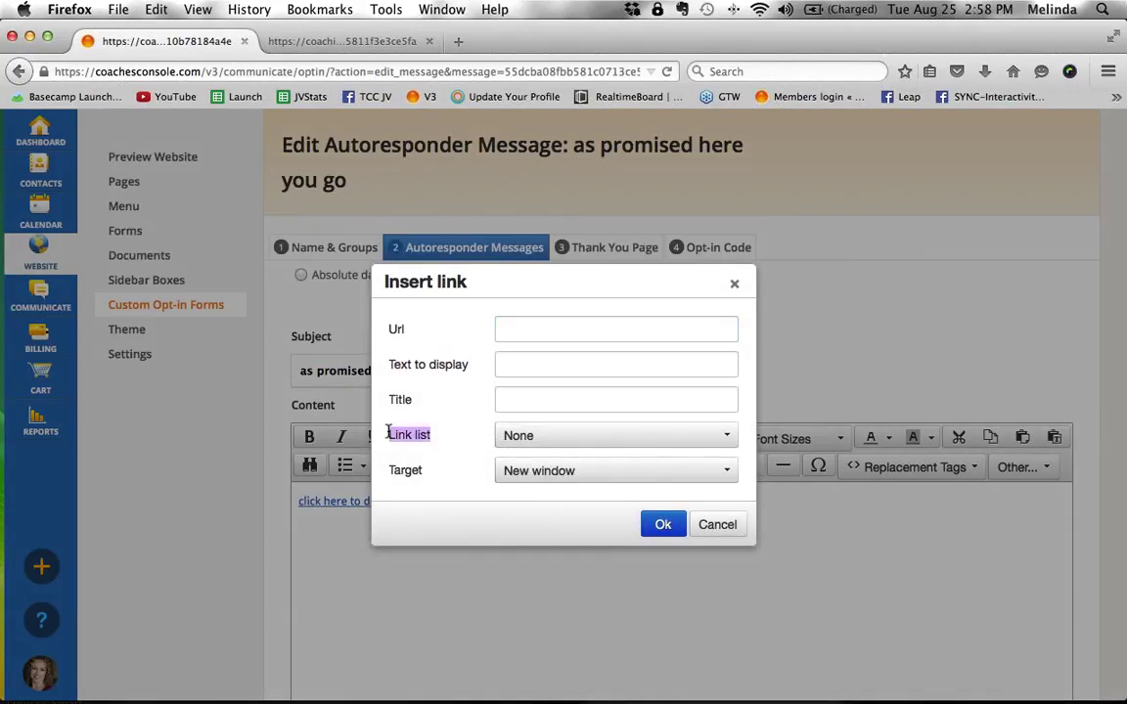
pyautogui.doubleClick(393, 329)
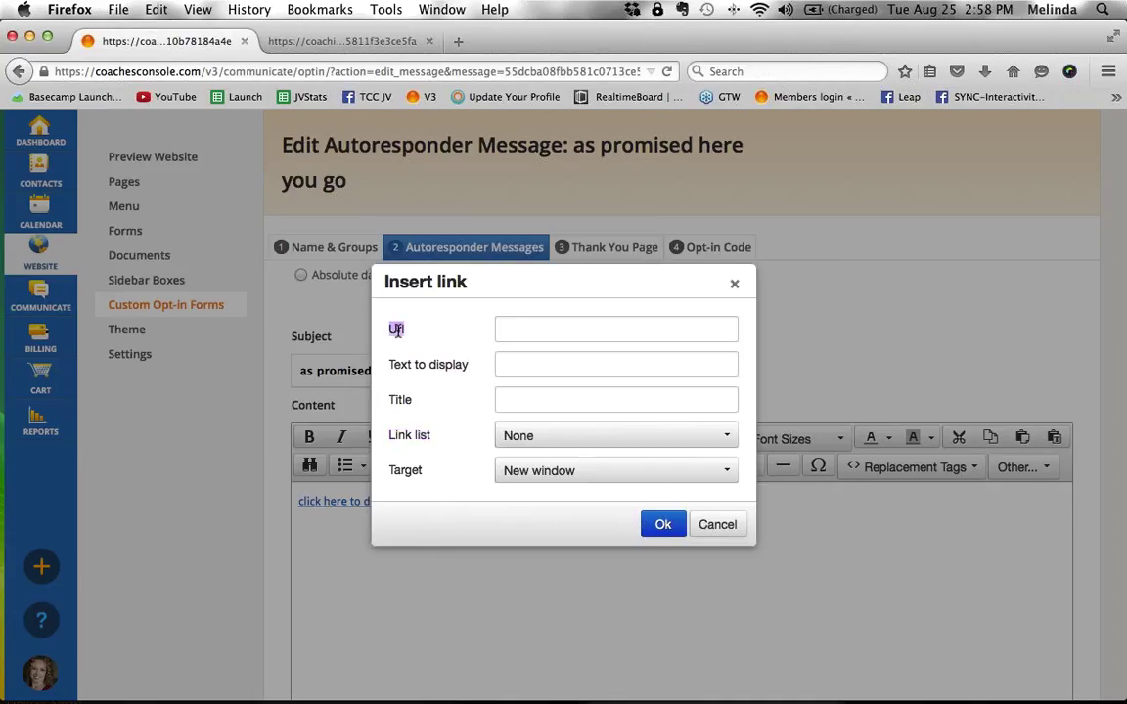
pyautogui.click(504, 335)
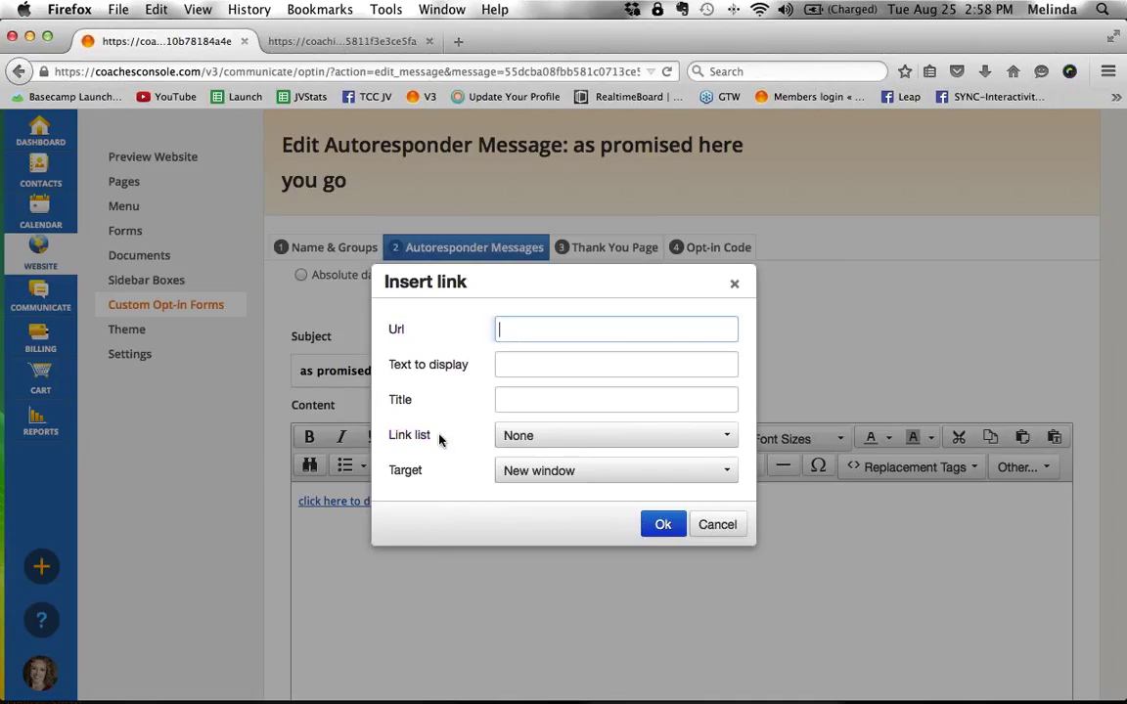
pyautogui.moveTo(439, 441); pyautogui.dragTo(389, 436)
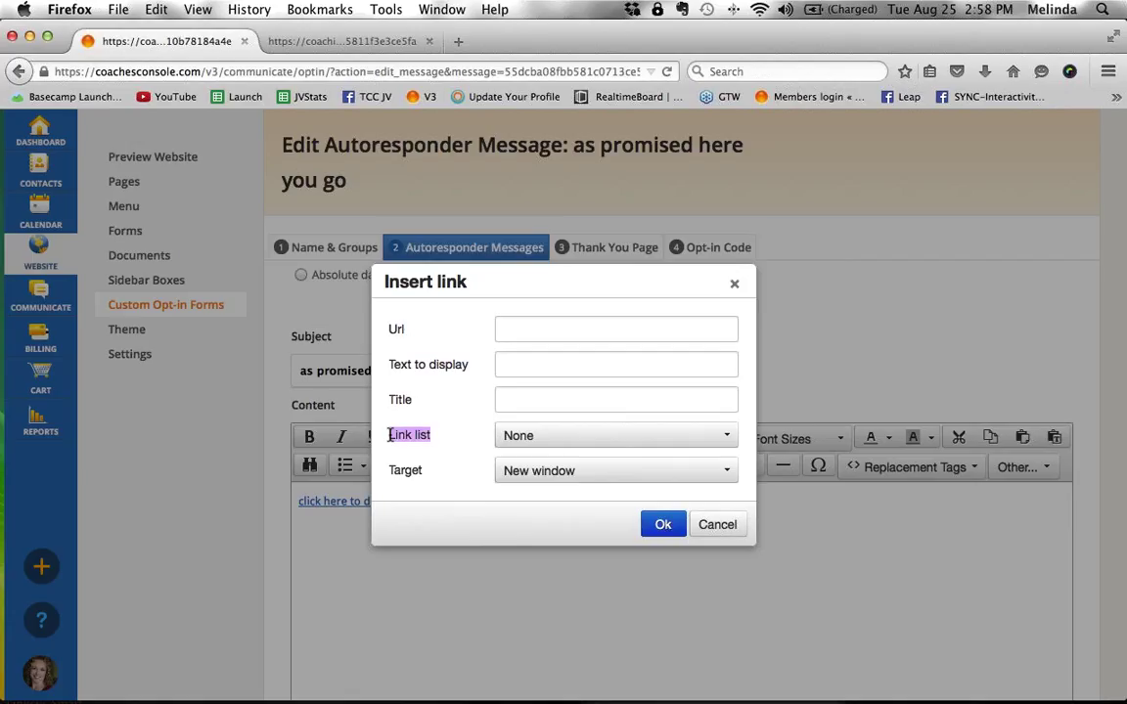
pyautogui.click(520, 443)
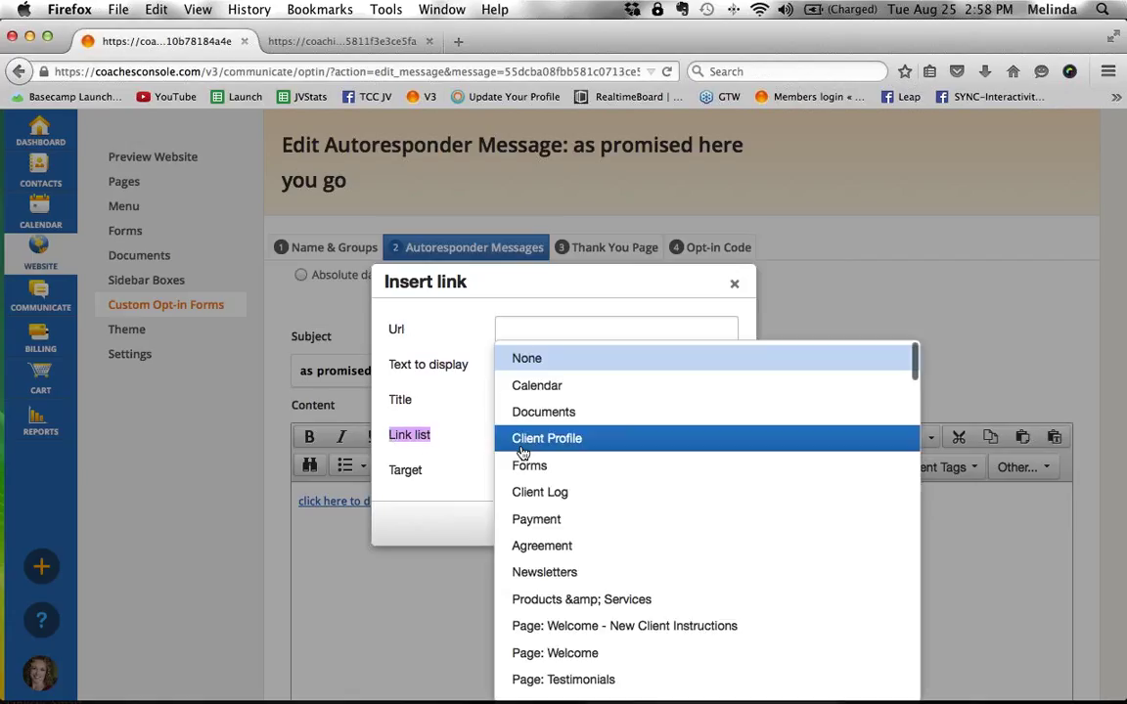
pyautogui.scroll(-6, 539, 477)
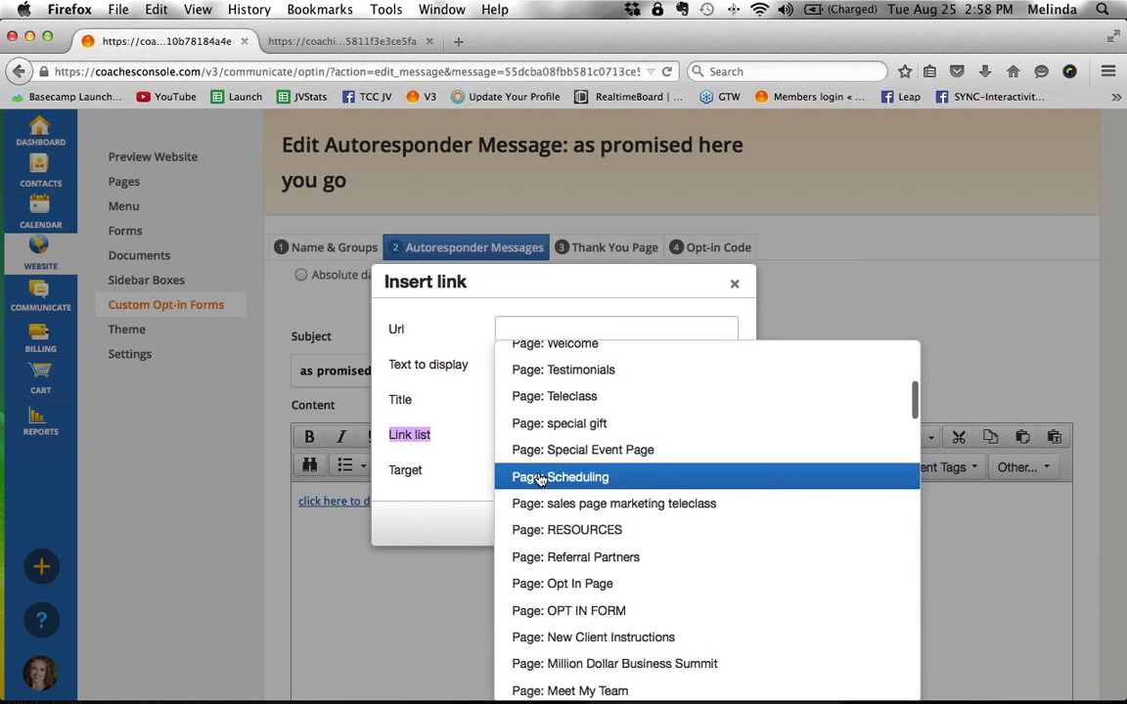
pyautogui.scroll(-10, 539, 478)
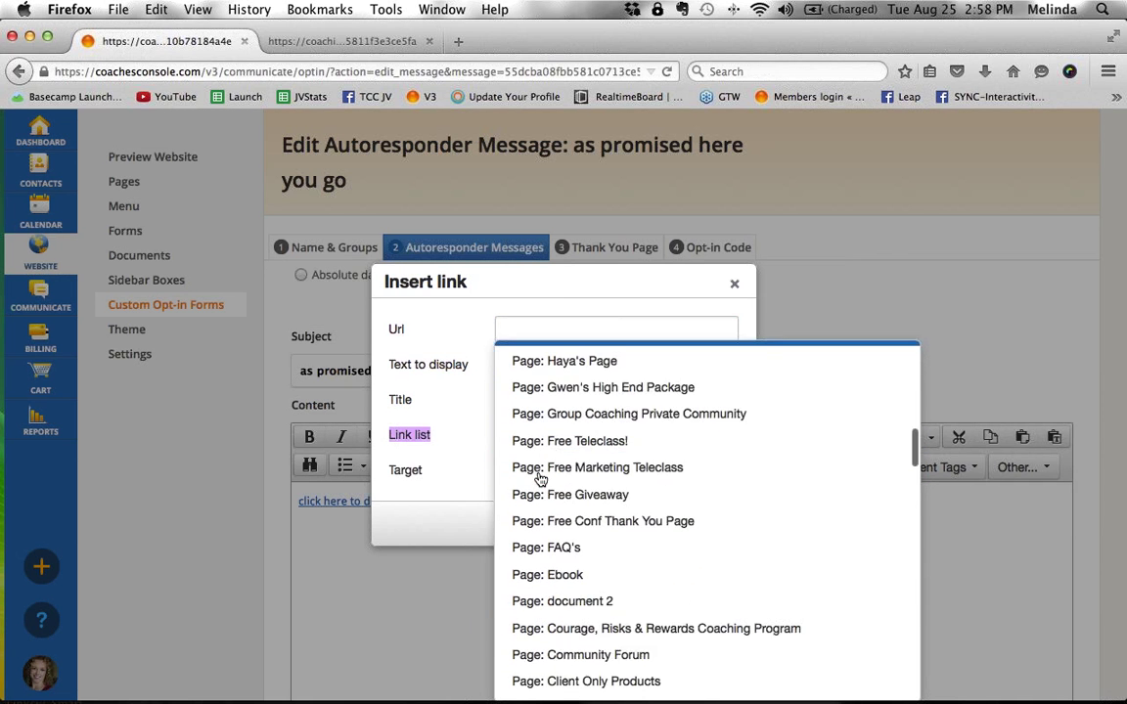
pyautogui.scroll(-6, 539, 477)
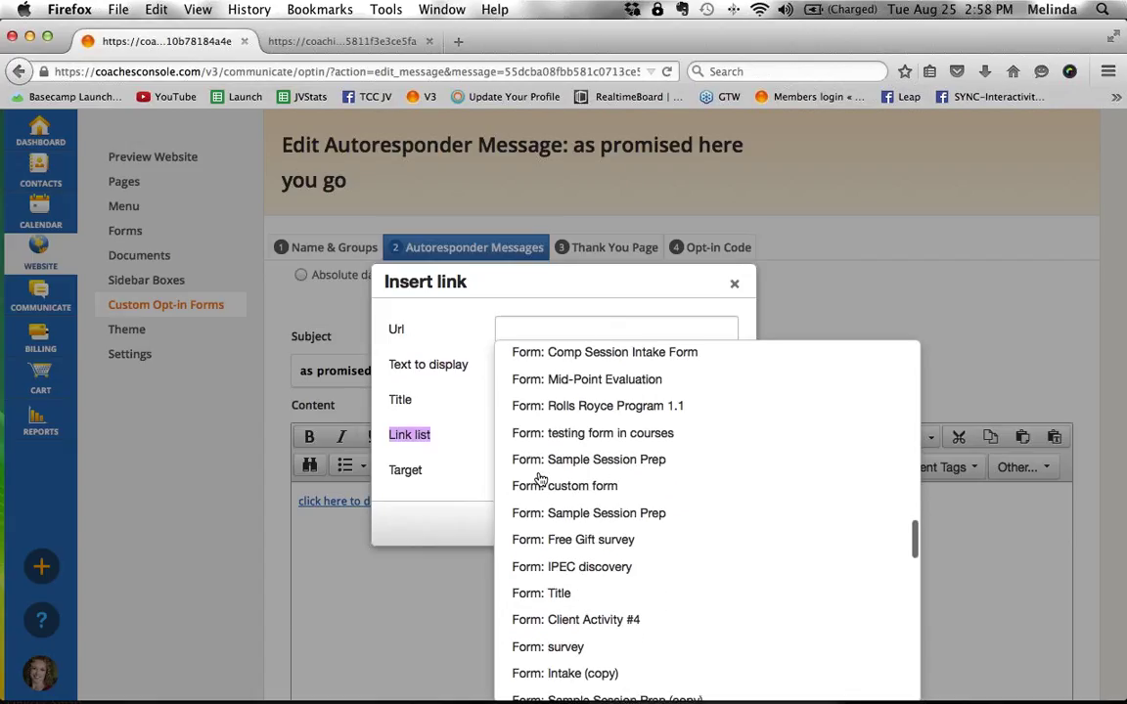
pyautogui.scroll(-10, 539, 477)
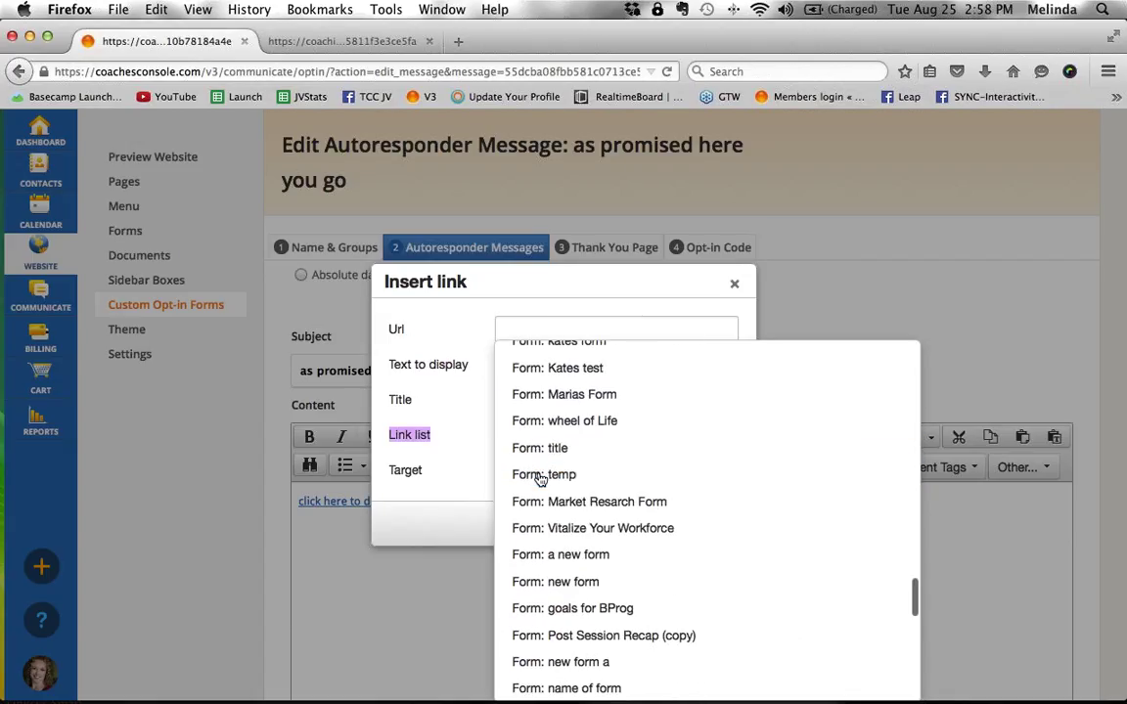
pyautogui.scroll(-3, 539, 478)
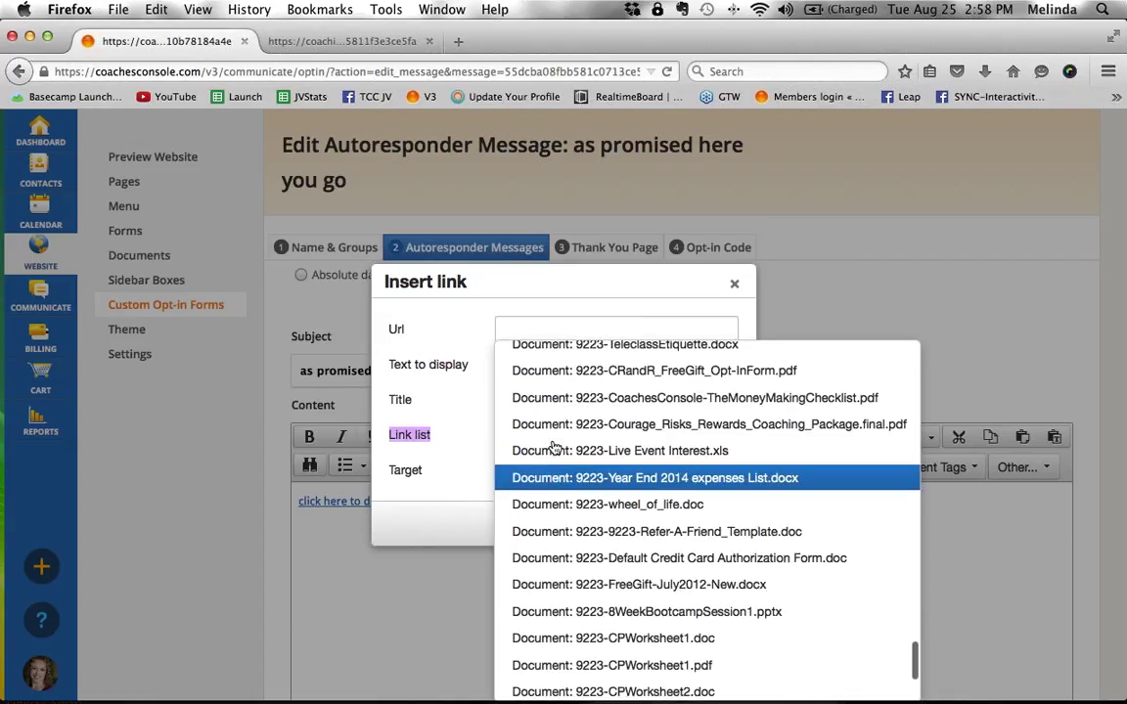
pyautogui.click(736, 286)
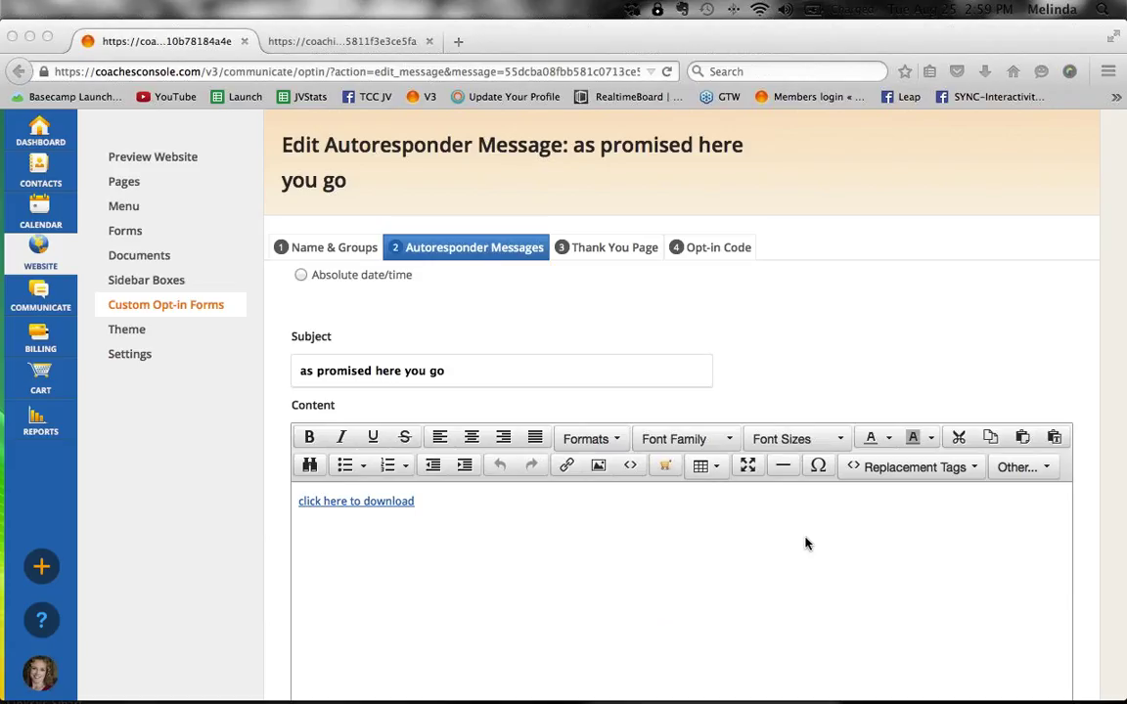
# - Add the line "PS clcik here to schedule" below the download link in the message content
pyautogui.click(631, 576)
pyautogui.write('P')
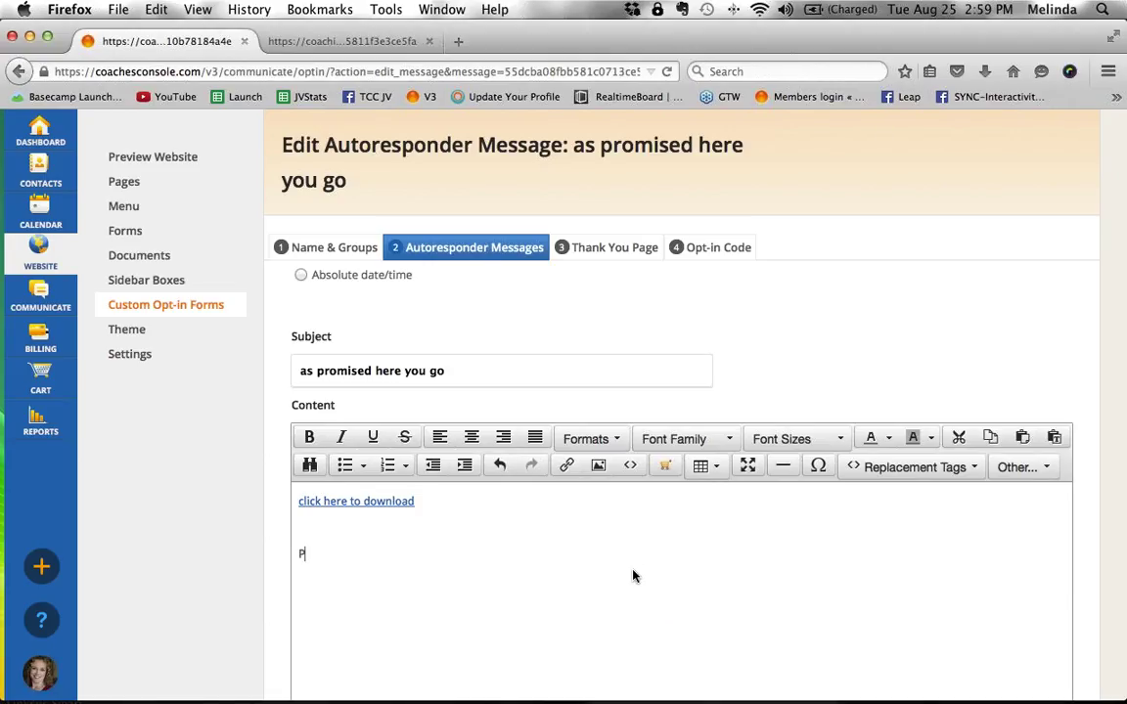
pyautogui.write('S clcik here to schedule')
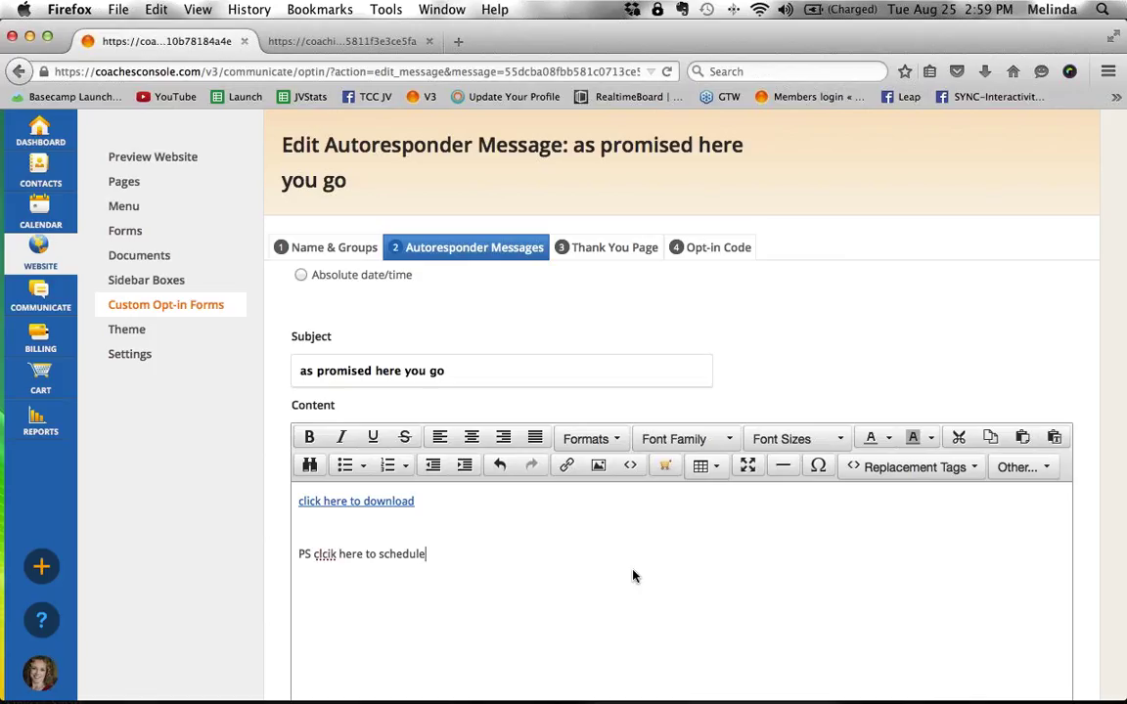
# - Link the text "clcik here to schedule" in the message content to the Calendar
pyautogui.hotkey('alt', 'shift', 'Left')
pyautogui.hotkey('alt', 'shift', 'Left')
pyautogui.hotkey('alt', 'shift', 'Left')
pyautogui.hotkey('alt', 'shift', 'Left')
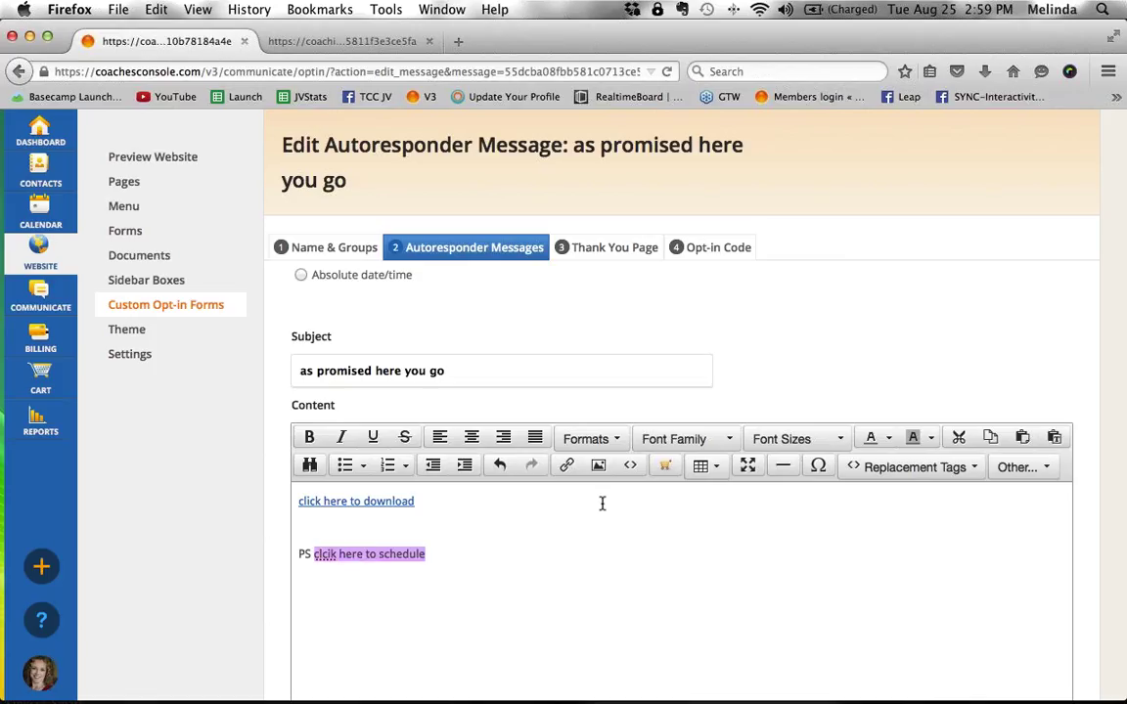
pyautogui.click(567, 465)
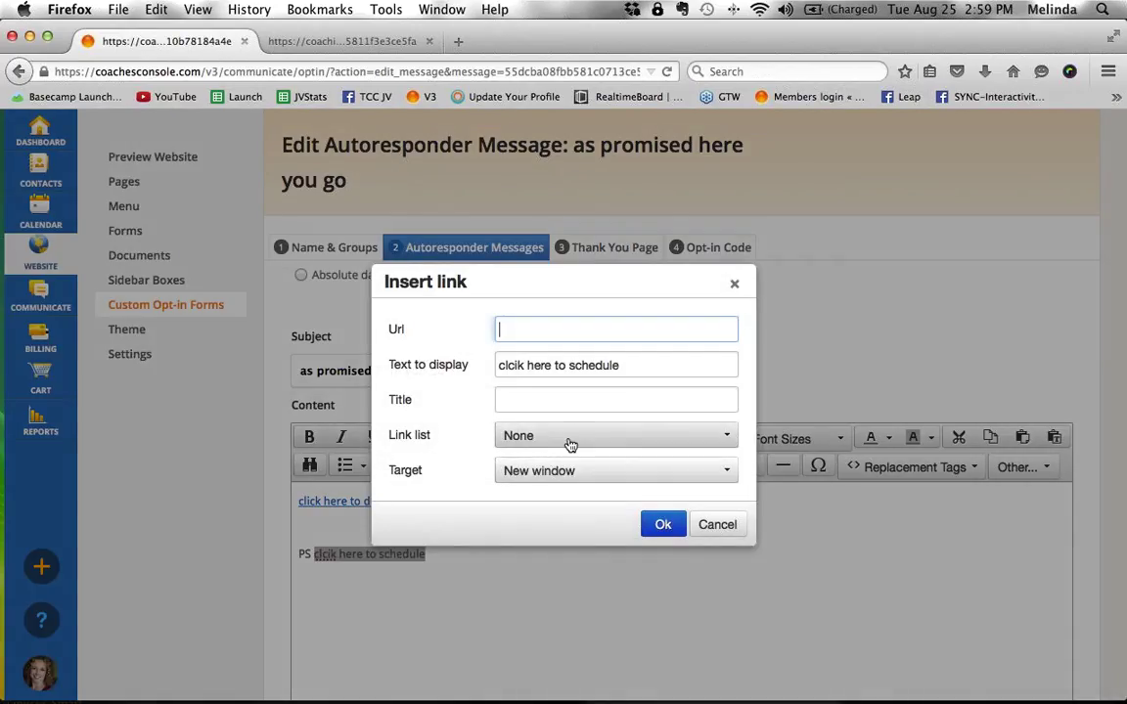
pyautogui.click(568, 441)
pyautogui.click(562, 387)
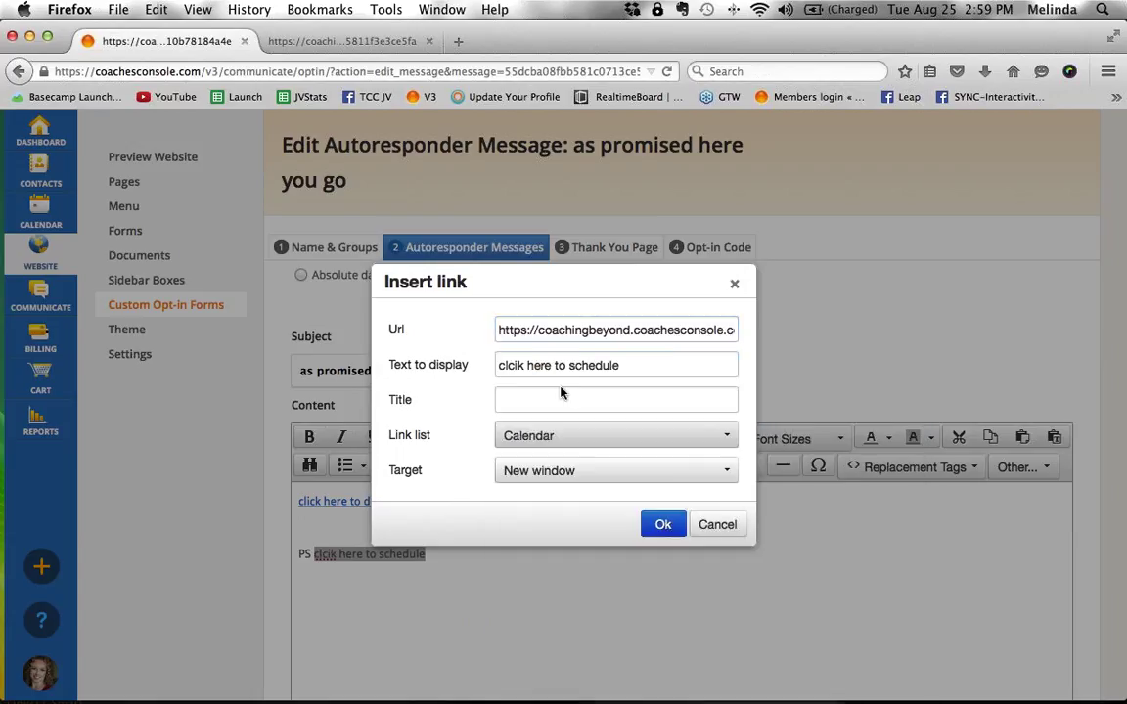
pyautogui.click(662, 525)
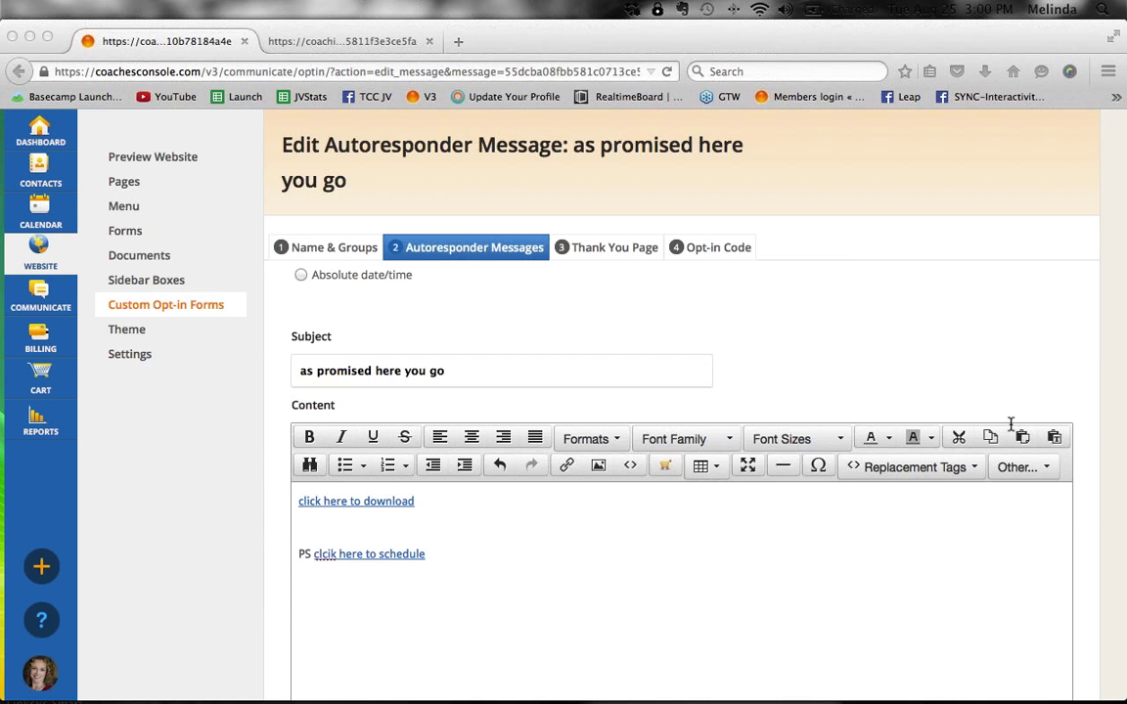
# - Leave the autoresponder message without saving and view the list of existing courses
pyautogui.click(40, 372)
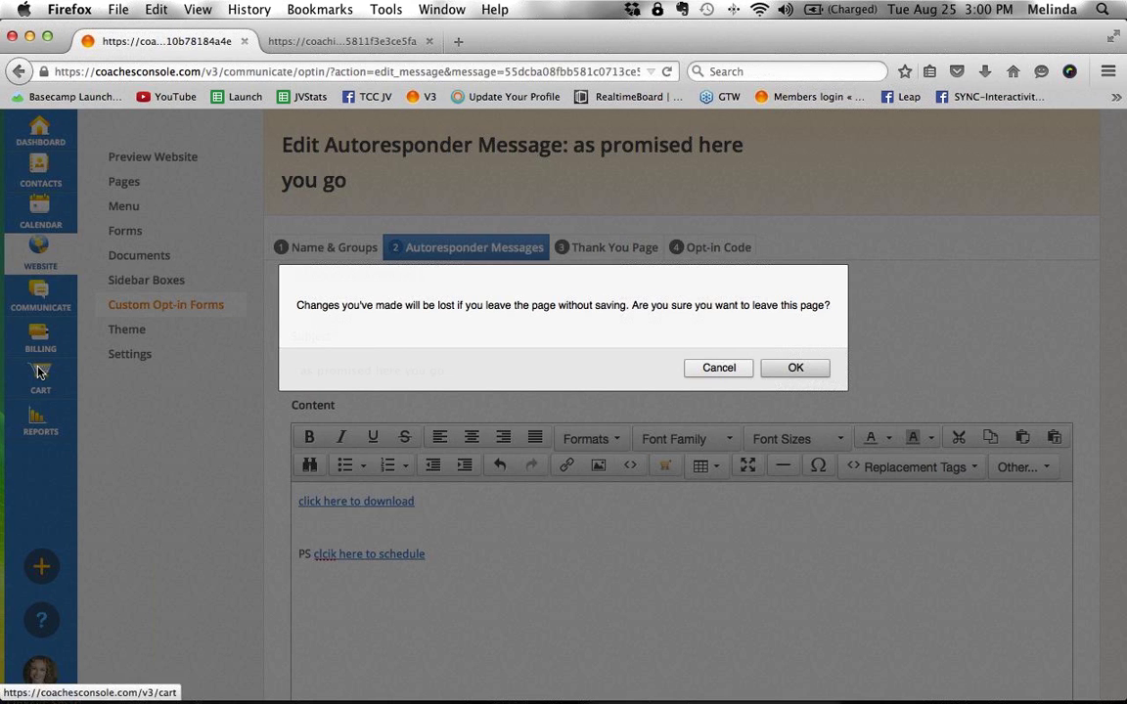
pyautogui.click(795, 368)
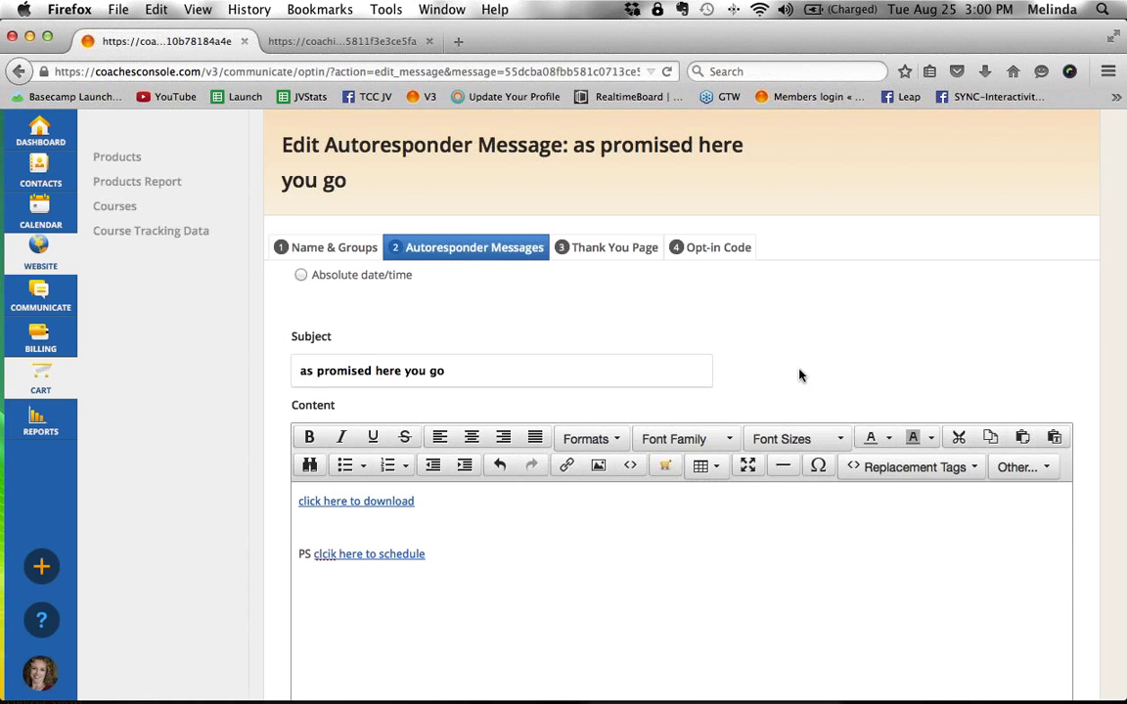
pyautogui.click(137, 210)
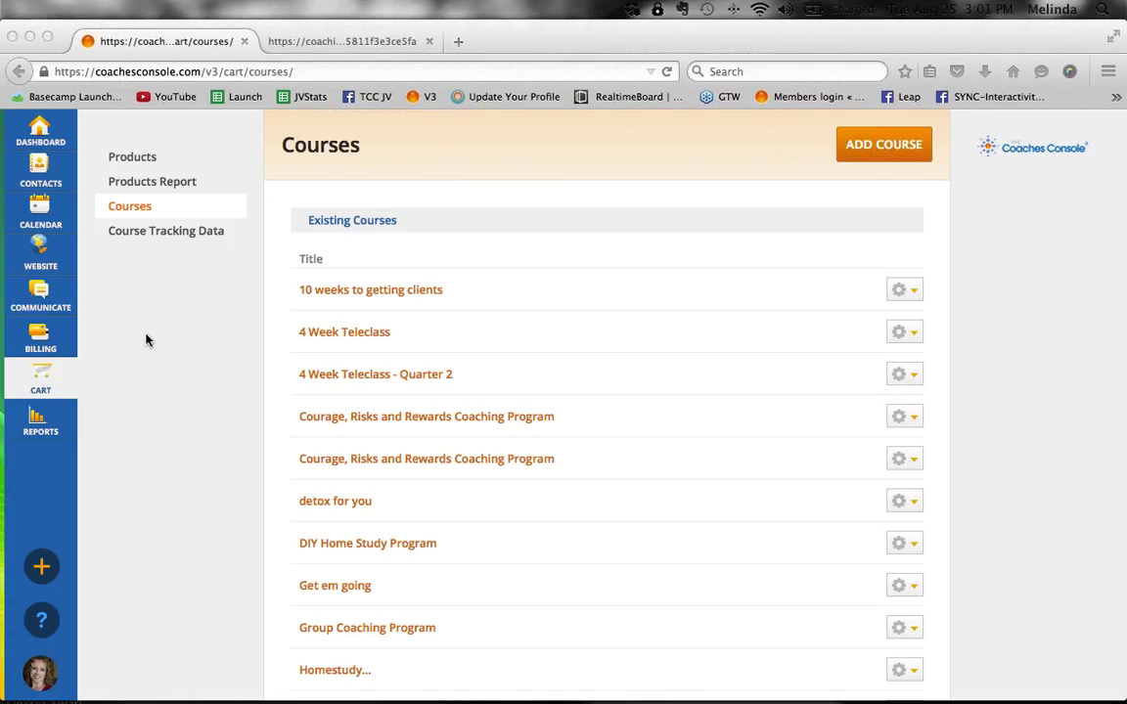
# - Return to the dashboard and open the account's coach profile settings
pyautogui.click(52, 132)
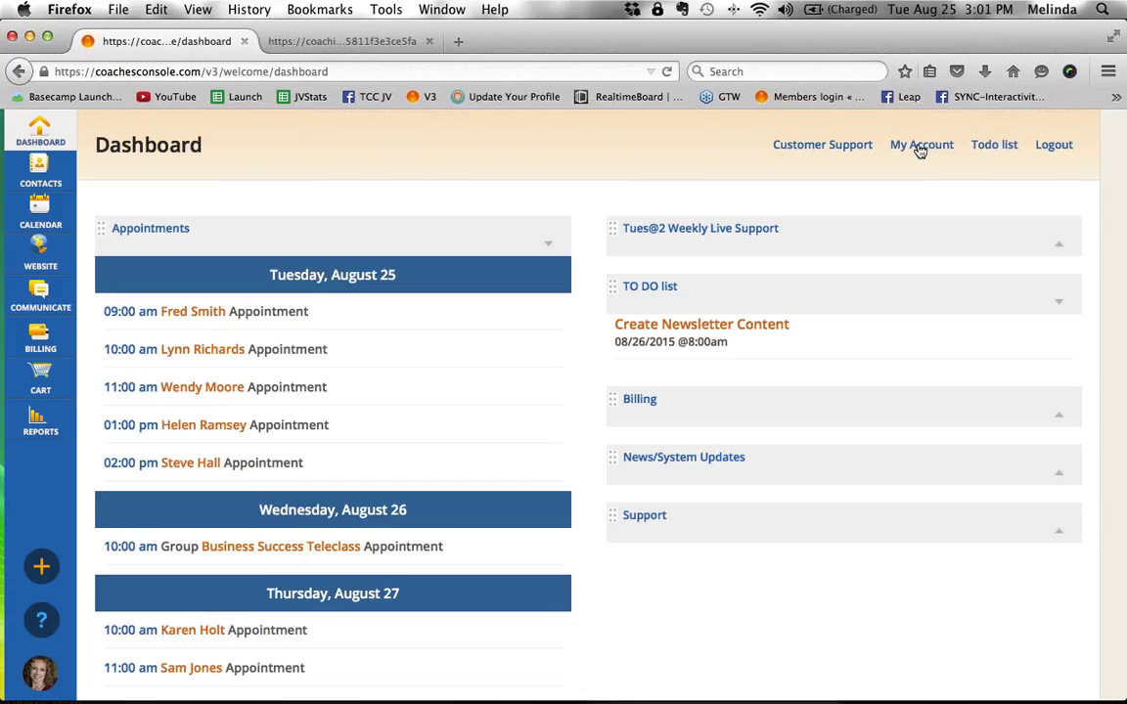
pyautogui.click(920, 146)
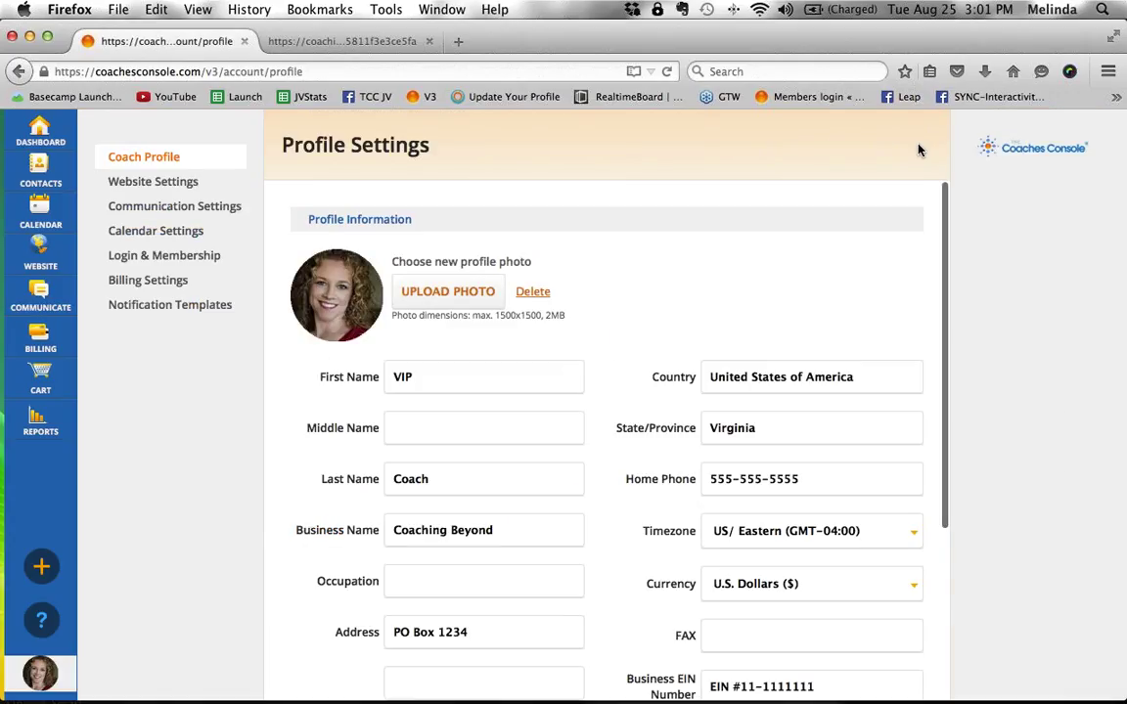
# - Open the account's notification templates and display the Unsubscribe Communication Footer template
pyautogui.click(225, 312)
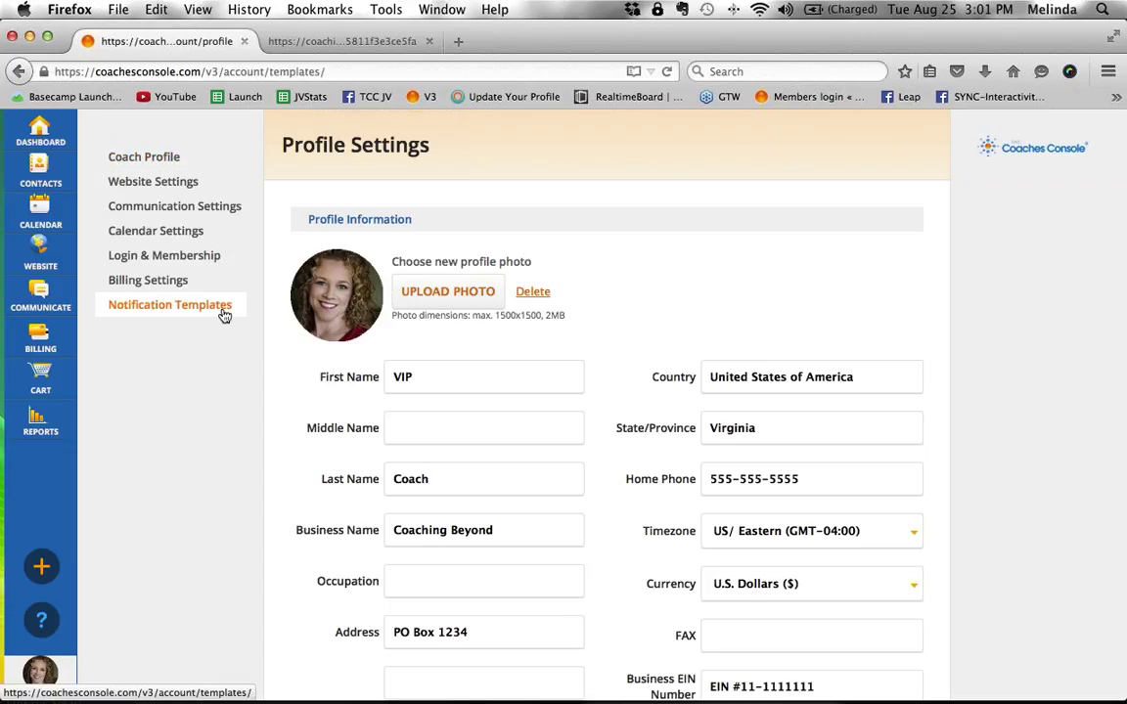
pyautogui.click(378, 225)
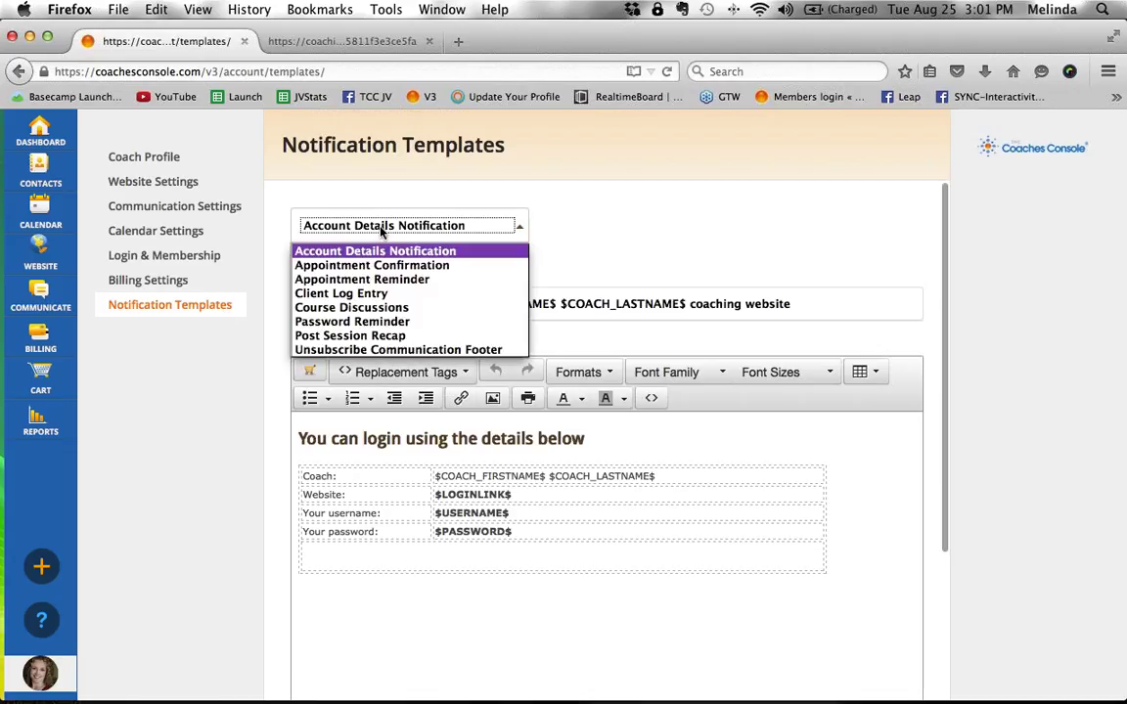
pyautogui.click(377, 350)
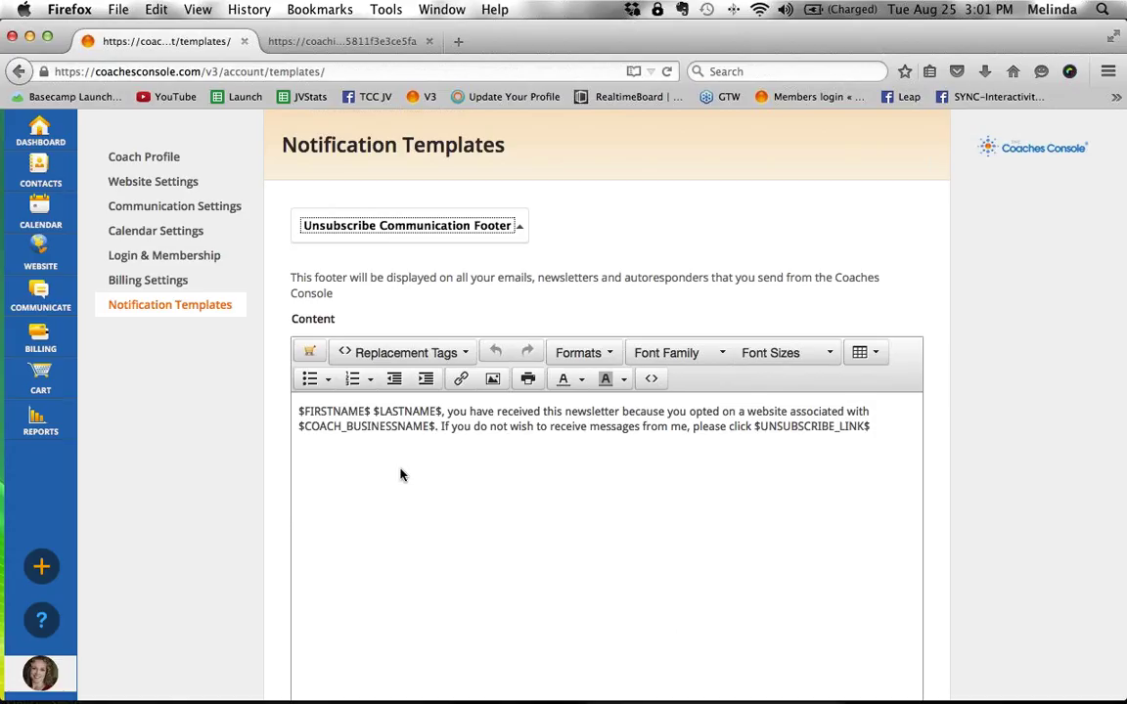
# - Examine the available replacement tags and the unsubscribe wording in the footer template without changing it
pyautogui.click(458, 352)
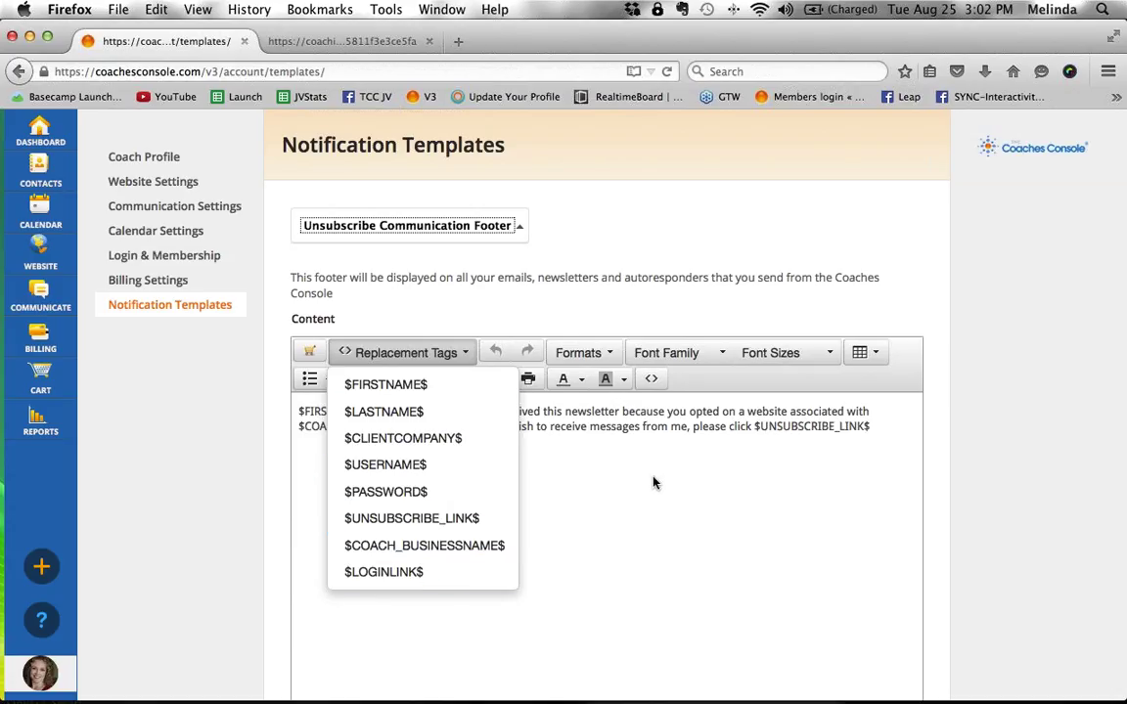
pyautogui.click(587, 431)
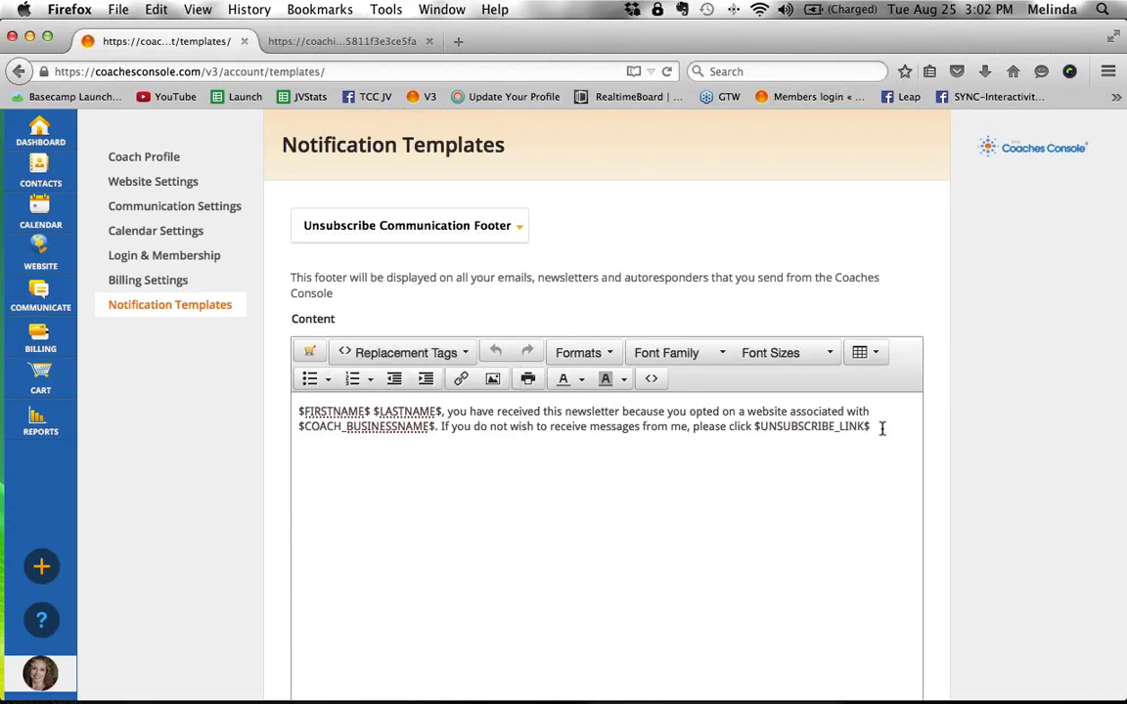
pyautogui.moveTo(872, 428); pyautogui.dragTo(690, 428)
pyautogui.click(758, 460)
pyautogui.scroll(-3, 900, 360)
pyautogui.scroll(3, 902, 362)
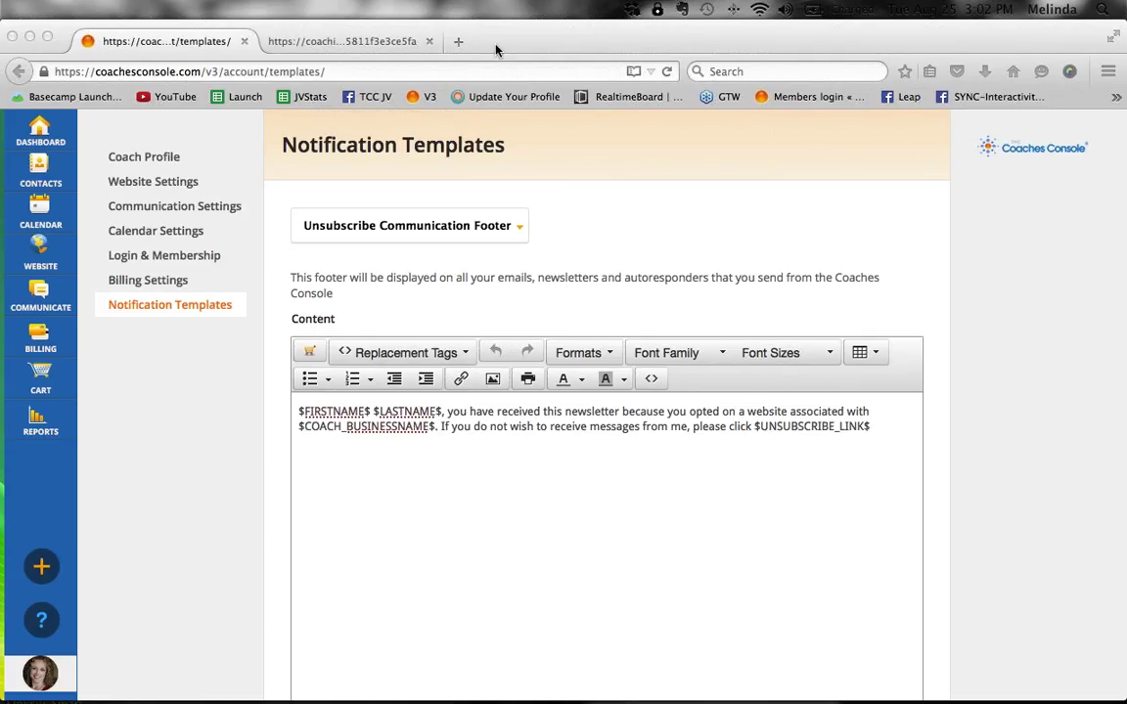
# - Open valnelson.com in a new browser tab and follow its Client Login link to the client portal
pyautogui.click(457, 41)
pyautogui.write('valnelson.com/')
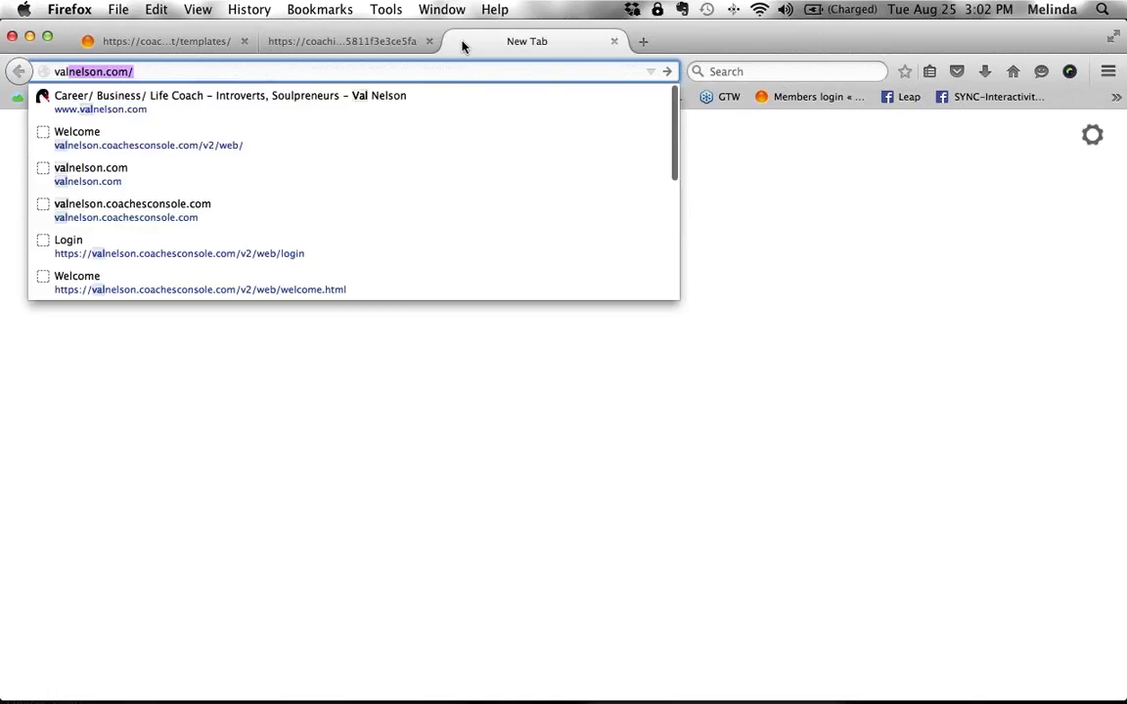
pyautogui.press('Return')
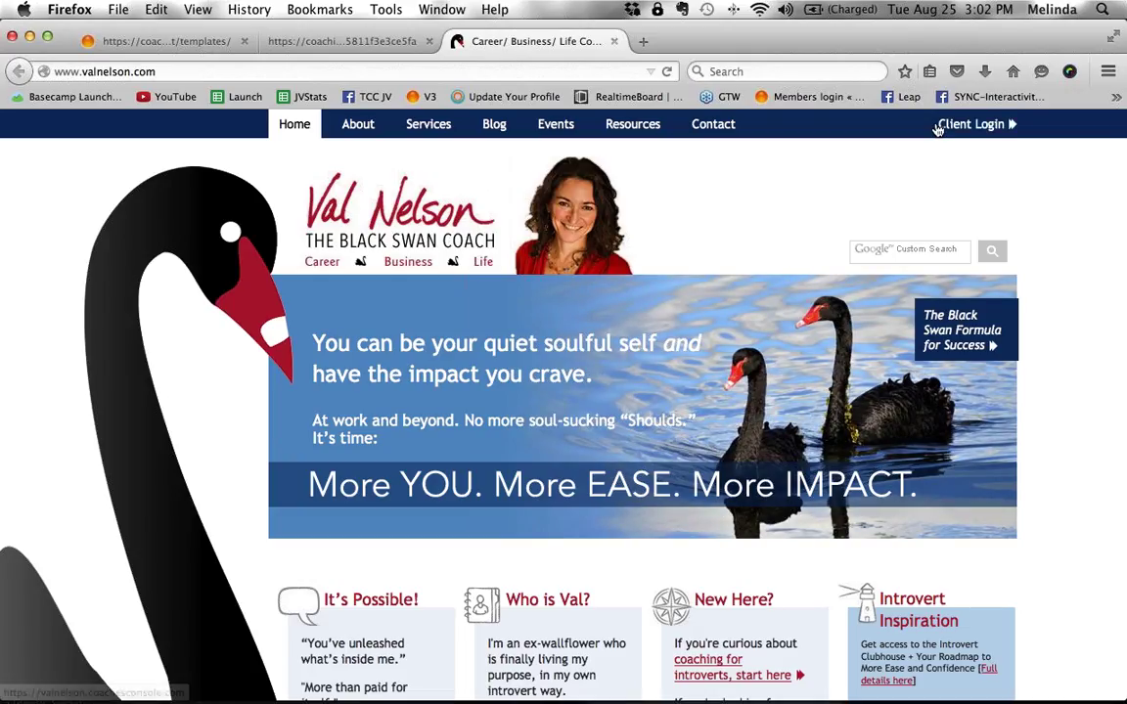
pyautogui.click(934, 126)
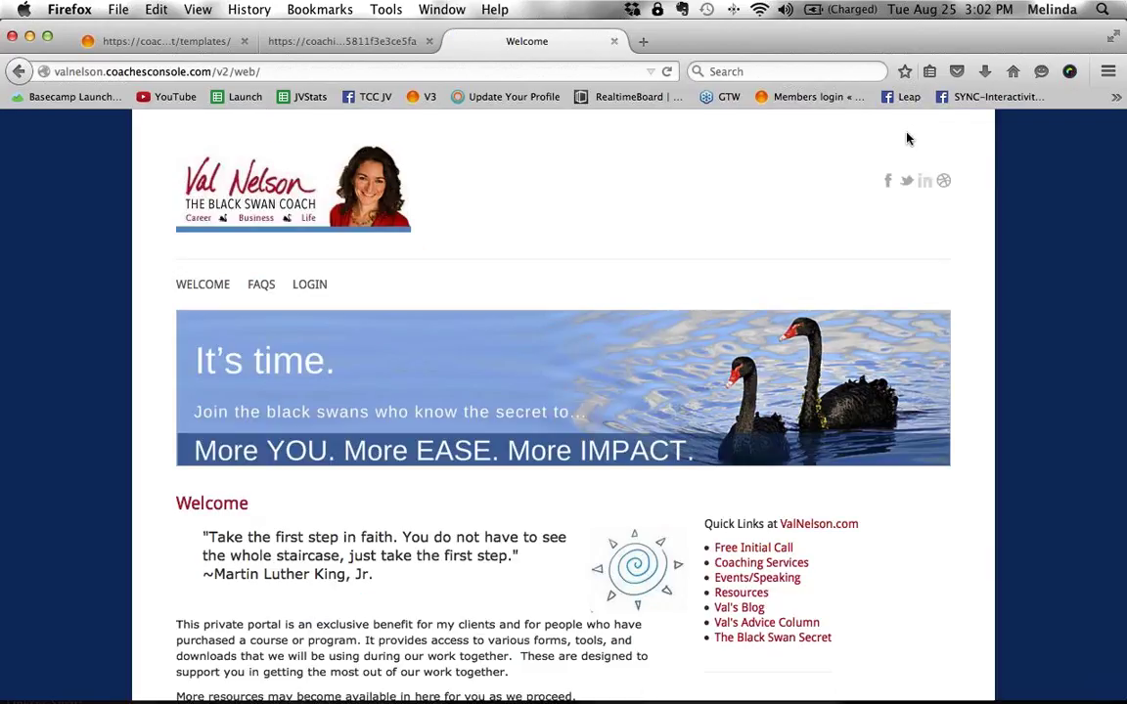
# - Go back to the coach's main website, highlight the Client Login link and reopen the client portal from it
pyautogui.click(18, 73)
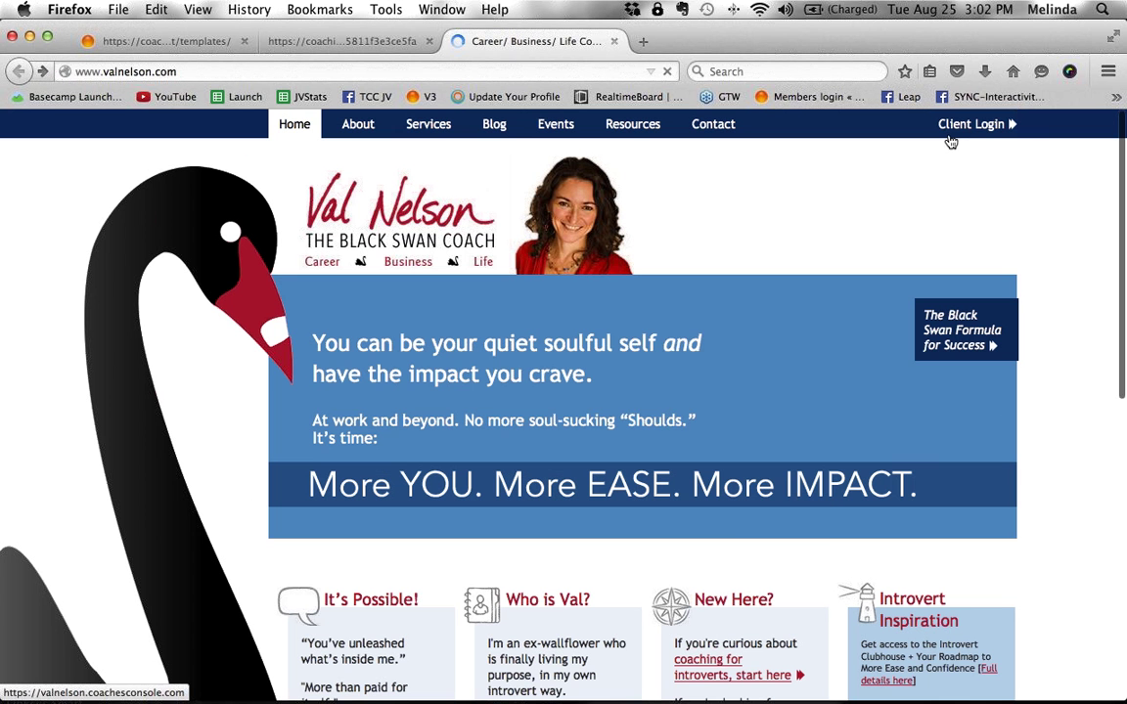
pyautogui.moveTo(931, 131); pyautogui.dragTo(976, 132)
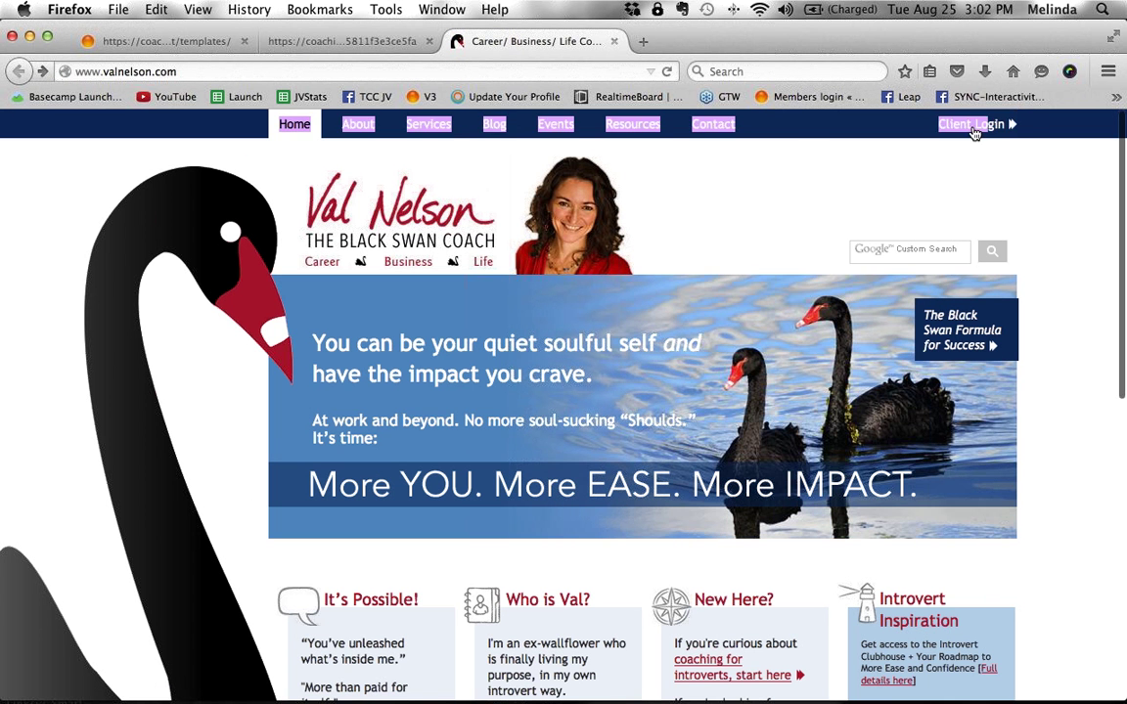
pyautogui.click(1029, 124)
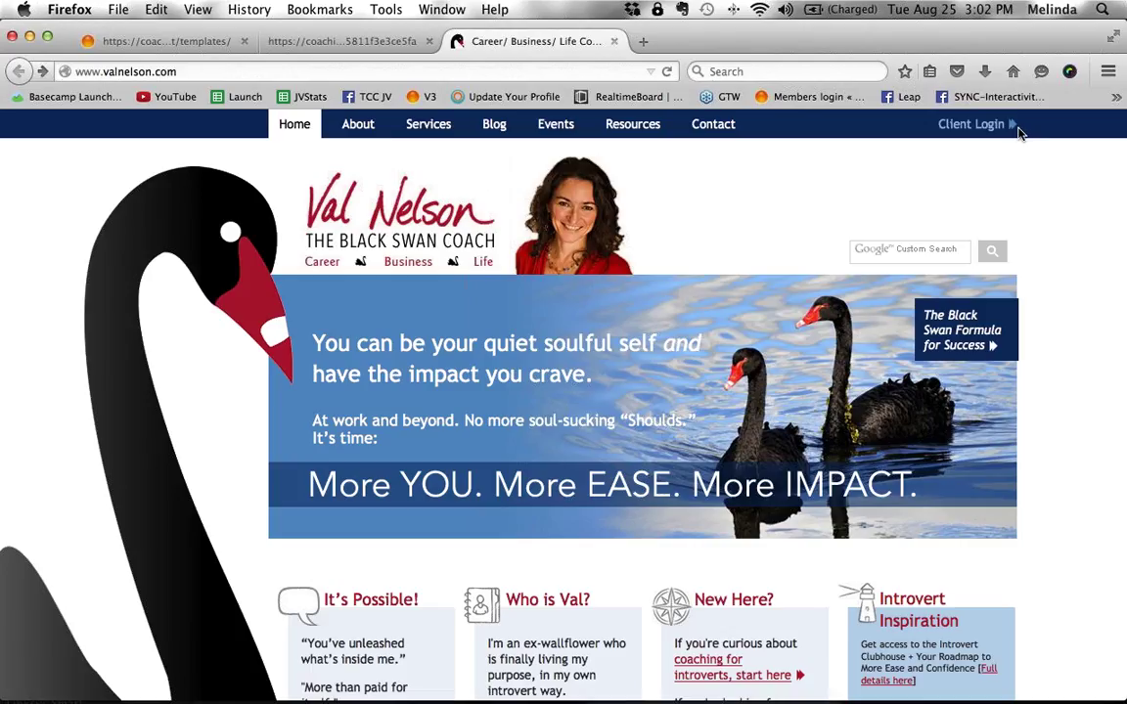
pyautogui.click(999, 125)
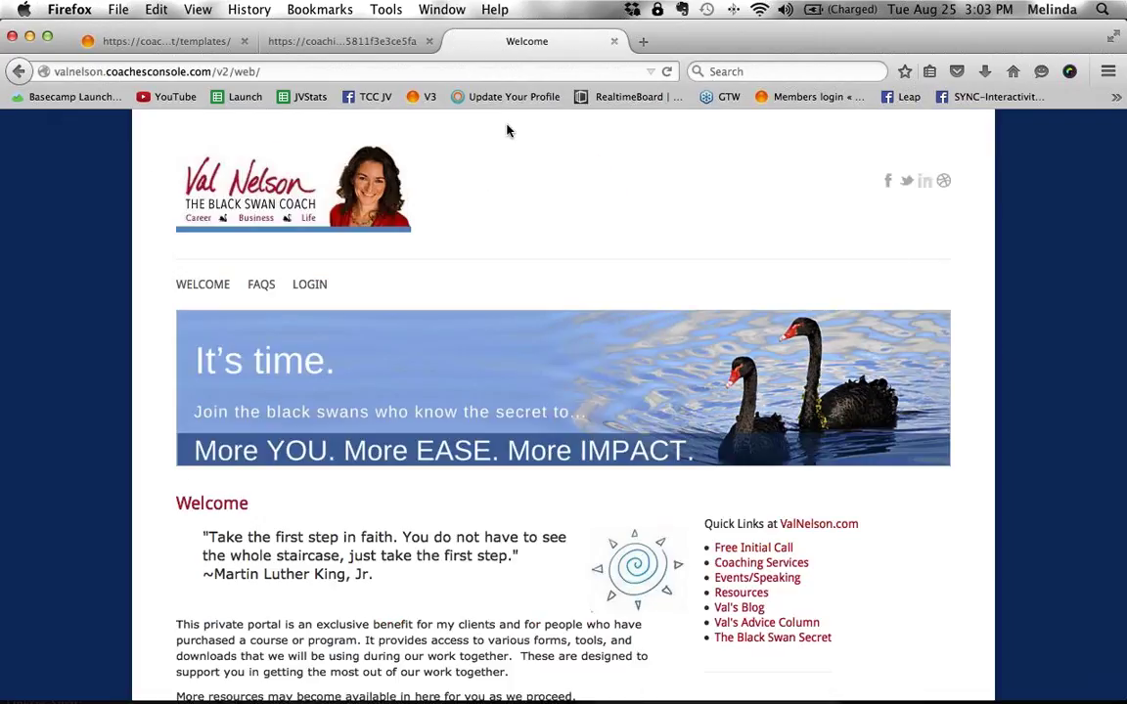
# - Return to the Coaches Console tab, open the website settings and highlight the site address under the Website URL
pyautogui.click(208, 46)
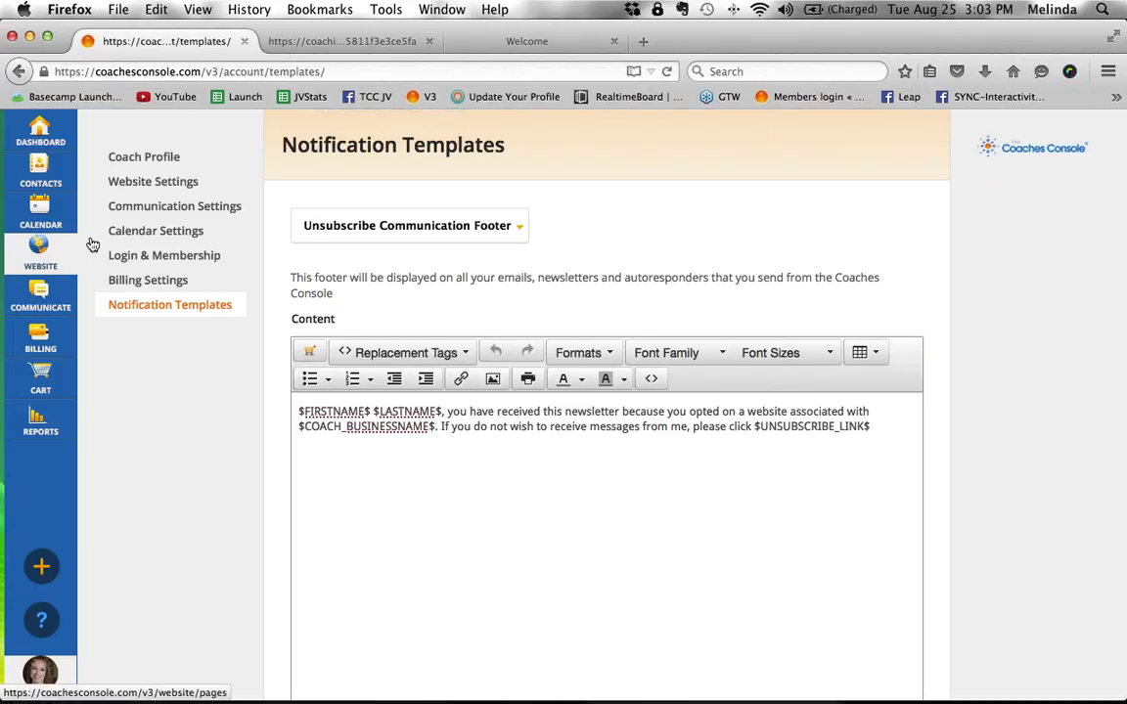
pyautogui.moveTo(57, 258)
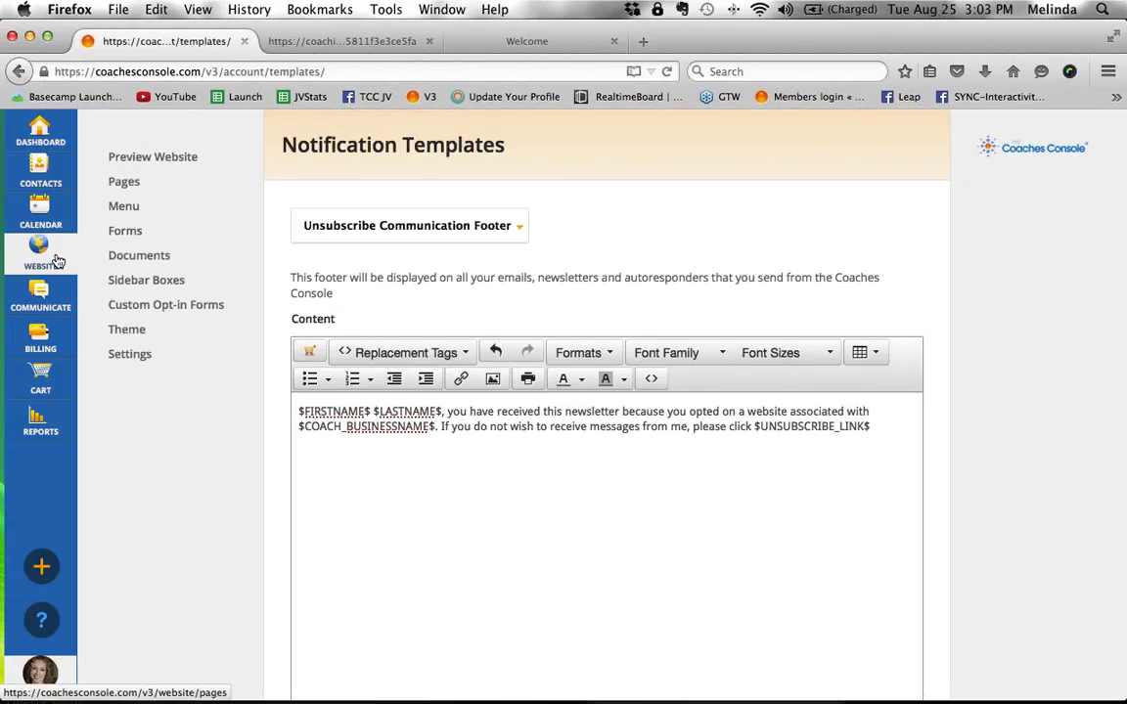
pyautogui.click(234, 354)
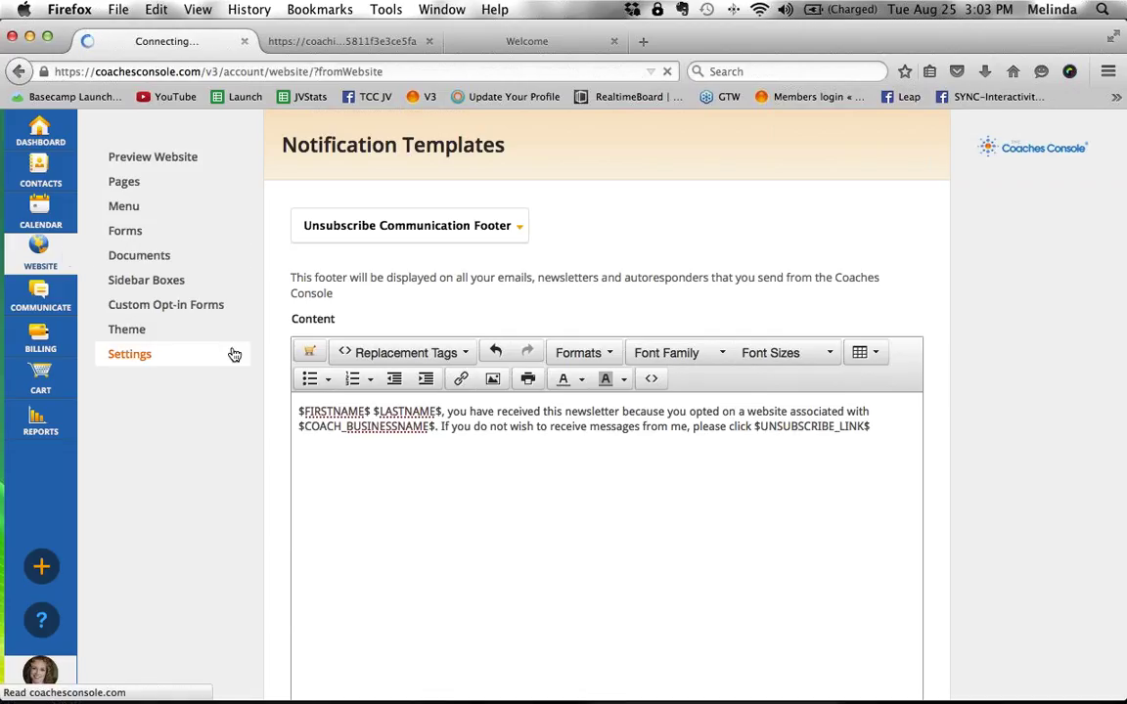
pyautogui.moveTo(370, 326); pyautogui.dragTo(607, 327)
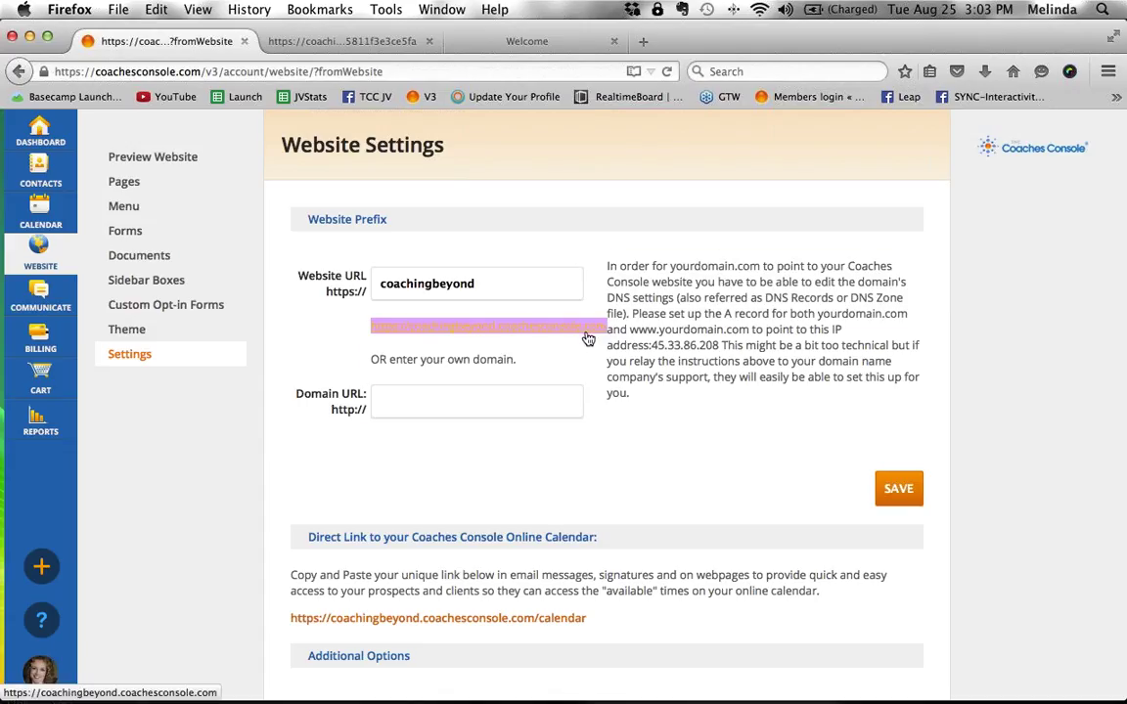
pyautogui.moveTo(588, 339); pyautogui.dragTo(581, 341)
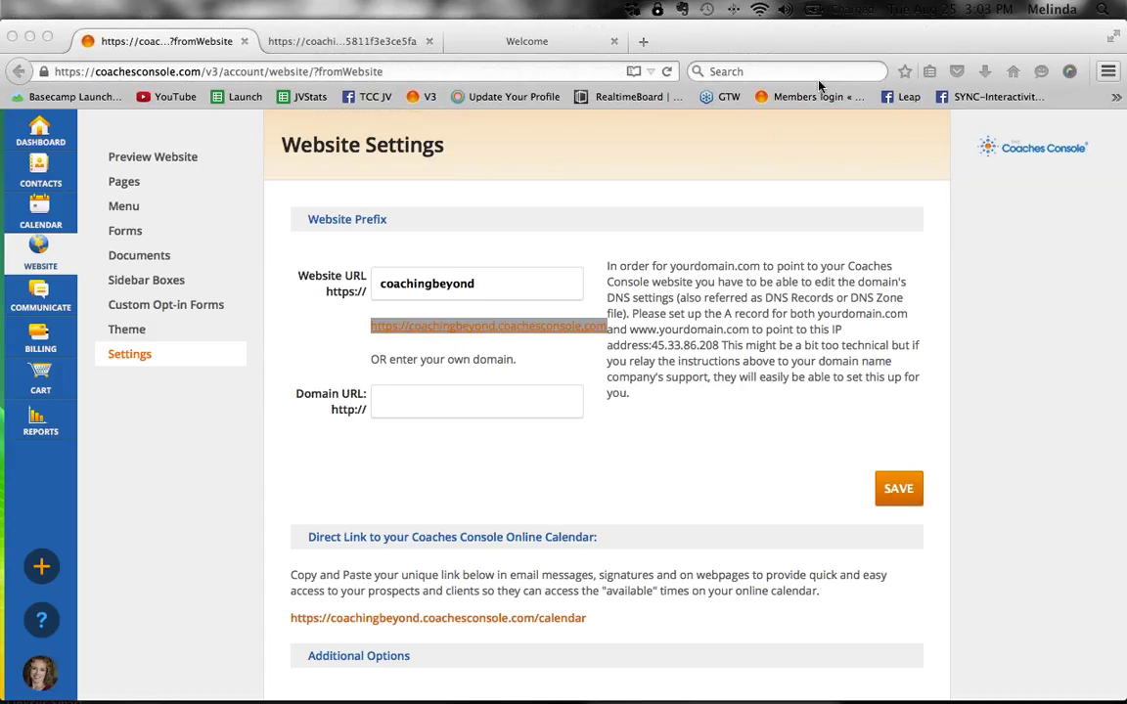
# - Return to the dashboard and open the Customer Support site
pyautogui.click(37, 141)
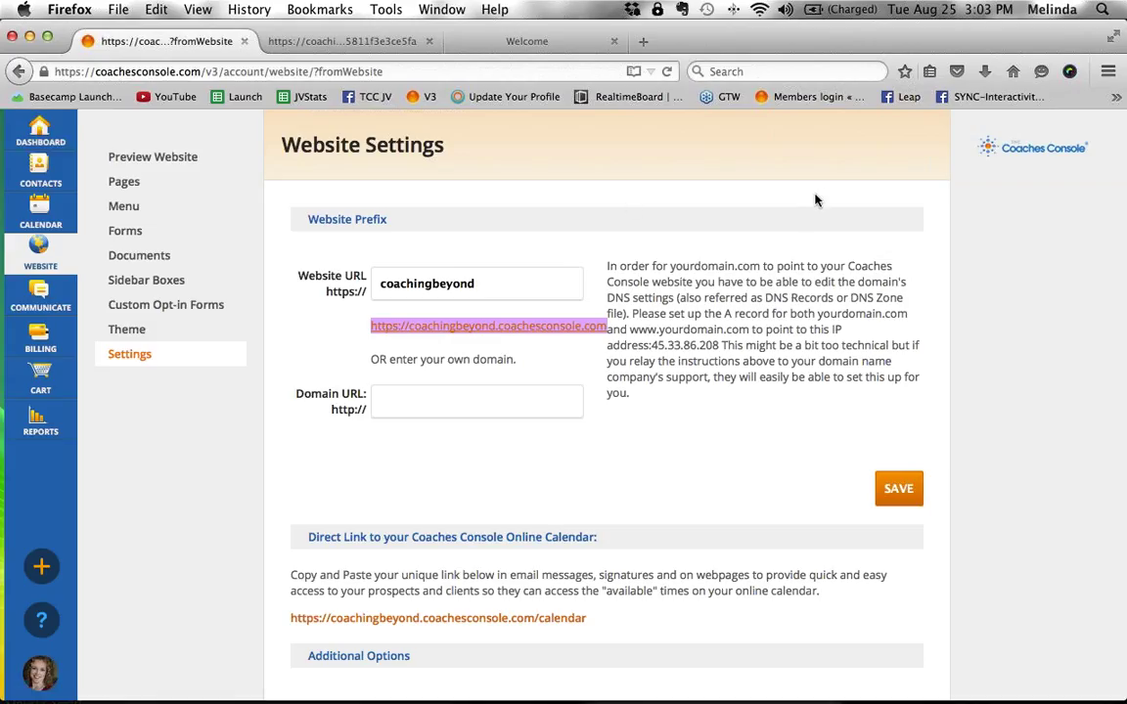
pyautogui.click(49, 144)
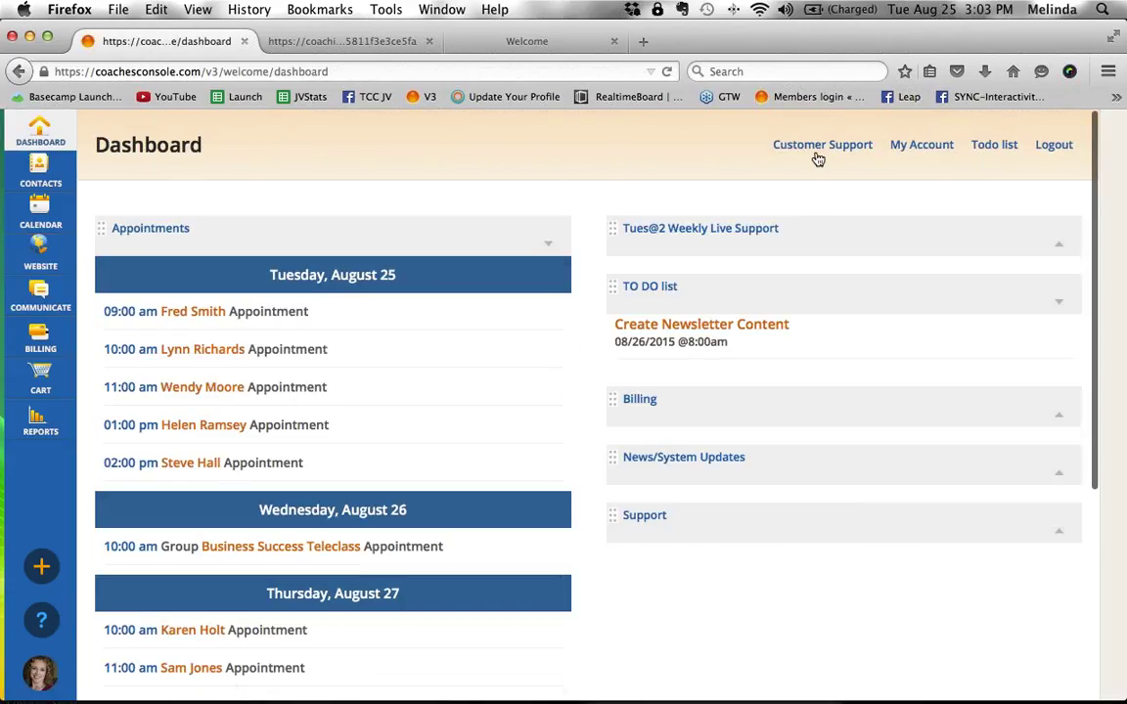
pyautogui.click(818, 145)
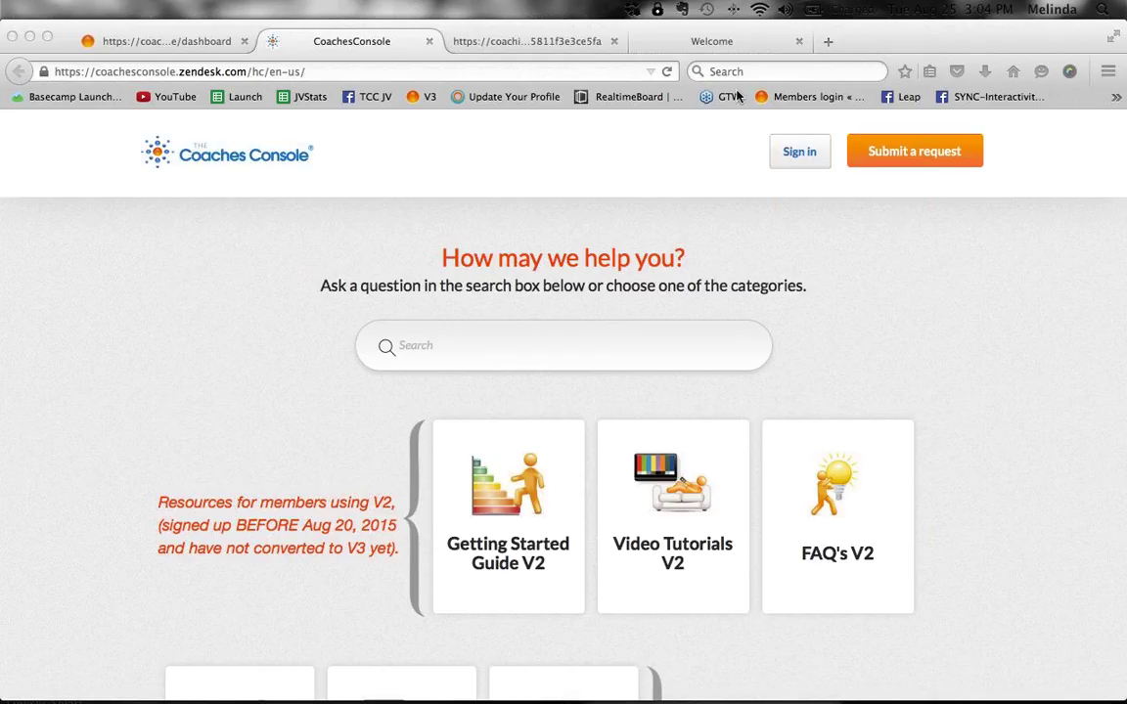
# - Revisit the dashboard's Customer Support link and review the V2, V3 and common member resources on the support site
pyautogui.click(207, 47)
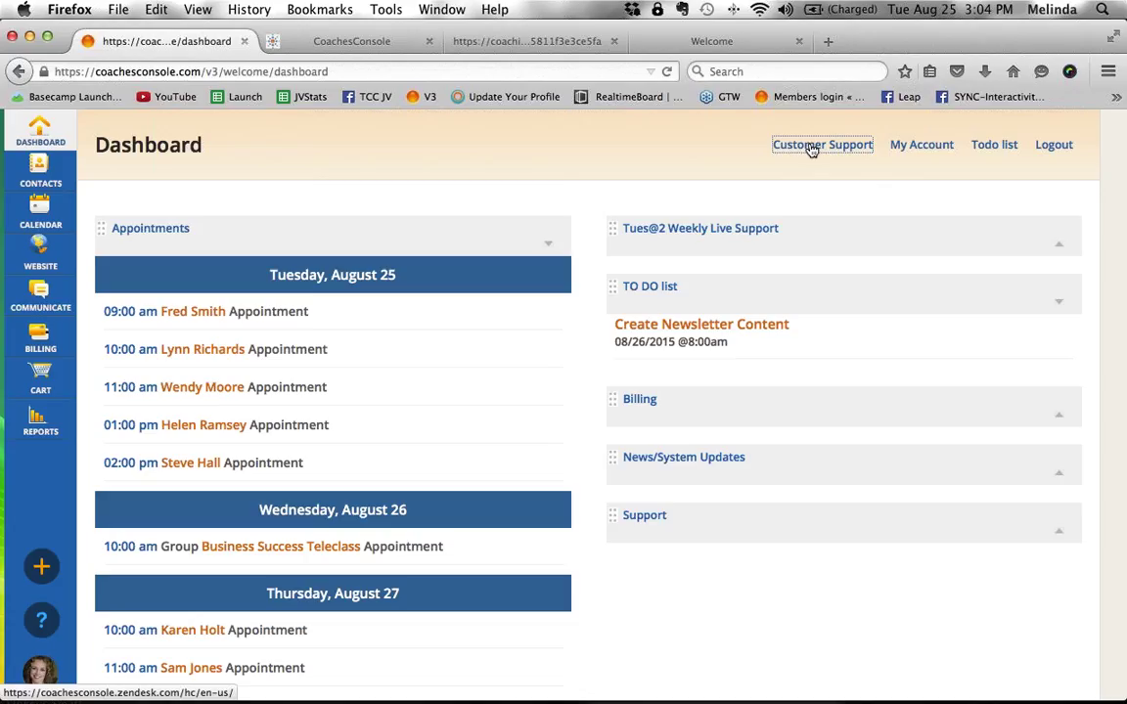
pyautogui.click(372, 45)
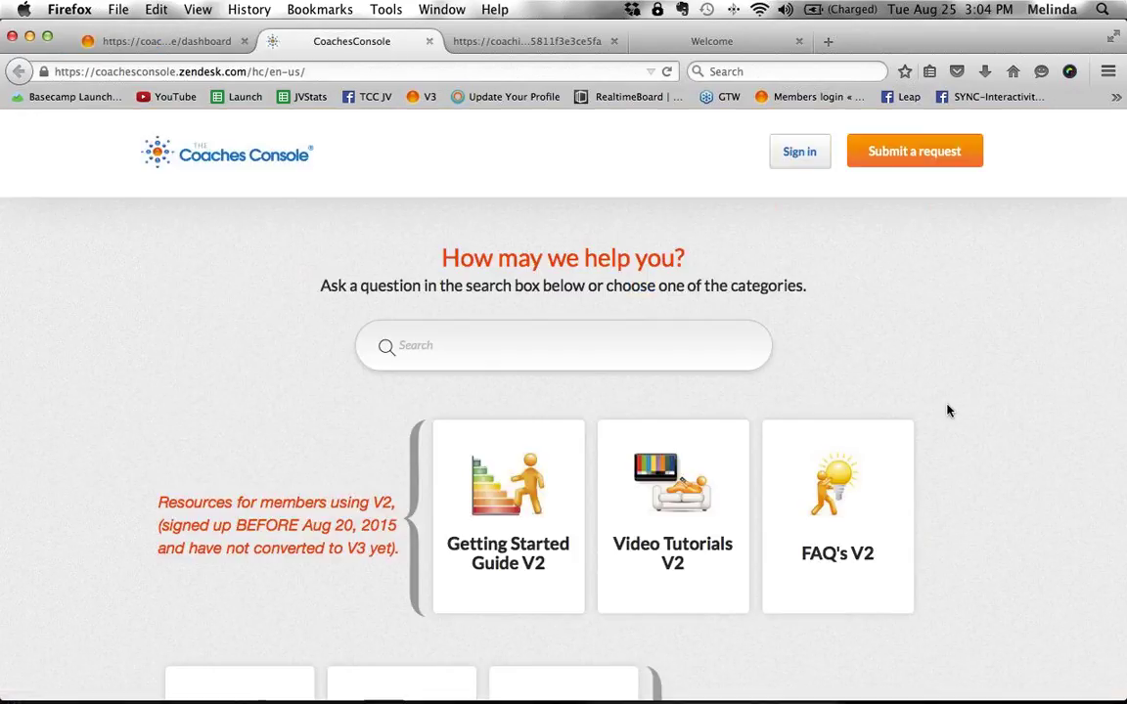
pyautogui.scroll(-3, 947, 411)
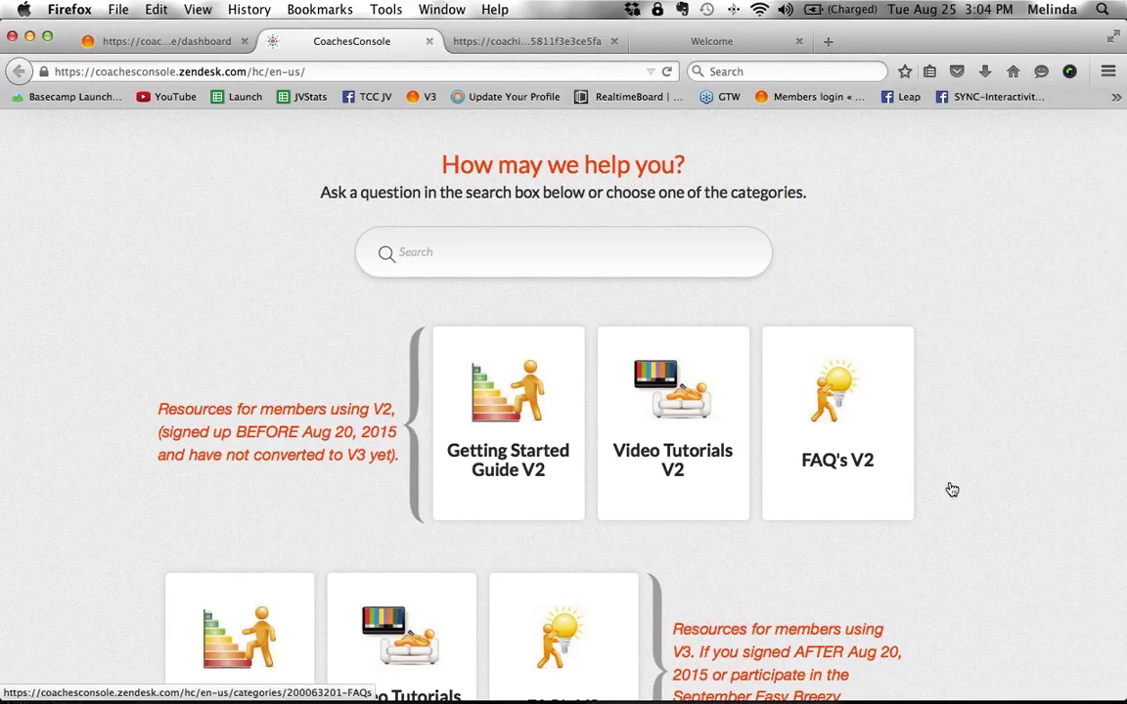
pyautogui.scroll(-8, 949, 486)
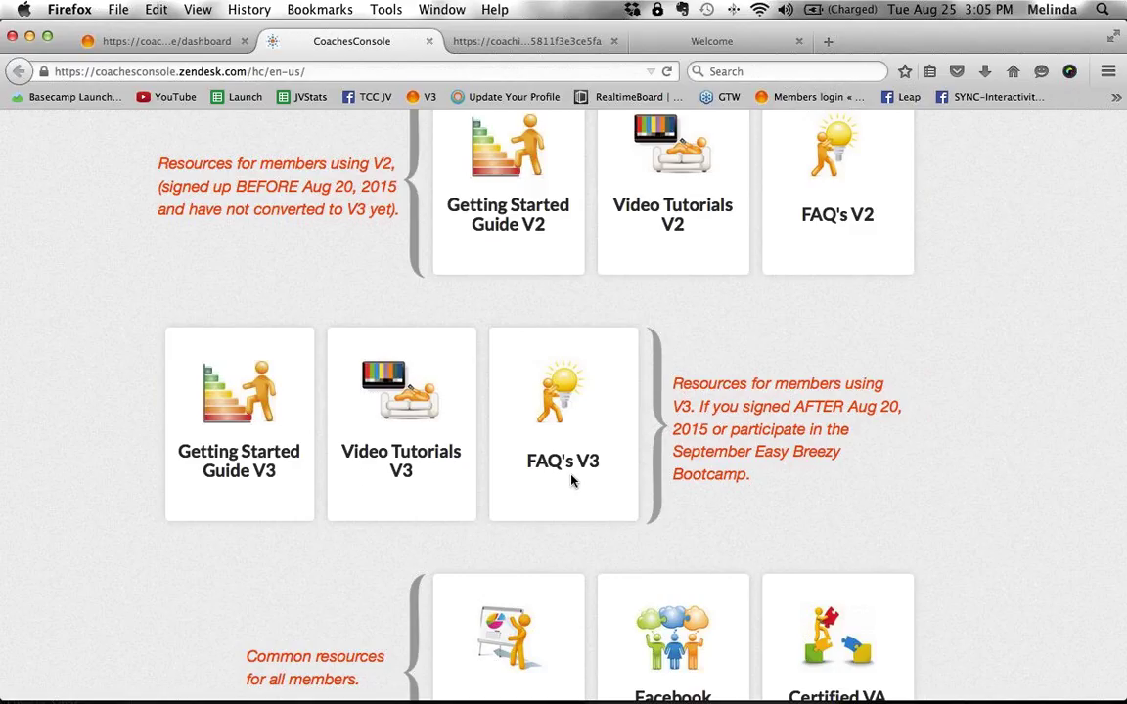
pyautogui.scroll(-5, 827, 499)
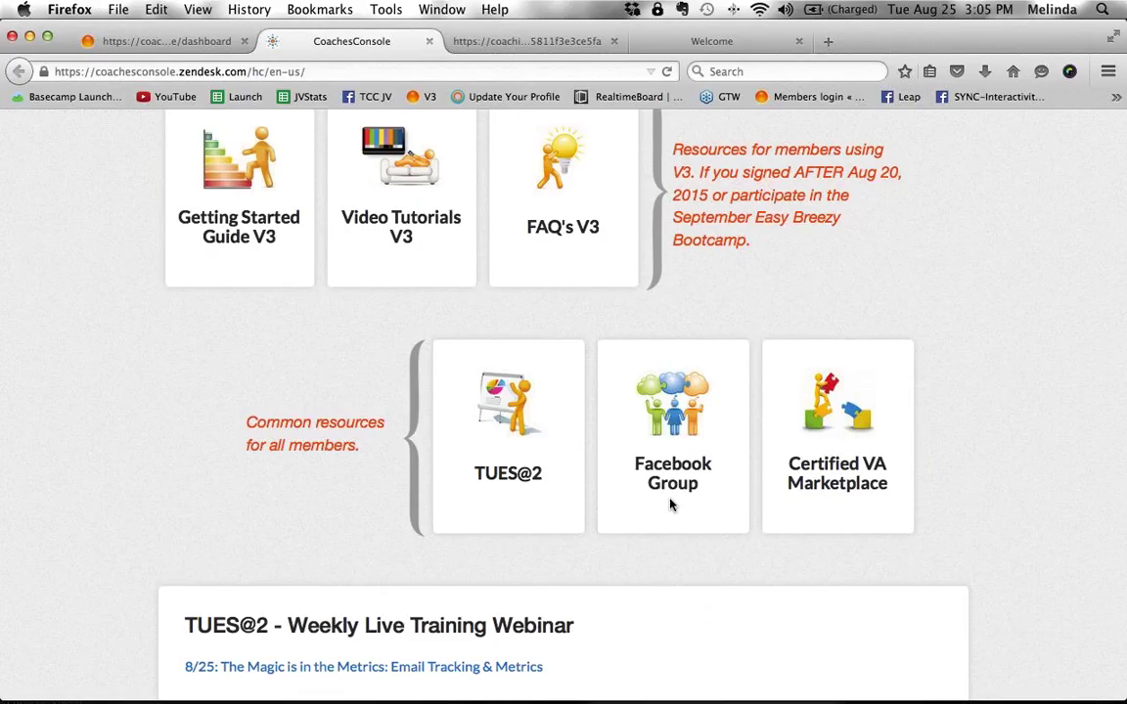
# - Open the Certified VA Marketplace and review its selection steps and the listing of certified virtual assistants
pyautogui.click(893, 495)
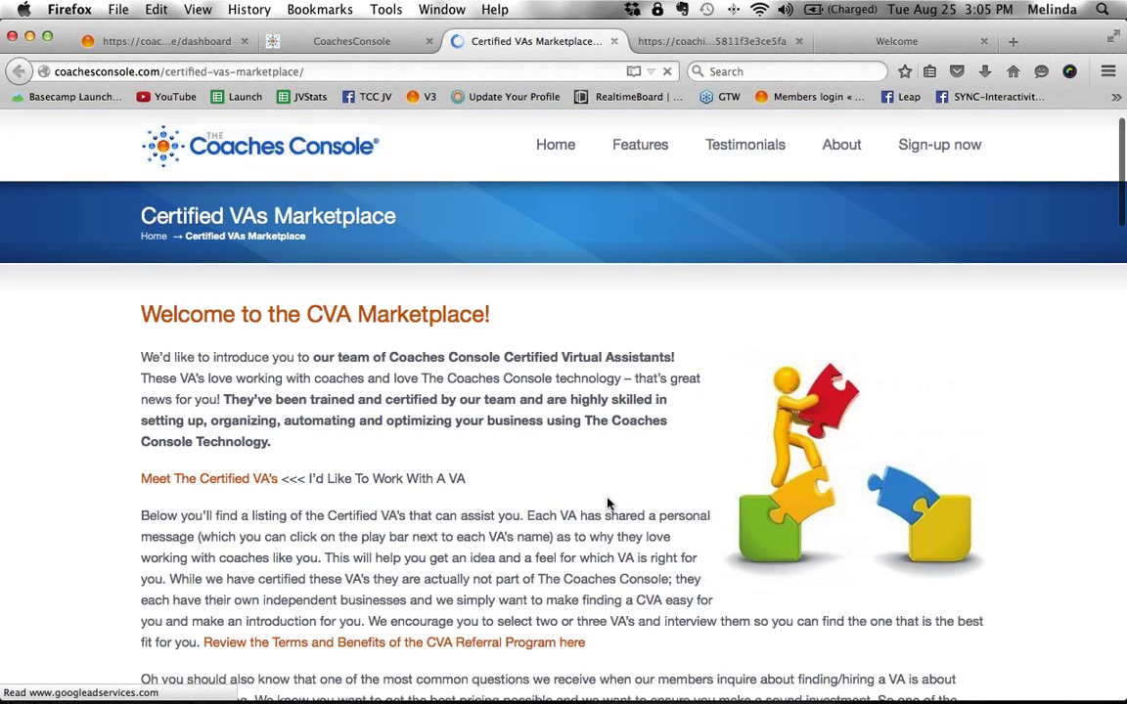
pyautogui.scroll(-5, 606, 503)
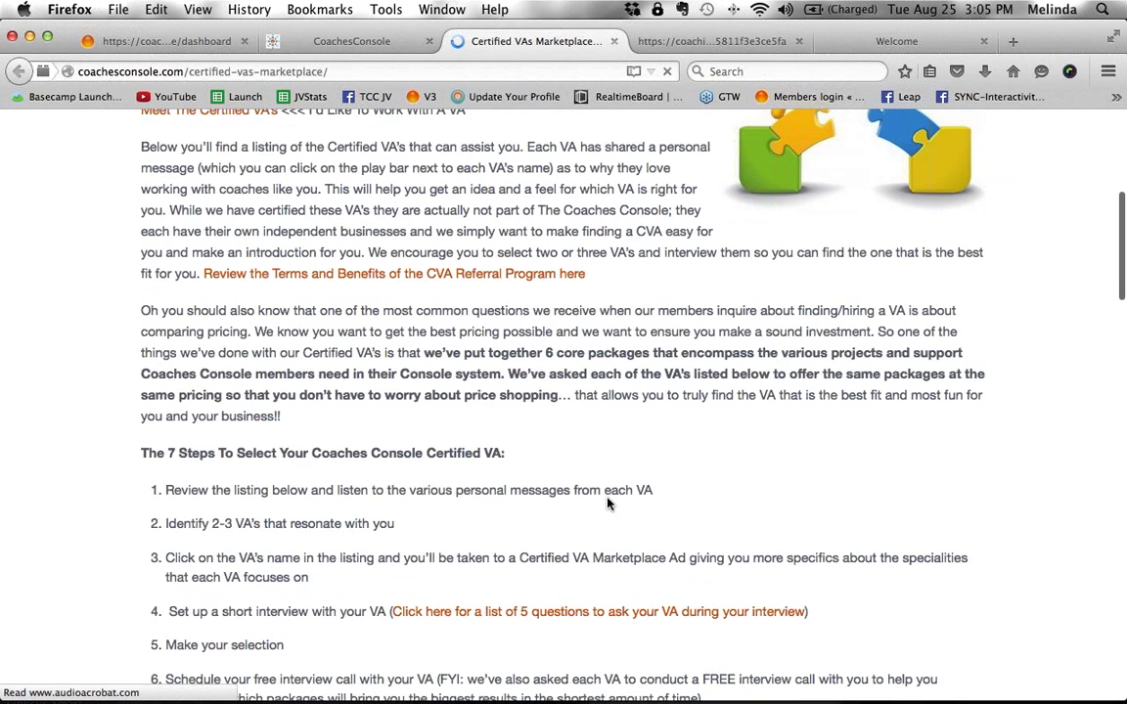
pyautogui.scroll(-10, 606, 503)
pyautogui.scroll(-6, 607, 503)
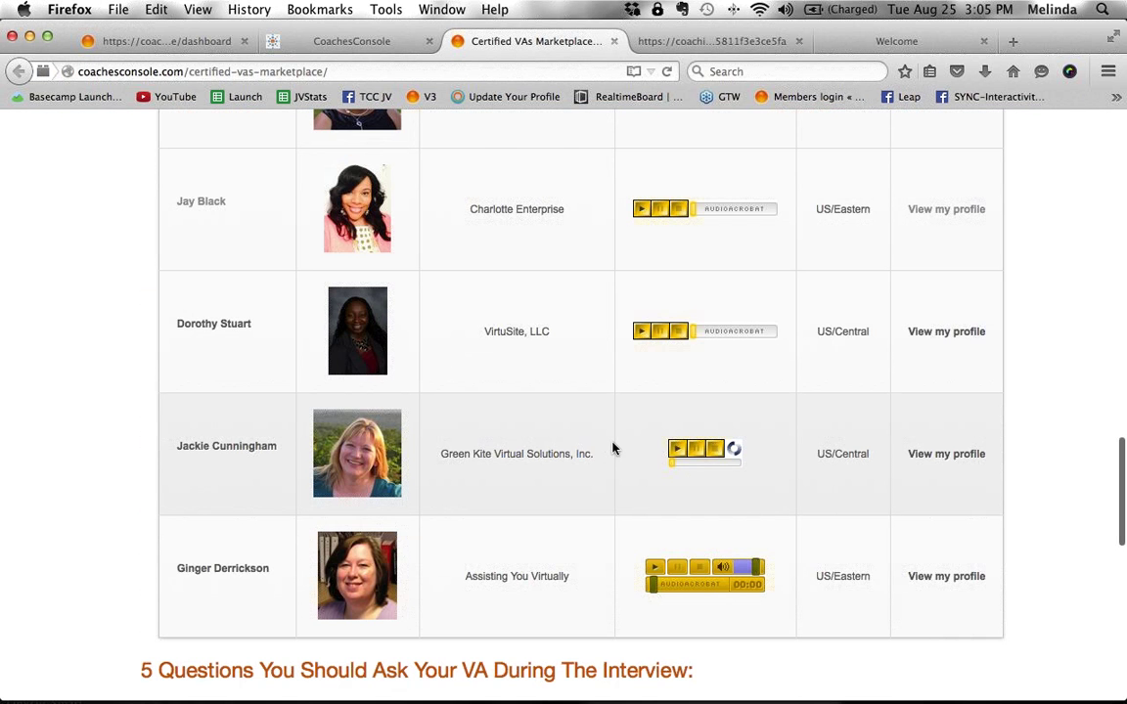
pyautogui.scroll(15, 615, 450)
pyautogui.scroll(7, 614, 448)
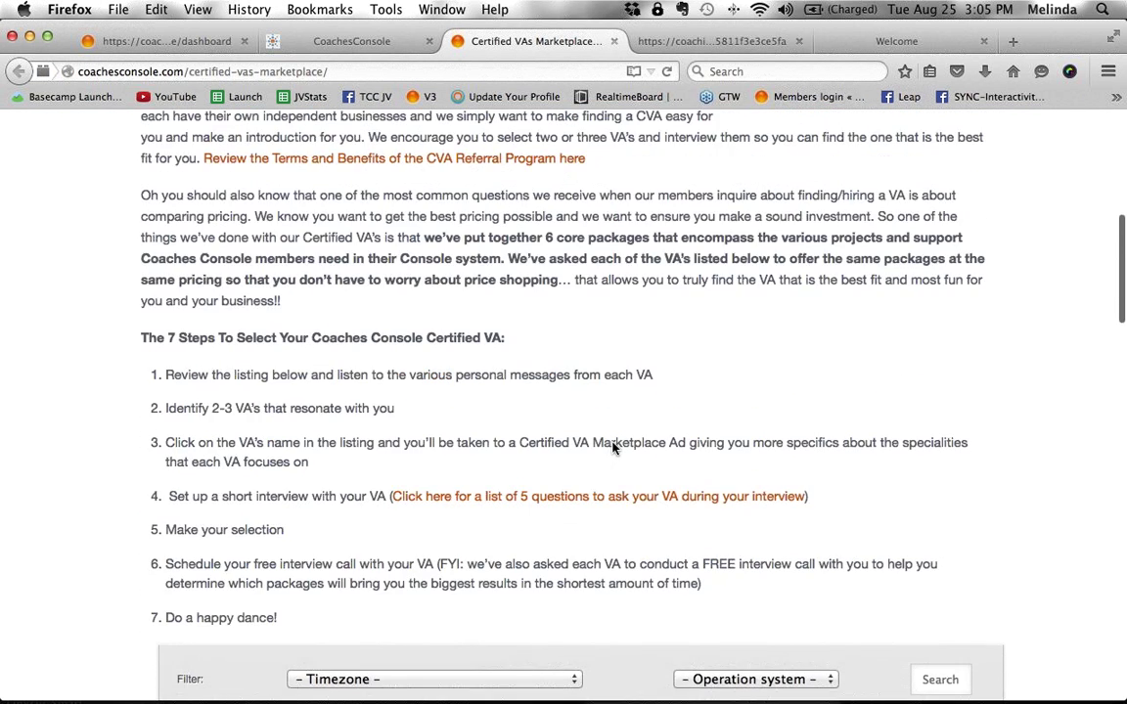